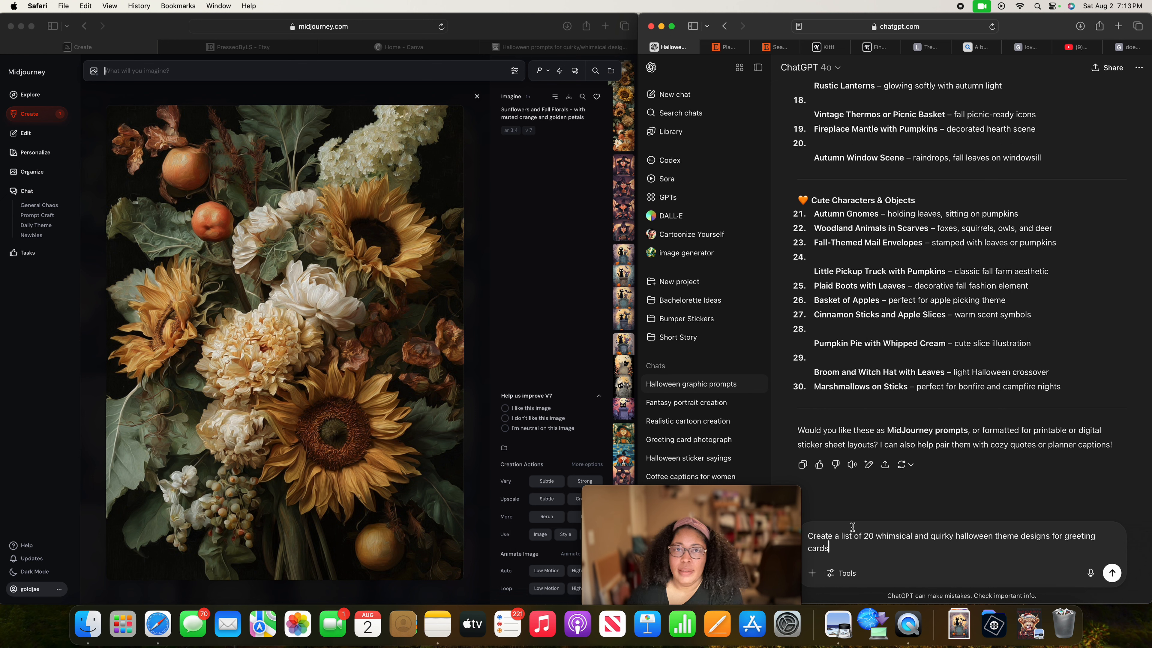
Browse the previously generated Midjourney images, from the sunflower florals to the halloween cat and bat designs and back.
mouse_move(770, 520)
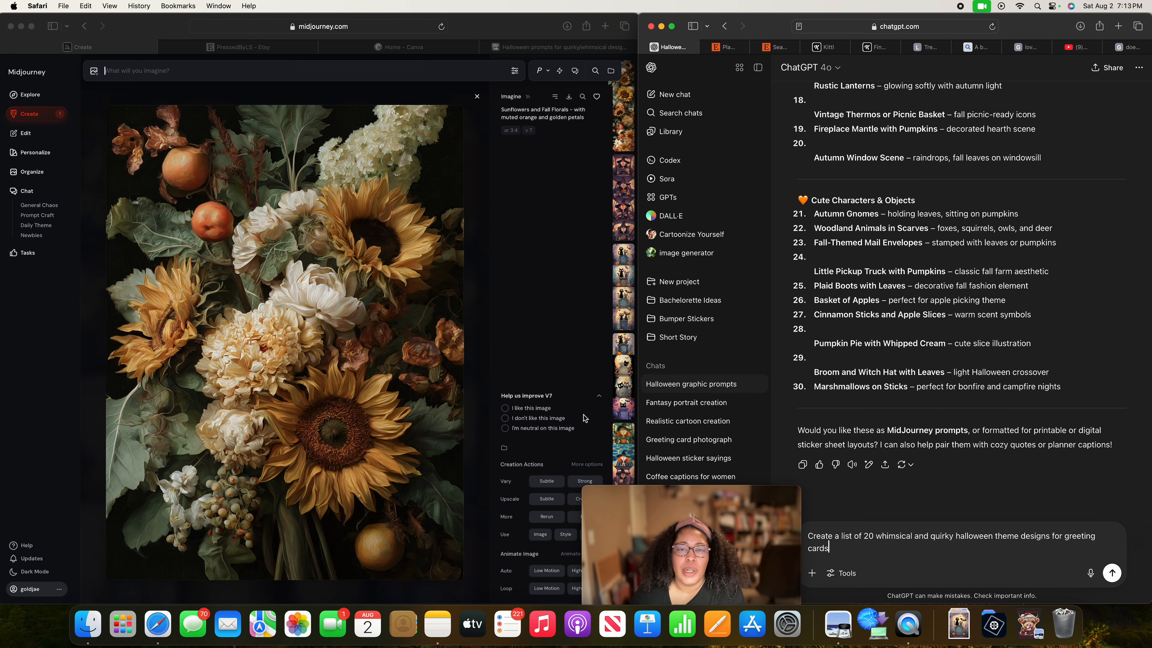
key("Down")
key("Down")
key("Down")
key("Down")
key("Down")
key("Down")
key("Down")
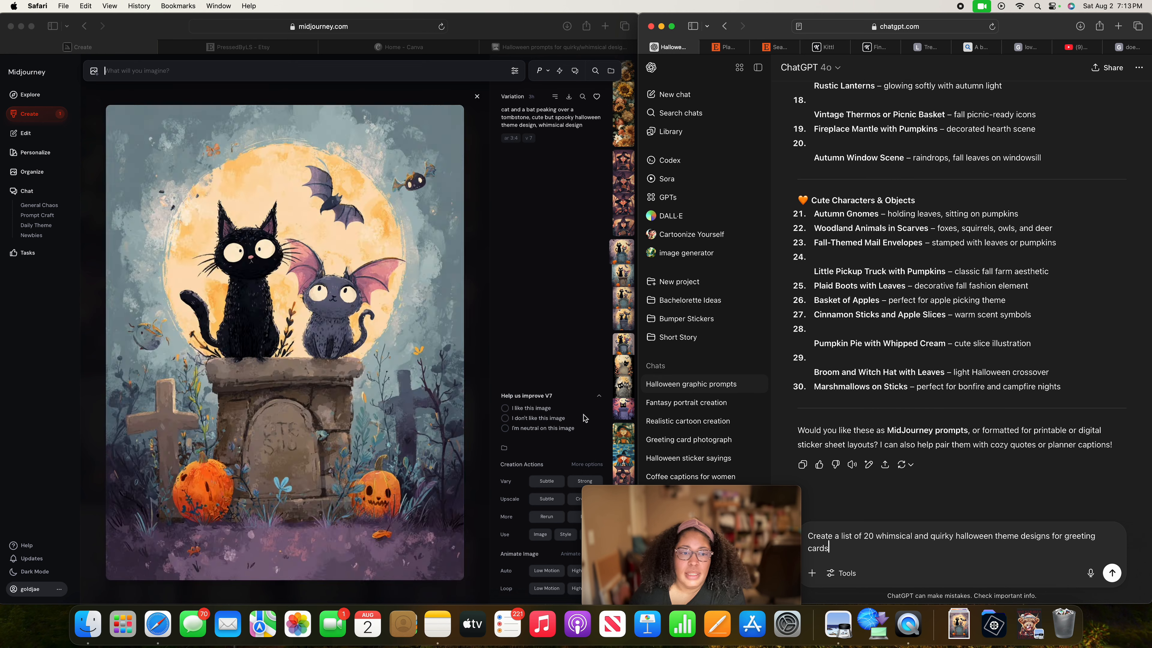
key("Up")
key("Up")
key("Up")
key("Up")
key("Up")
key("Up")
key("Up")
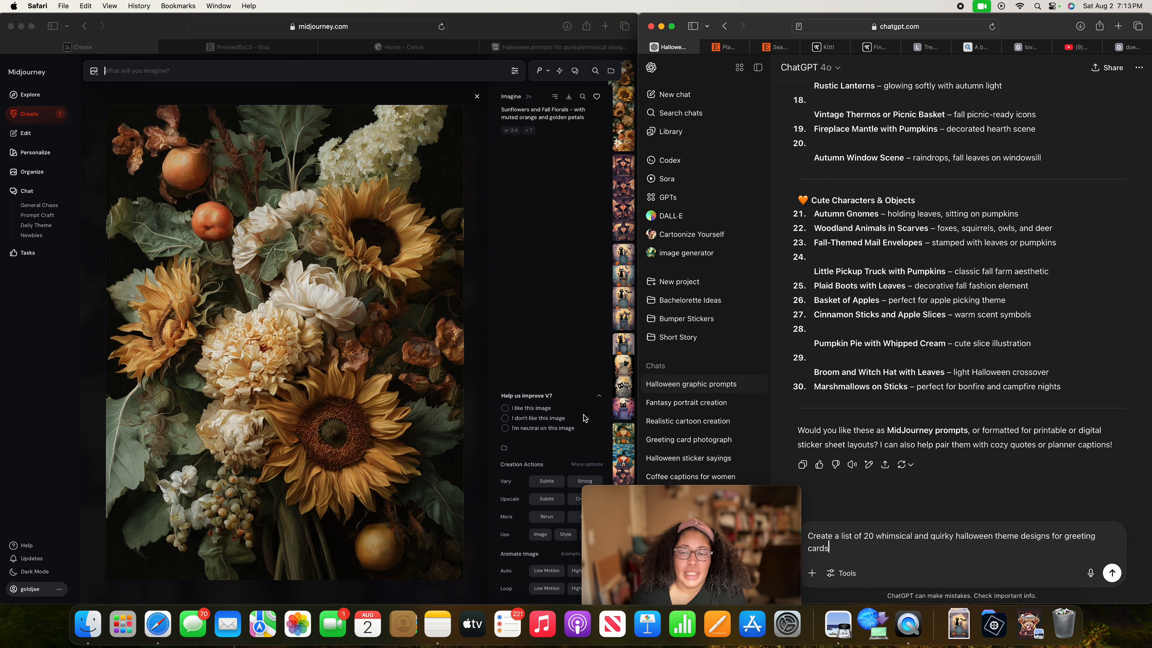
Send ChatGPT the prepared request for a list of 20 whimsical and quirky halloween theme designs for greeting cards.
scroll(848, 454, "down", 1)
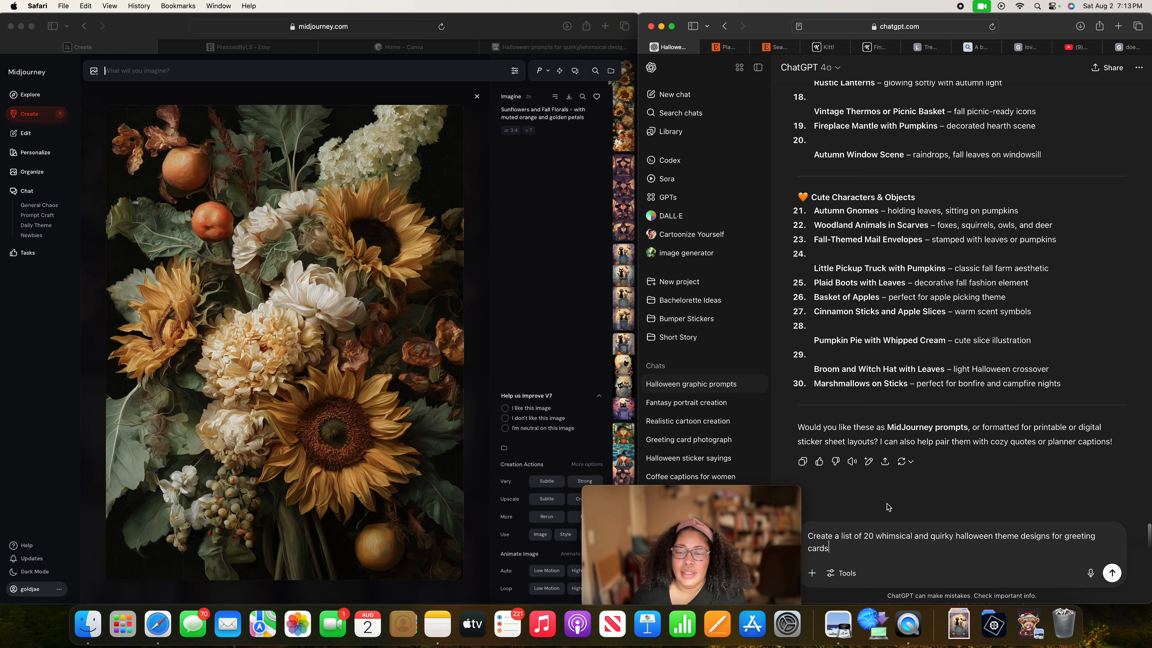
left_click(837, 539)
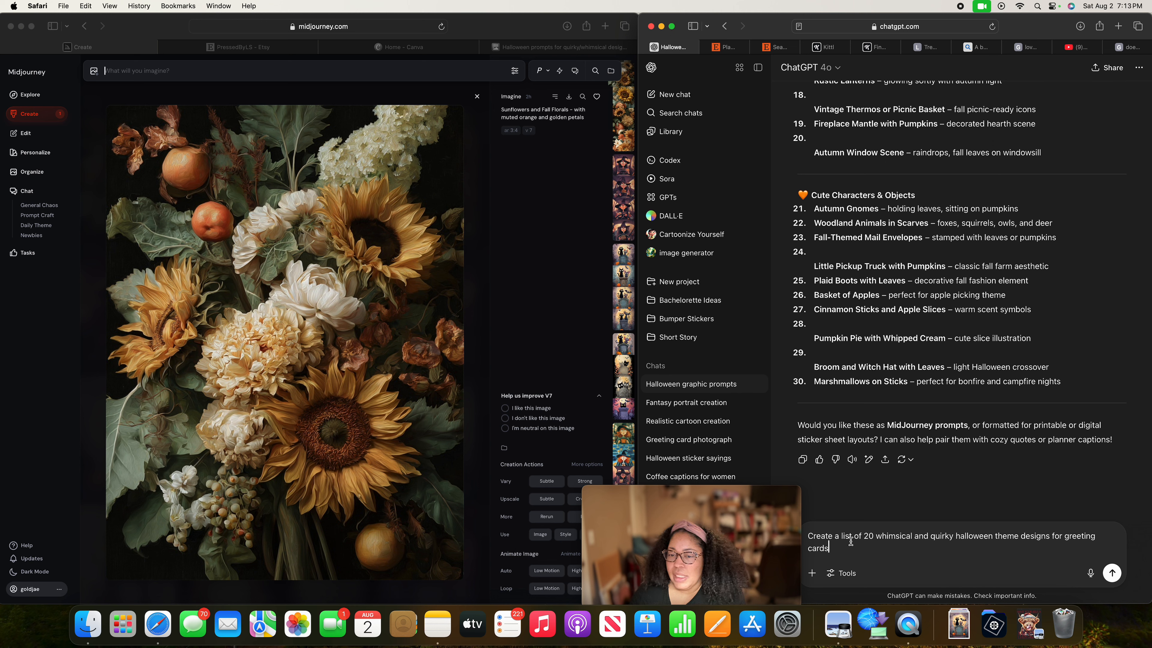
left_click_drag(829, 547, 800, 532)
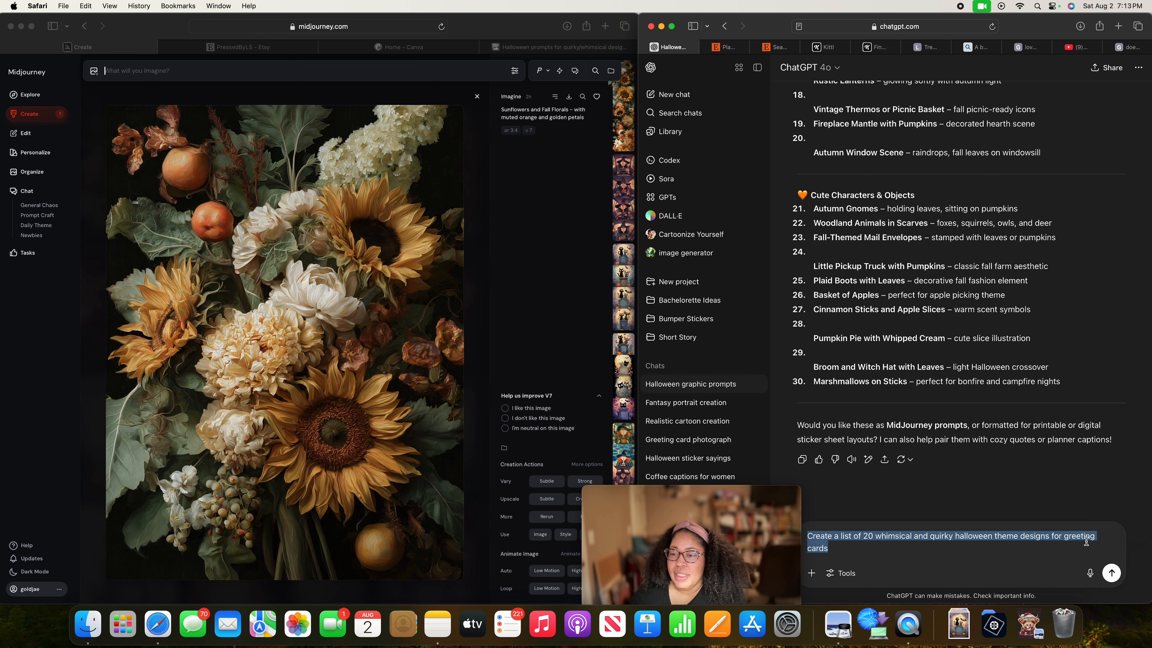
left_click(857, 550)
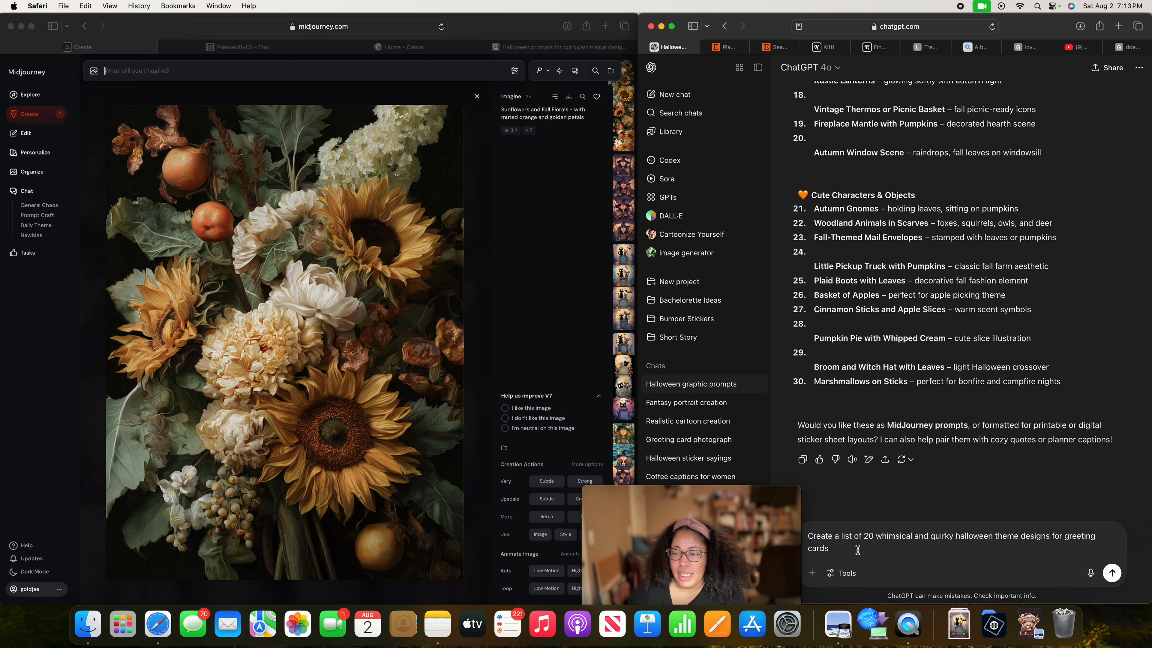
left_click_drag(1064, 537, 897, 550)
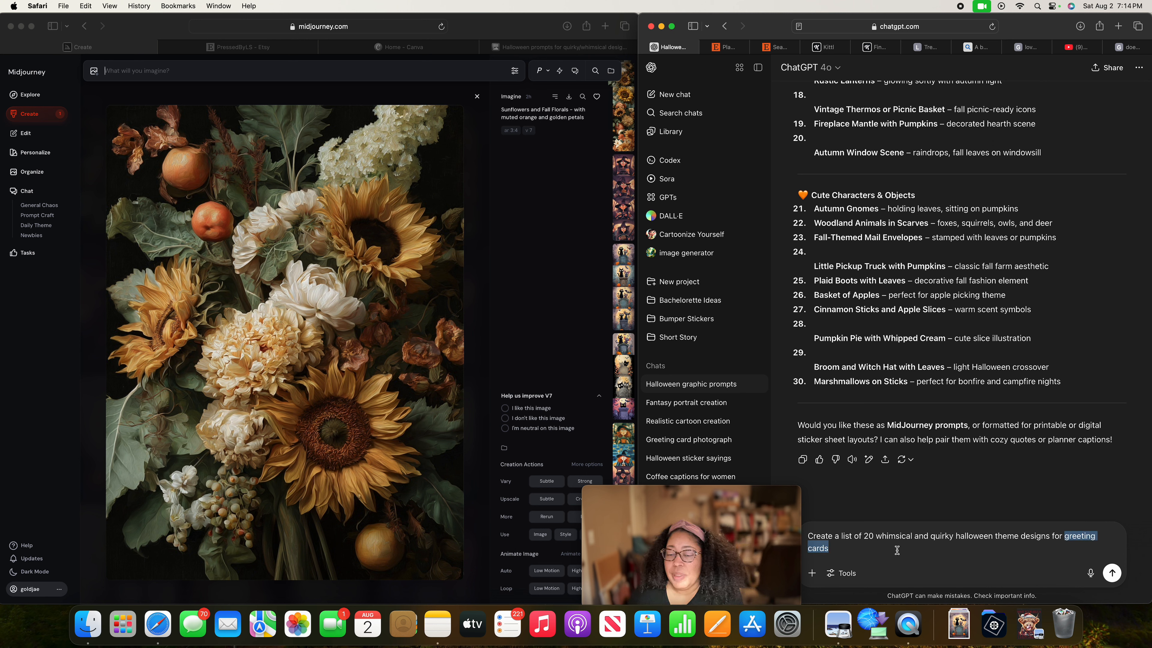
left_click(839, 549)
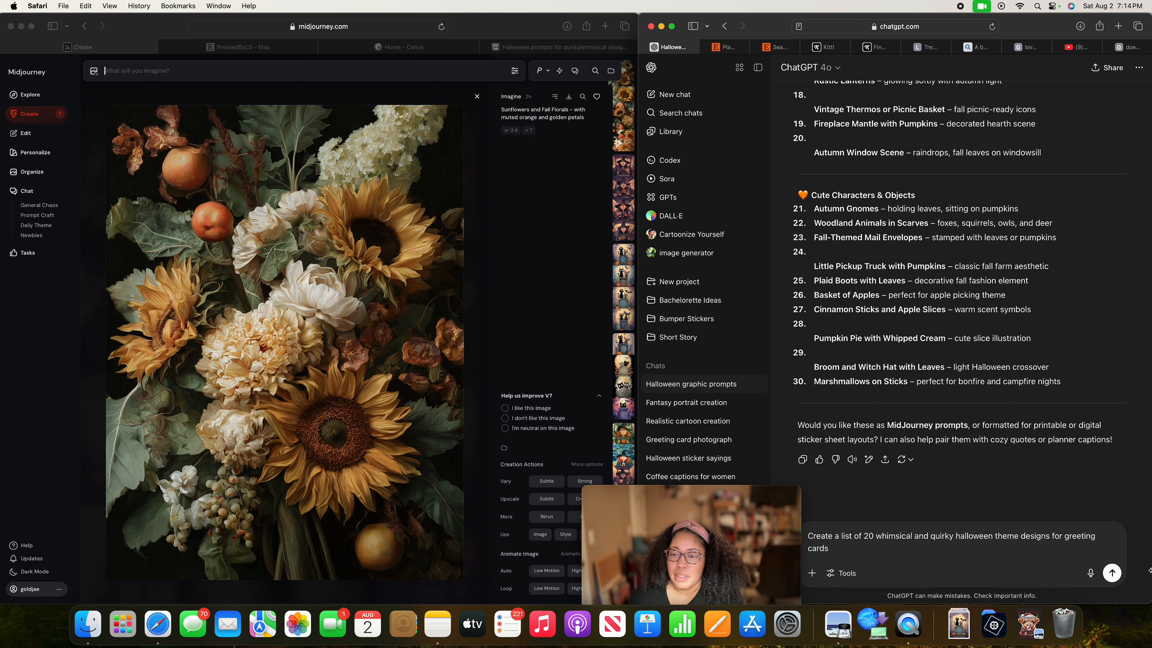
left_click(1112, 573)
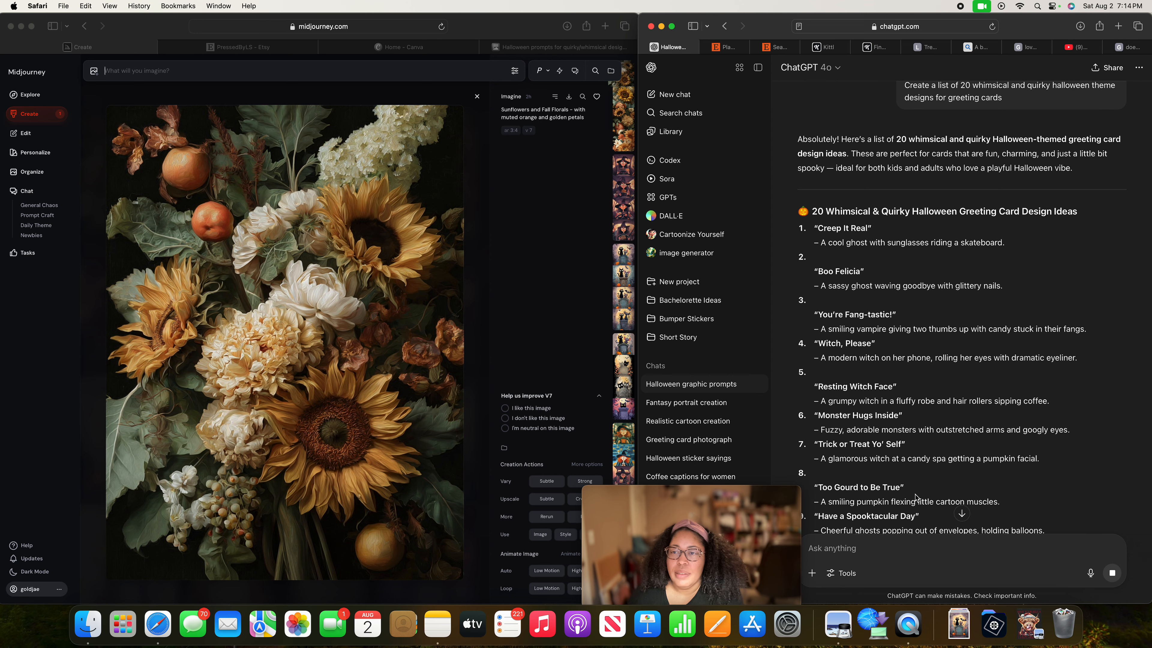
Review the generated ideas and copy "Creep It Real" with its skateboarding ghost description into the Midjourney prompt.
scroll(909, 463, "down", 10)
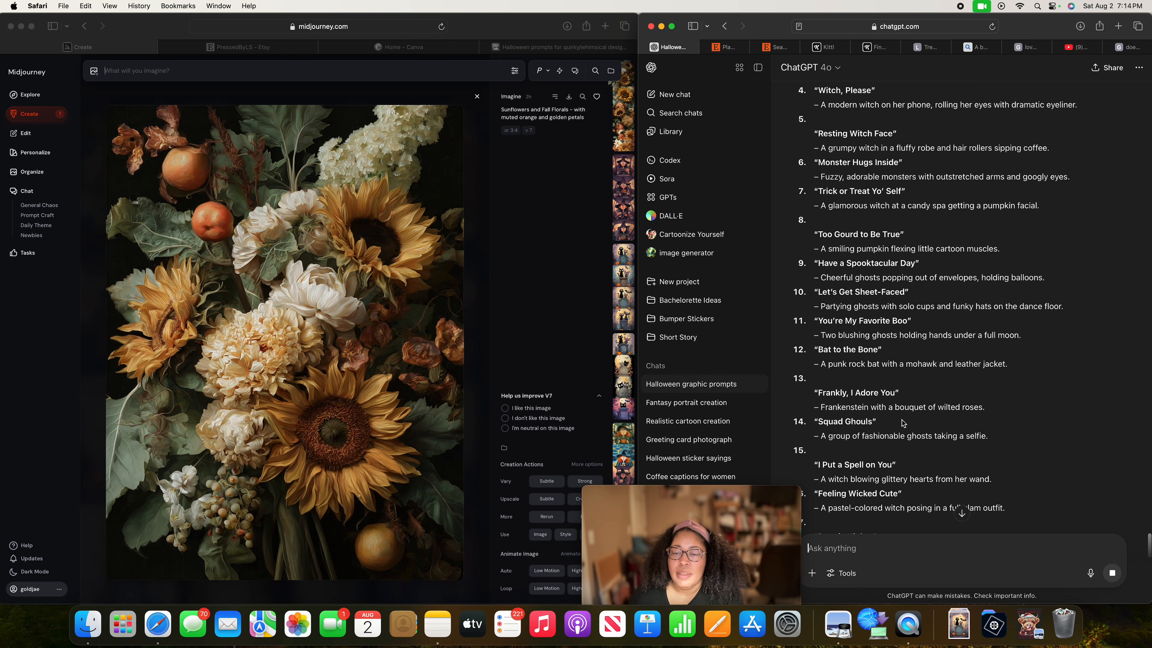
scroll(903, 423, "down", 5)
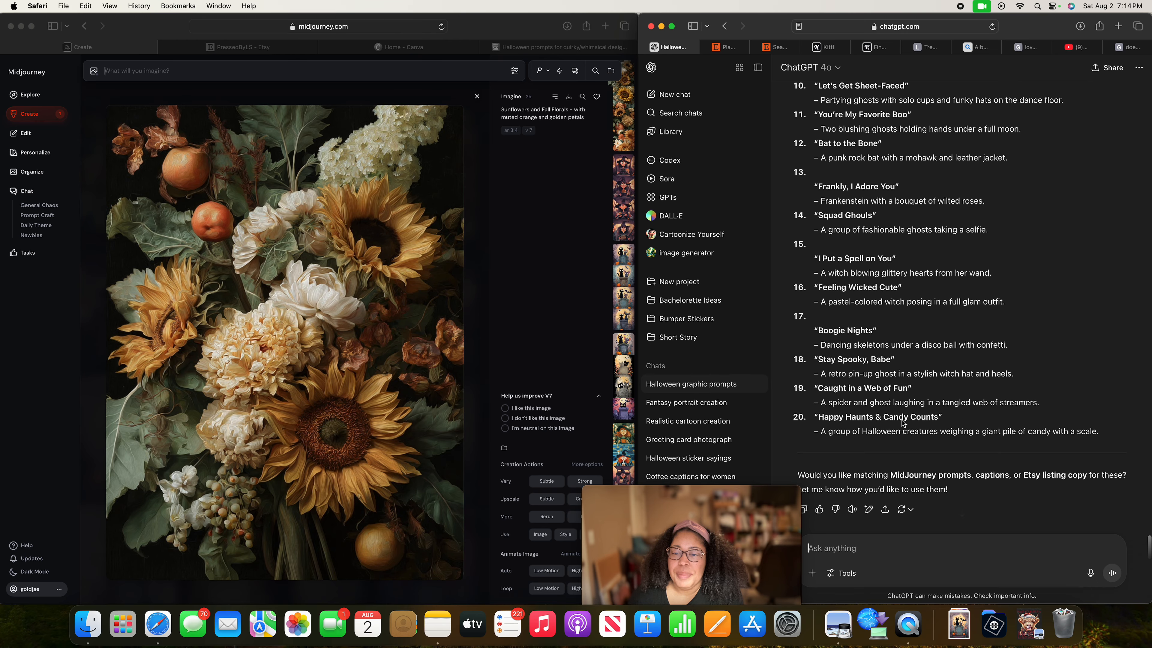
scroll(902, 422, "up", 10)
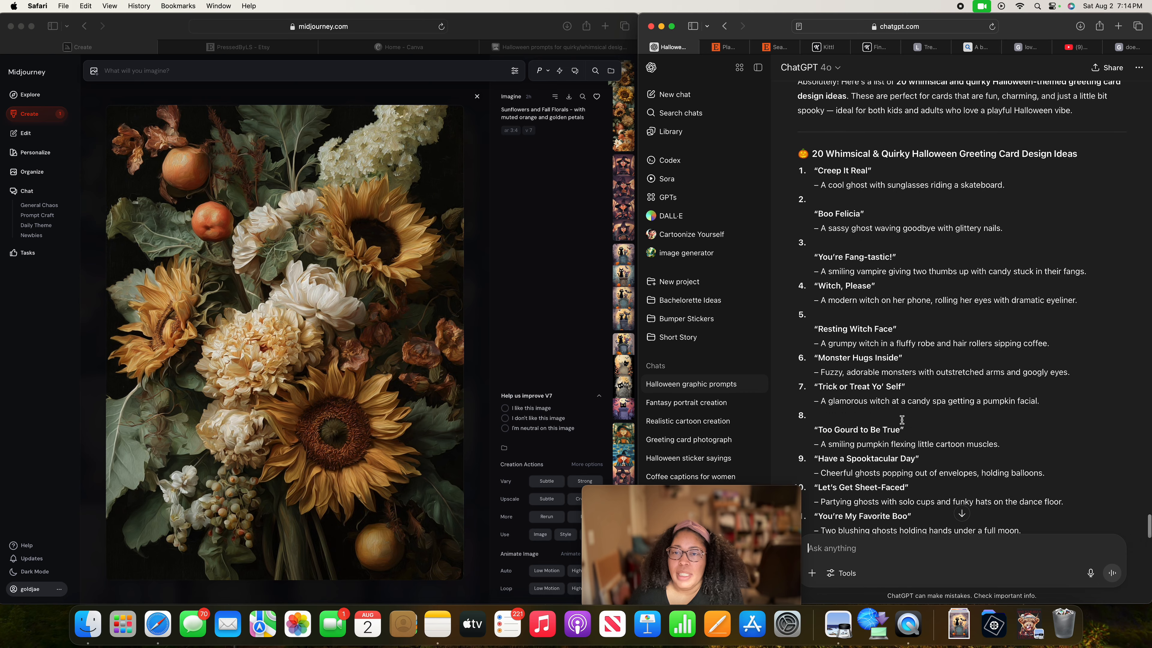
scroll(901, 420, "up", 4)
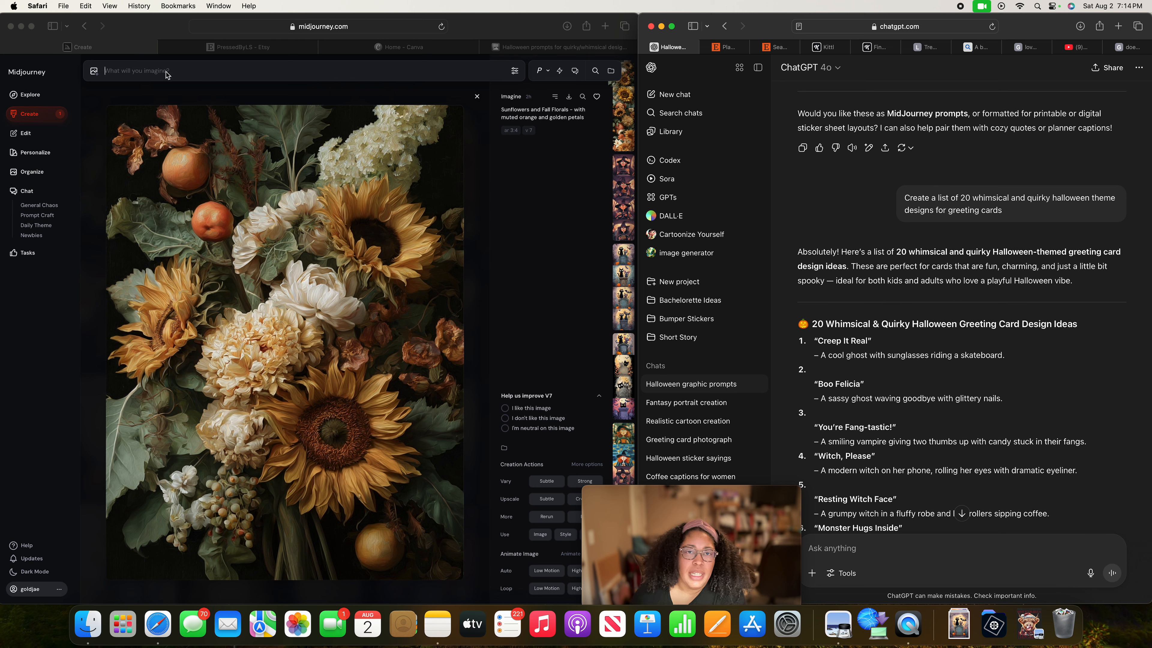
left_click(219, 72)
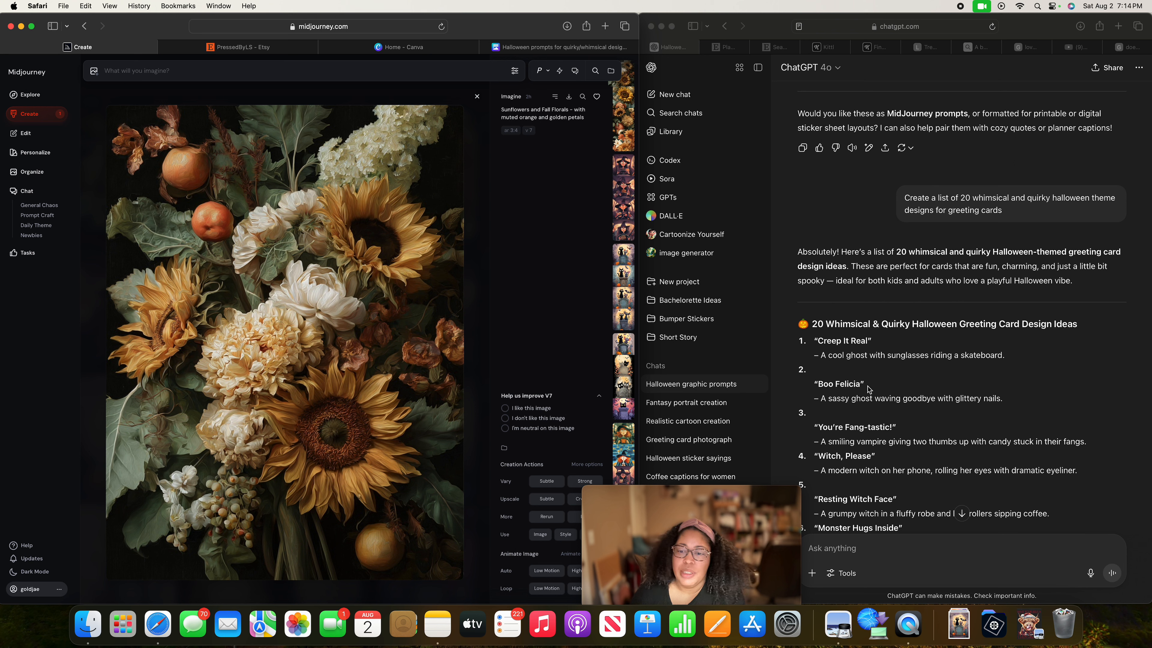
left_click(818, 341)
left_click_drag(817, 340, 1003, 350)
key("super+c")
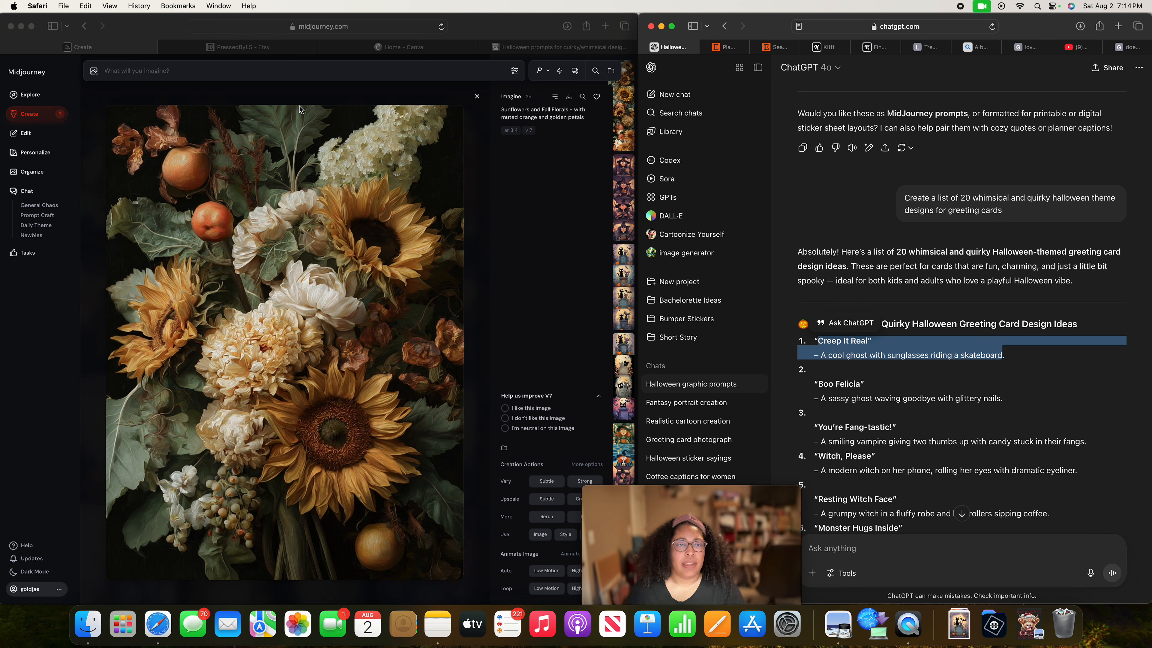
left_click(256, 70)
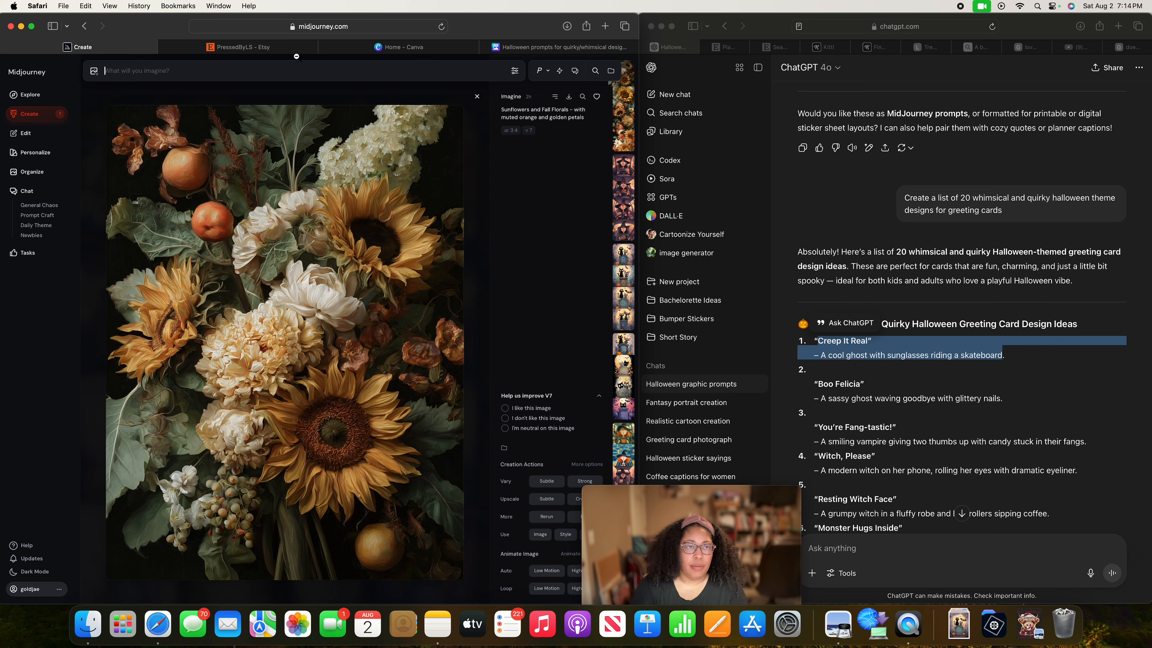
key("super+v")
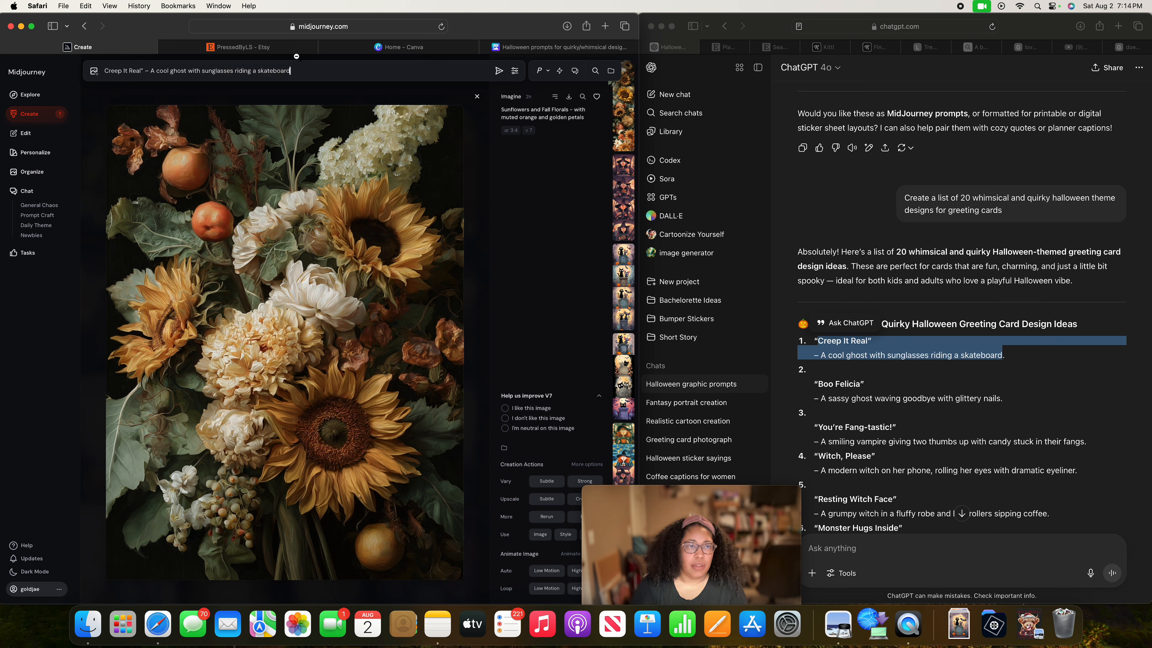
Remove the stray quotation mark after "Creep It Real", append ", quirky design halloween theme" and submit the Midjourney prompt.
left_click(143, 70)
key("BackSpace")
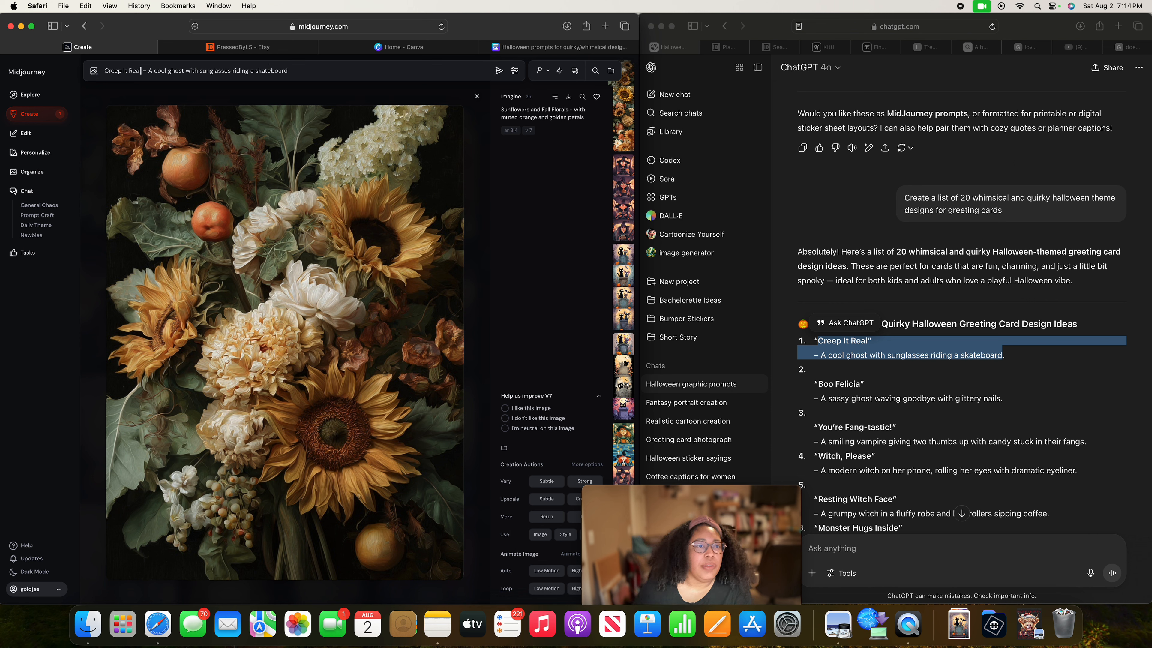
left_click(301, 68)
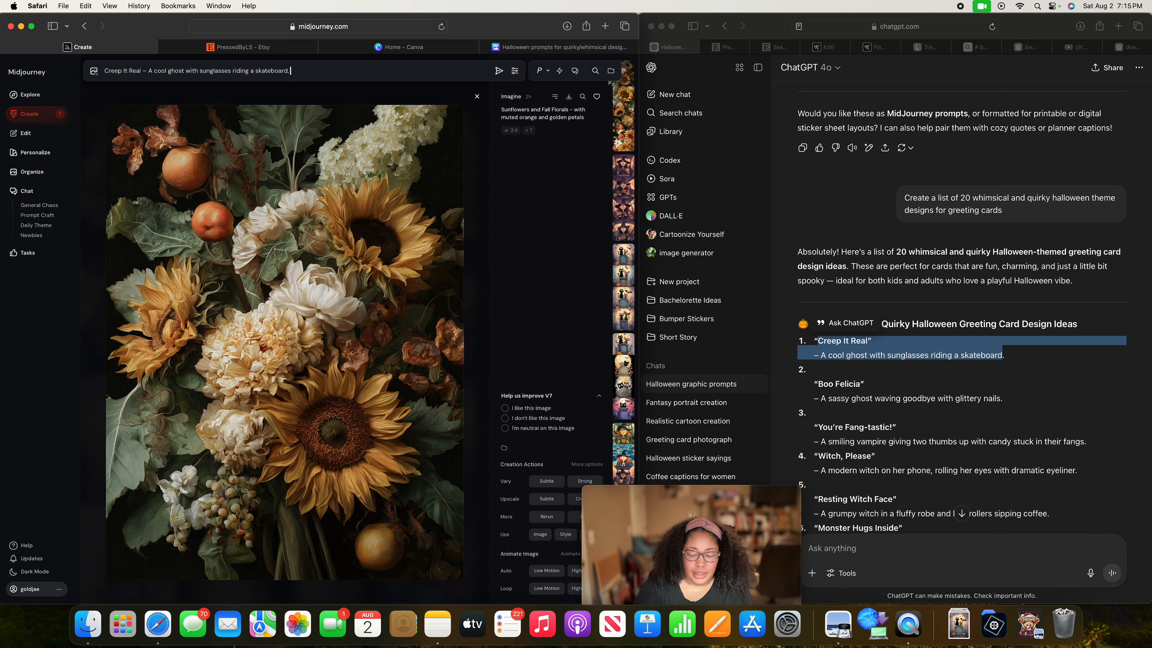
type(", quirky design halloween theme")
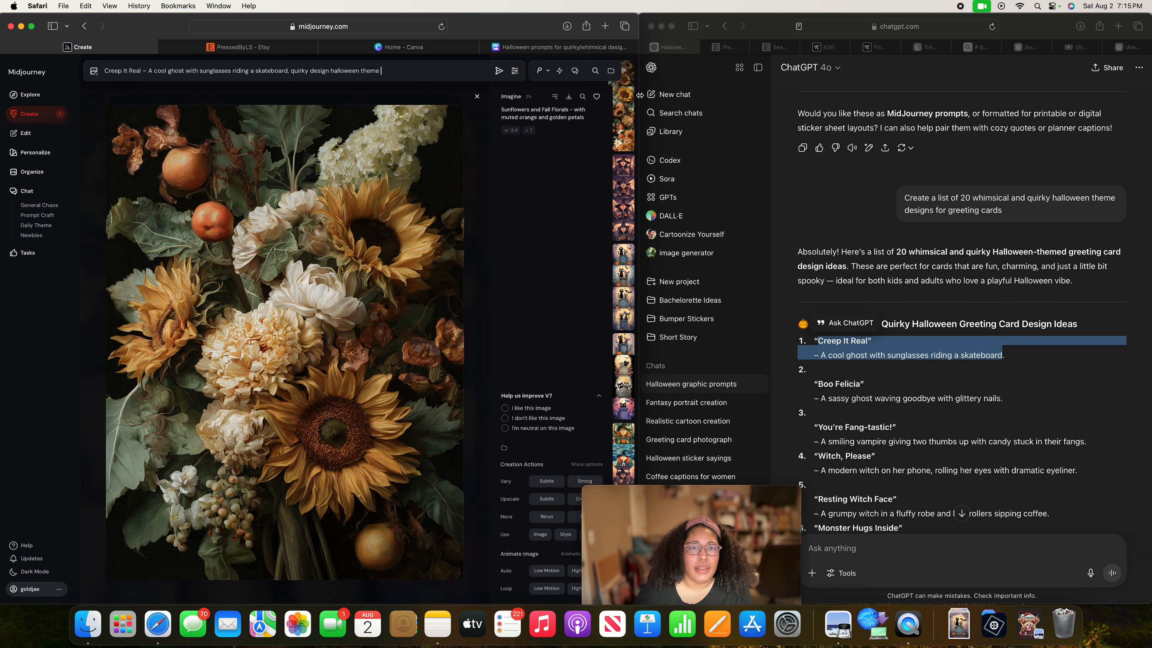
left_click(497, 73)
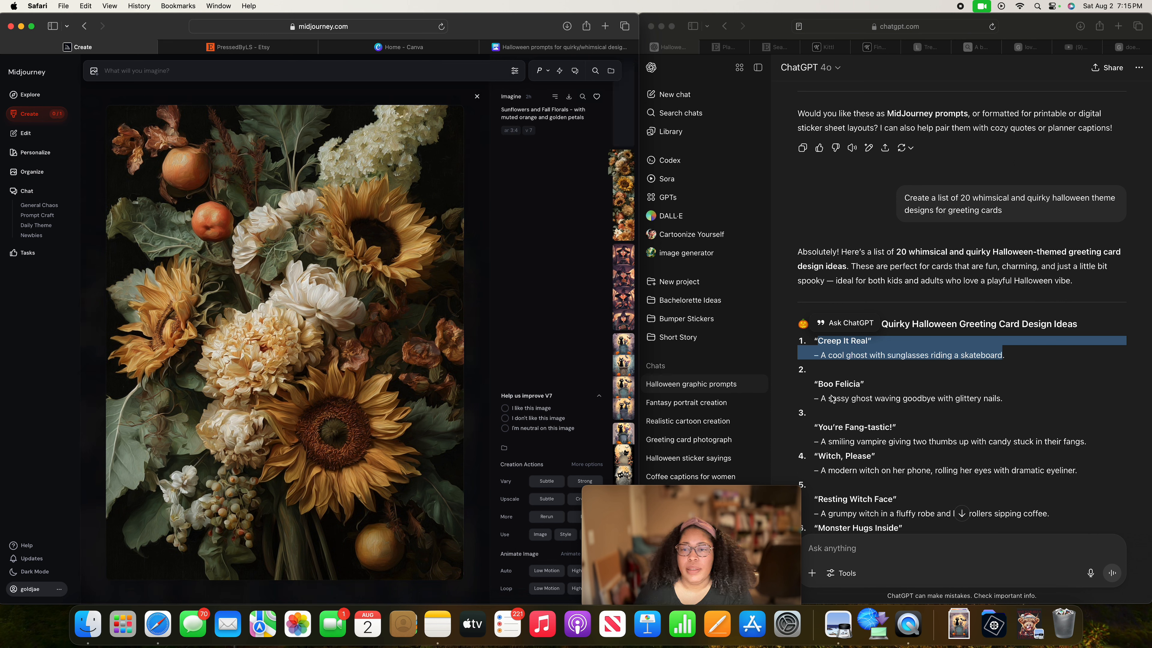
Copy the second idea, "Boo Felicia" with its sassy ghost description, from ChatGPT into the Midjourney prompt.
left_click(819, 385)
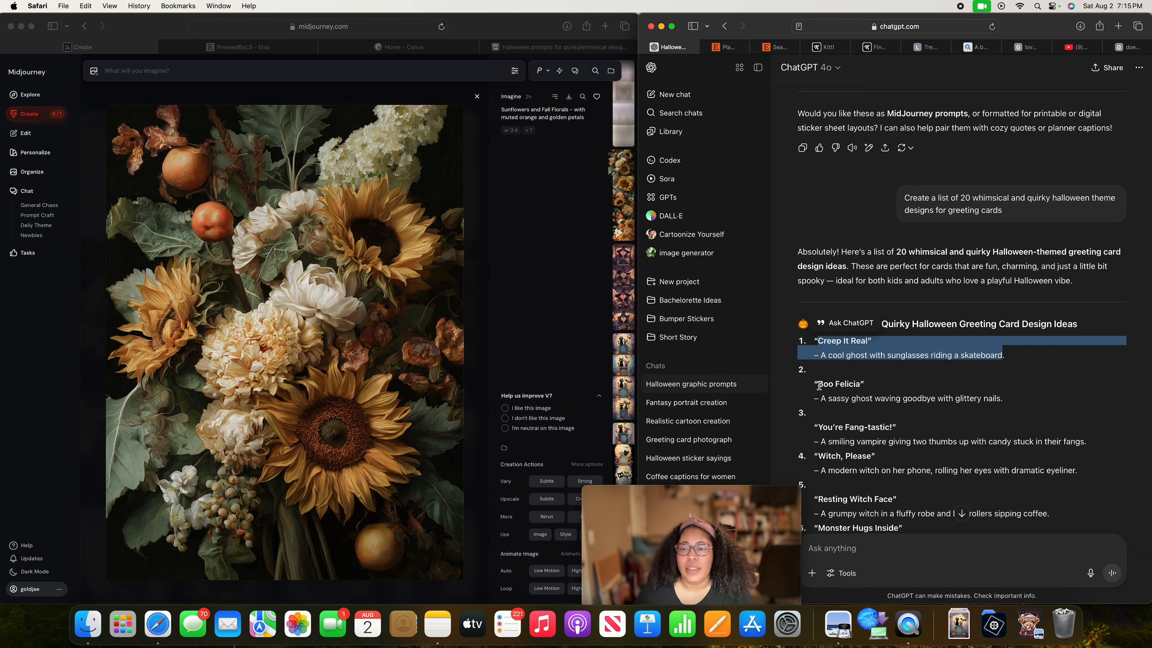
left_click_drag(818, 384, 998, 400)
key("super+c")
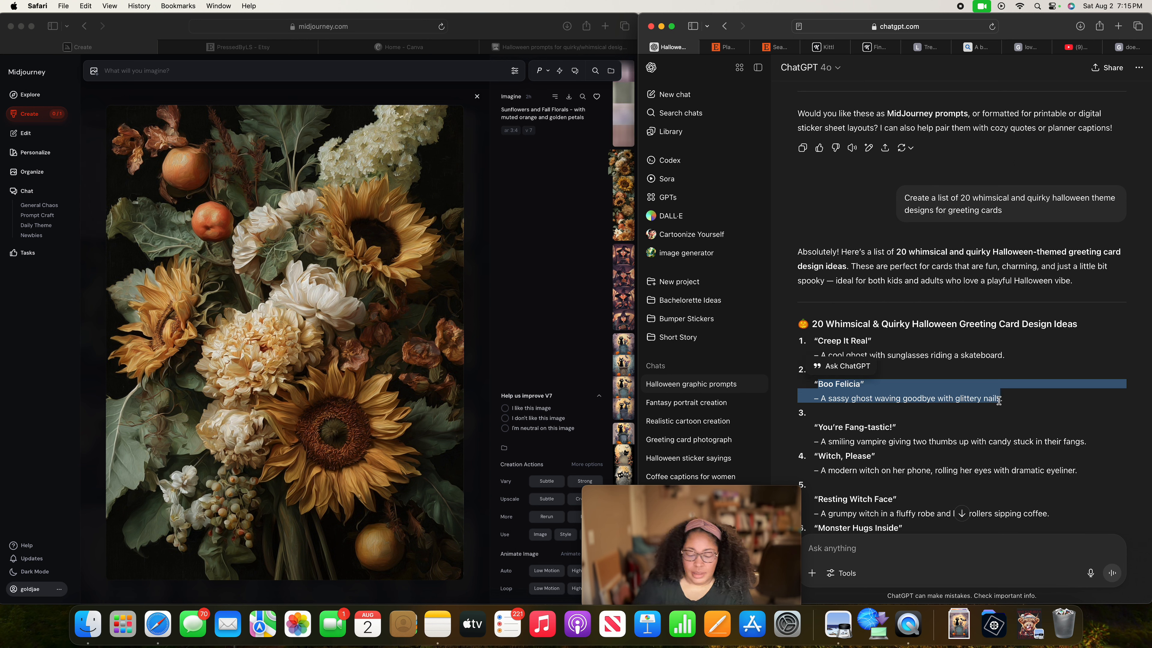
left_click(285, 74)
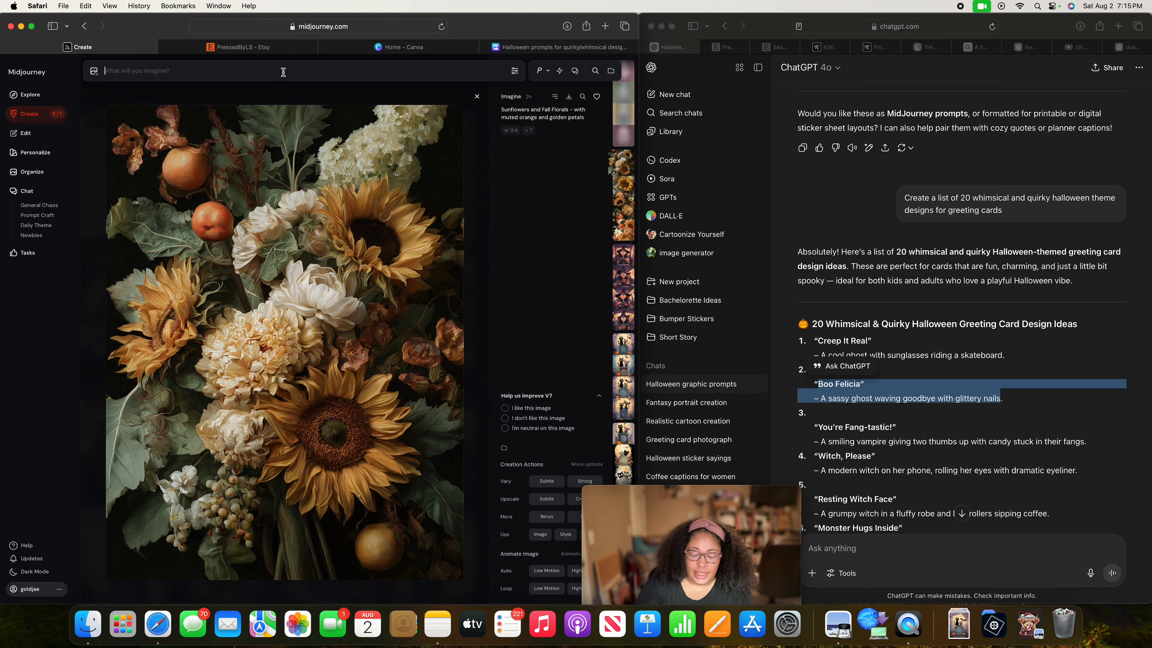
key("super+v")
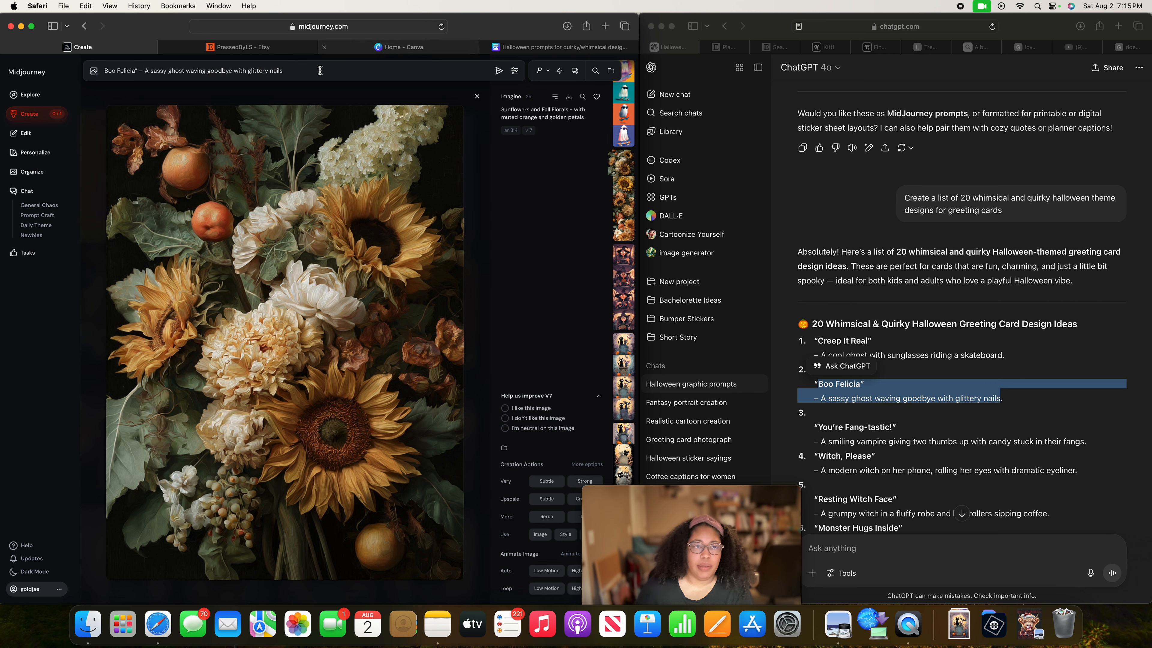
Delete the stray quotation mark after "Boo Felicia", add ", quirky design halloween theme" at the end and generate the images.
left_click(137, 72)
key("BackSpace")
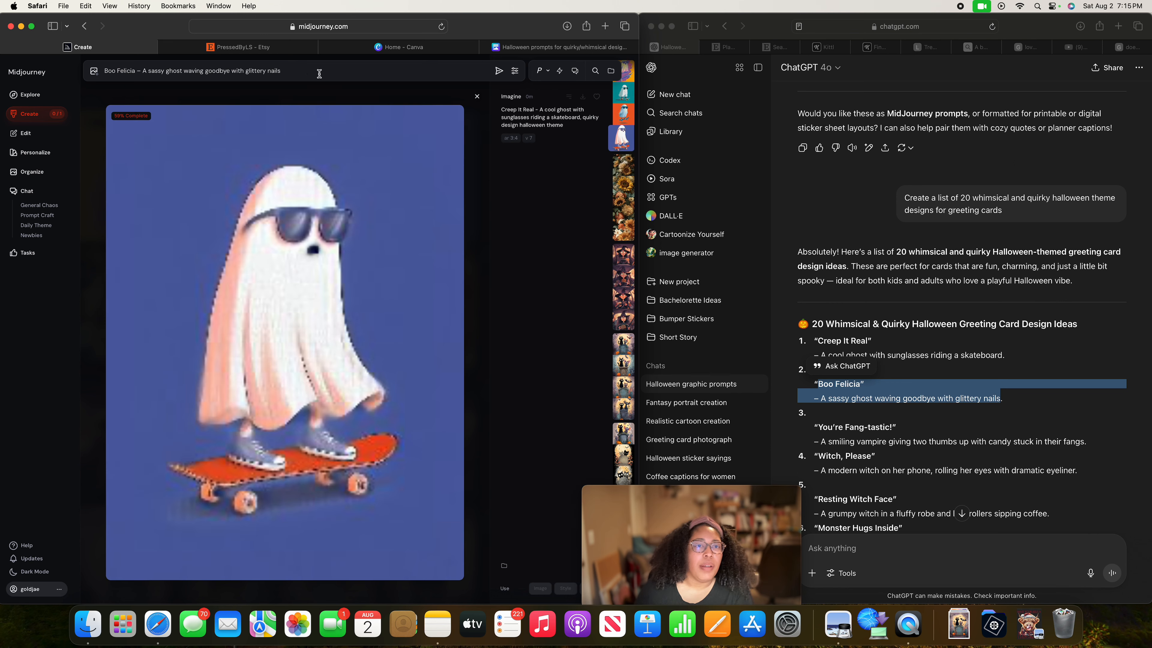
type(", qu")
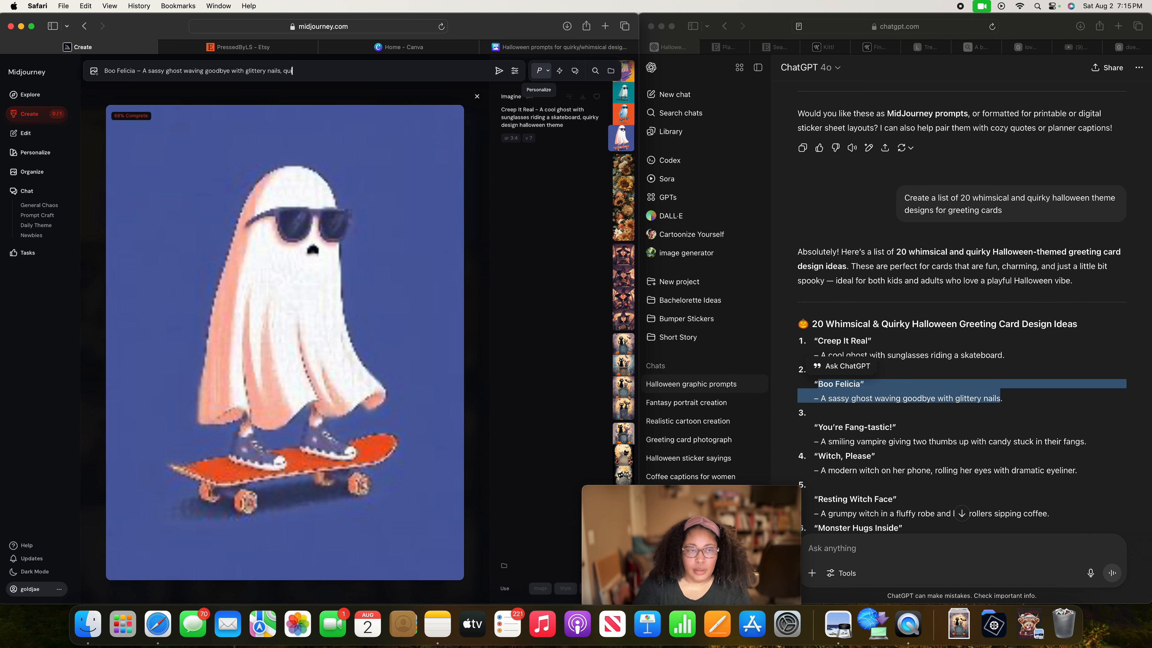
type("irky design hall")
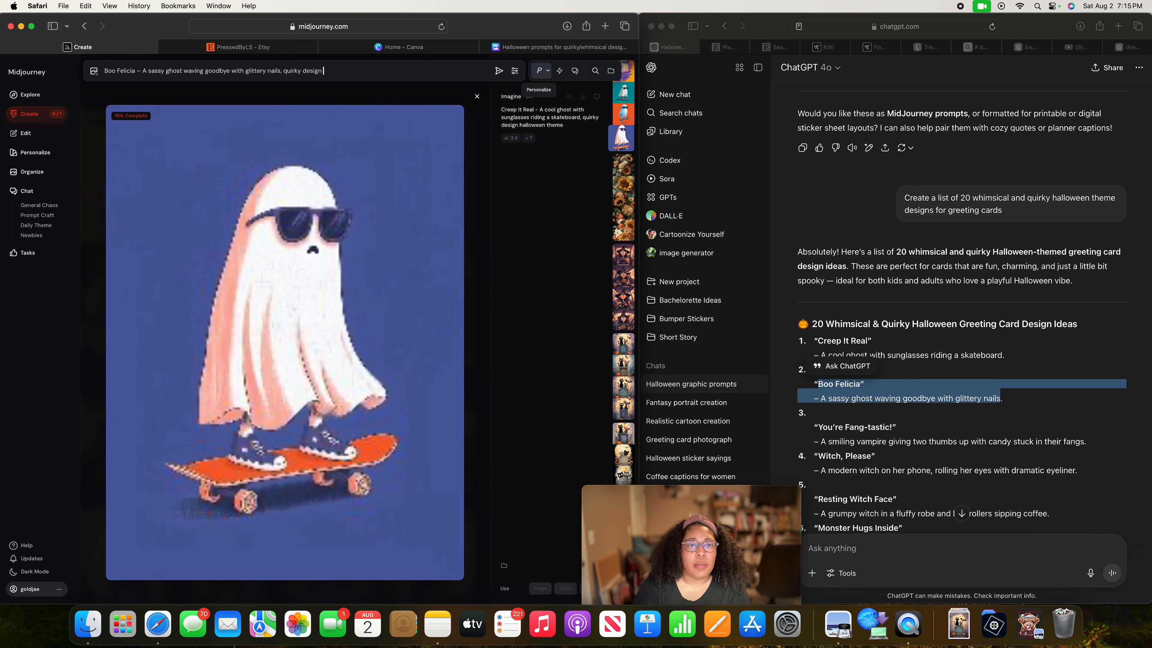
key("BackSpace")
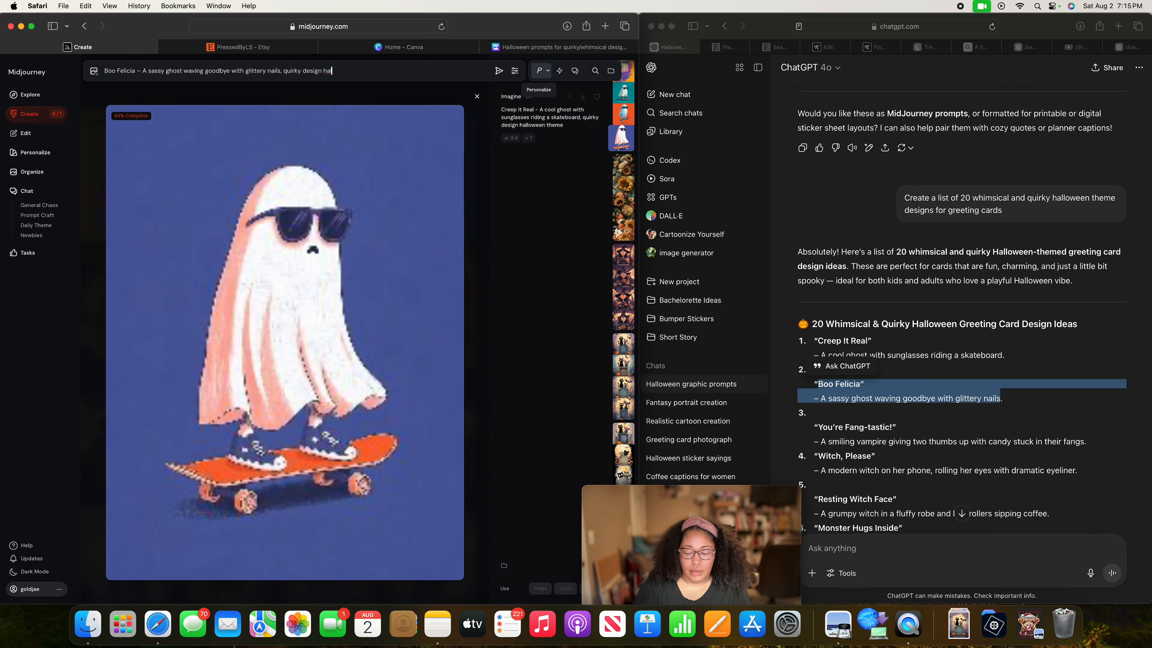
key("BackSpace")
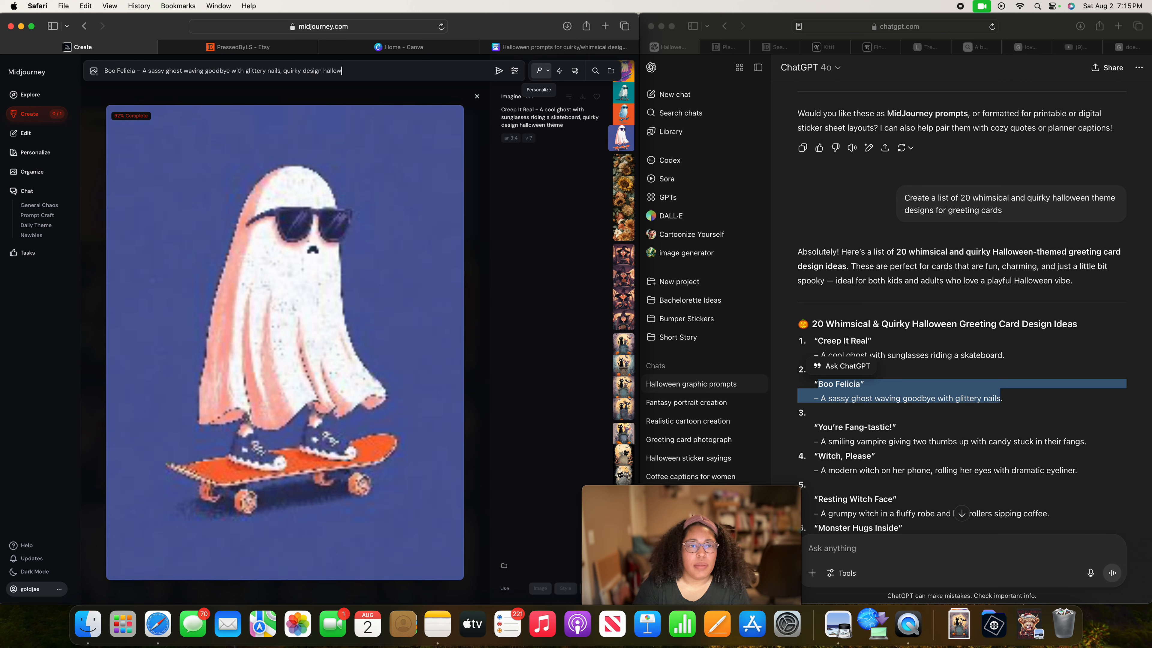
type("een theme")
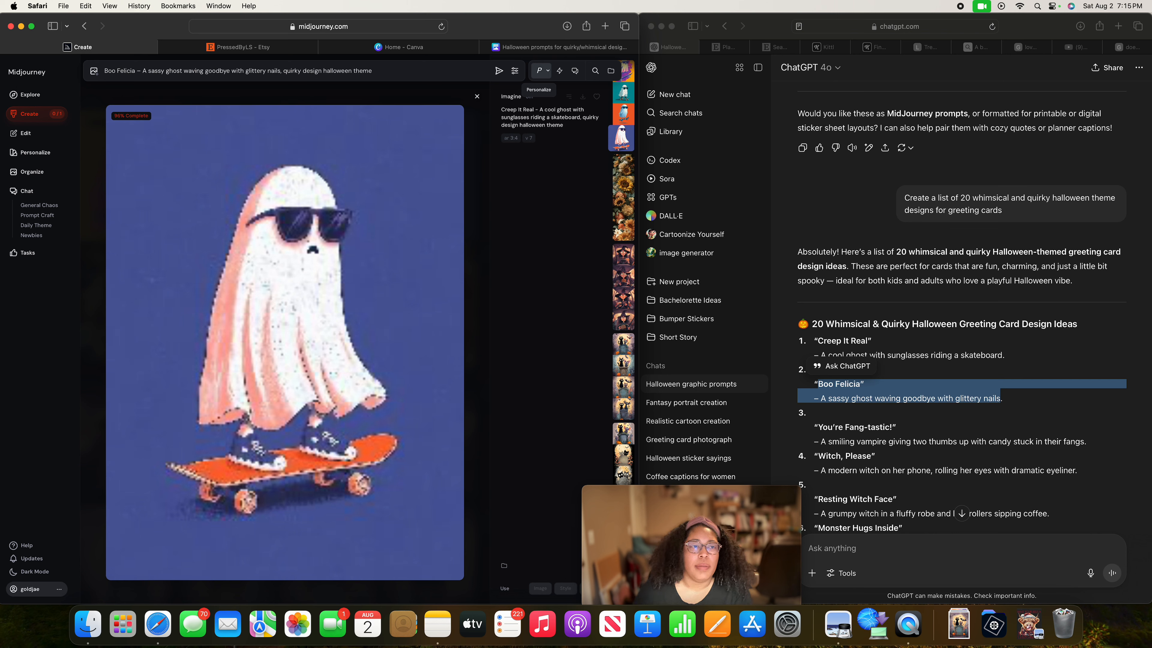
left_click(499, 71)
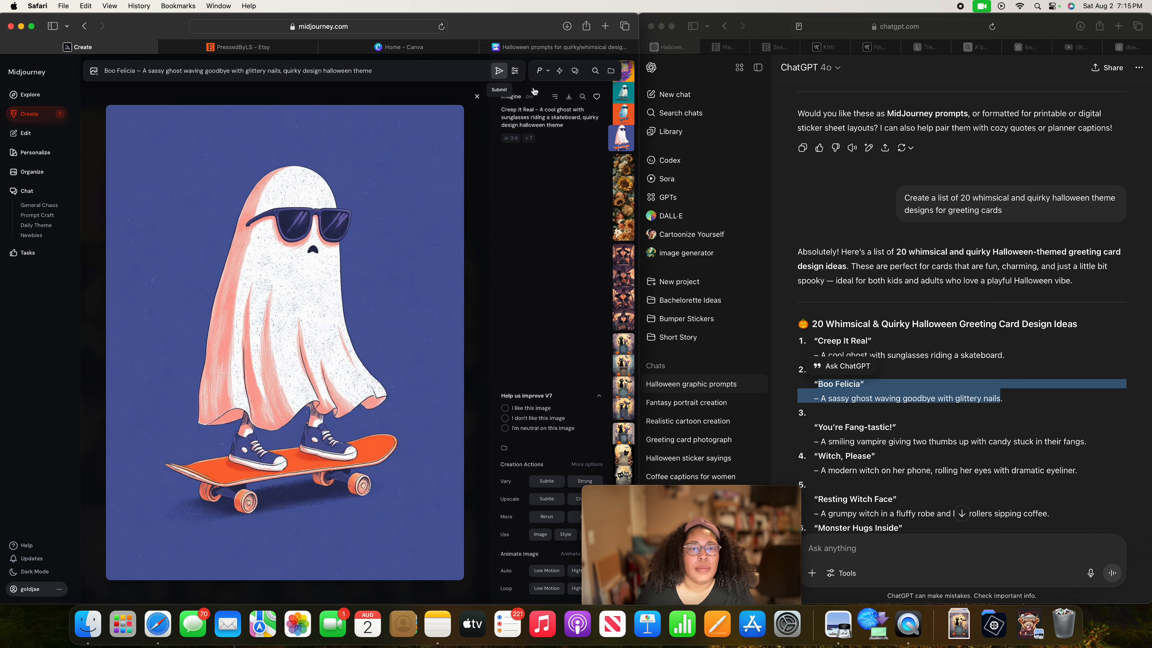
Copy the third idea, "You're Fang-tastic!" with its smiling vampire description, from ChatGPT into the Midjourney prompt.
scroll(732, 308, "down", 1)
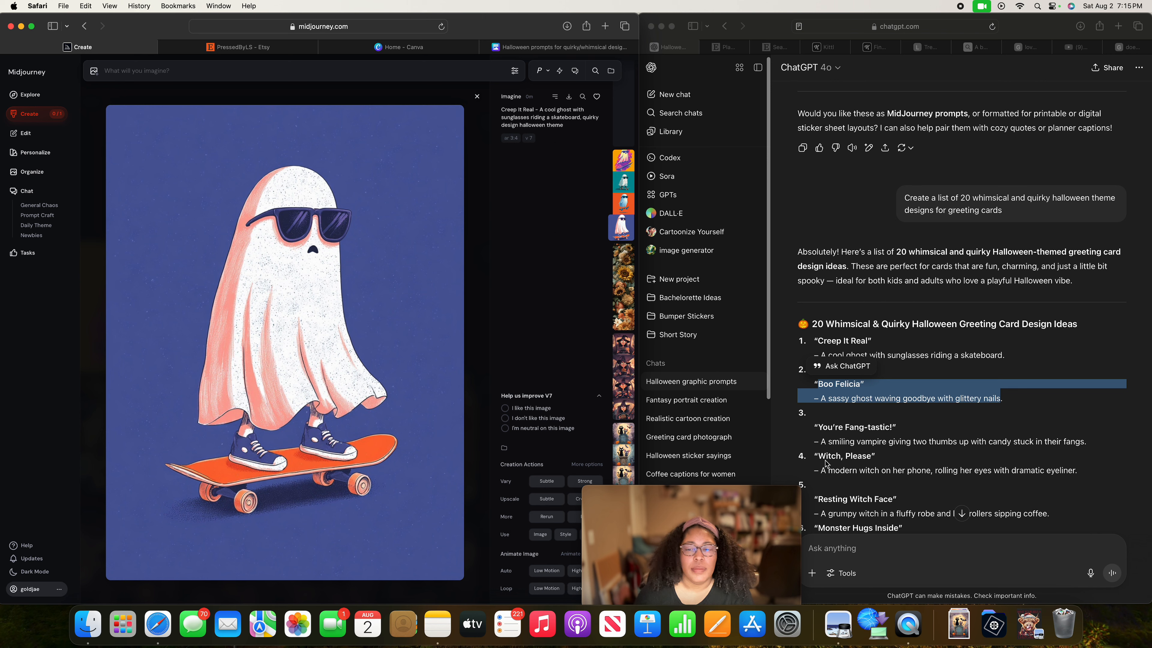
left_click(820, 428)
left_click_drag(821, 428, 875, 457)
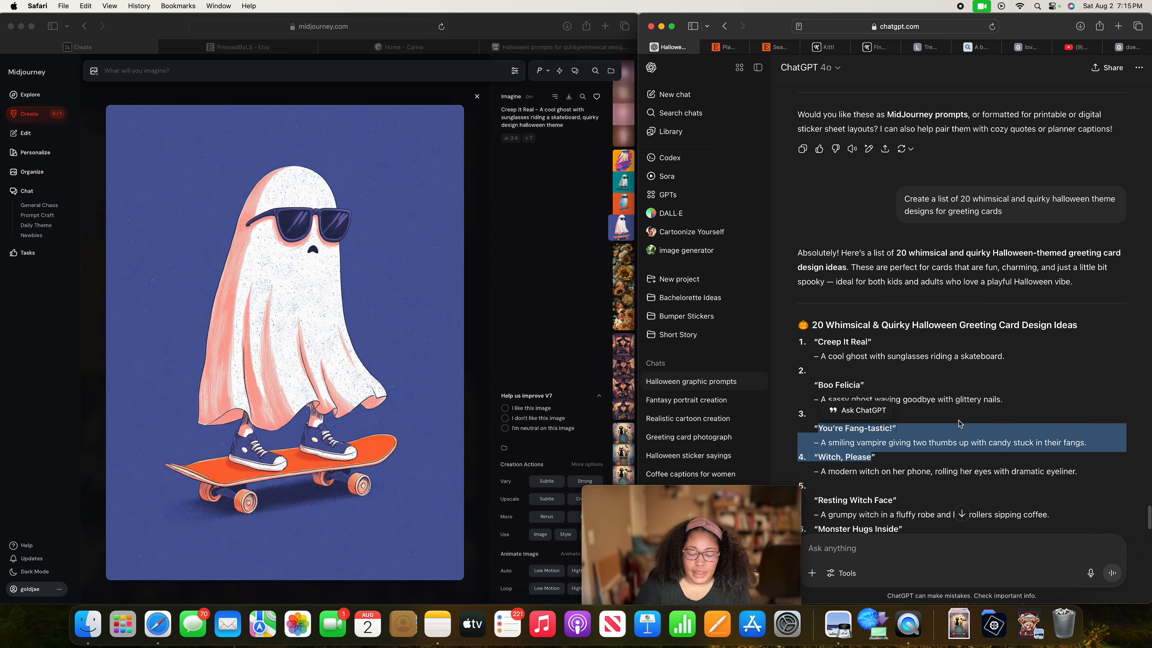
left_click(134, 71)
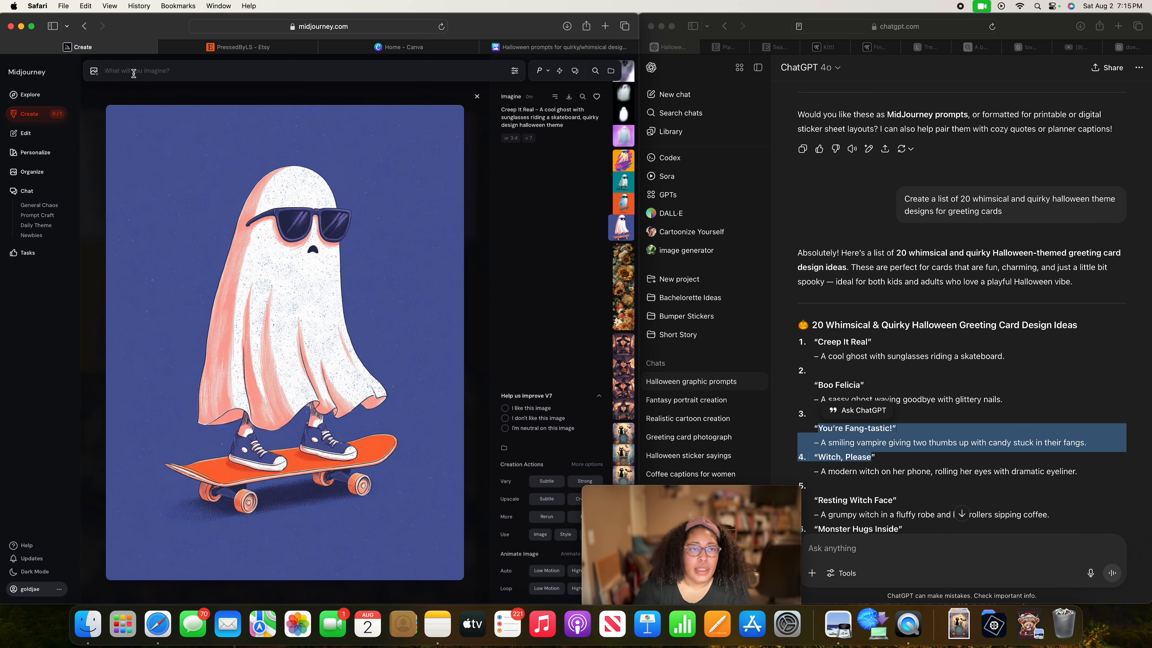
type("You're Fang-tastic!\" – A smiling vampire giving two thumbs up with candy stuck in their fangs. \"Witch, Please")
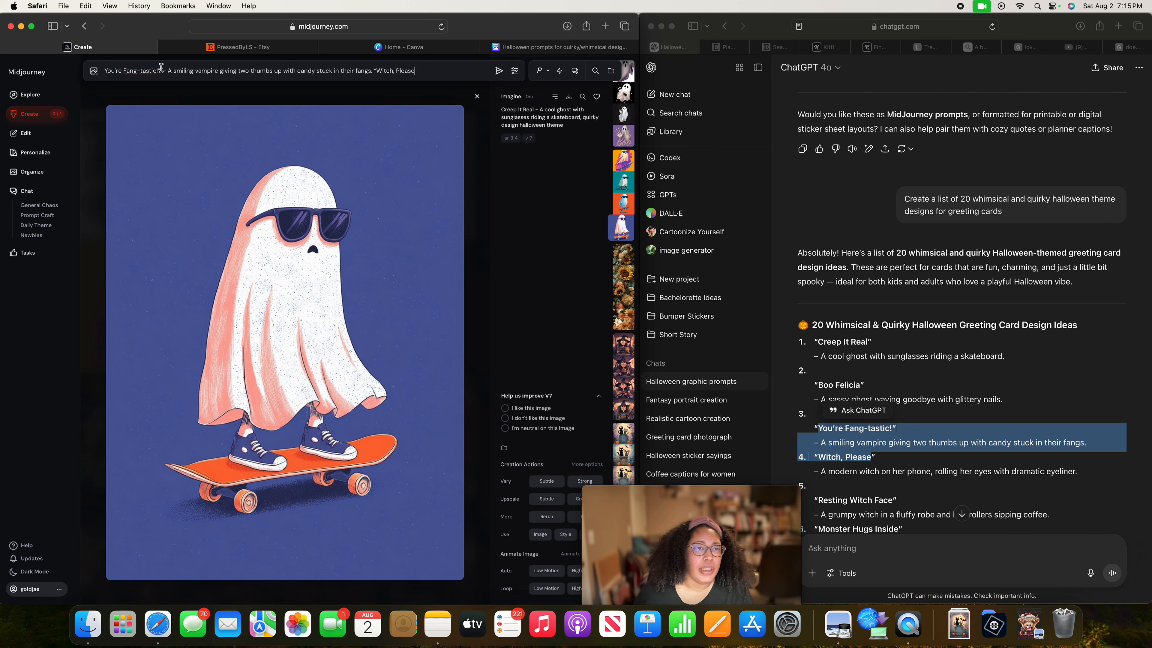
Remove the stray quotation mark after "You're Fang-tastic!" and the extra "Witch, Please" text at the prompt's end.
left_click(161, 69)
key("BackSpace")
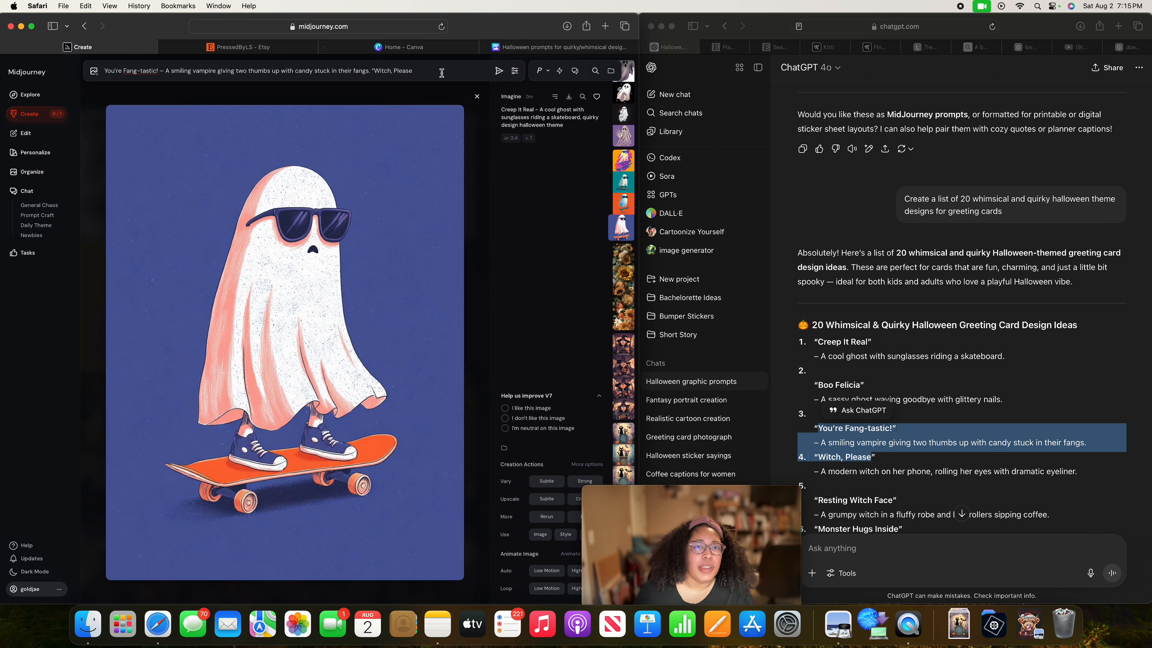
left_click(432, 70)
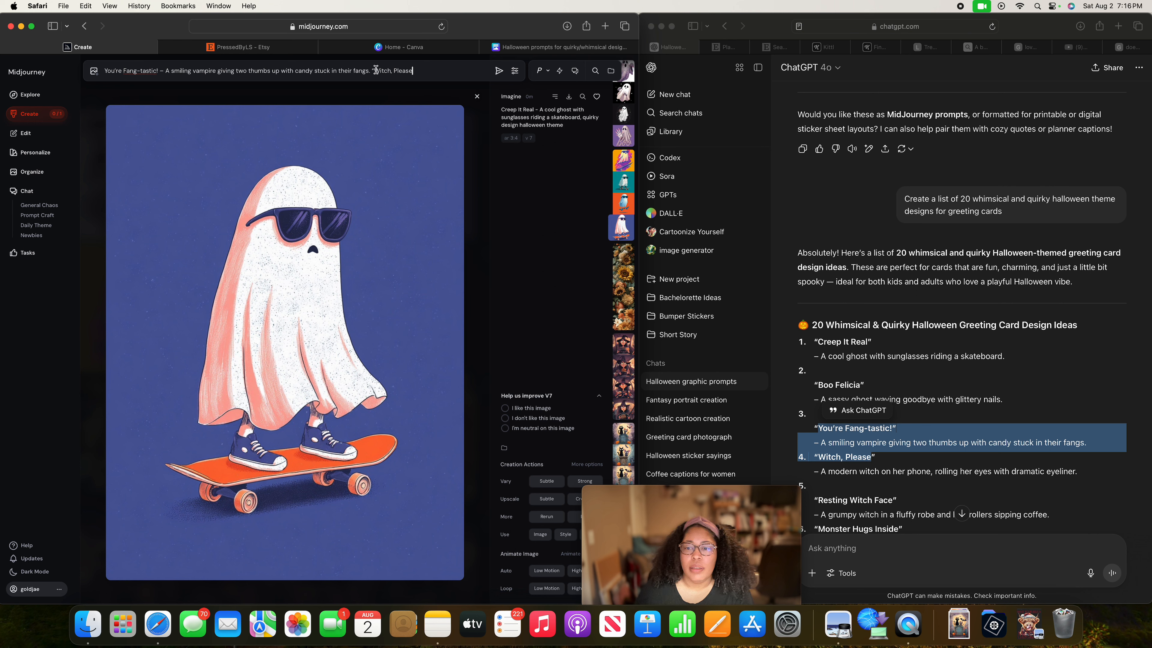
left_click_drag(417, 71, 370, 70)
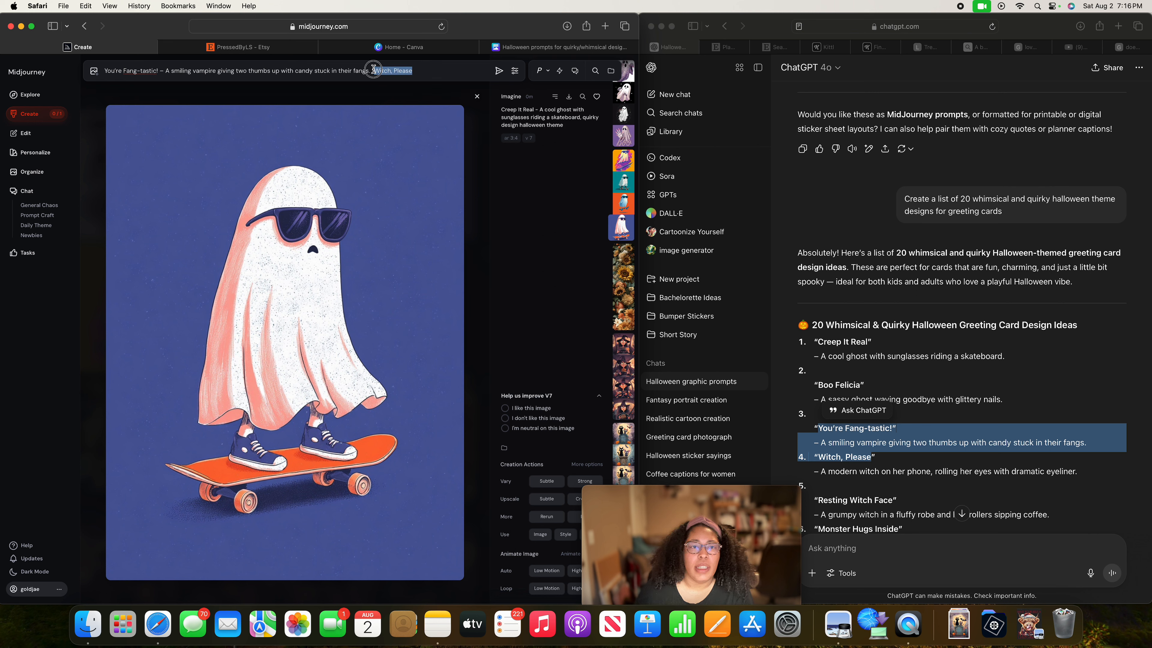
key("BackSpace")
Append ", quirky halloween theme design" to the vampire prompt and submit it.
mouse_move(509, 43)
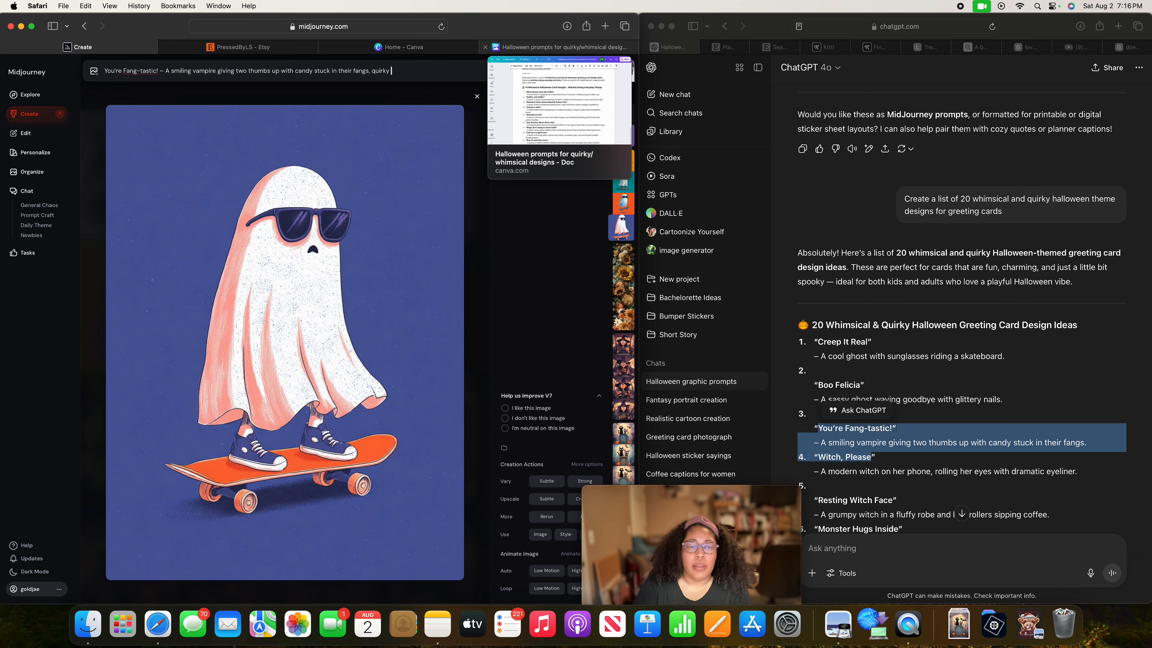
type("een")
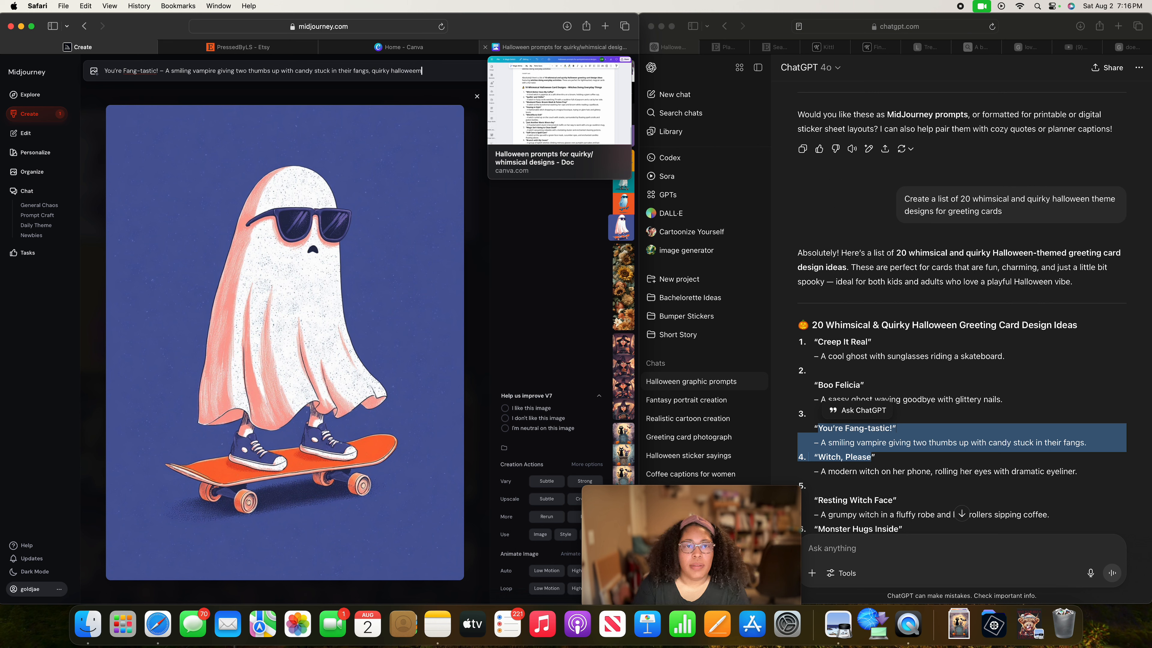
type(" theme design")
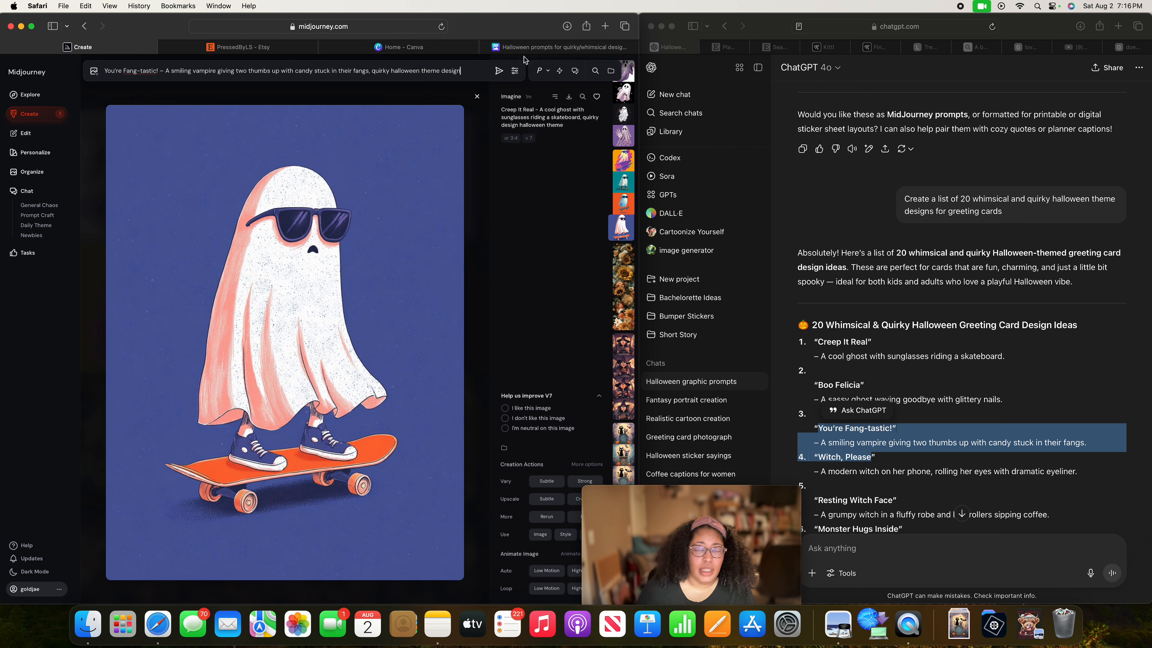
left_click(498, 70)
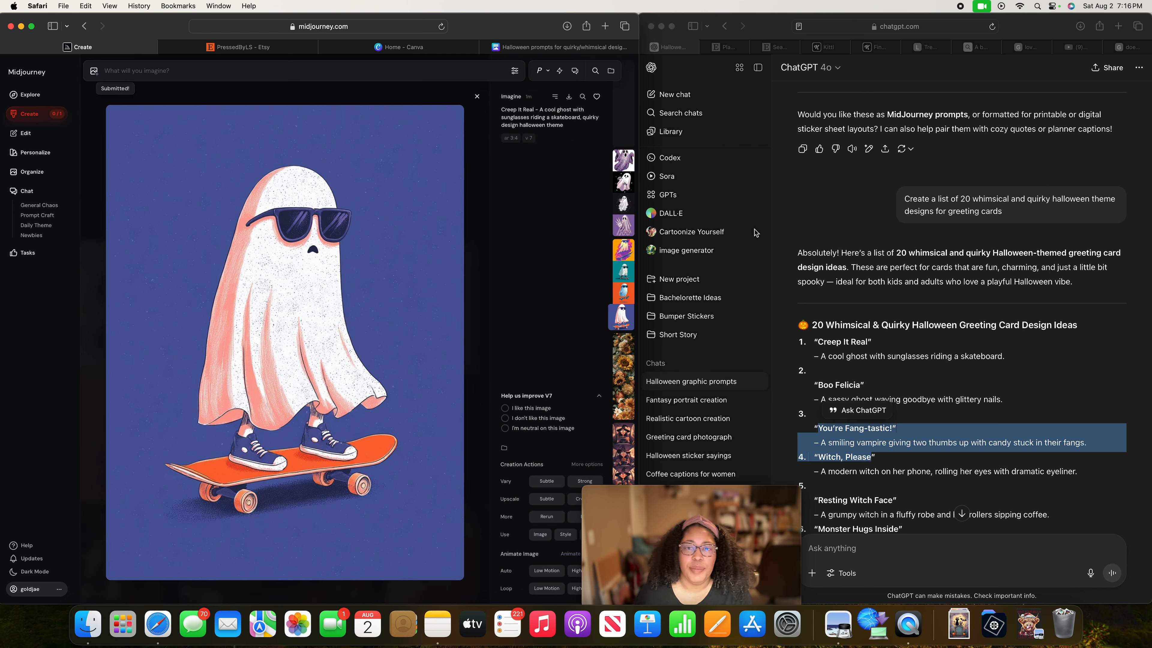
Copy the fourth idea, "Witch, Please" with its modern witch description, from ChatGPT into the Midjourney prompt.
scroll(797, 422, "down", 3)
left_click(844, 394)
left_click(821, 396)
left_click_drag(821, 395, 1074, 423)
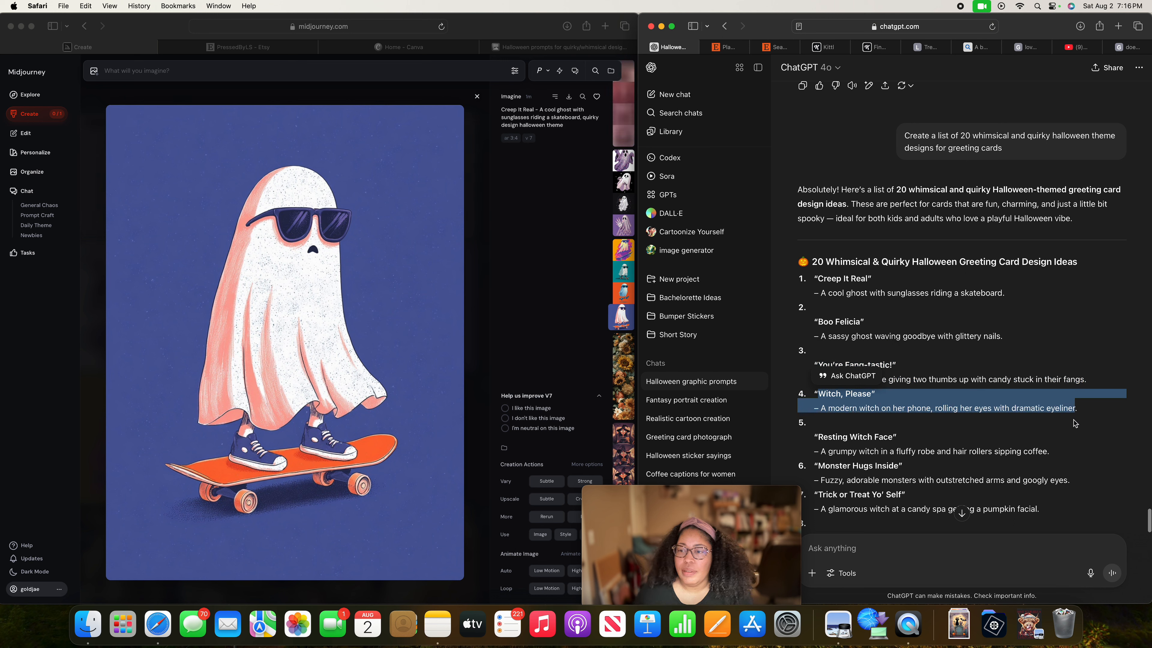
right_click(1020, 406)
left_click(928, 454)
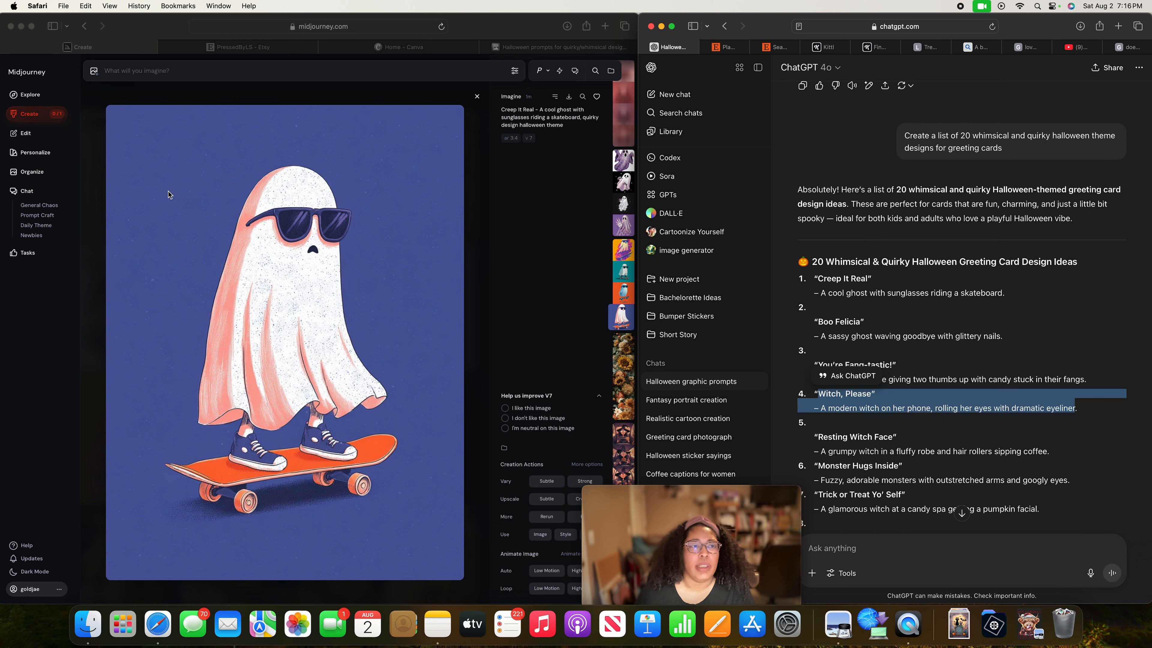
left_click(127, 70)
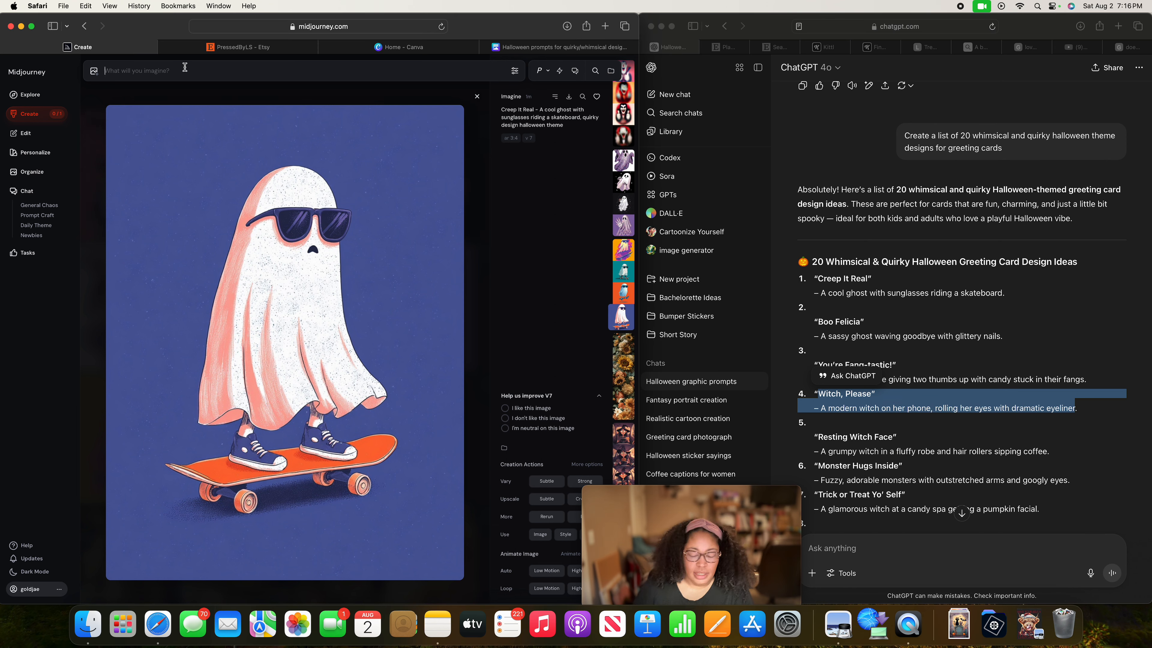
key("super+v")
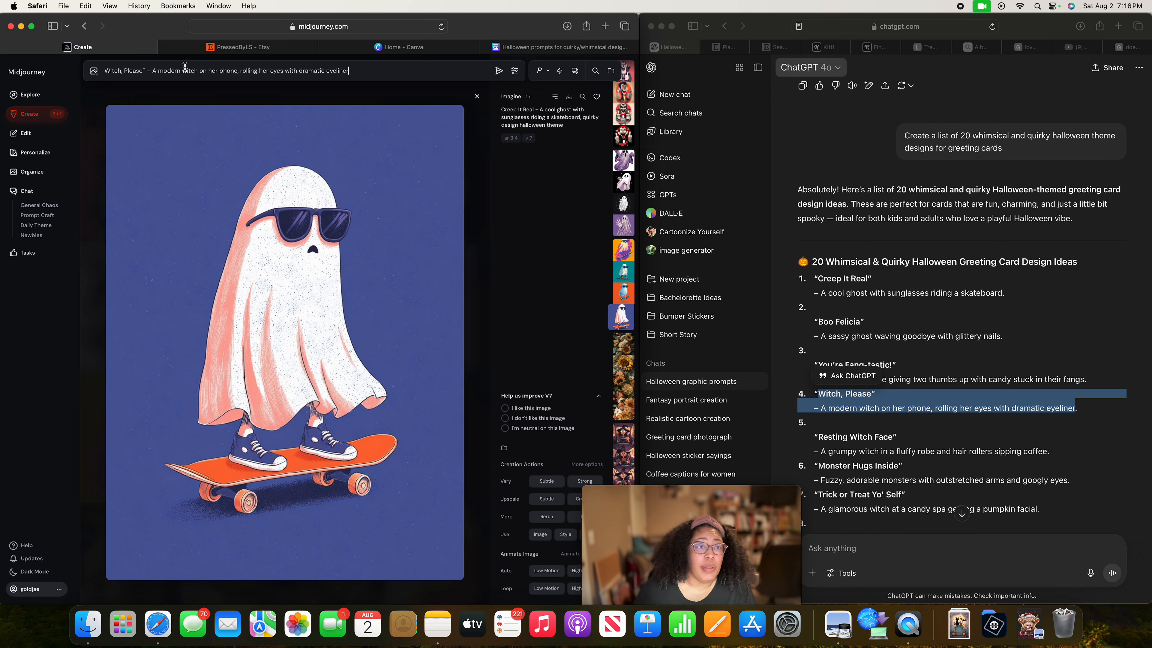
Delete the stray quotation mark after "Witch, Please", end the prompt with ", quirky halloween theme design" and generate the images.
left_click(145, 69)
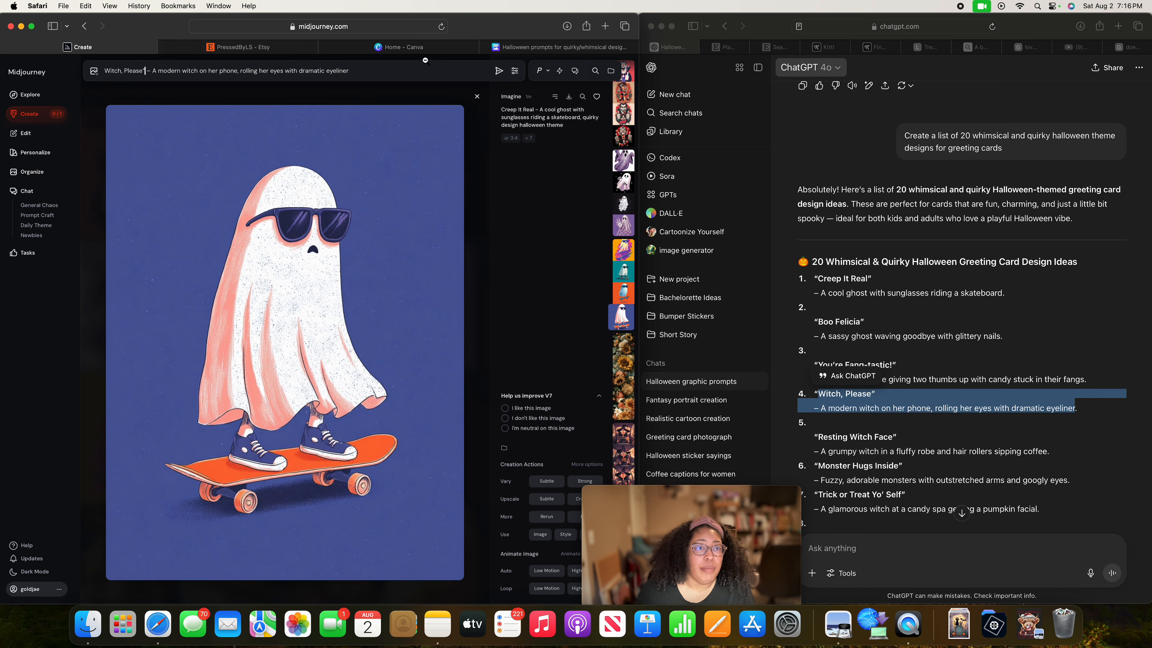
key("BackSpace")
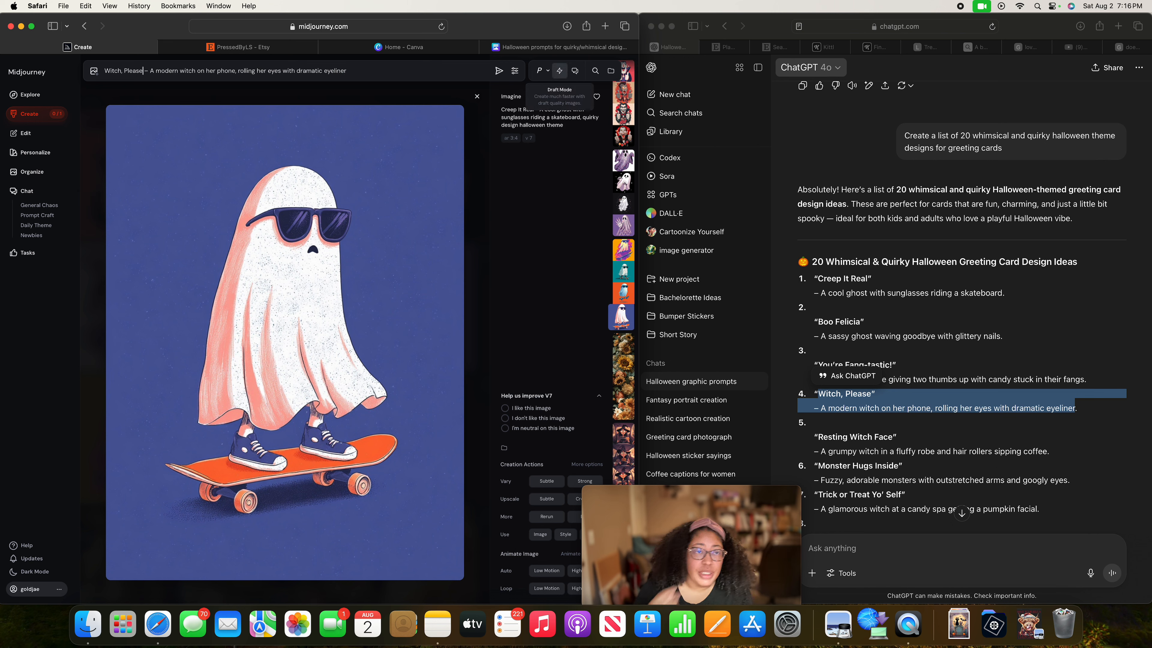
left_click(373, 68)
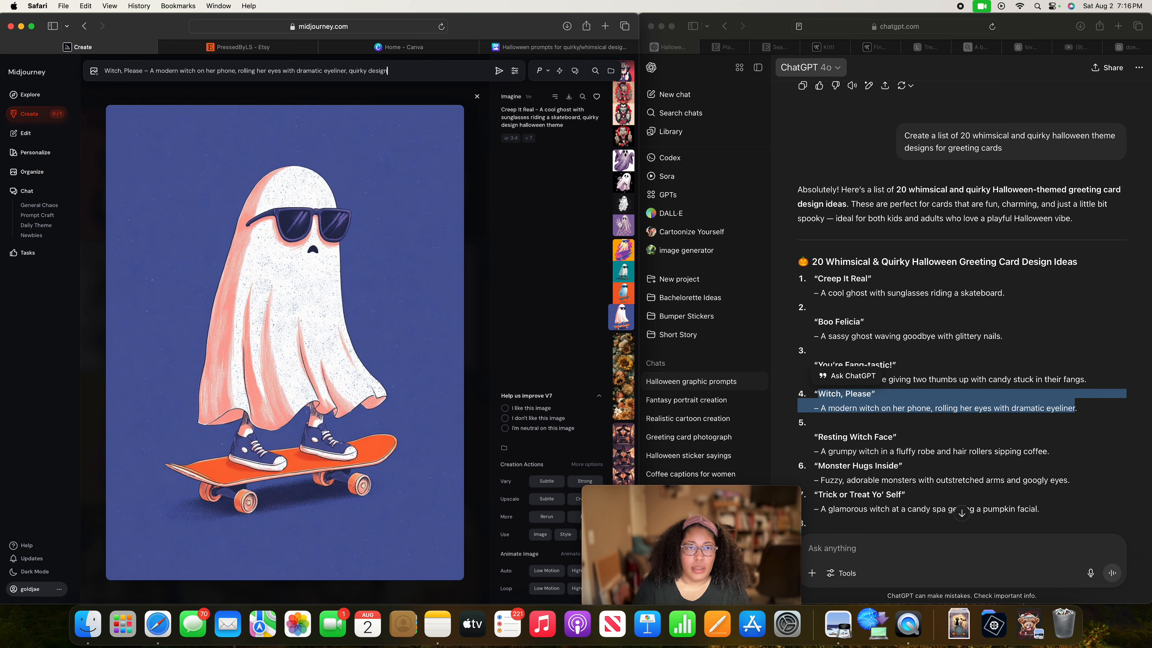
type("loween theme design")
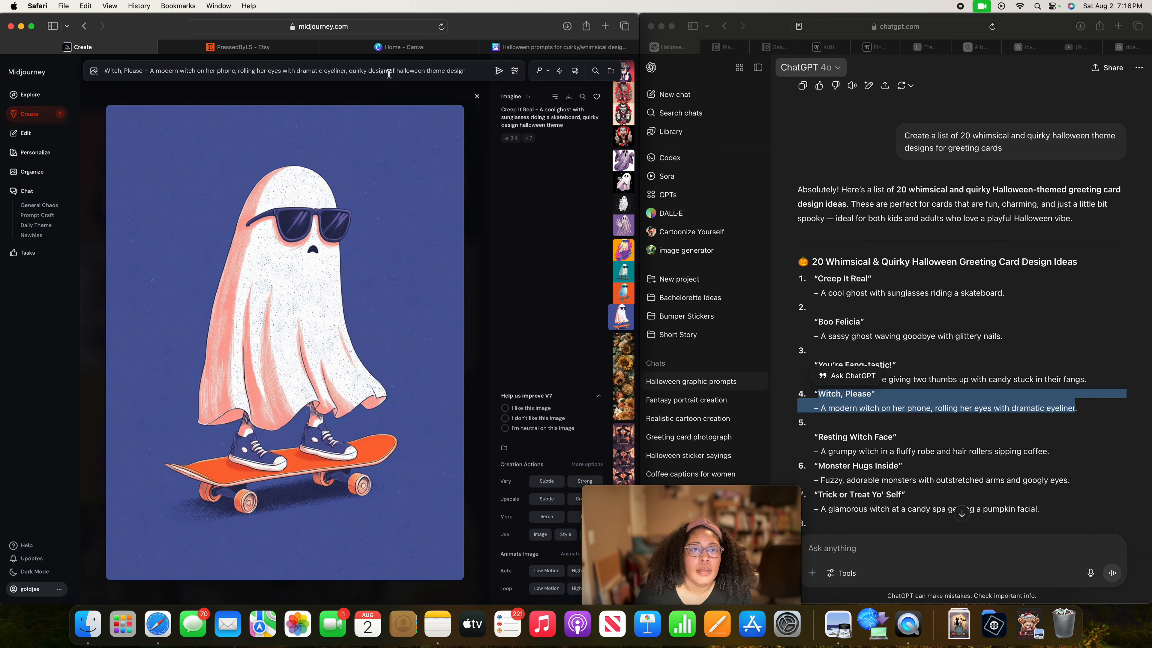
left_click_drag(394, 71, 368, 71)
key("BackSpace")
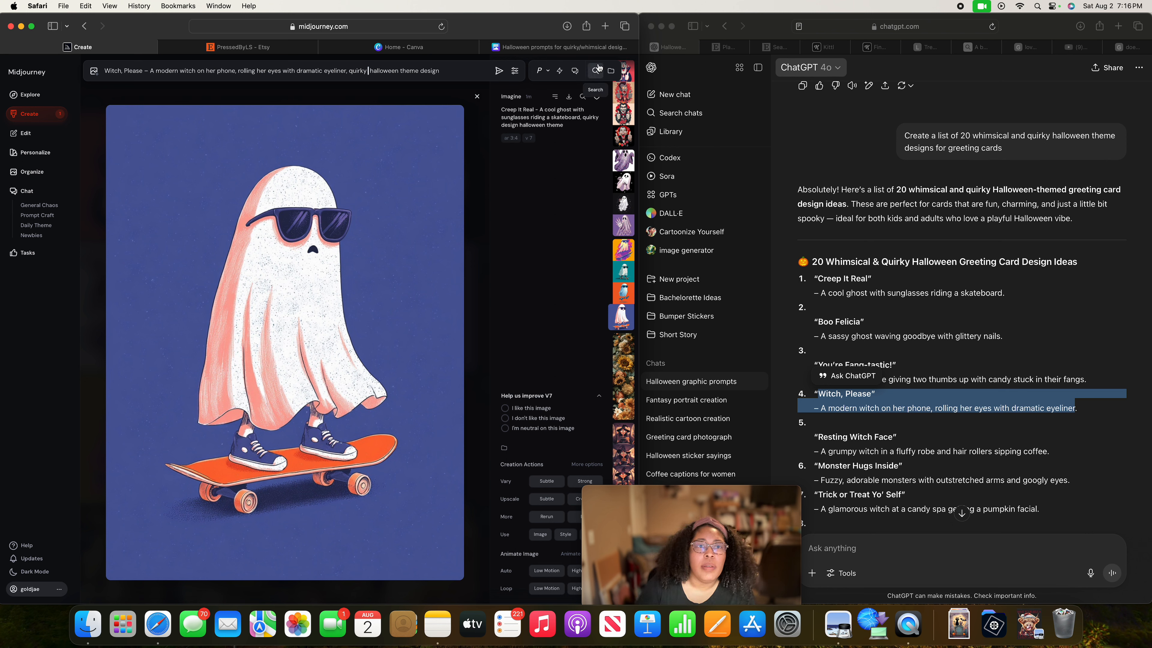
left_click(499, 70)
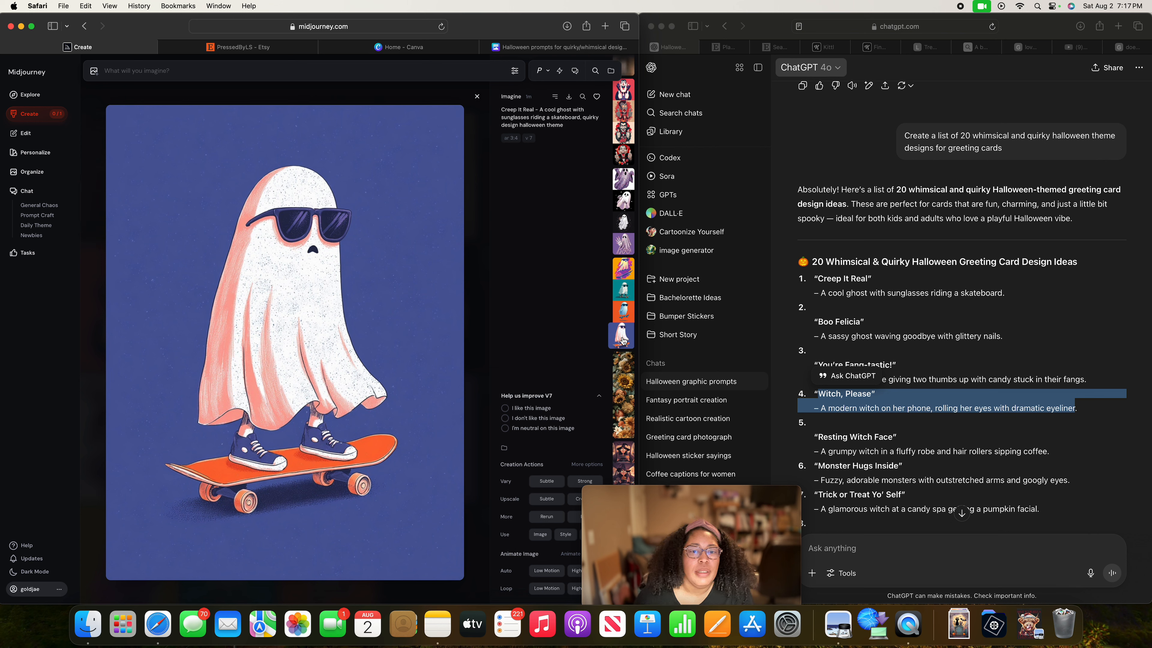
Browse the newly generated images and open the "Creep It Real" skateboarding ghost with the blue background.
left_click(40, 171)
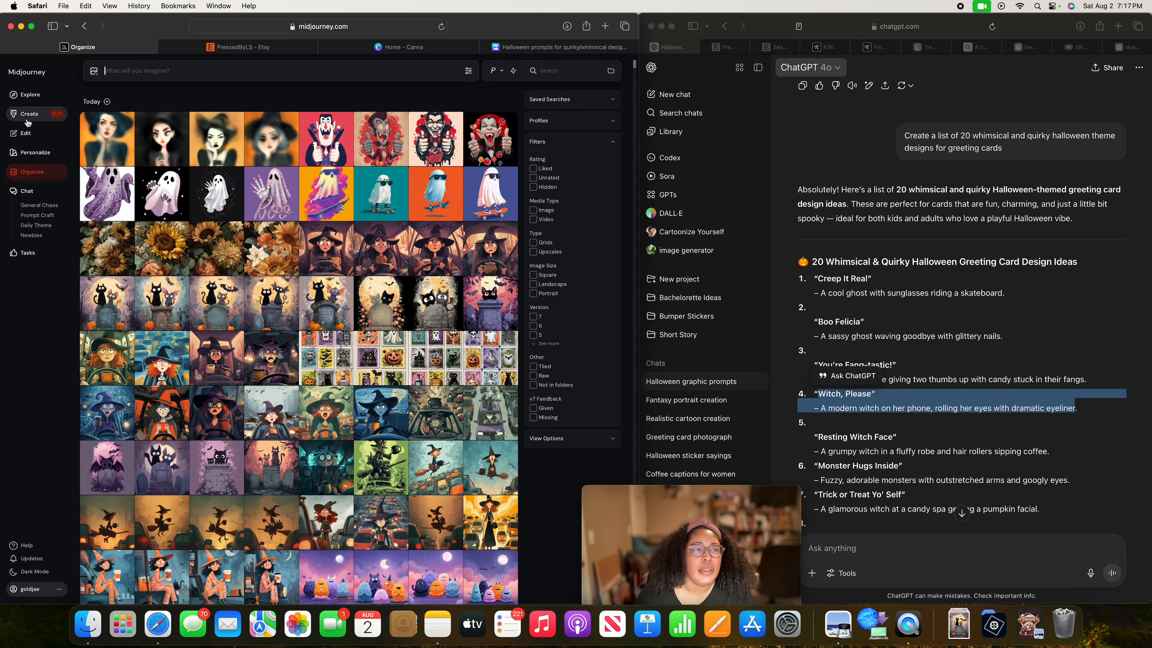
left_click(28, 122)
scroll(424, 373, "down", 3)
scroll(423, 374, "down", 2)
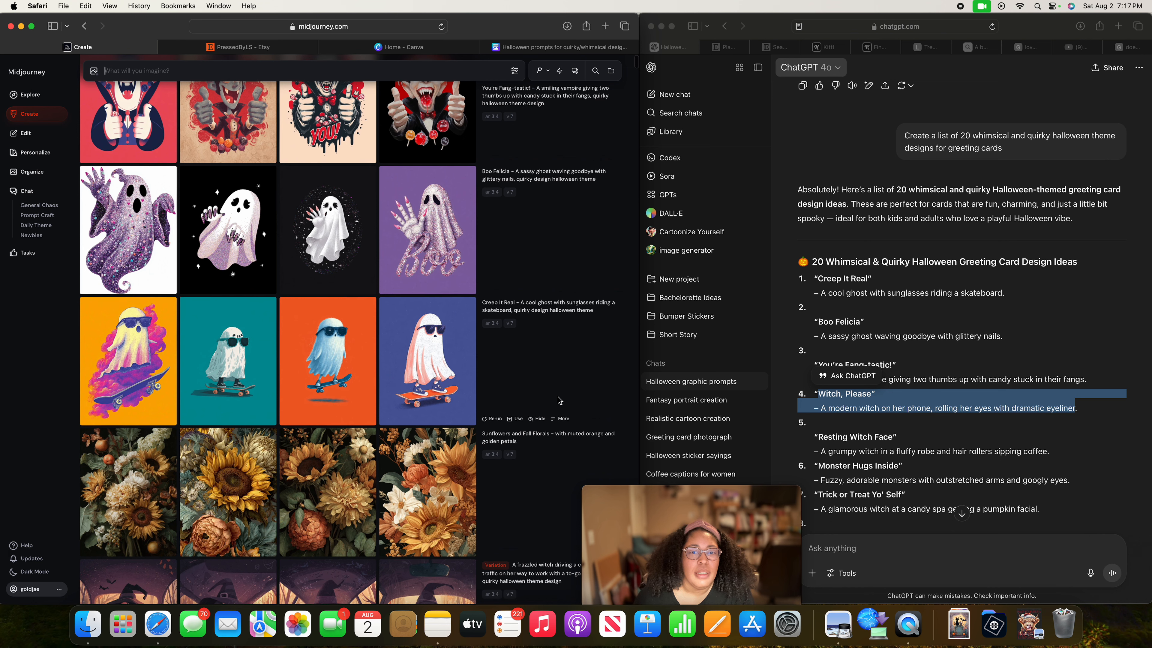
left_click(451, 339)
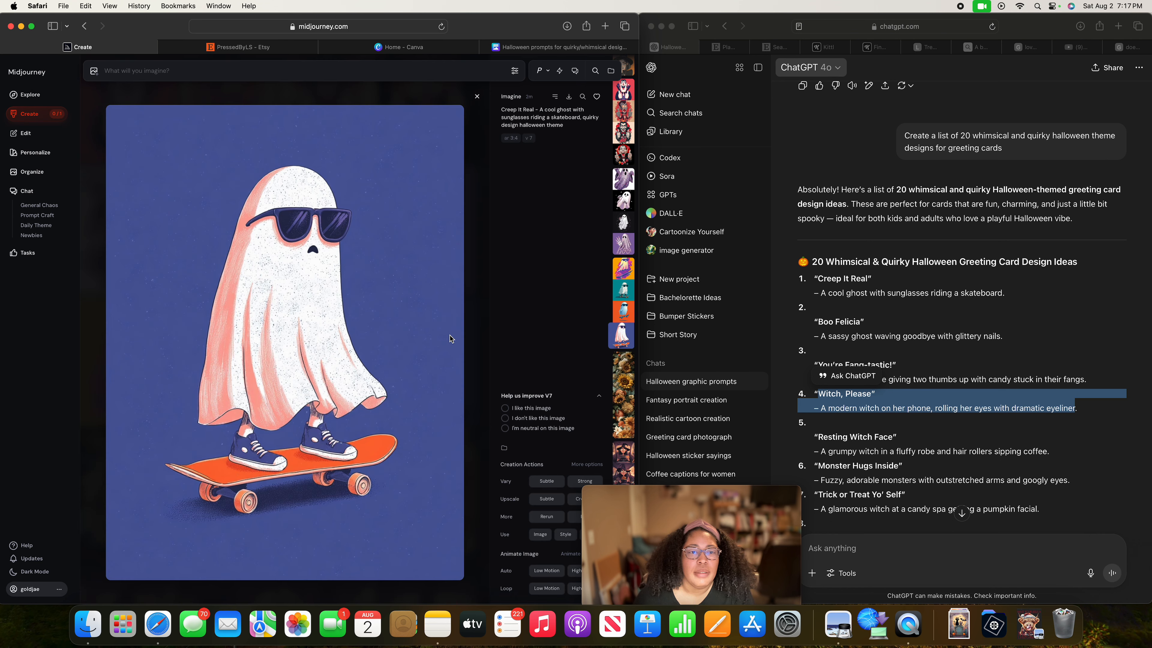
Compare the other "Creep It Real" skateboarding ghost variations at full size.
key("Up")
key("Up")
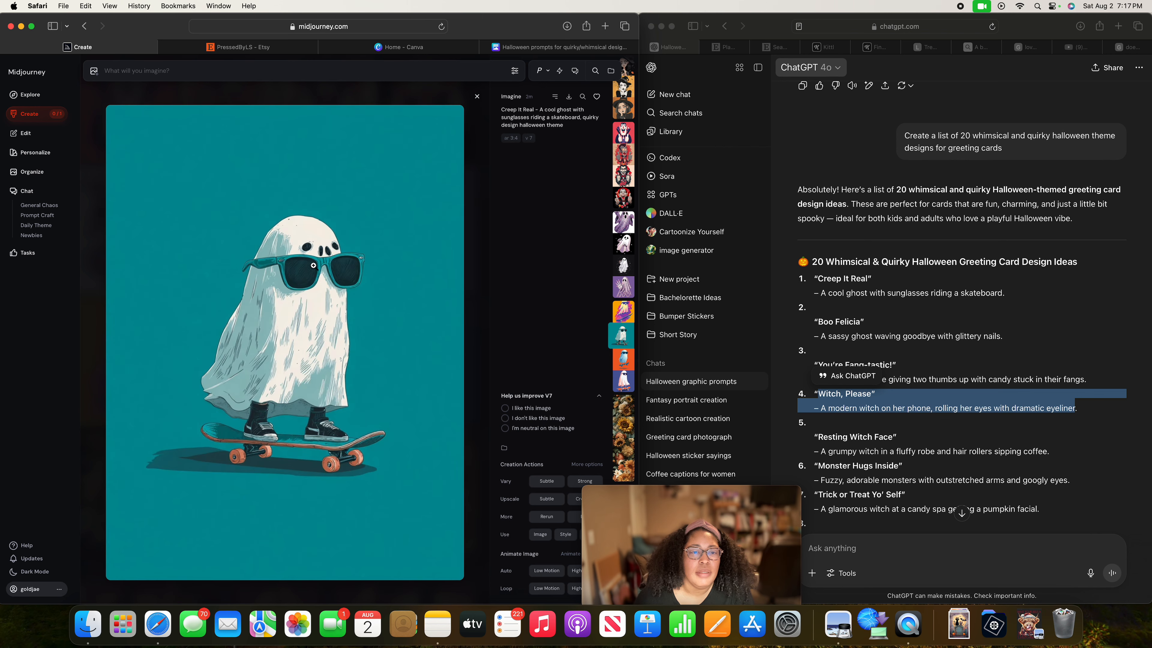
key("Down")
key("Up")
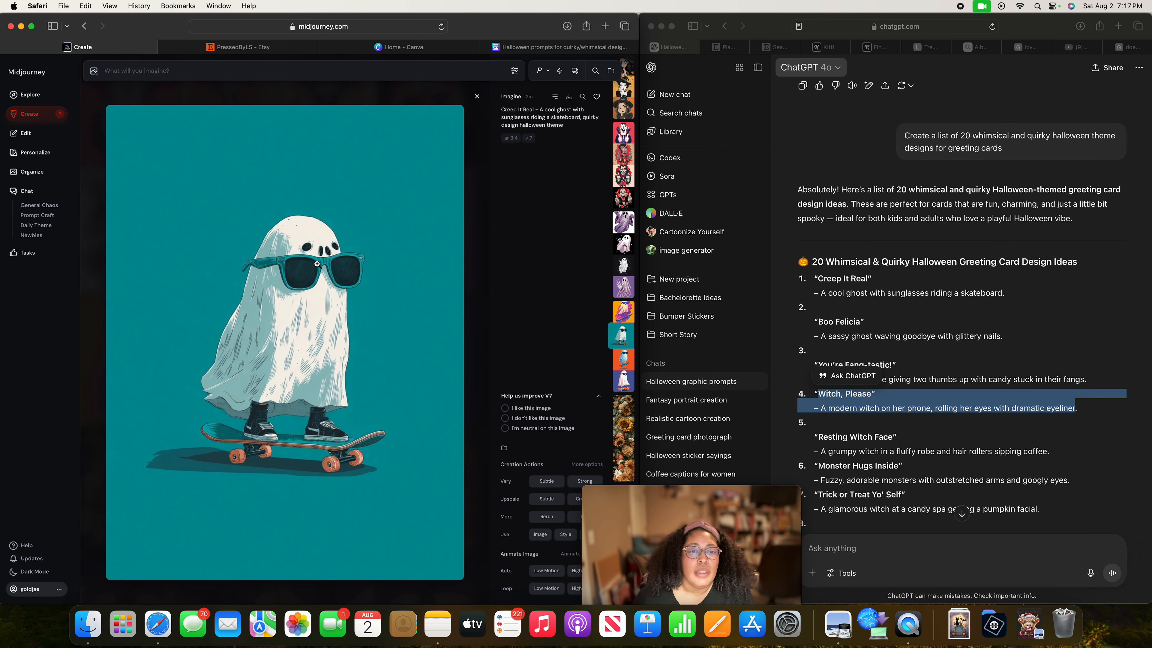
key("Up")
key("Down")
key("Up")
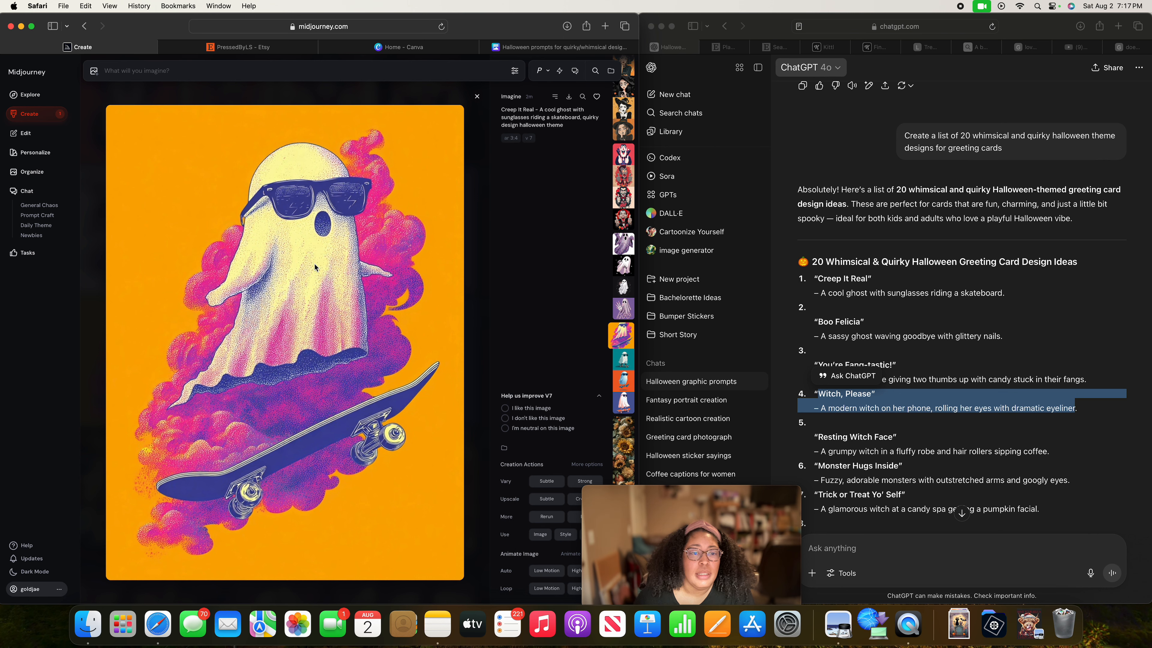
Examine the four "Boo Felicia" waving ghost variations, checking their hands and glittery nails.
key("Up")
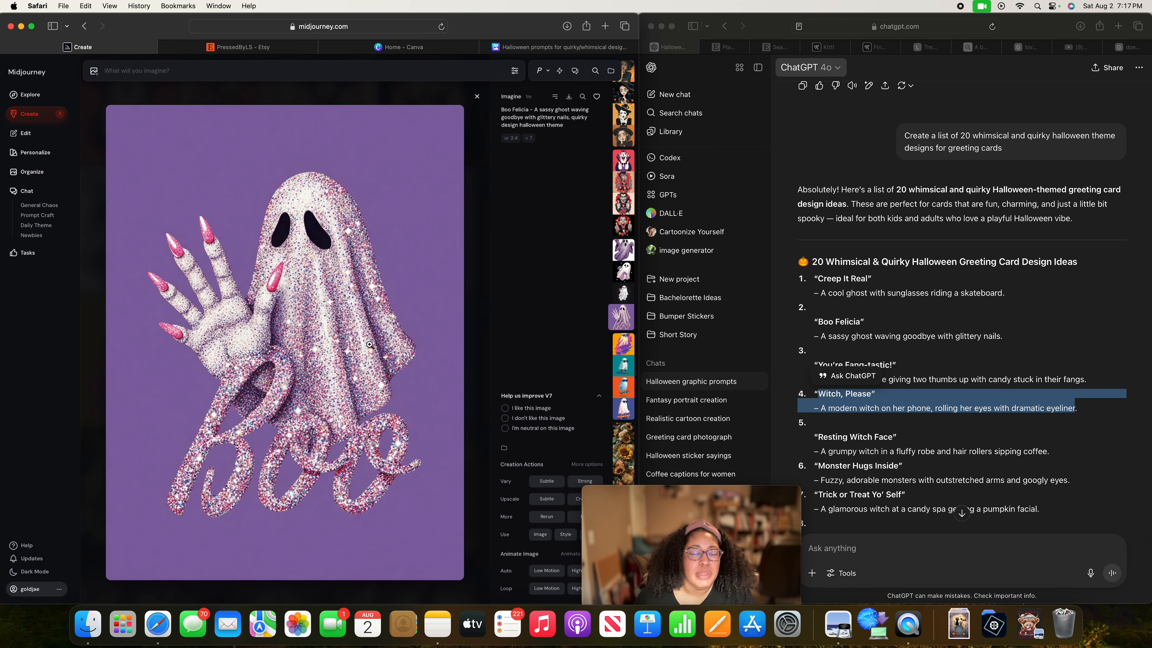
key("Up")
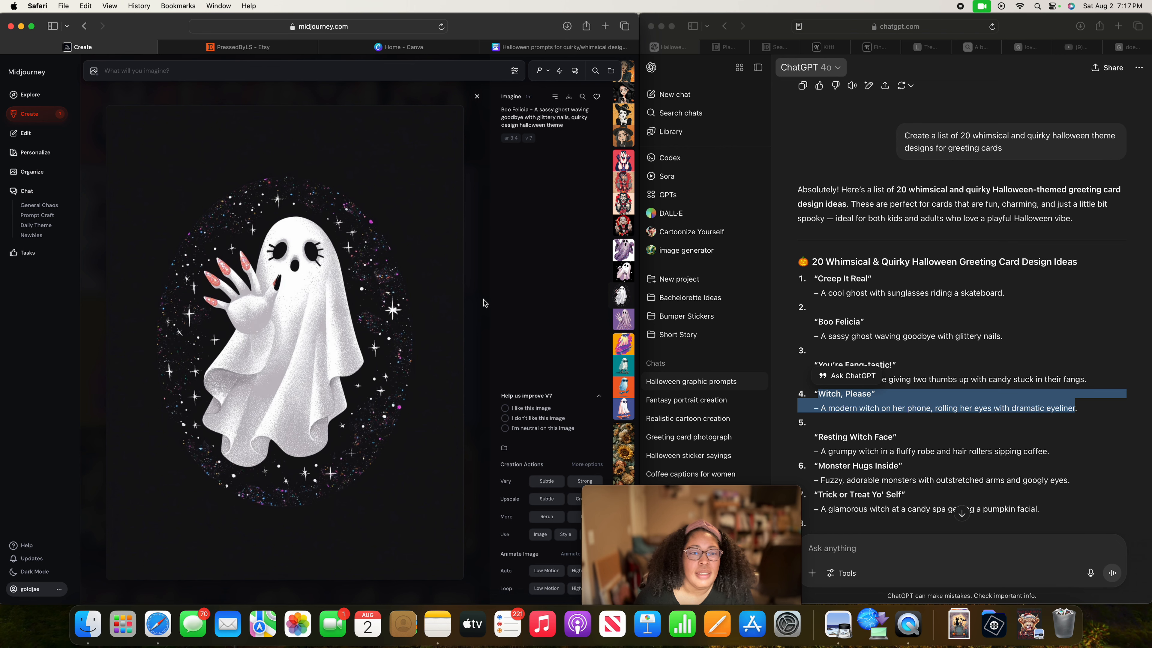
key("Up")
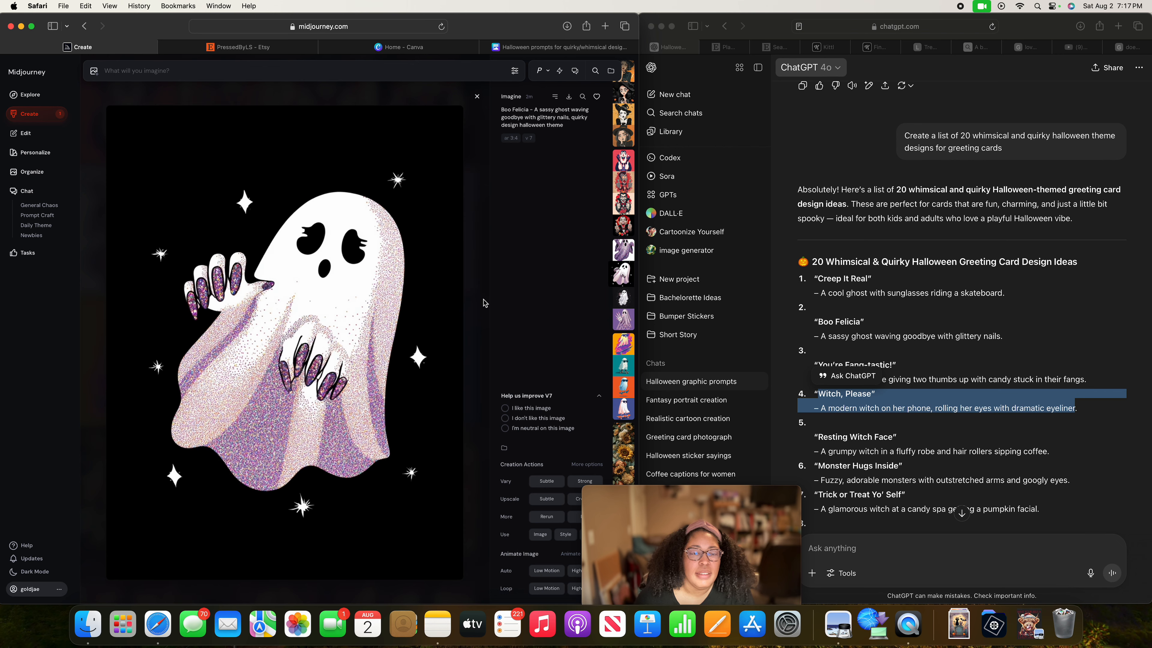
key("Up")
key("Down")
key("Up")
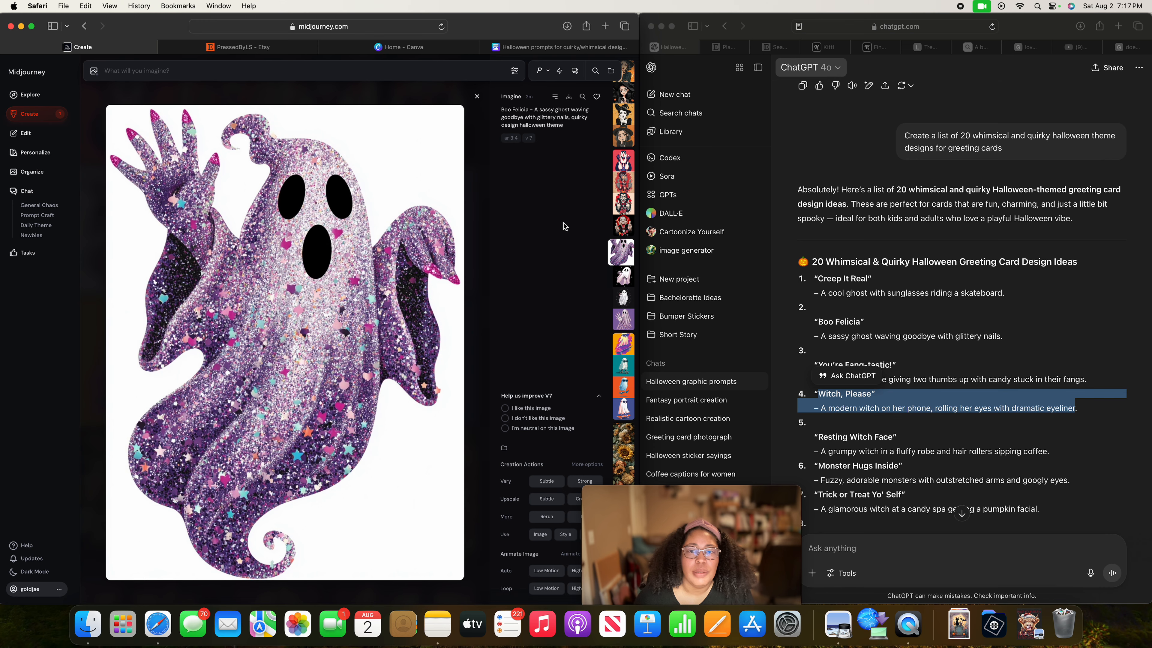
Review the "You're Fang-tastic!" vampire variations, finishing on the flat-style vampire with the red background.
key("Up")
key("Up")
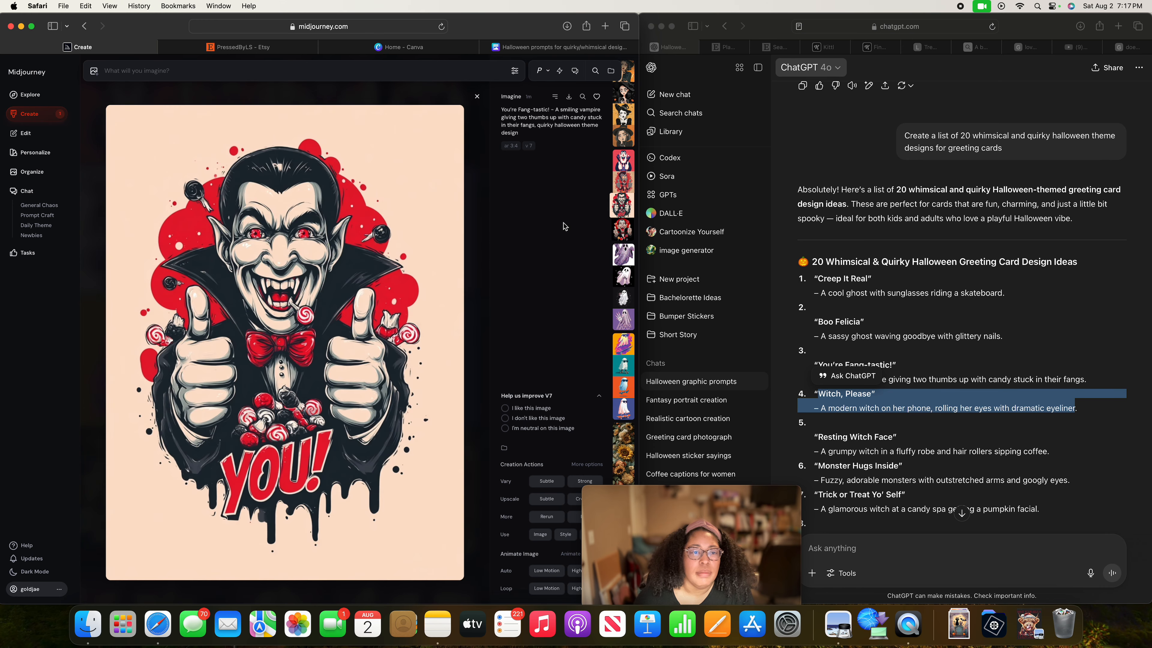
key("Up")
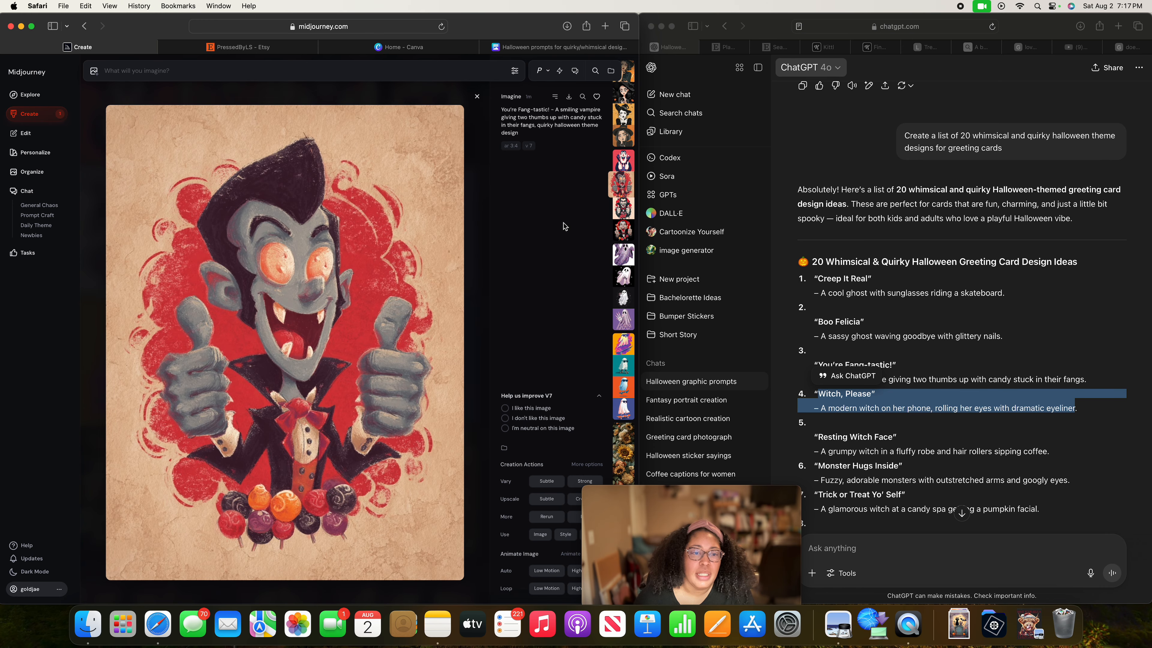
key("Up")
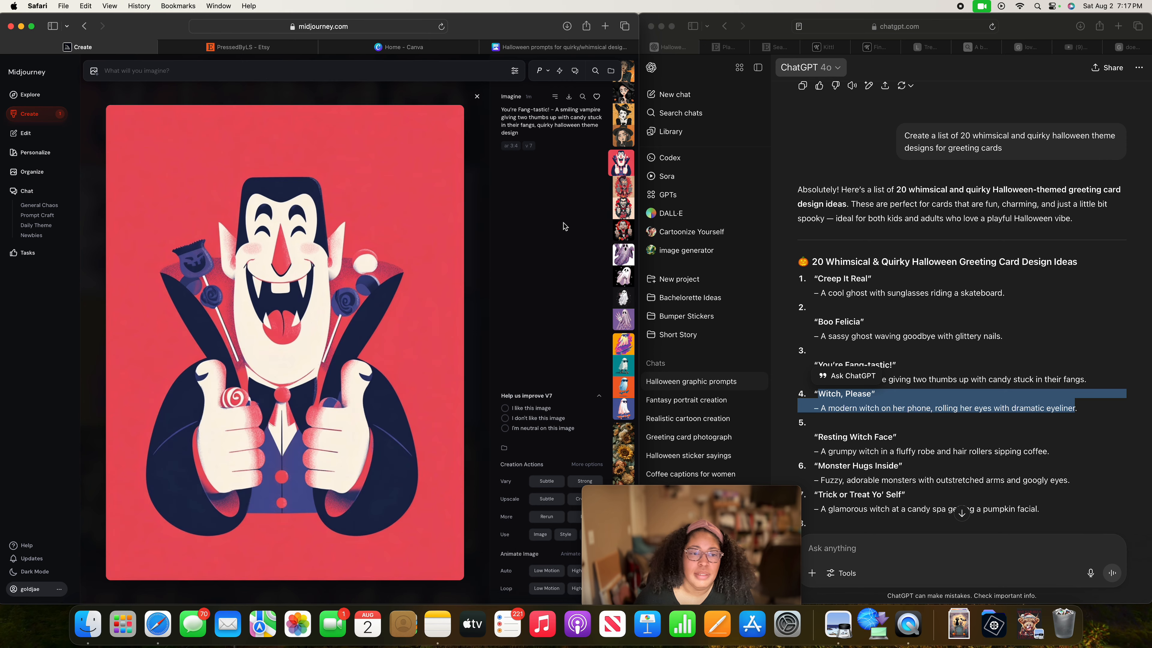
key("Up")
key("Up")
key("Down")
key("Down")
key("Down")
key("Up")
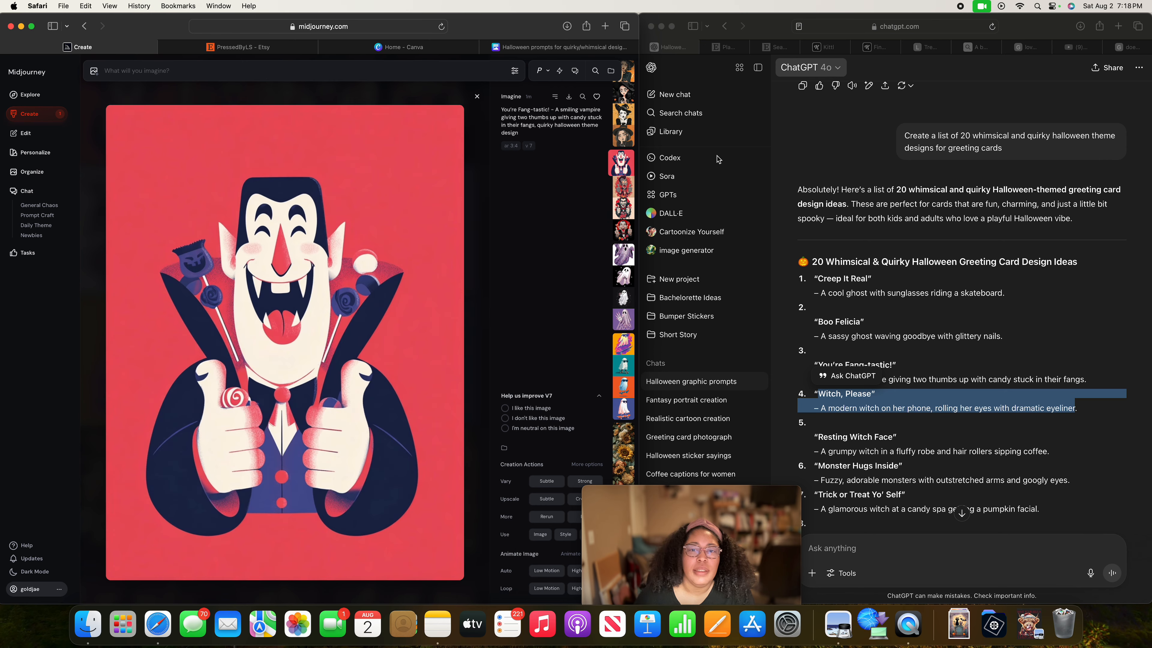
Review the four "Witch, Please" variations at full size, finishing on the witch with the orange scribbled background.
left_click(622, 139)
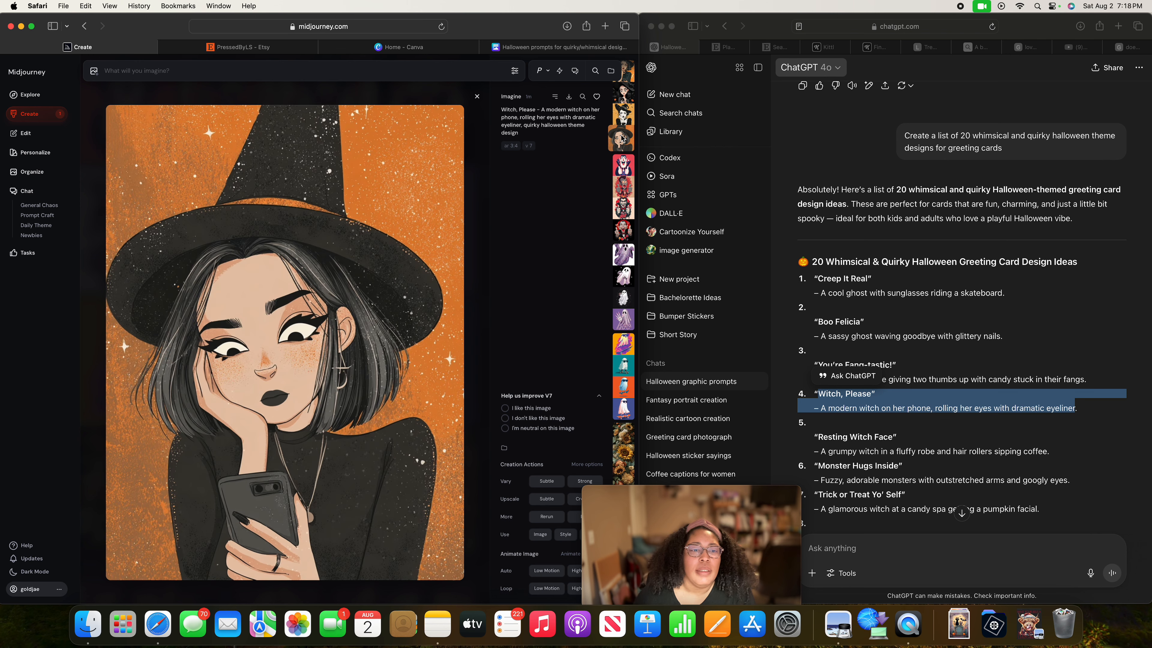
key("Up")
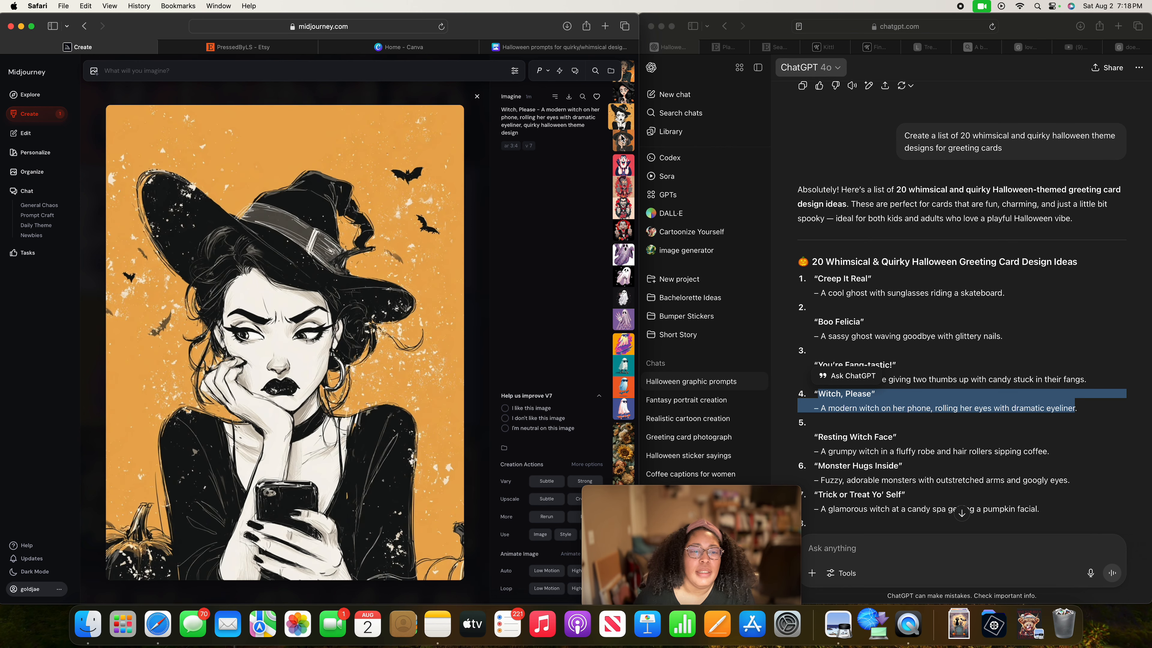
key("Up")
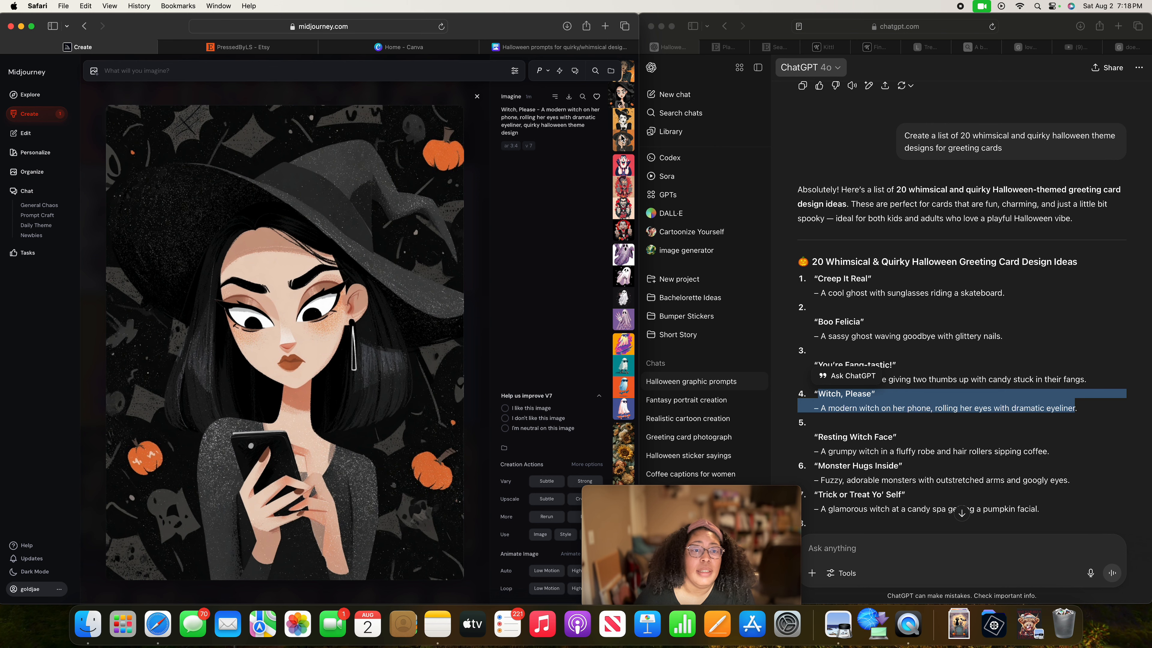
key("Up")
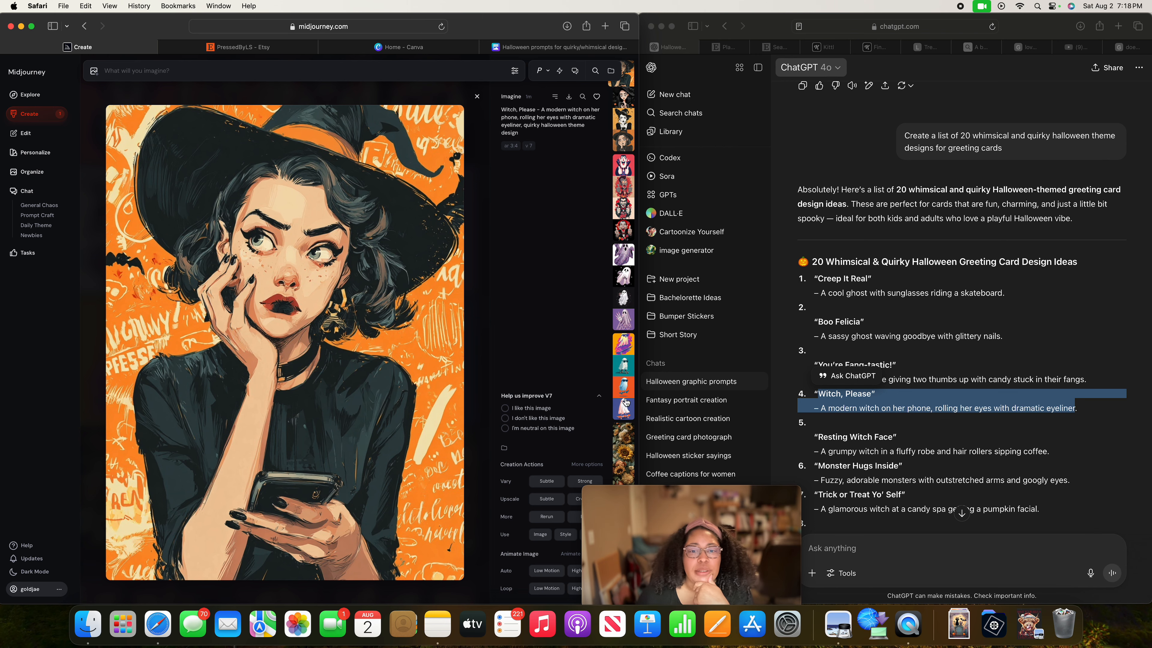
Generate strong variations of the "Creep It Real" skateboarding ghost with the blue background.
left_click(622, 408)
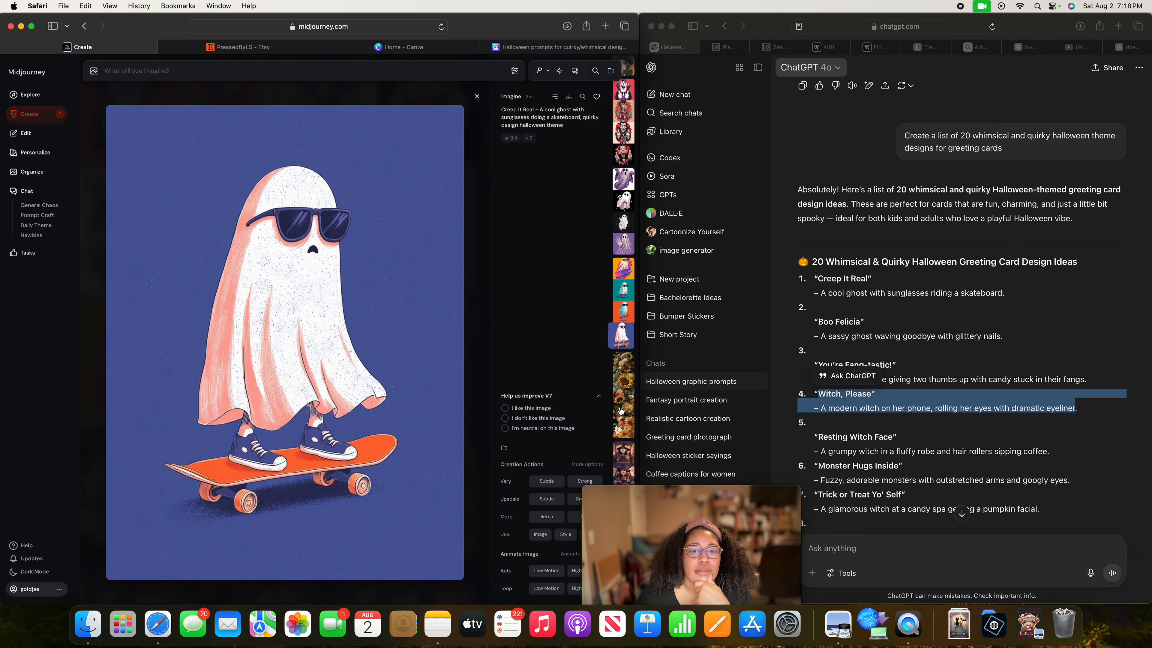
key("Left")
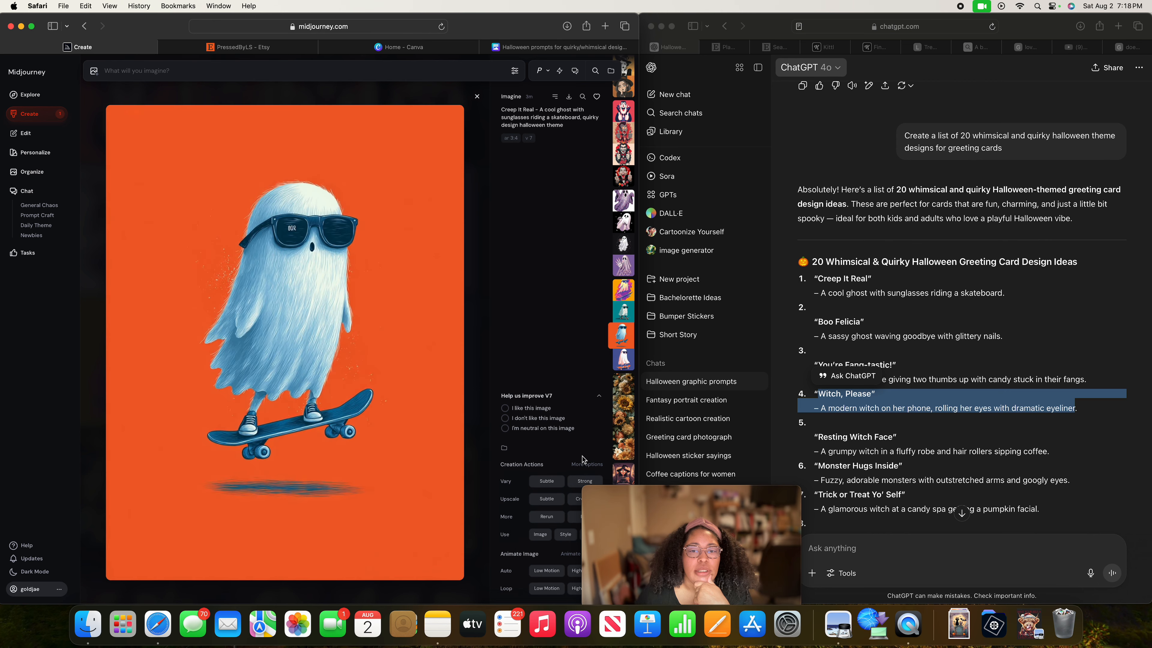
key("Right")
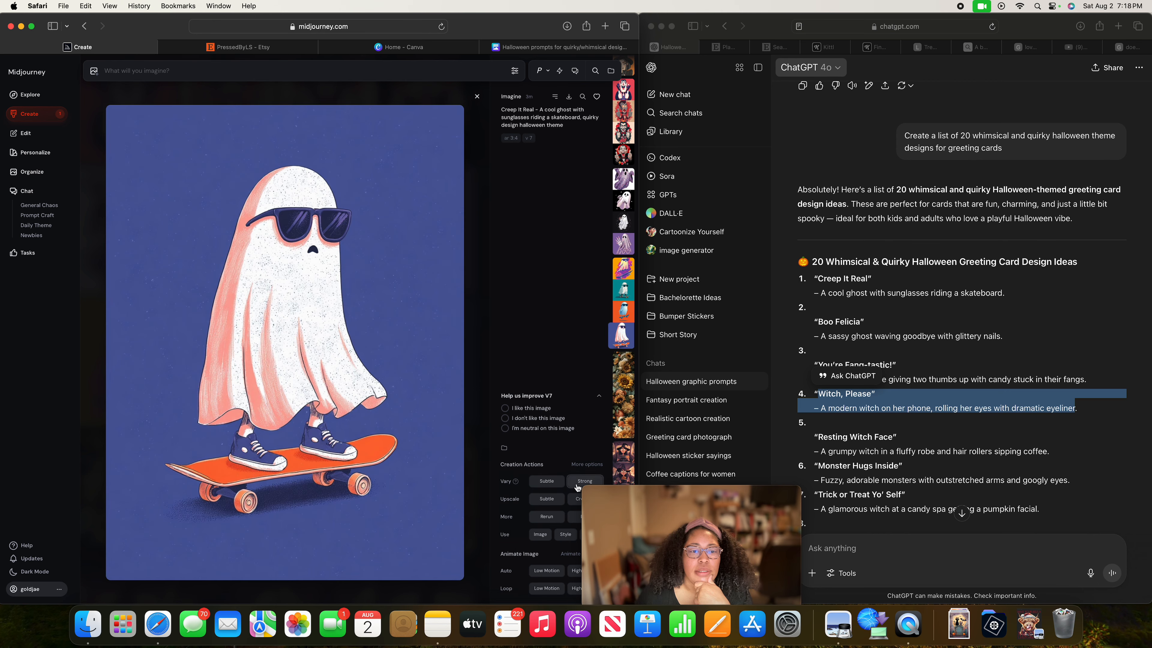
left_click(578, 484)
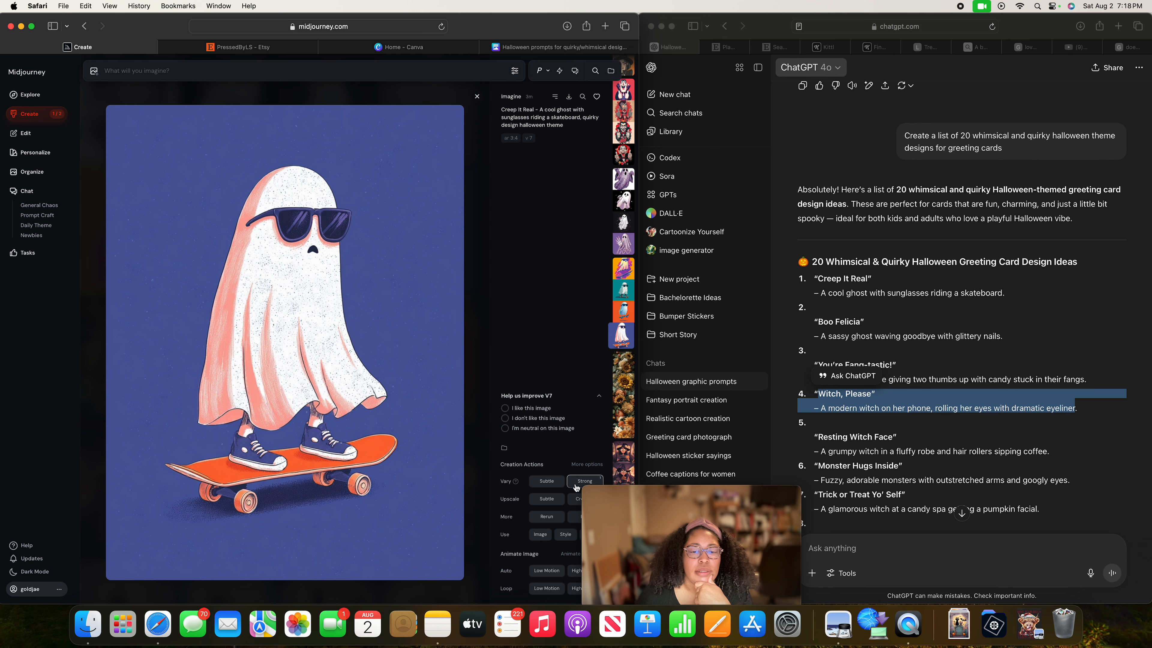
Generate strong variations of the multicoloured "Creep It Real" ghost and the glittery "Boo Felicia" ghost on the black background.
mouse_move(515, 482)
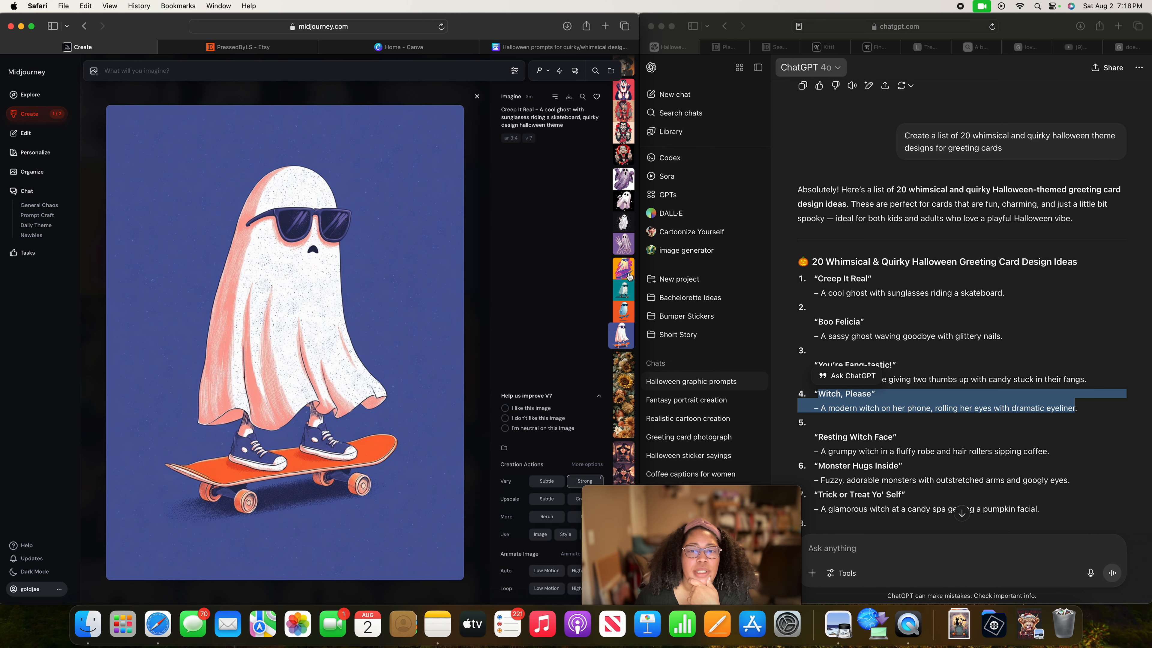
left_click(585, 481)
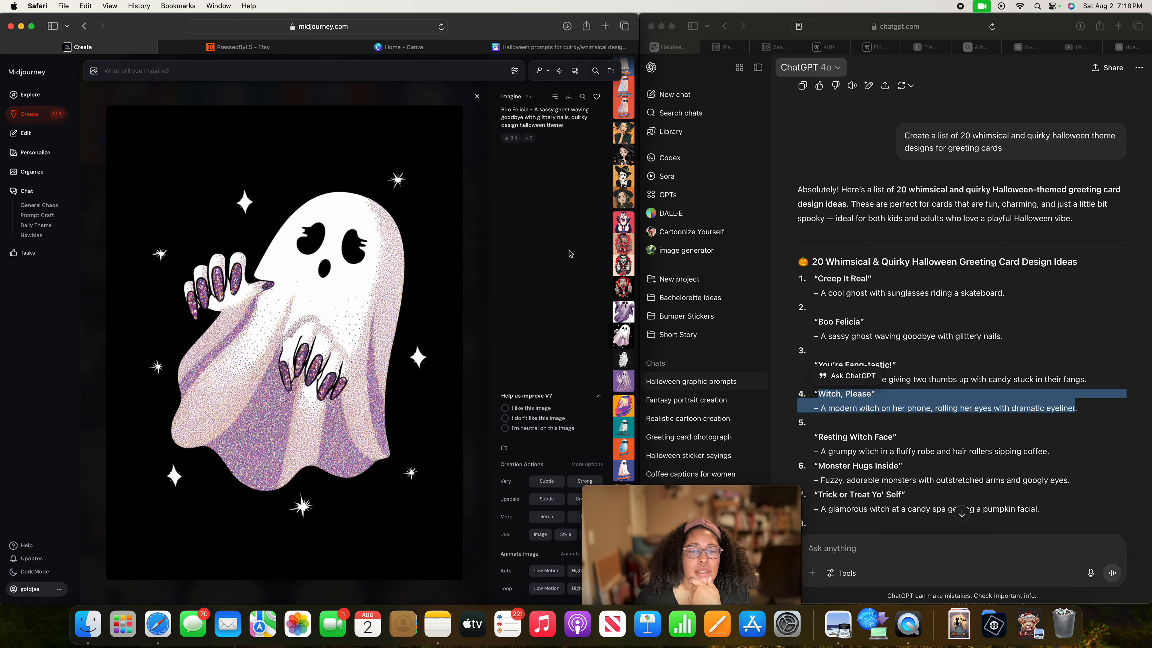
left_click(585, 481)
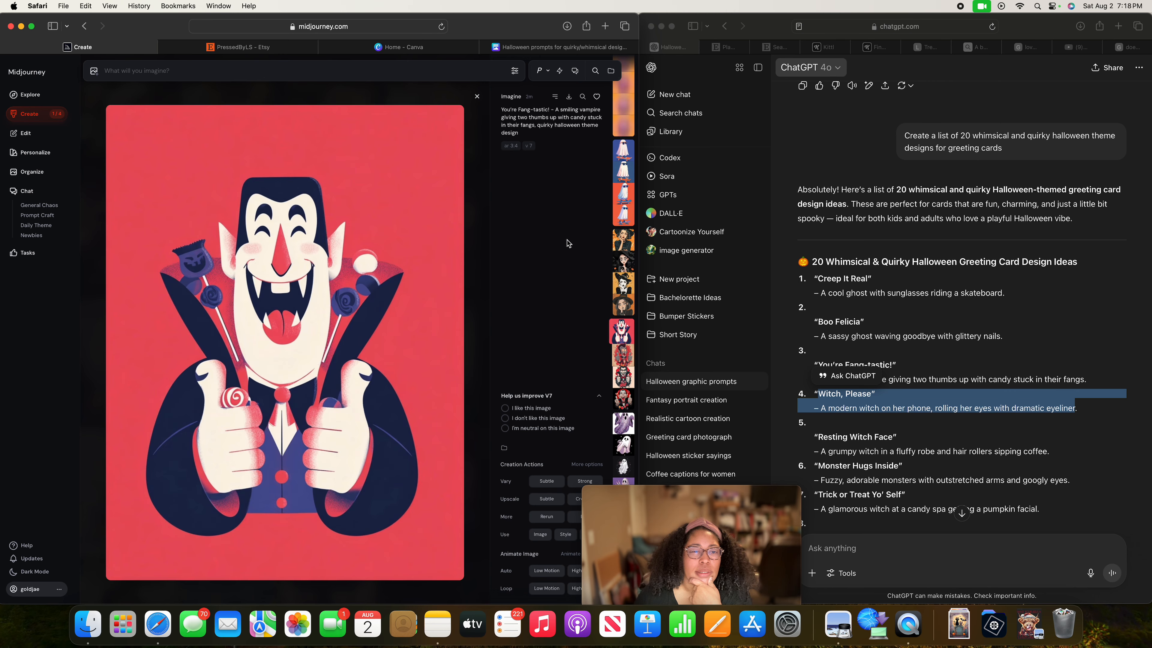
Generate strong variations of each of the four "Witch, Please" images.
key("Left")
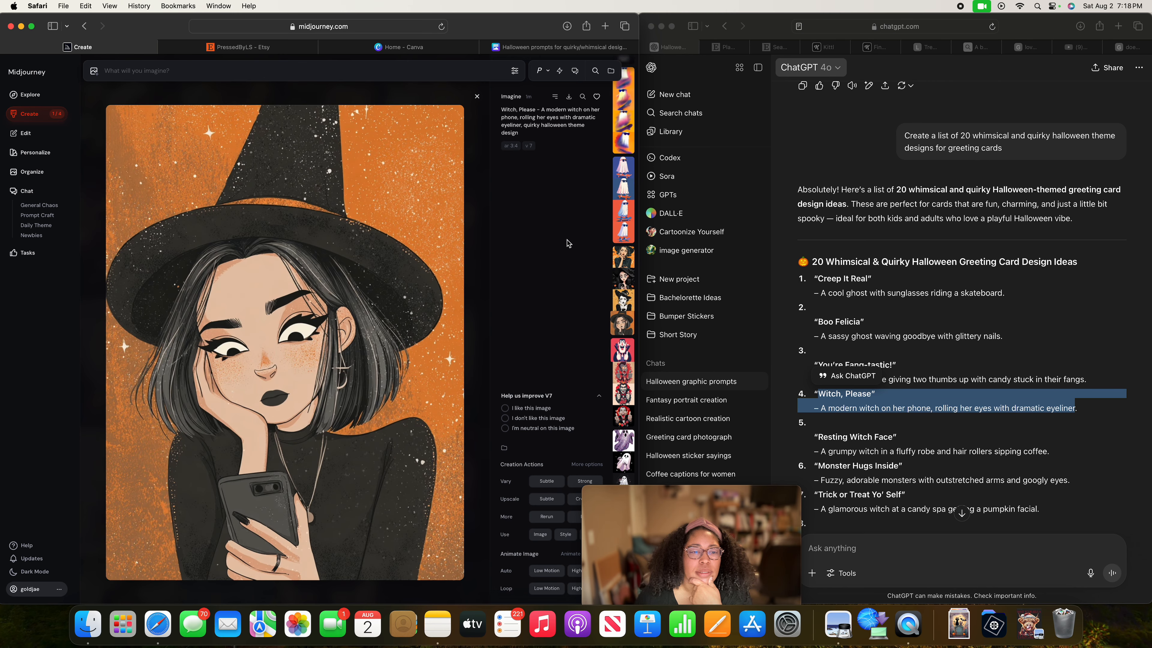
left_click(578, 484)
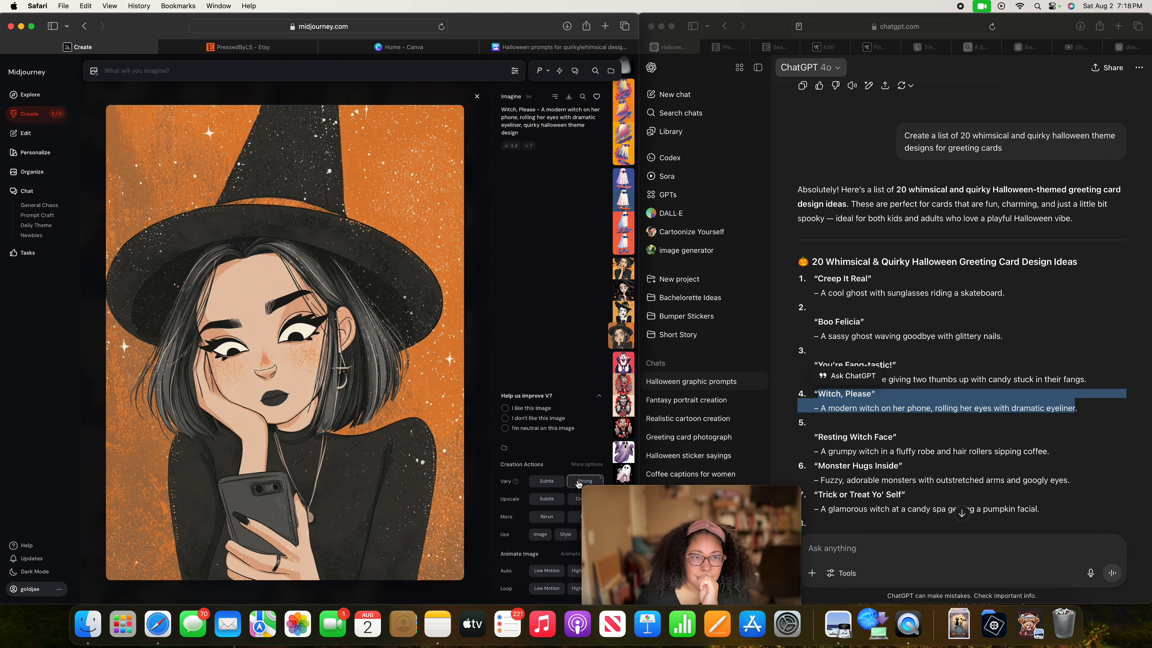
key("Left")
left_click(578, 483)
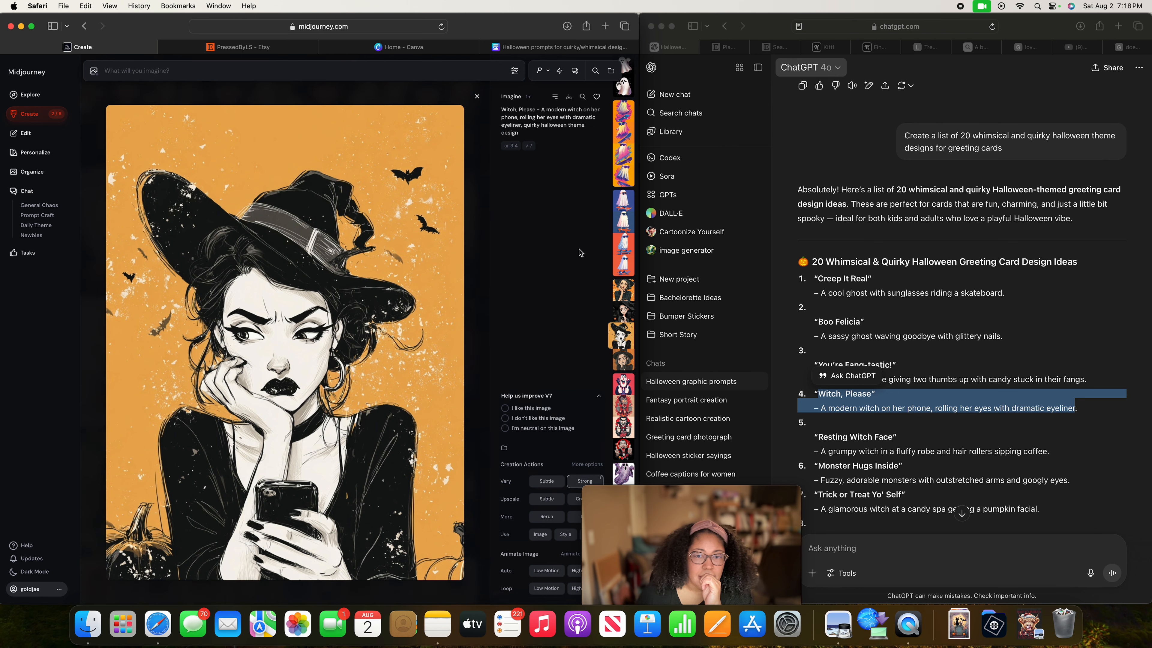
key("Left")
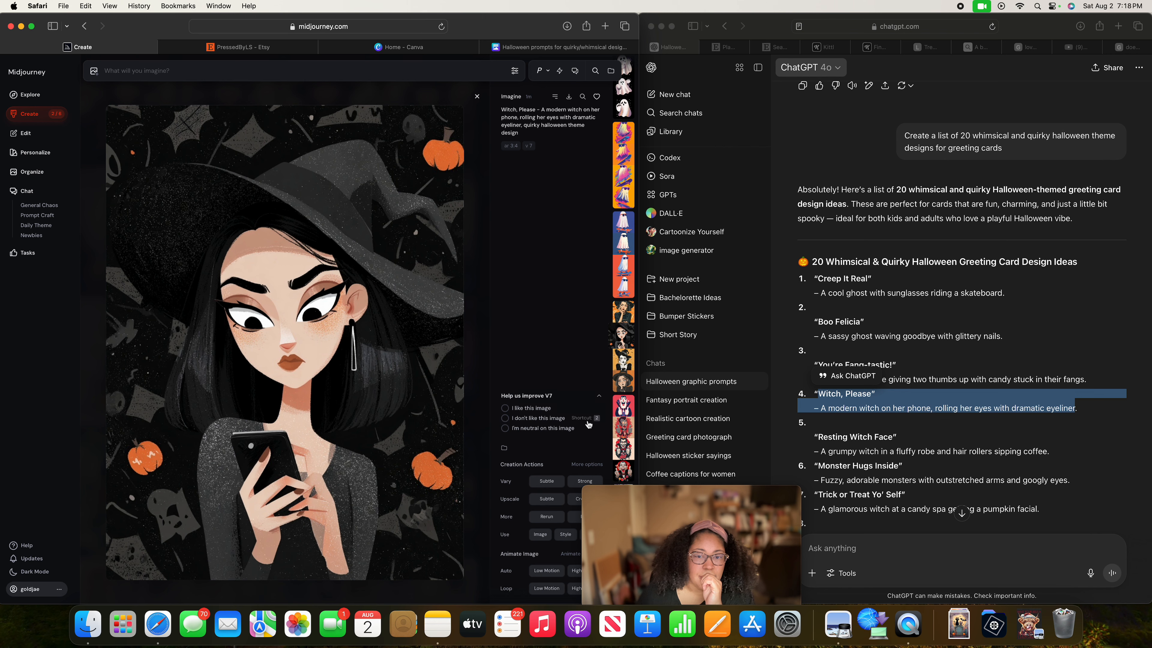
left_click(583, 482)
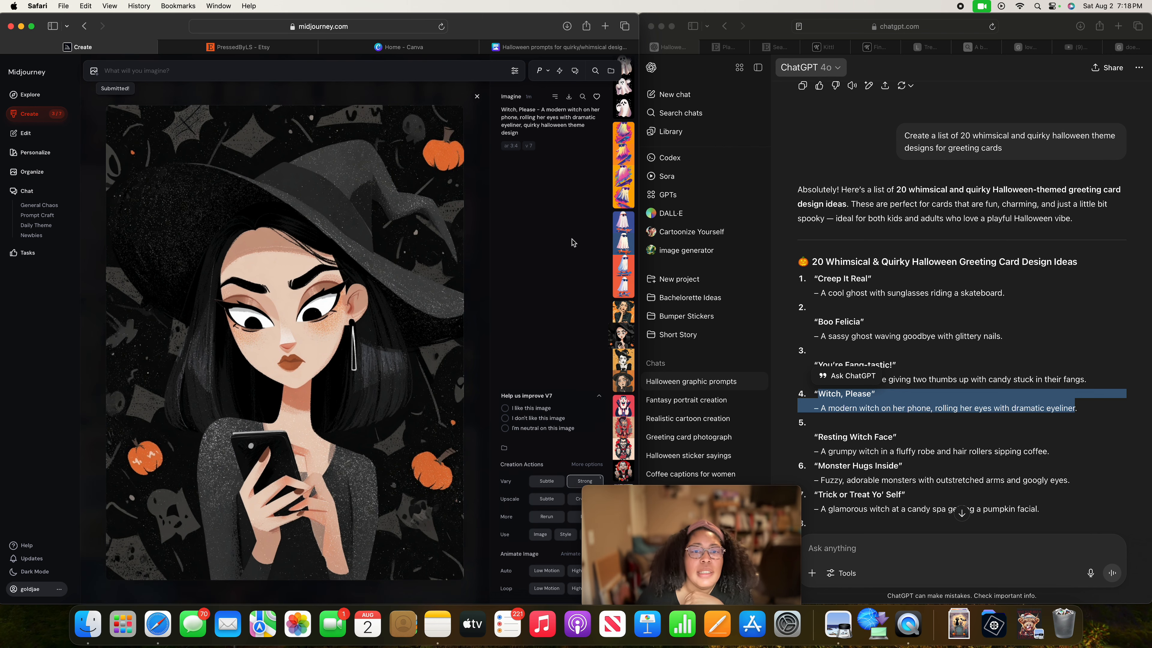
key("Right")
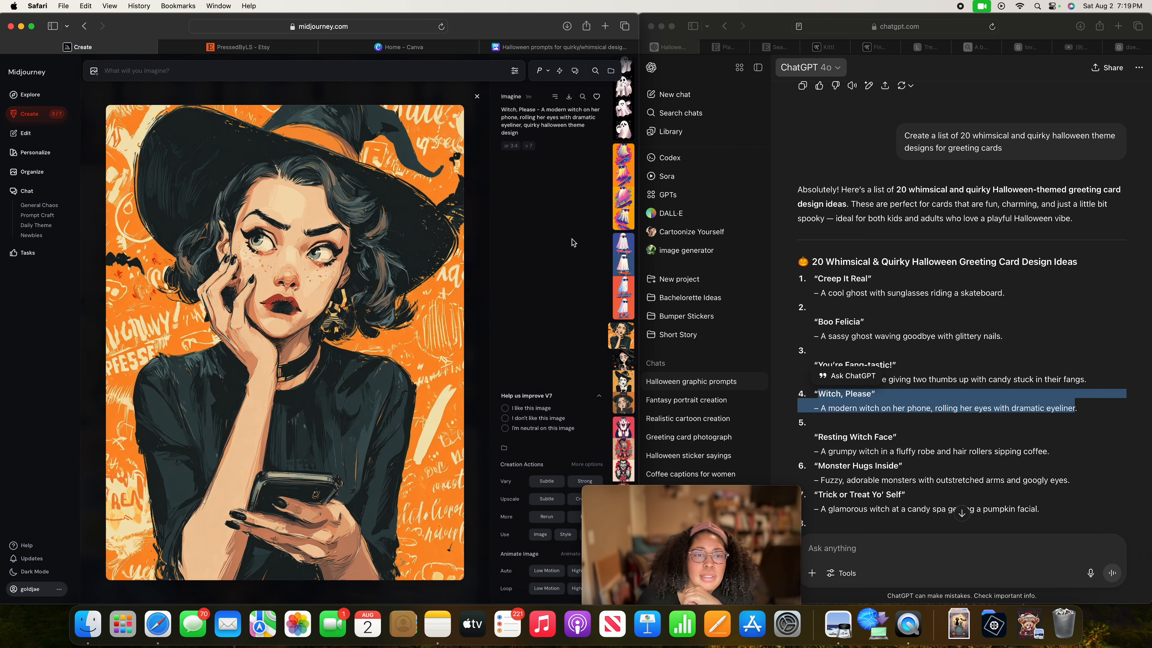
left_click(575, 482)
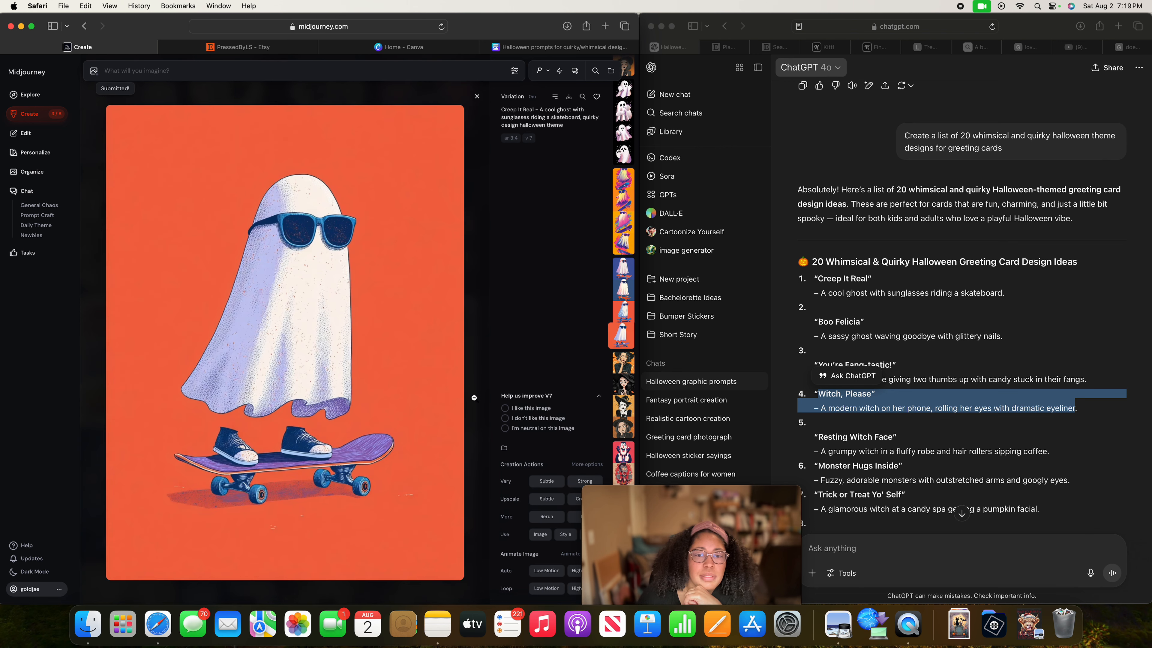
Browse the newly generated "Creep It Real" and "Boo Felicia" variations, finishing on the red-background ghost with the purple skateboard.
left_click(621, 358)
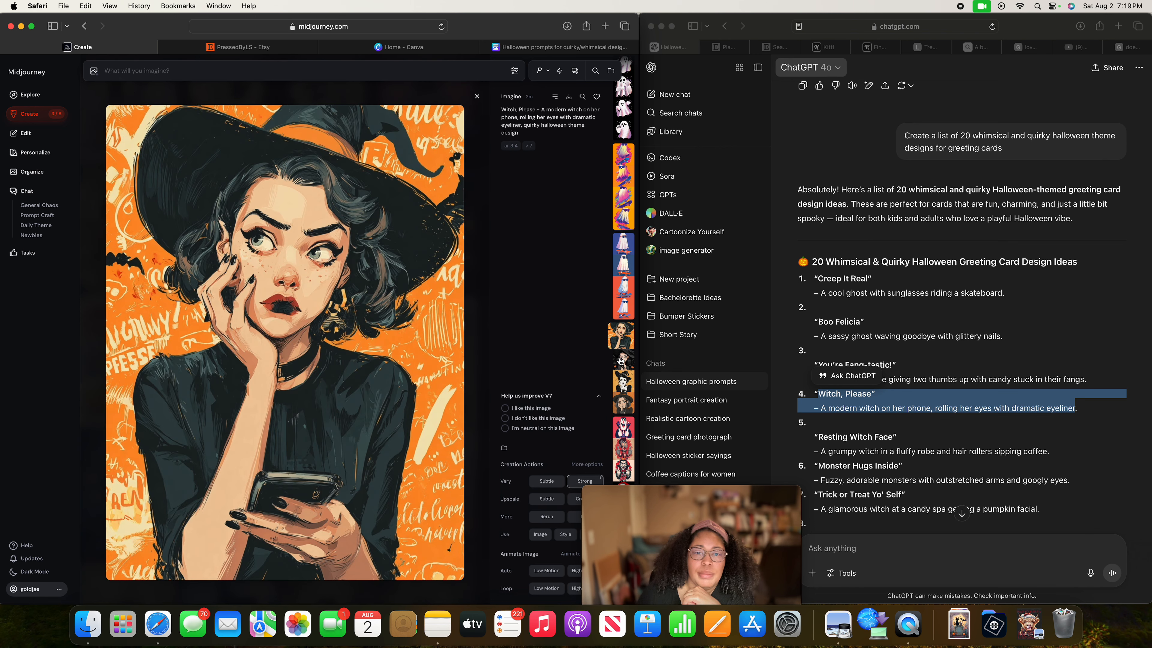
scroll(610, 395, "up", 1)
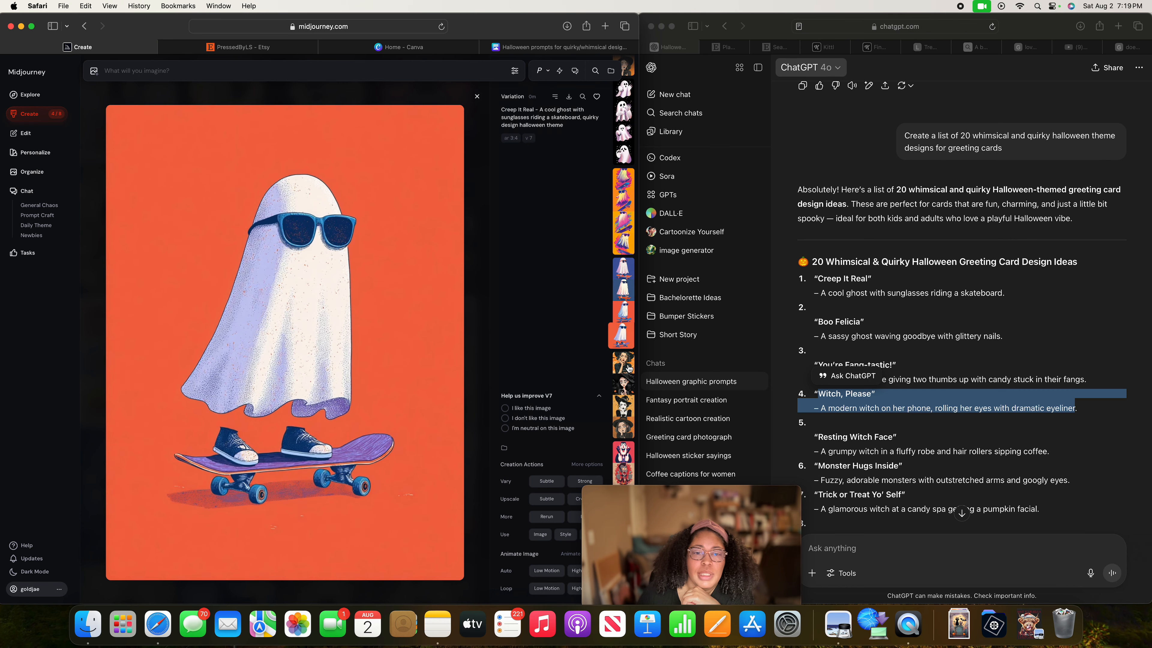
left_click(630, 369)
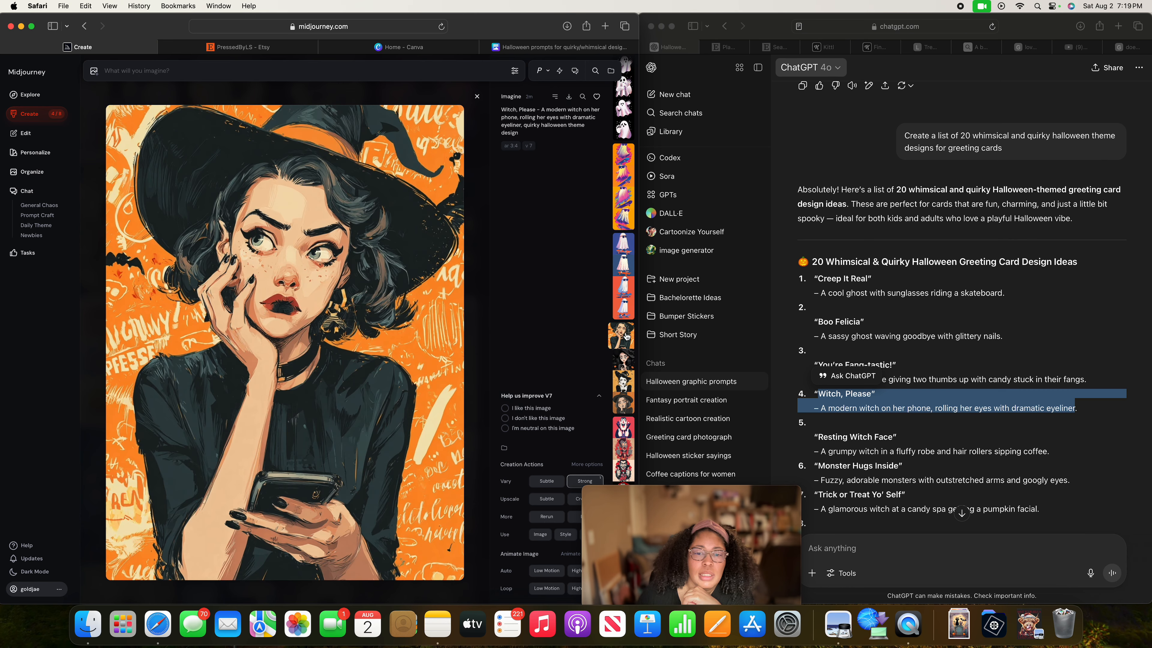
scroll(626, 336, "down", 4)
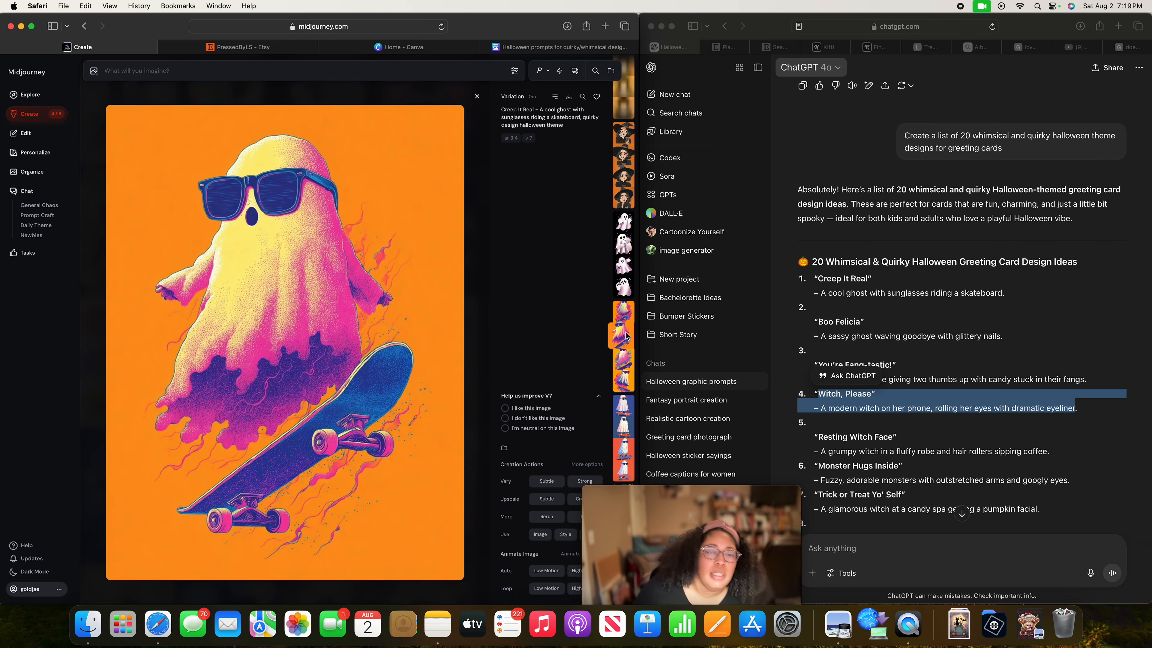
scroll(626, 336, "down", 4)
scroll(627, 336, "up", 2)
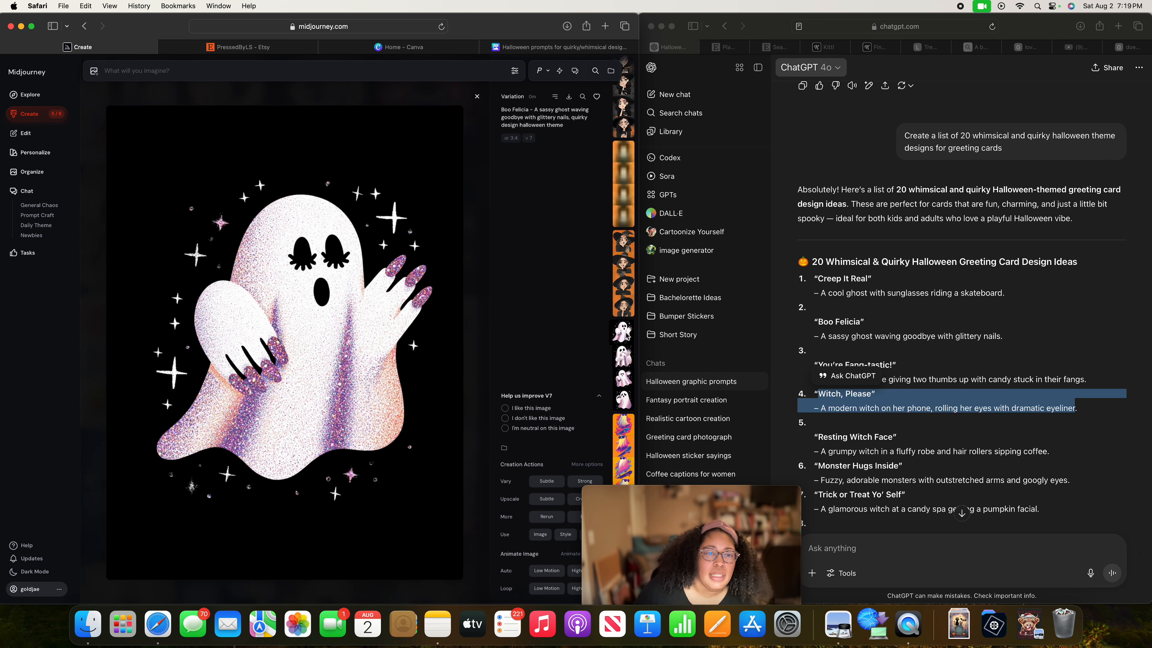
scroll(626, 335, "down", 2)
scroll(627, 336, "down", 4)
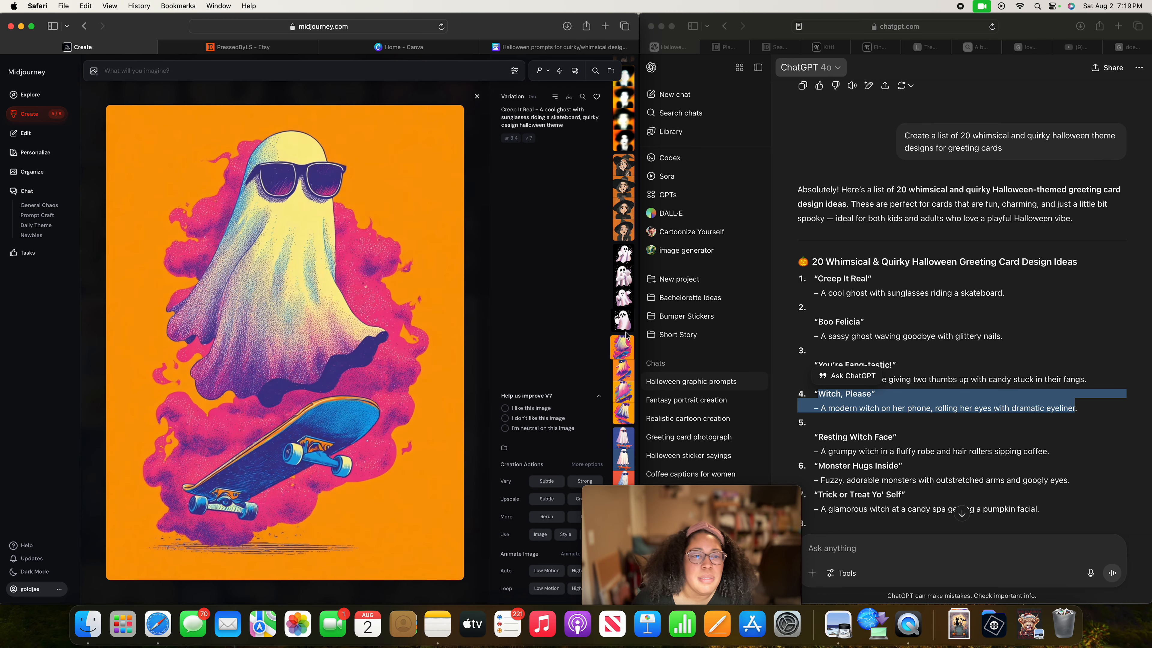
scroll(626, 335, "down", 3)
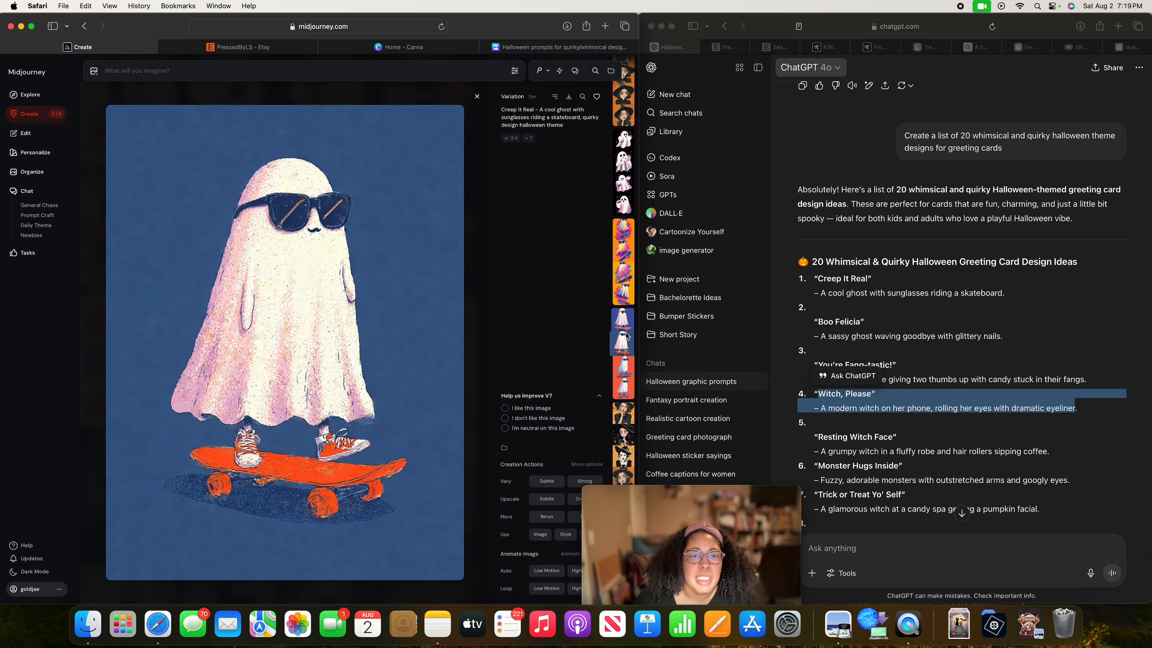
scroll(627, 336, "down", 1)
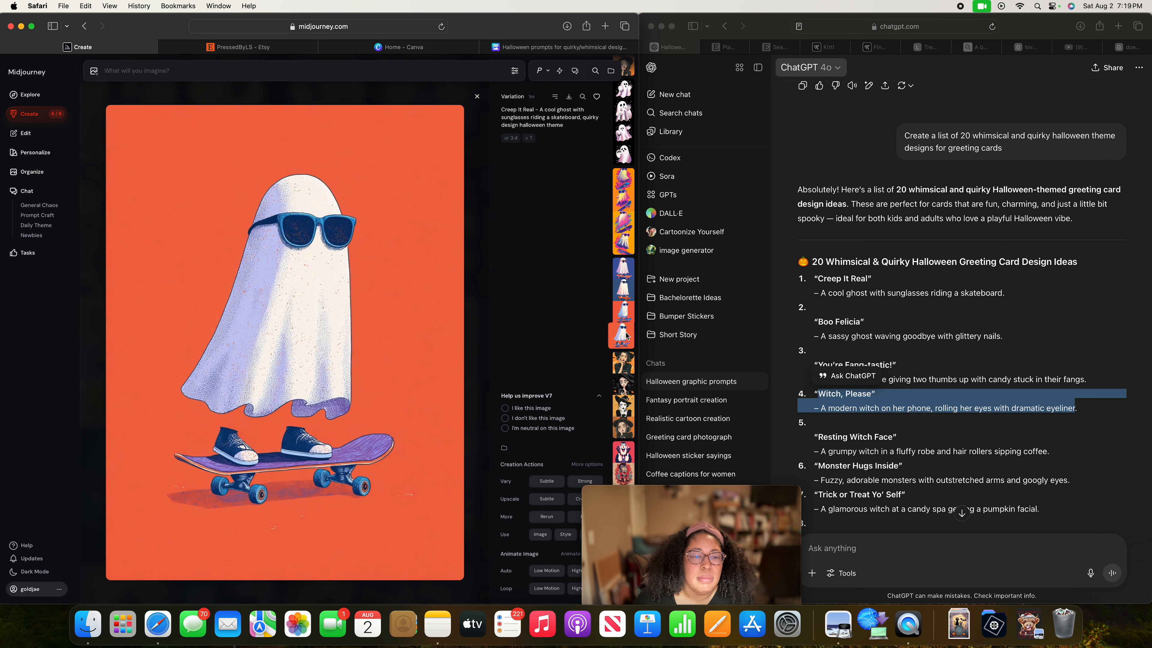
Compare the new "Creep It Real" skateboarding ghost variations one by one, from the red and blue backgrounds through the orange ones.
scroll(627, 336, "up", 1)
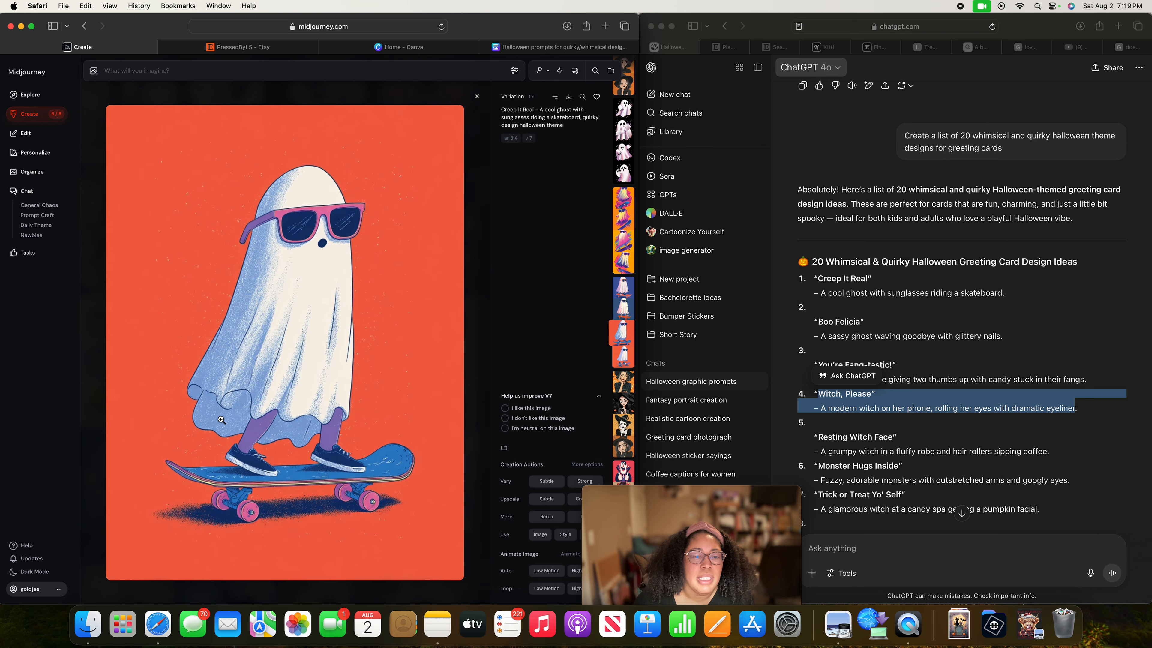
scroll(297, 404, "down", 1)
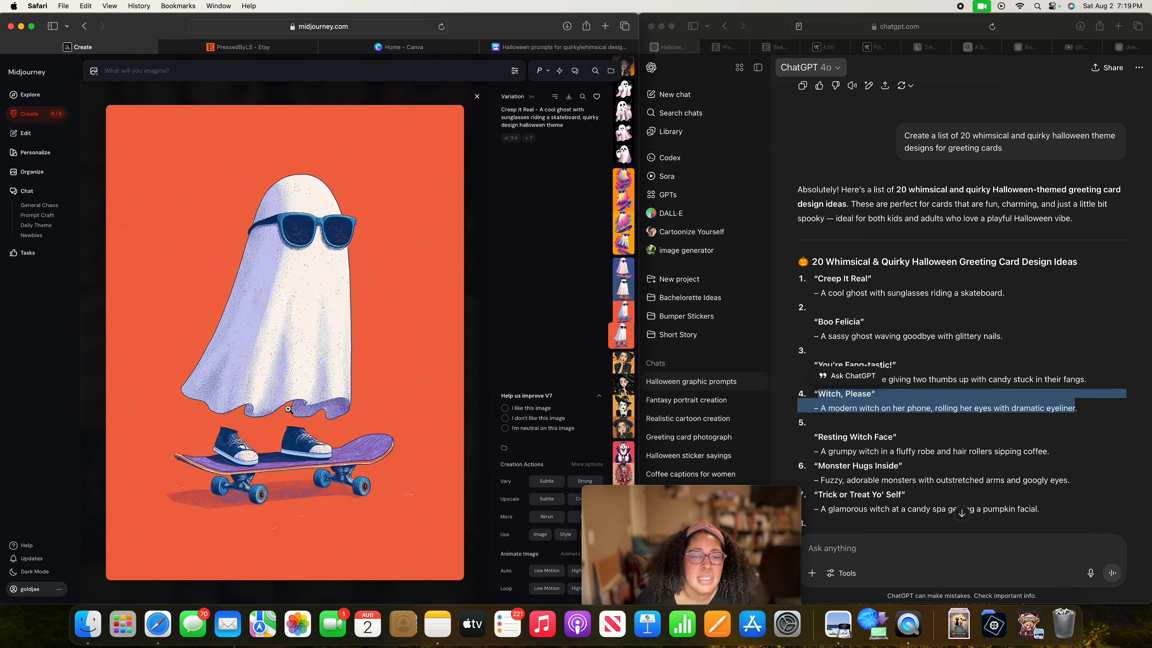
key("Up")
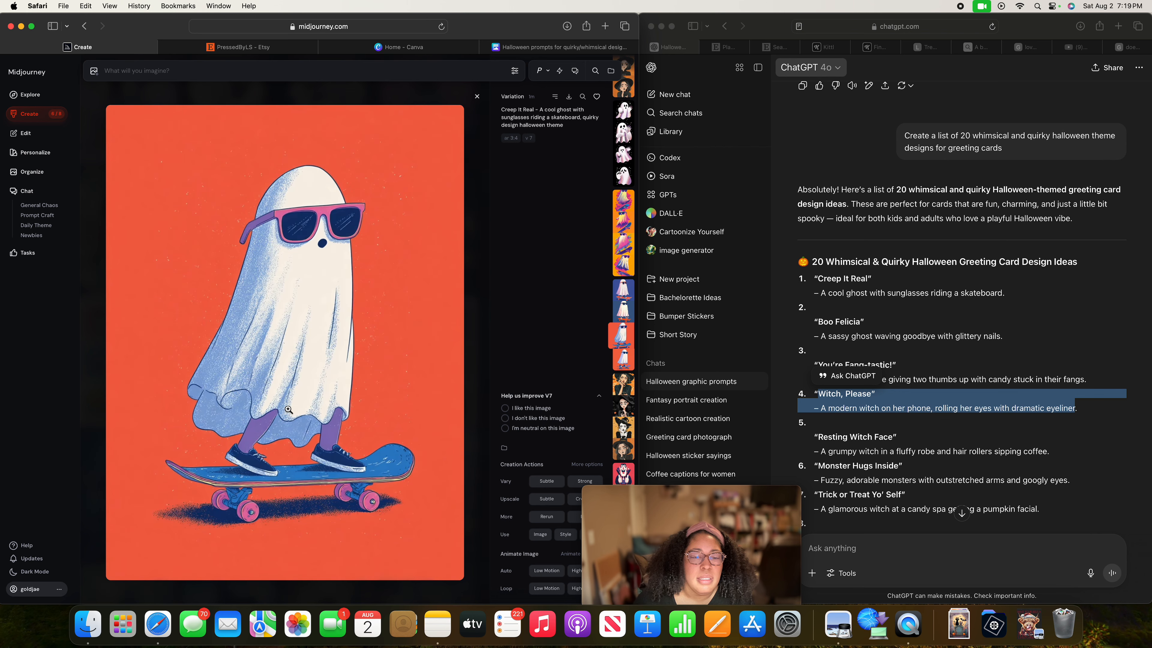
key("Up")
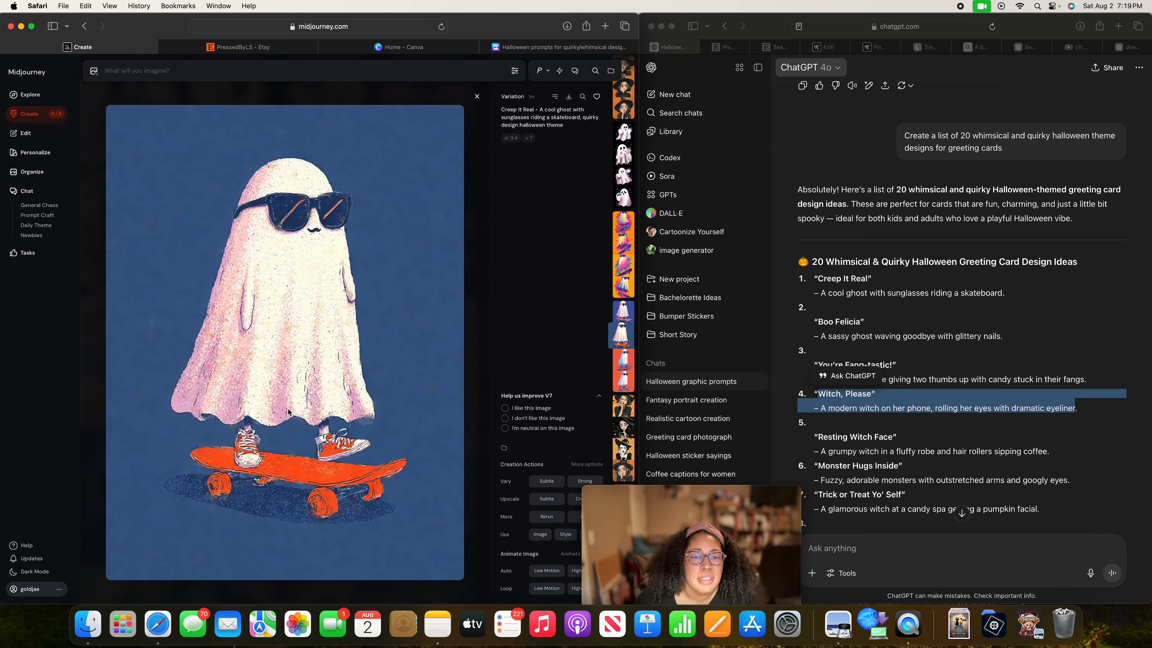
key("Up")
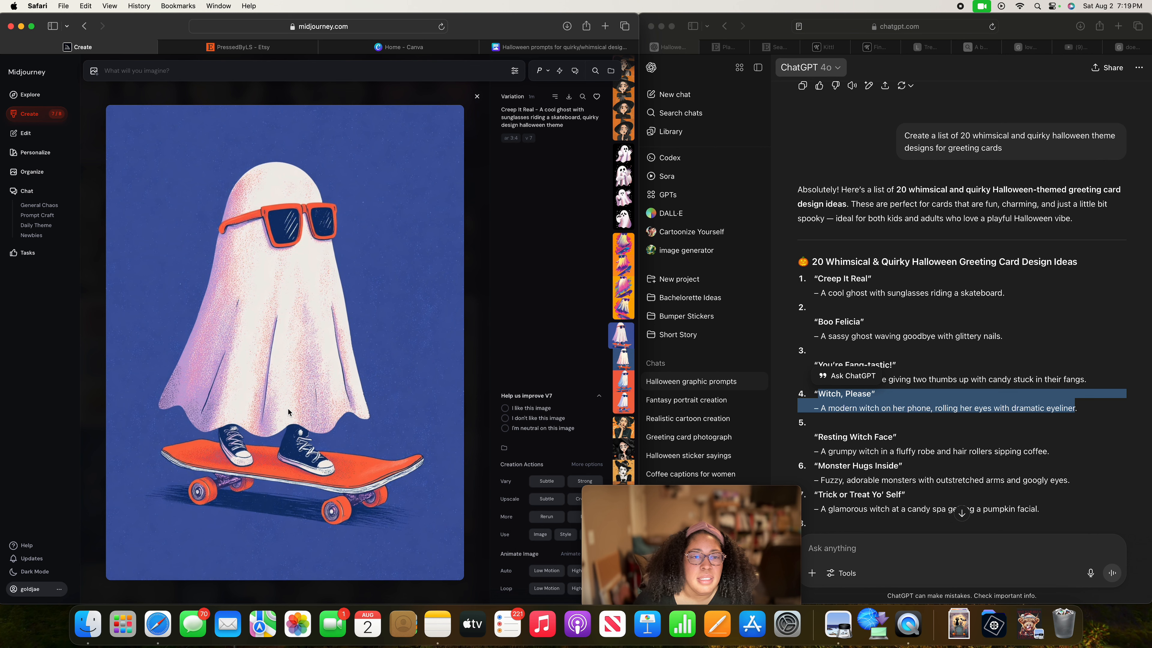
key("Up")
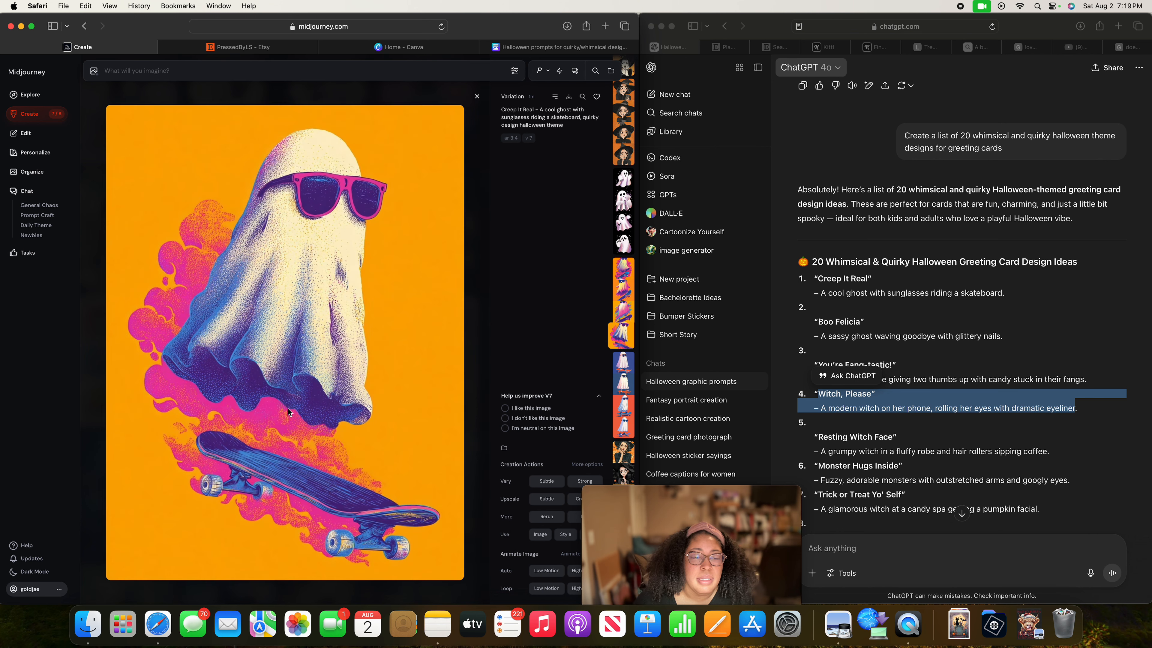
key("Up")
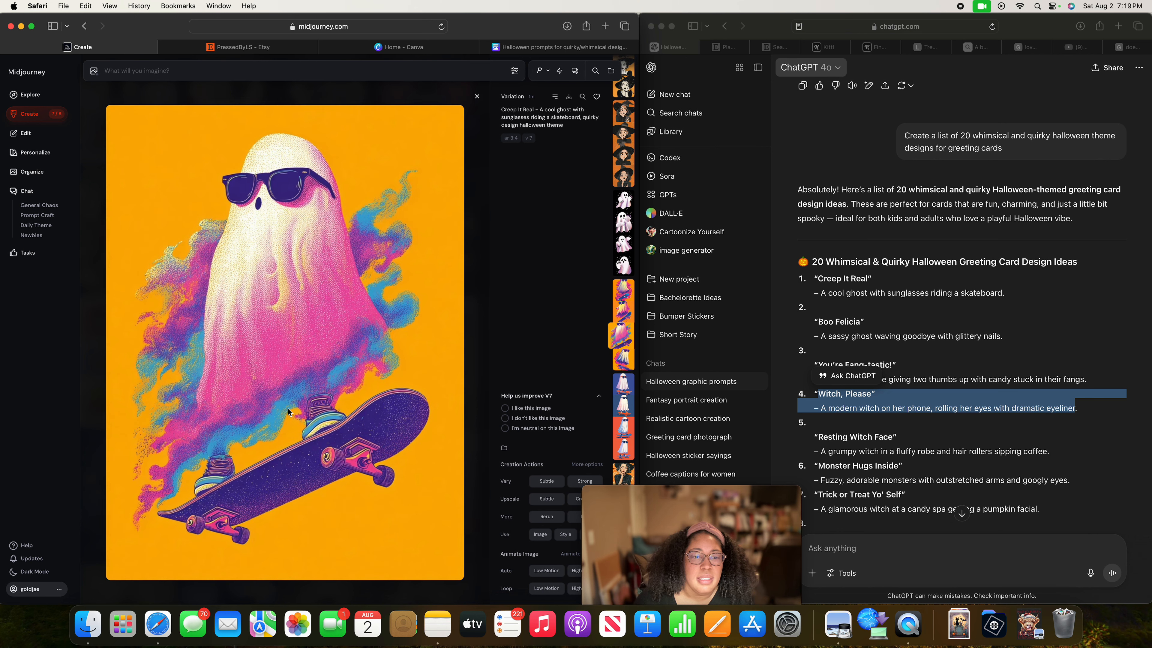
key("Up")
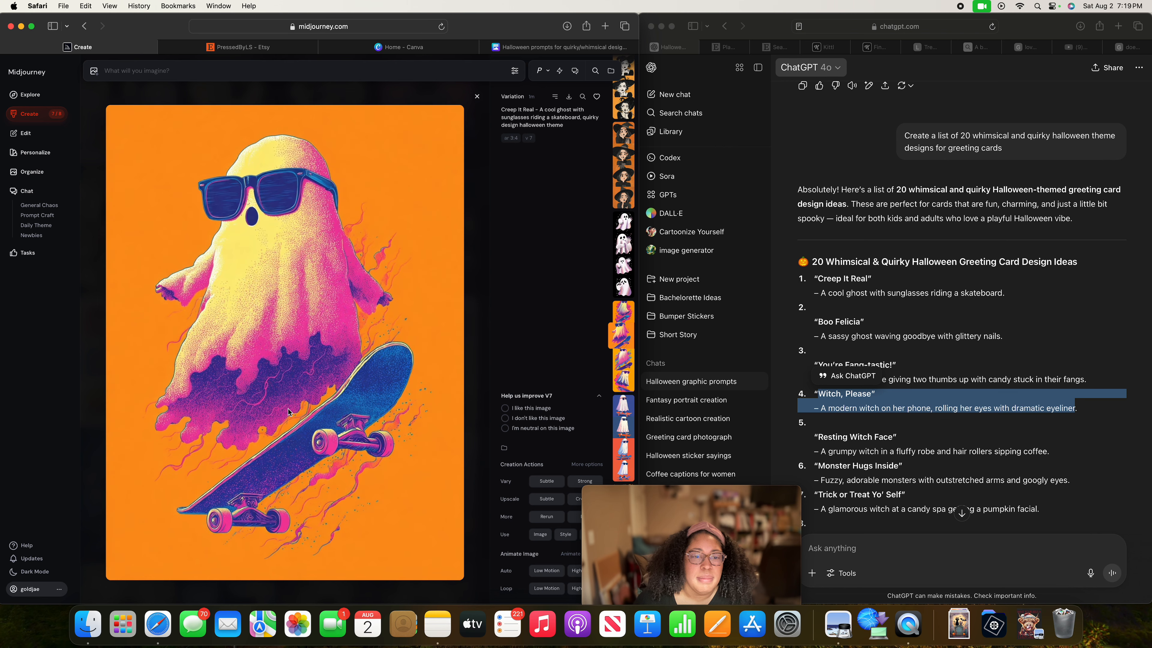
key("Up")
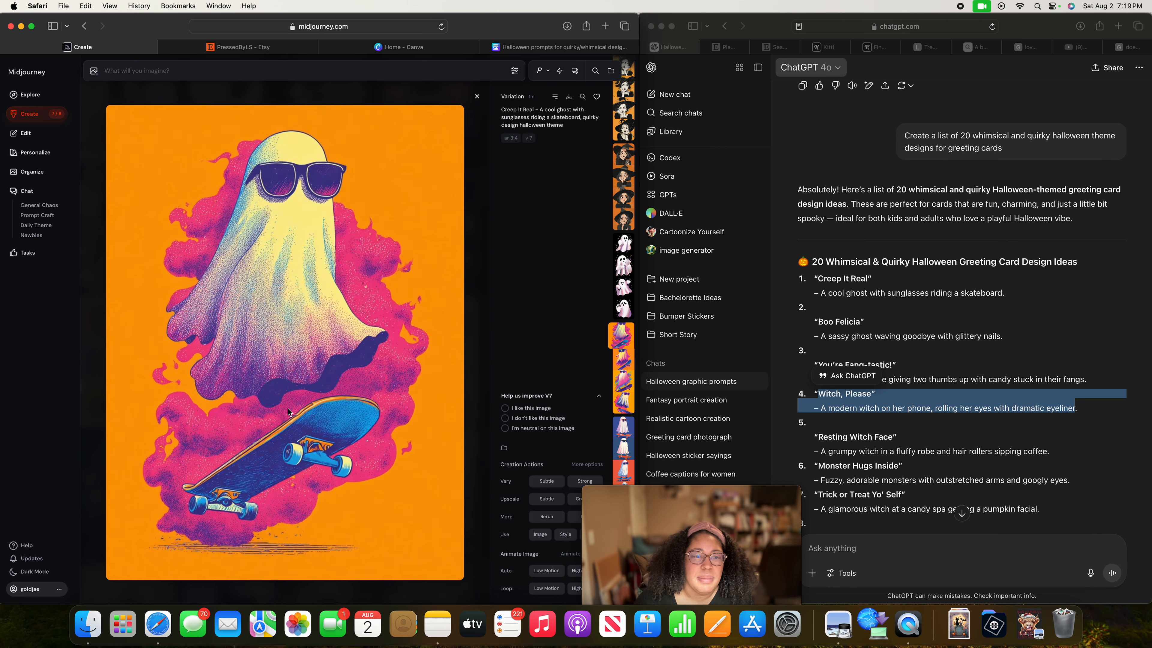
Review the glittery "Boo Felicia" ghosts and the new "Witch, Please" variations, through to the wide-eyed witches on orange backgrounds.
key("Up")
key("Up")
key("Up")
key("Up")
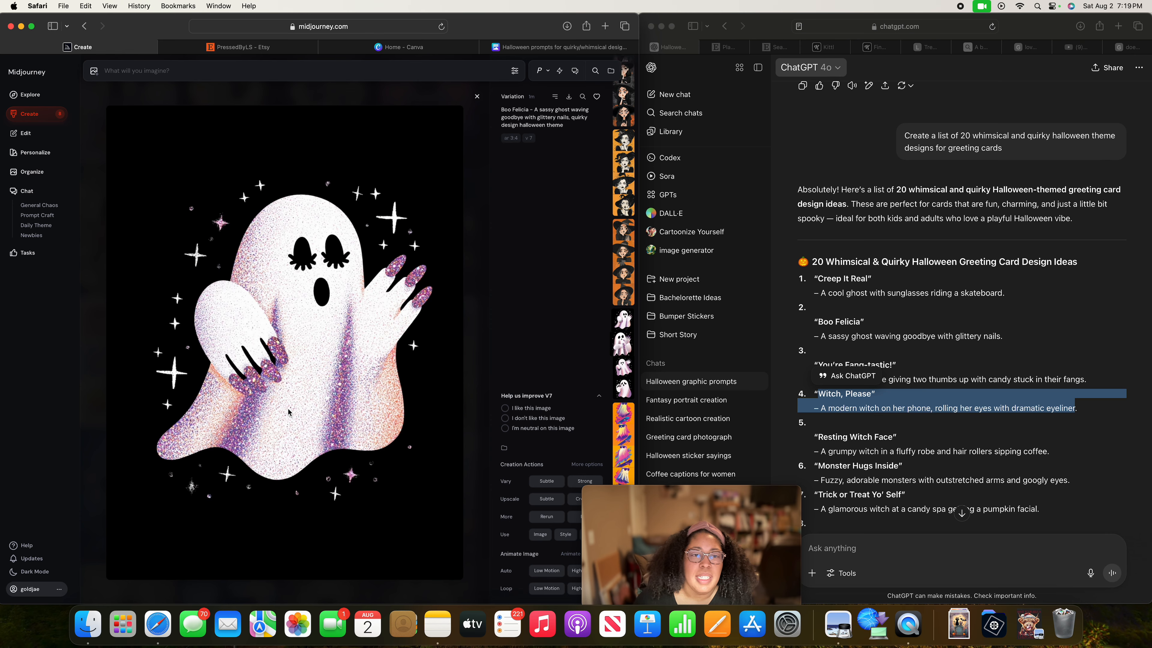
key("Up")
key("Up")
key("Up")
key("Up")
key("Up")
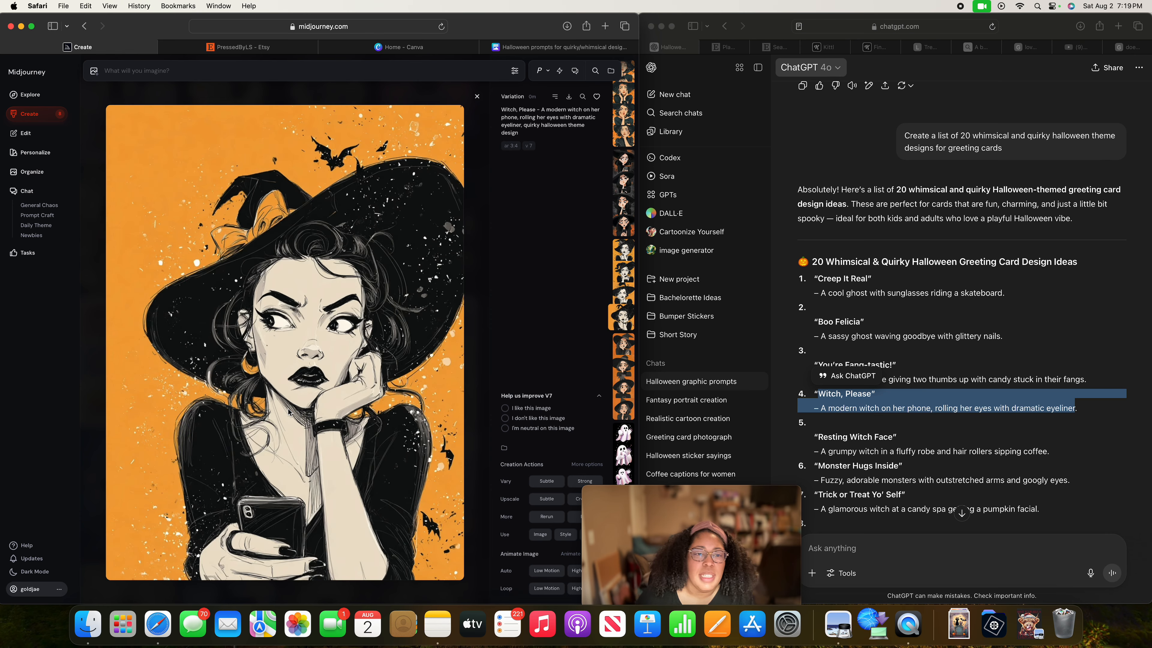
key("Up")
key("Up")
key("Up")
key("Up")
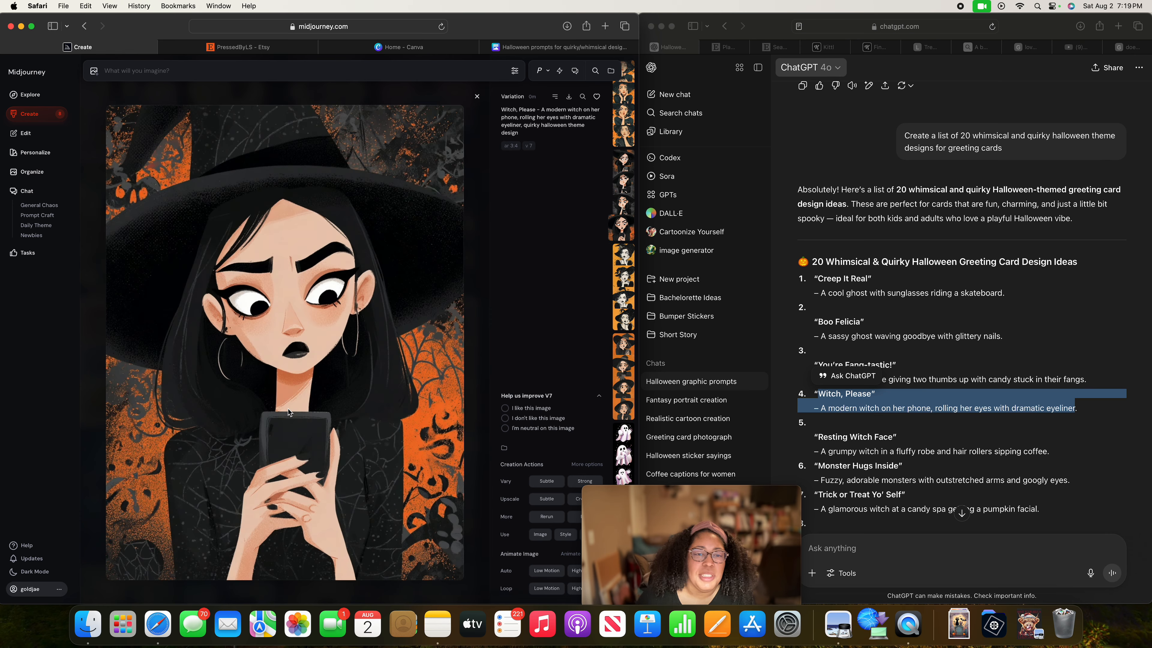
key("Up")
key("Up")
key("Up")
key("Up")
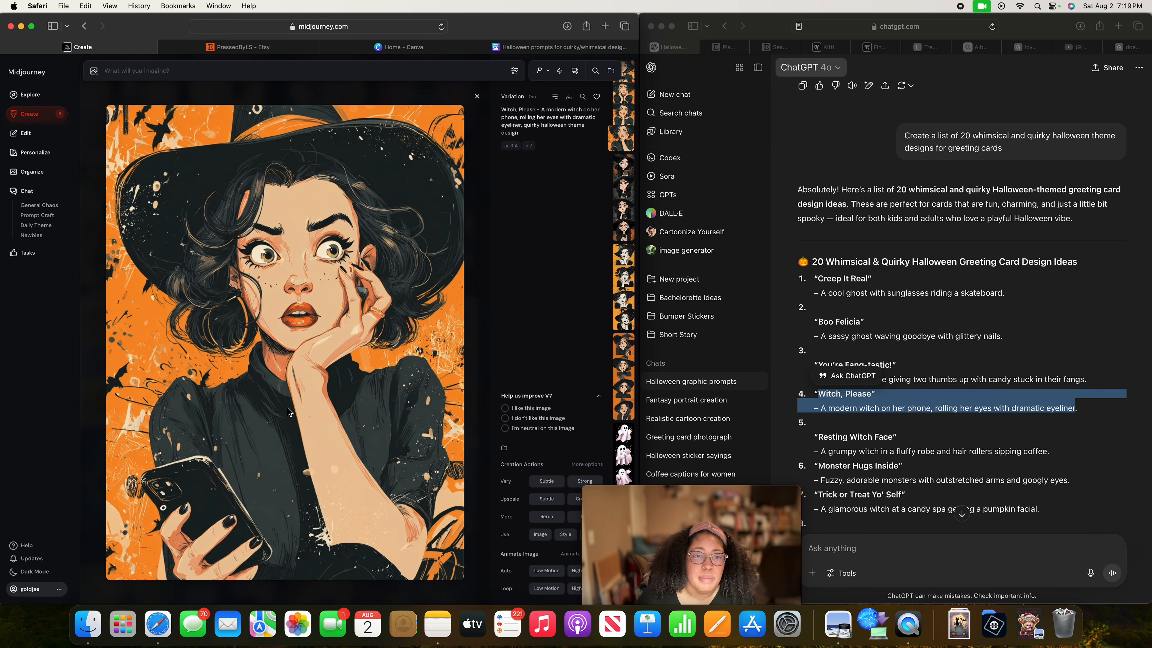
Compare the colour "Witch, Please" portraits with the black-and-white ones, finishing on the witch with the orange hat bow.
key("Up")
key("Up")
key("Up")
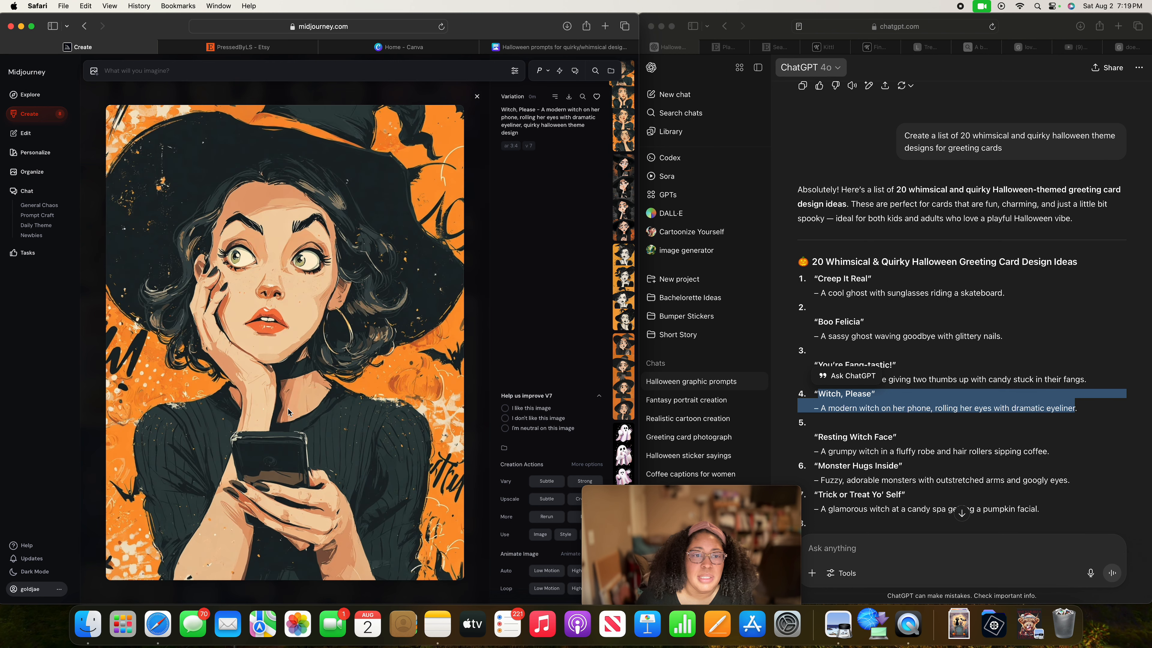
key("Up")
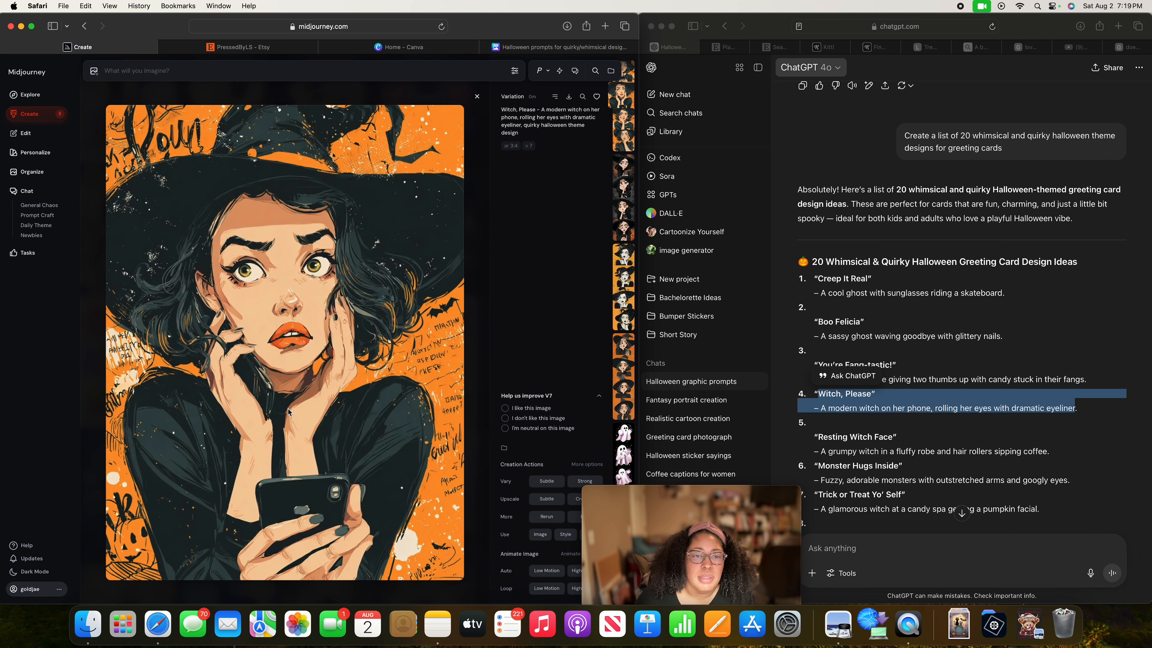
key("Up")
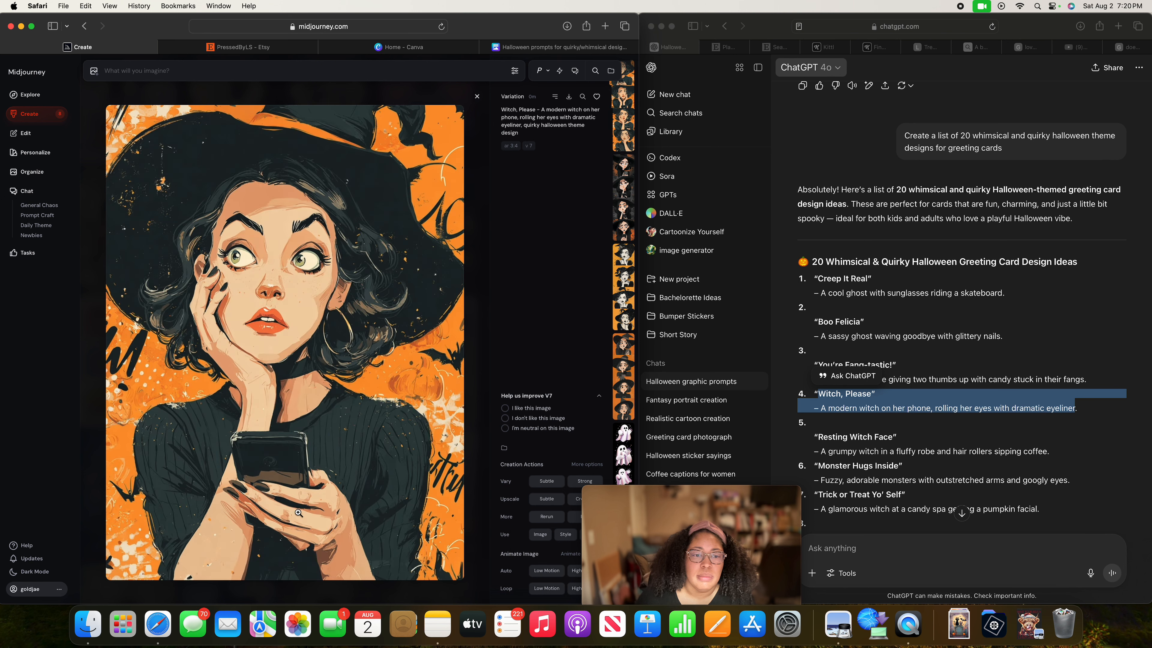
key("Down")
key("Down")
key("Down")
key("Down")
key("Down")
key("Down")
key("Down")
key("Down")
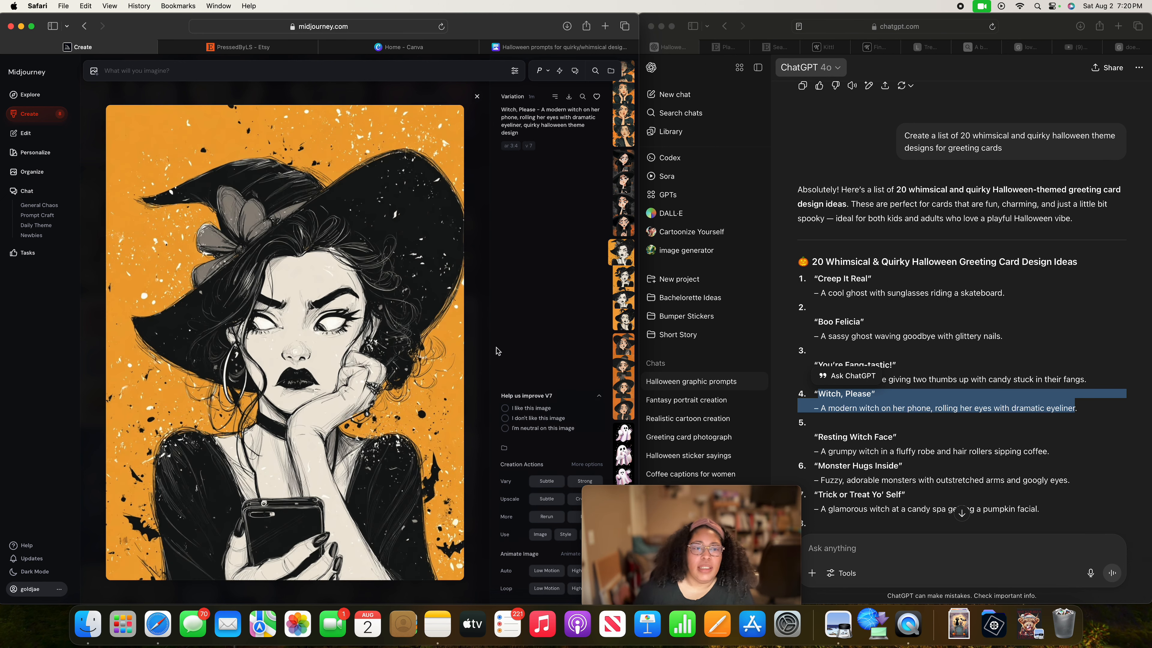
key("Down")
key("Down")
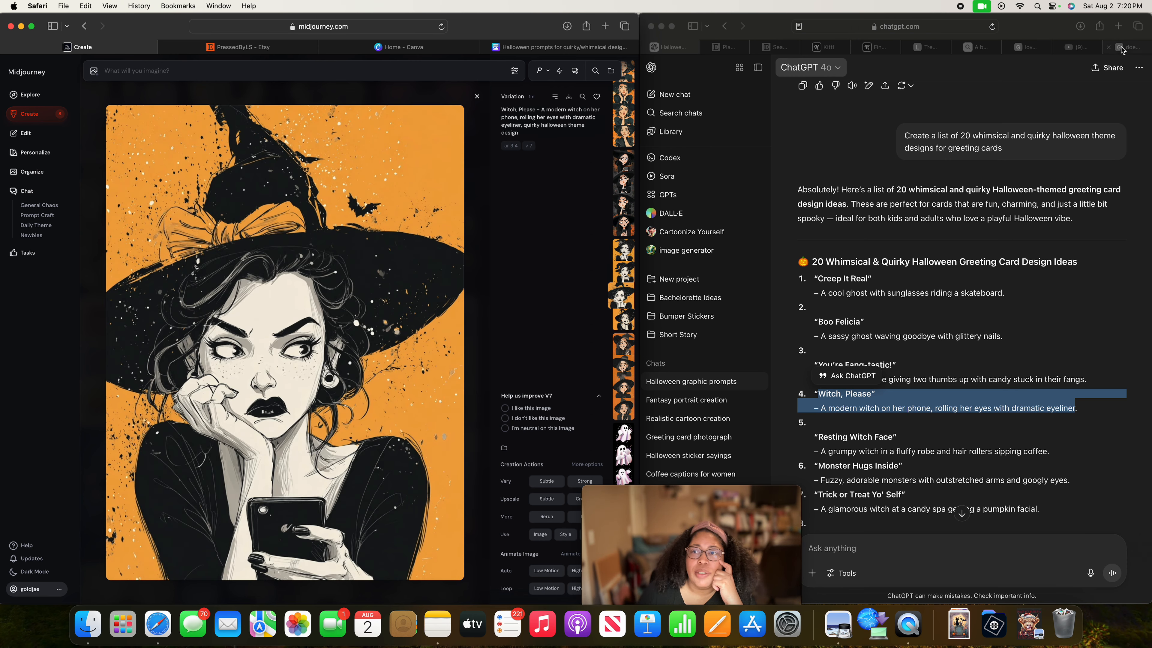
Switch to Canva, search the design types for "folded card" and create a blank Folded Card (Portrait), dismissing the print options.
left_click(390, 47)
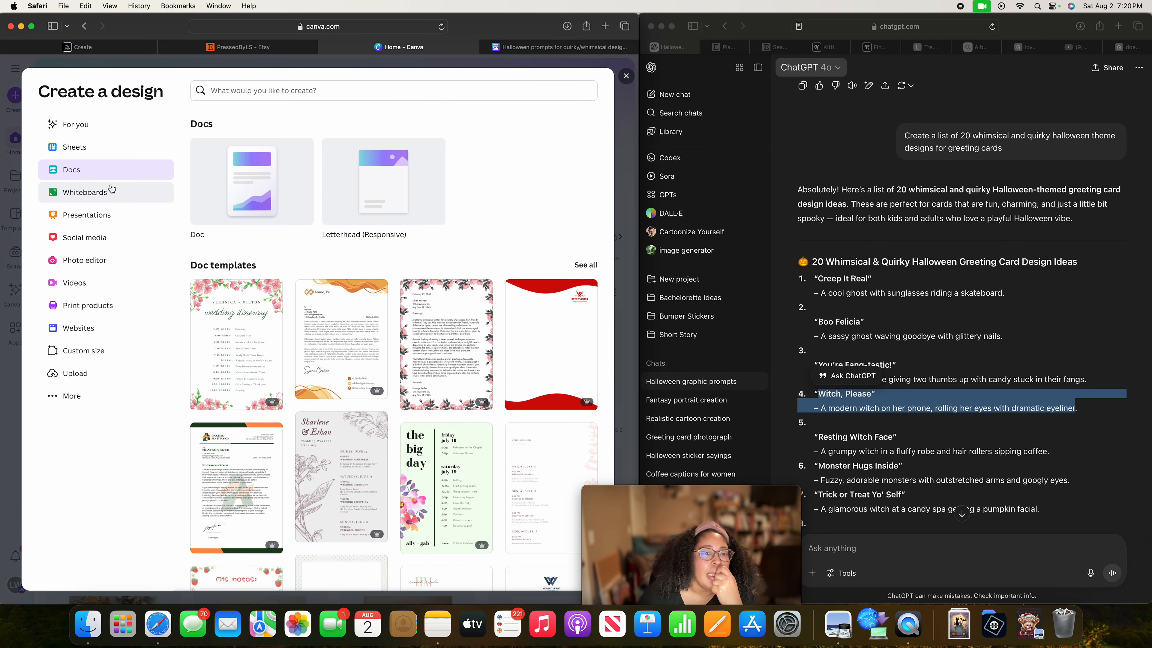
left_click(626, 76)
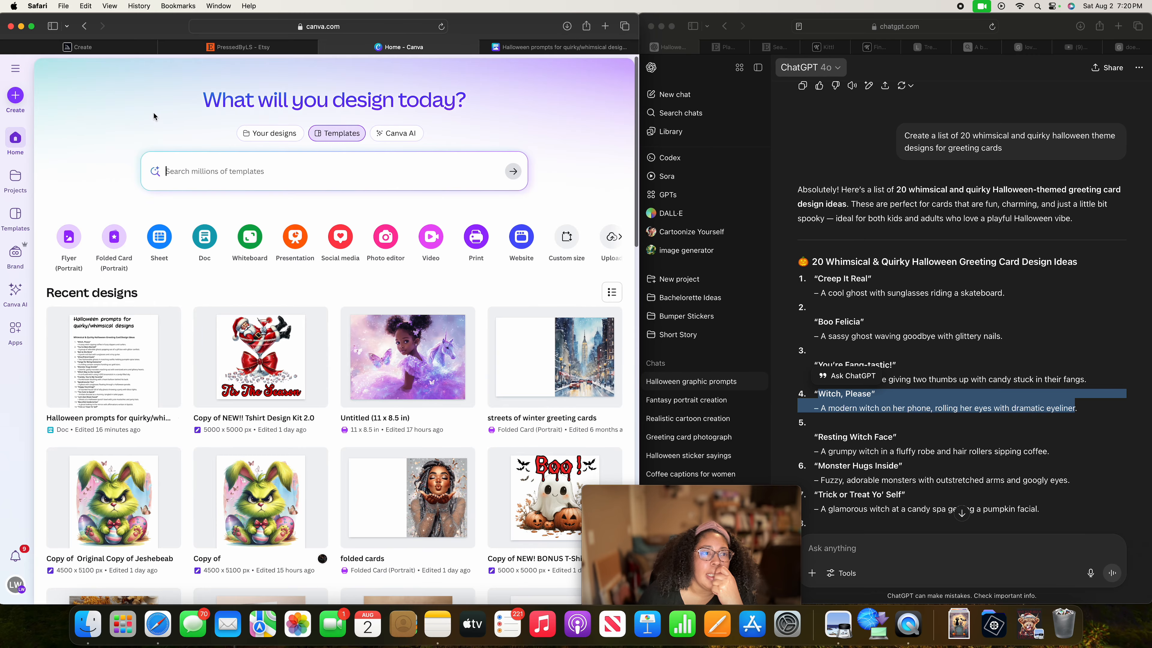
left_click(17, 96)
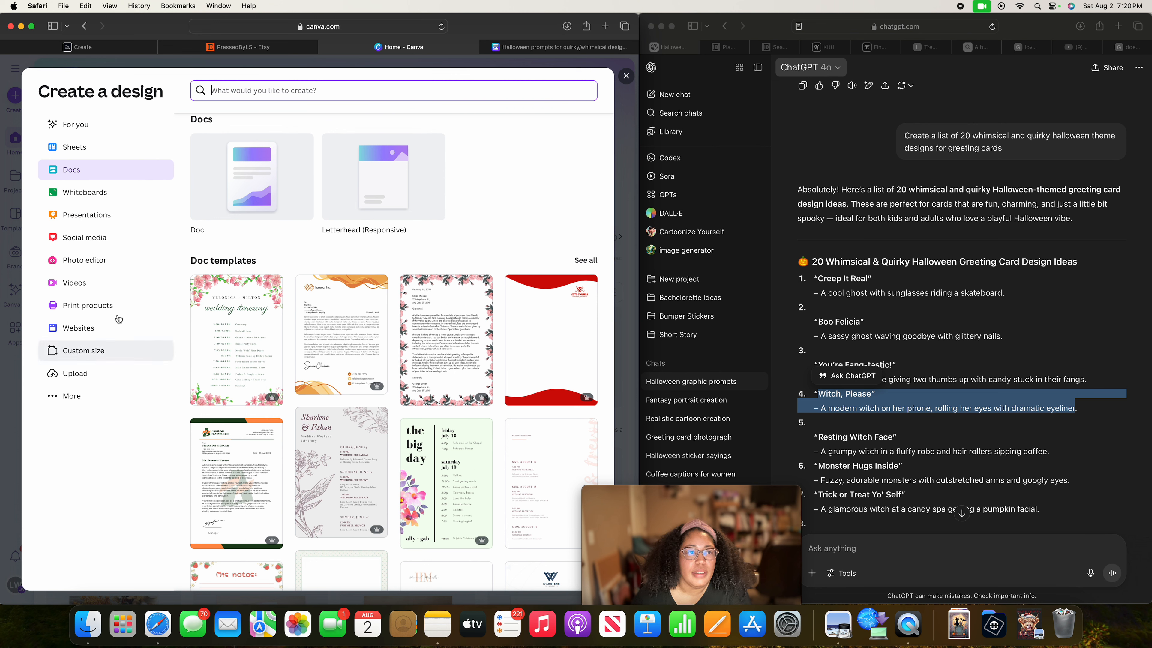
left_click(234, 93)
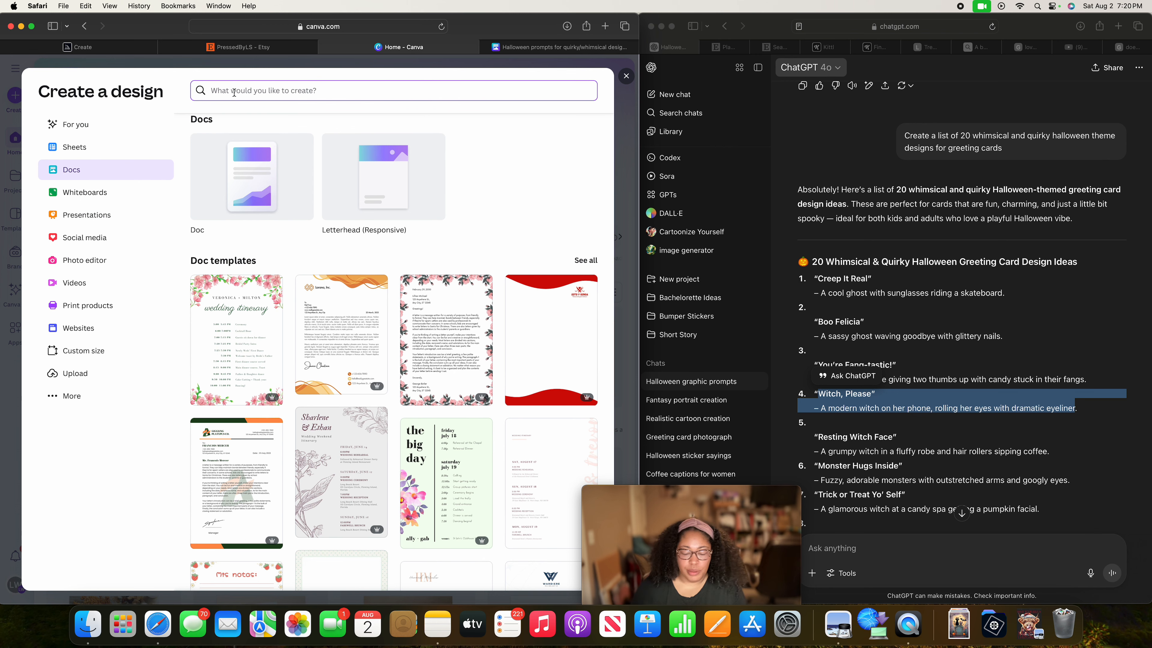
type("folded")
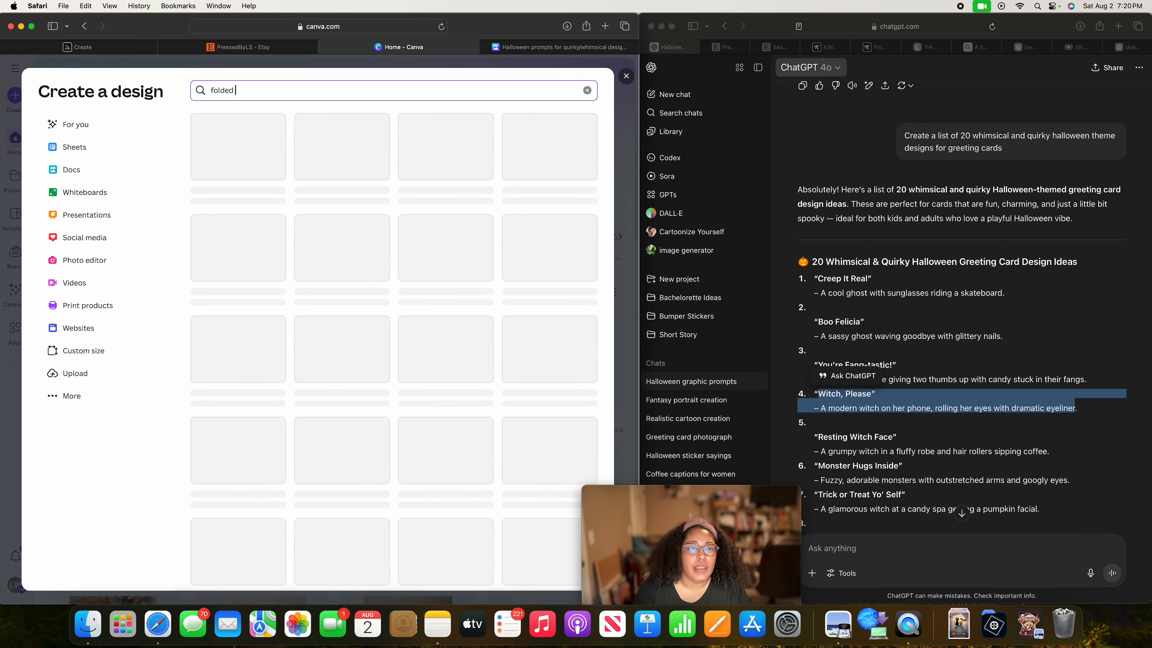
type(" card")
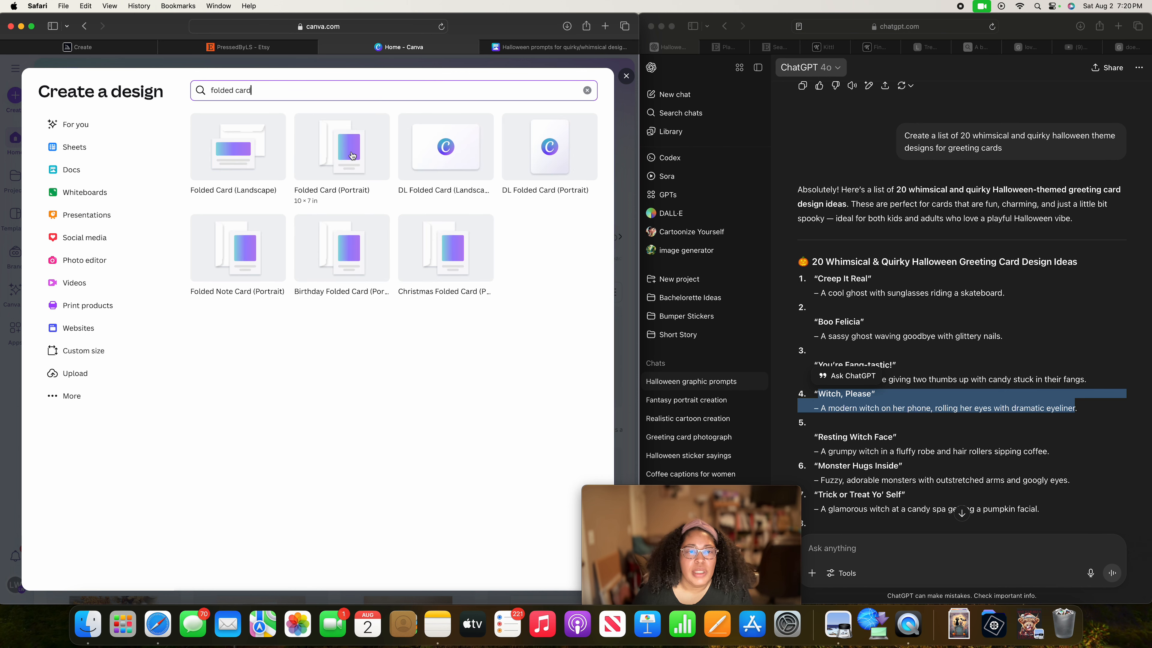
left_click(352, 155)
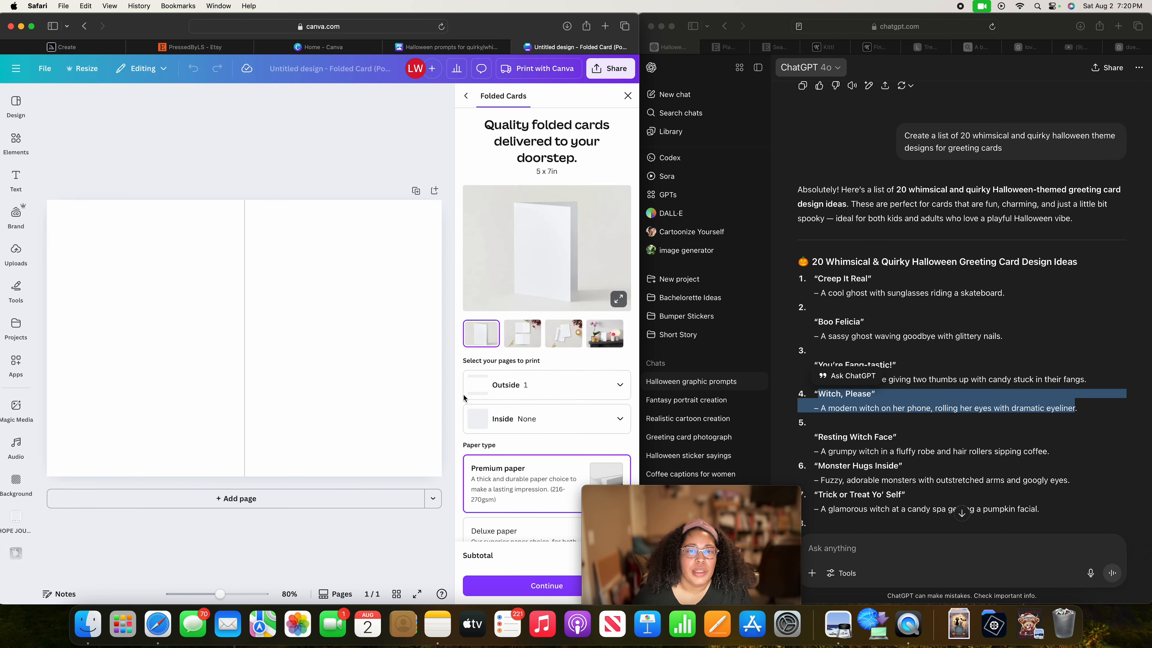
left_click(627, 96)
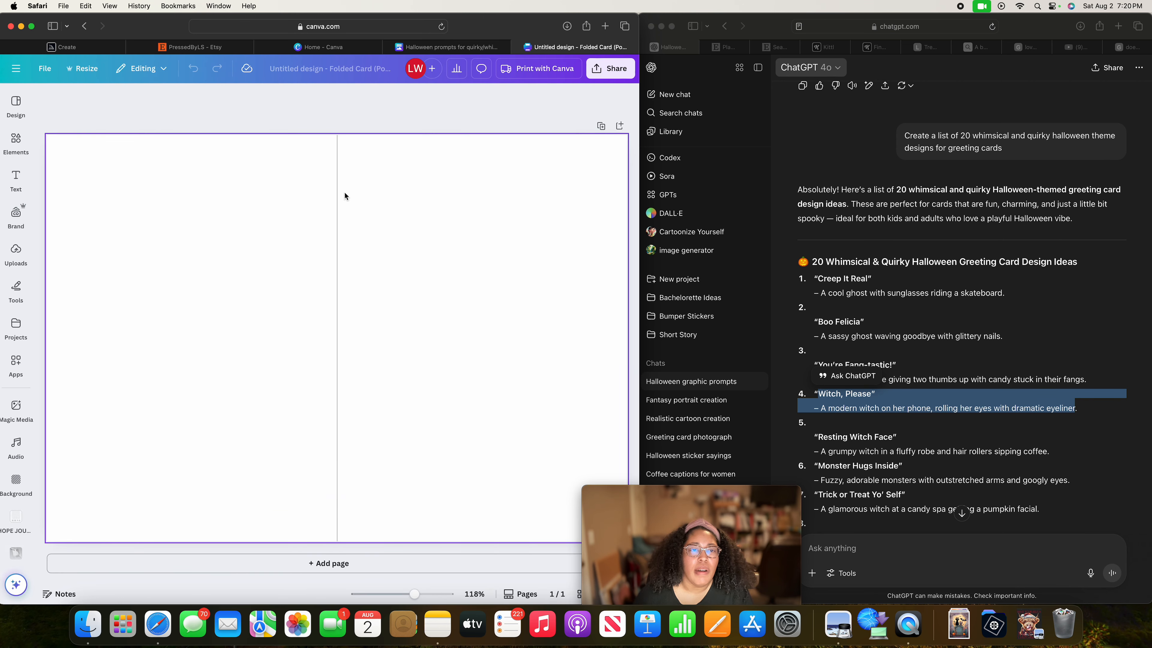
Open the uploads for the blank folded card and switch back to the "Witch, Please" images in Midjourney.
left_click(16, 213)
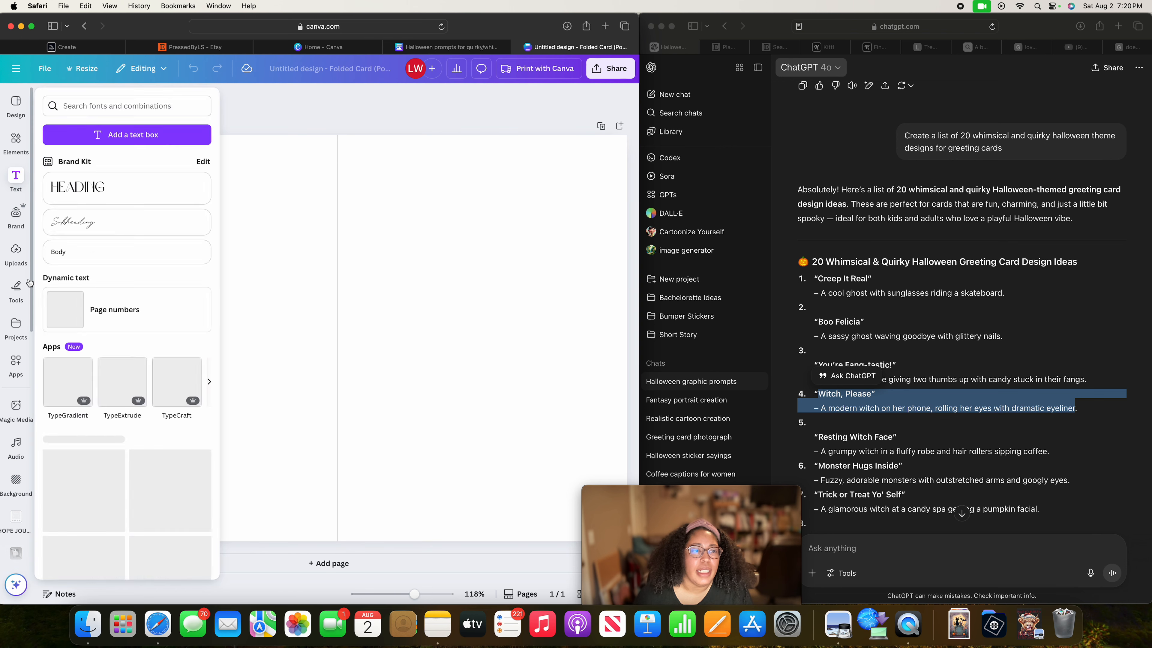
left_click(16, 250)
left_click(192, 49)
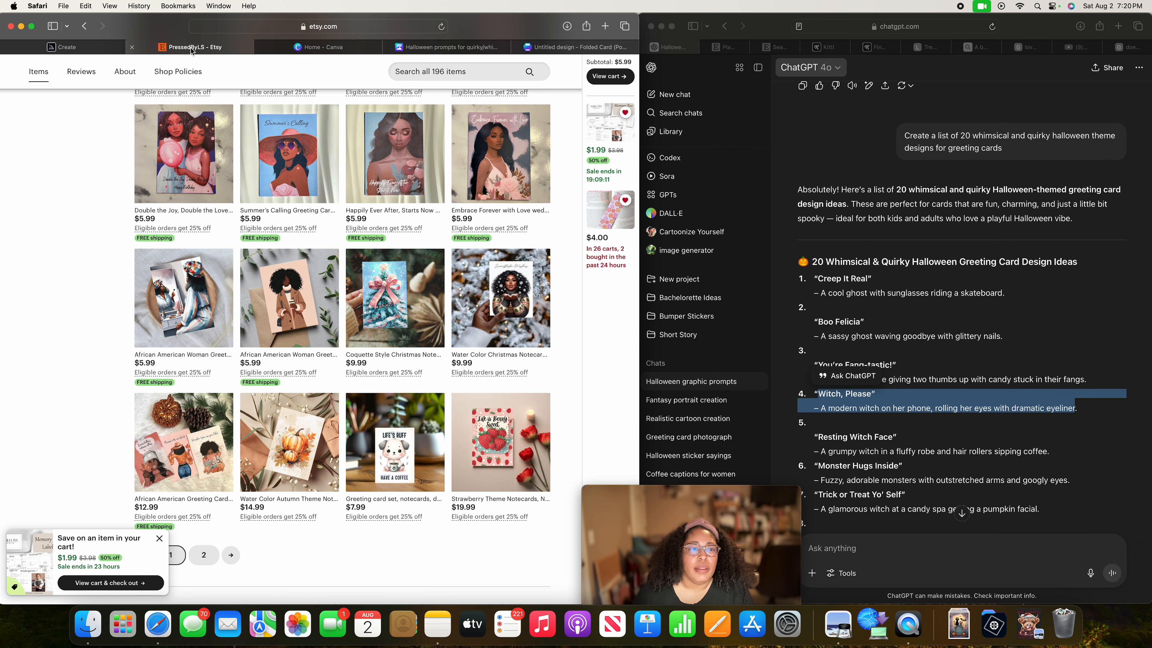
left_click(64, 47)
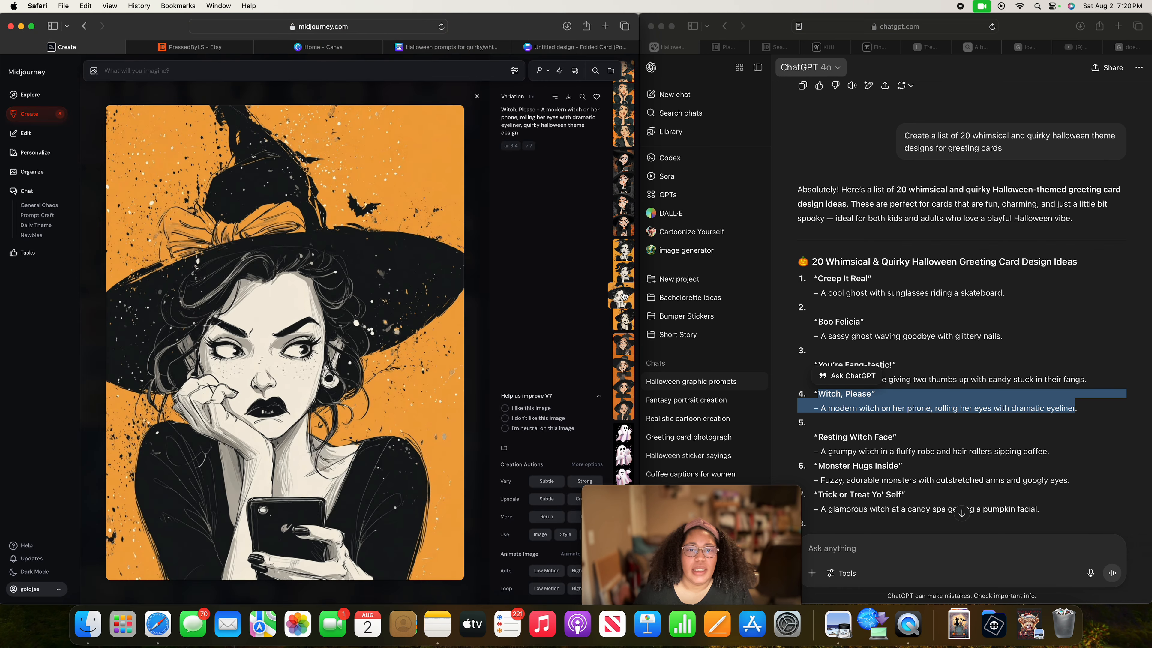
Compare the plain orange-background "Witch, Please" variations and download the black-lipped witch with orange eyes looking down at her phone.
scroll(620, 296, "down", 3)
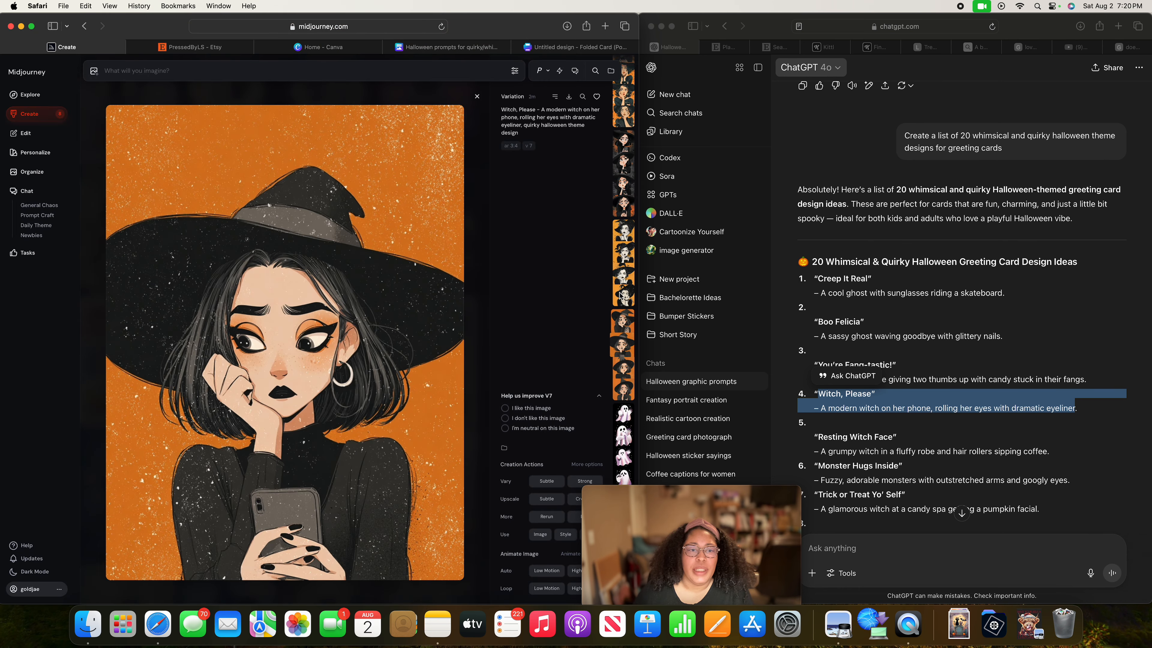
key("Down")
key("Up")
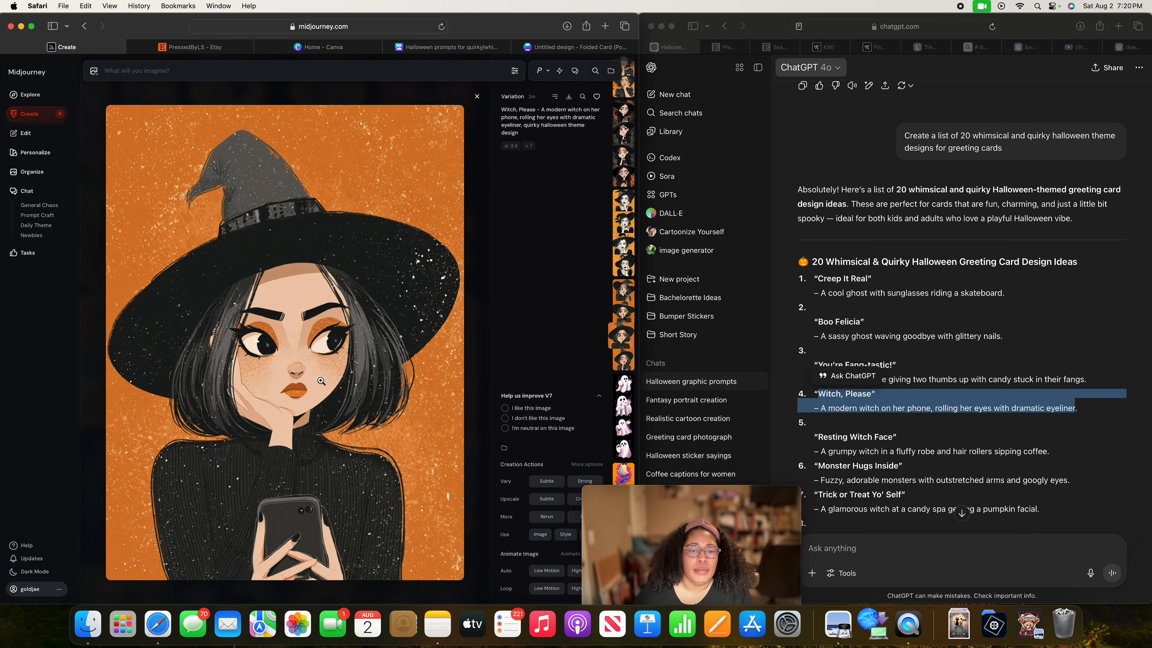
key("Down")
key("Up")
key("Down")
key("Down")
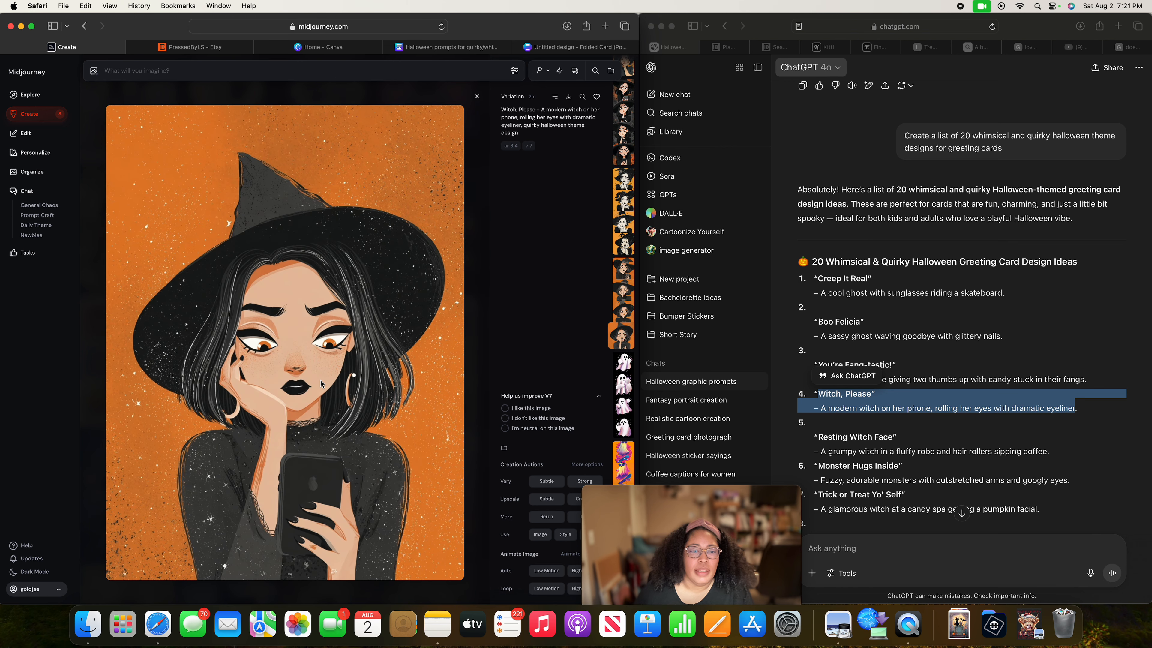
left_click(569, 97)
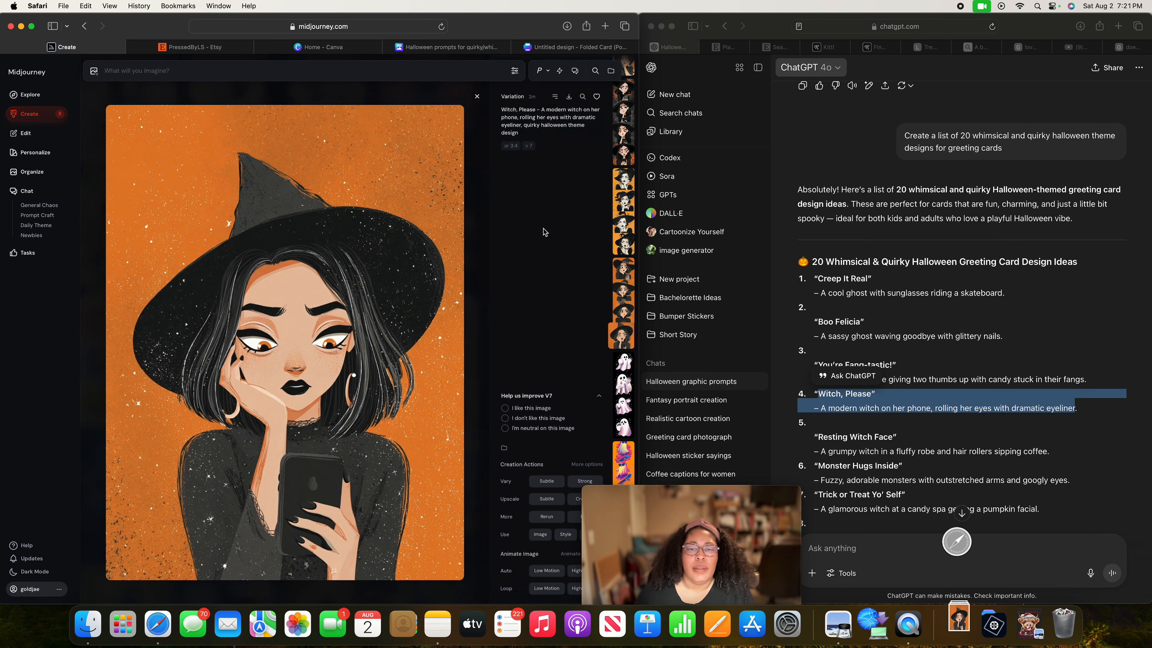
Download the black-and-white "Witch, Please" variation with the tilted hat, choker and bats on a light orange background.
key("Up")
key("Up")
key("Up")
key("Up")
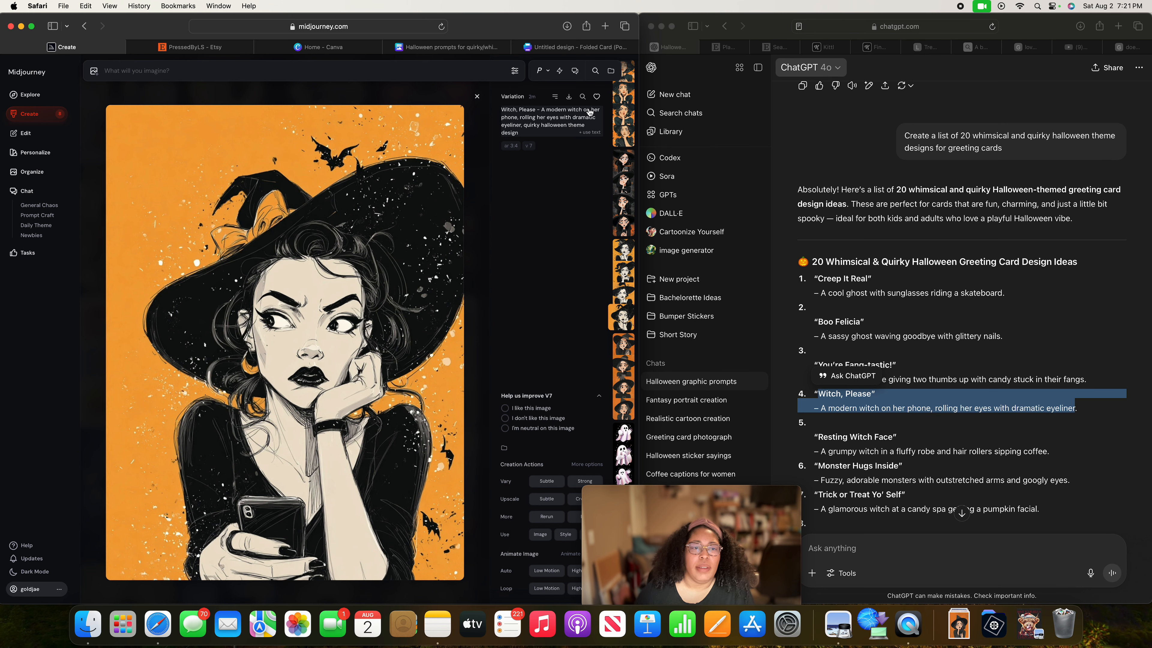
left_click(568, 97)
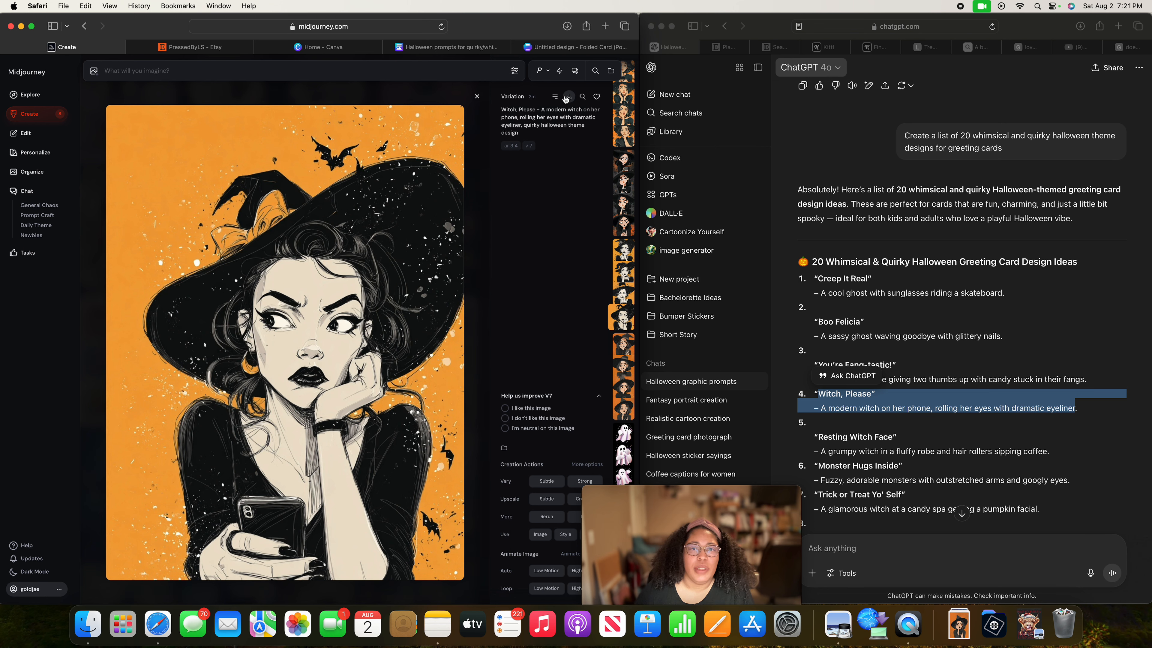
Download the "Witch, Please" variation of the scowling witch holding her phone in both hands against the dark orange patterned background.
key("Up")
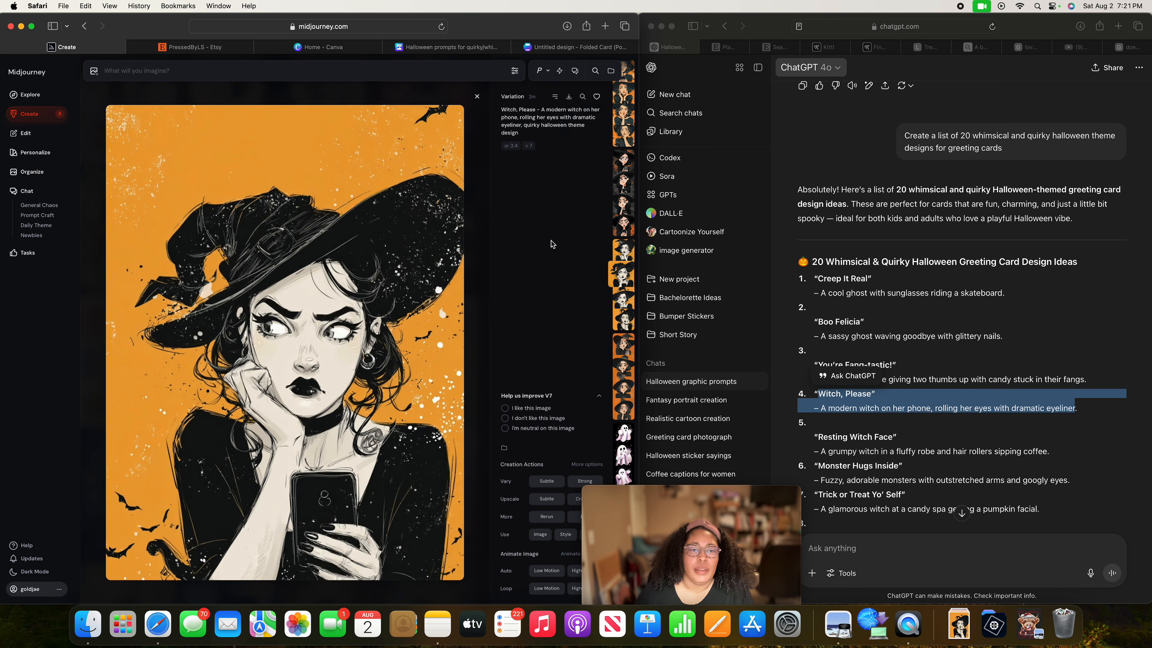
key("Up")
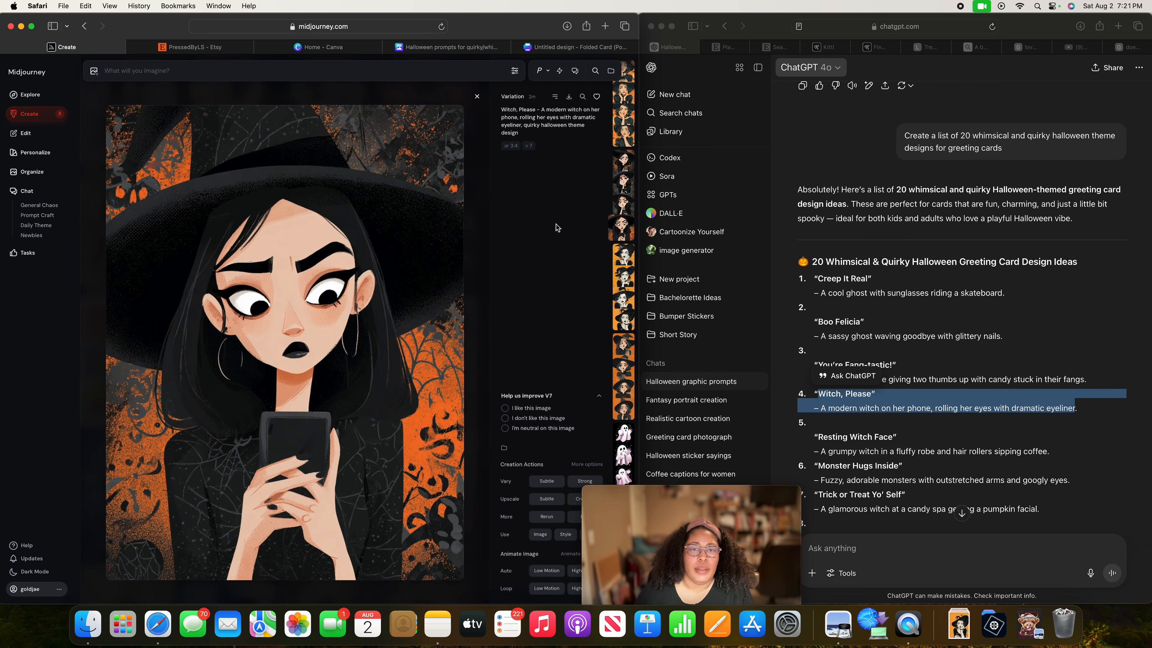
left_click(569, 97)
Look through the remaining dark and orange "Witch, Please" variations, returning to the orange-eyed witch on the plain orange background.
key("Up")
key("Up")
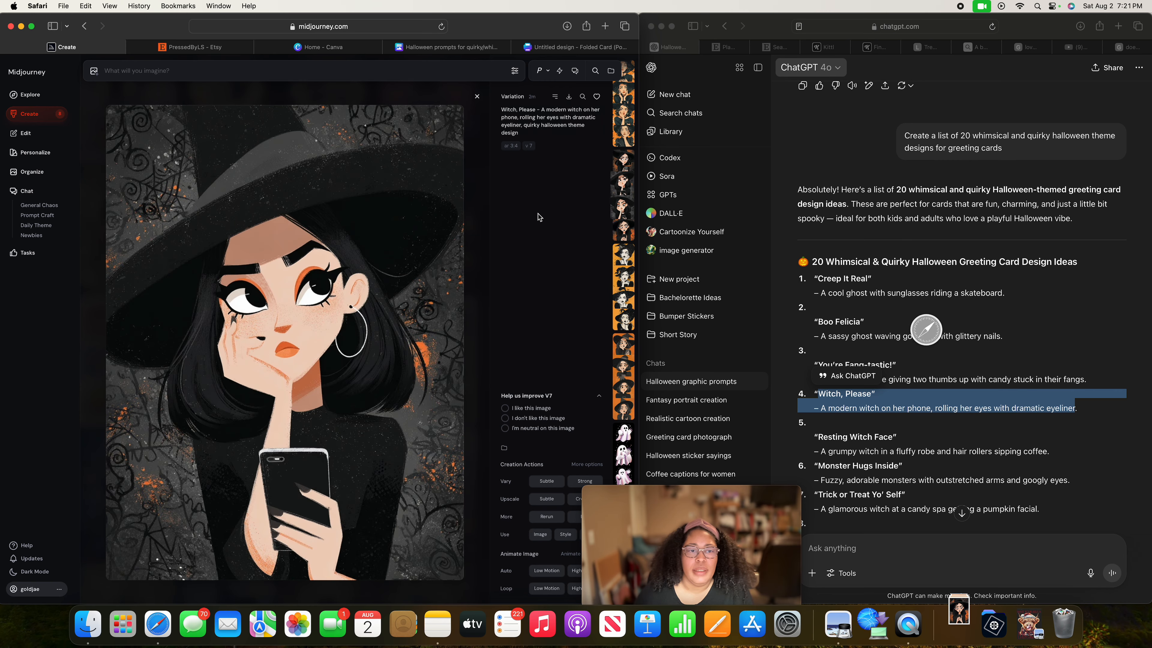
key("Up")
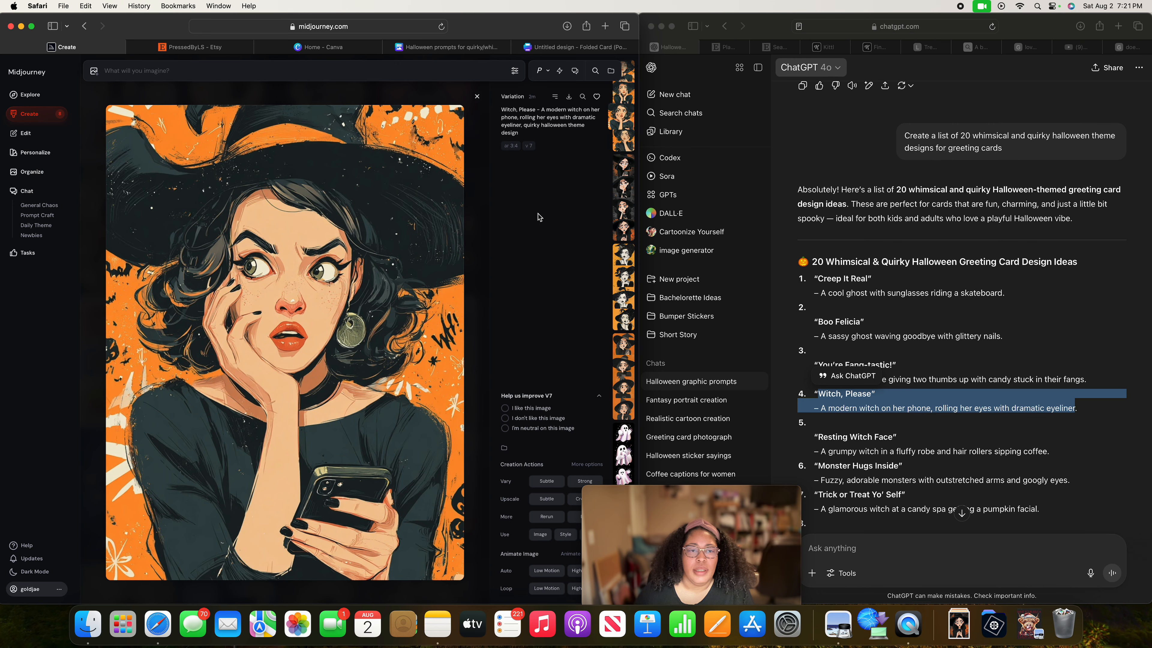
key("Down")
key("Down")
key("Down")
key("Down")
key("Down")
key("Down")
key("Down")
key("Down")
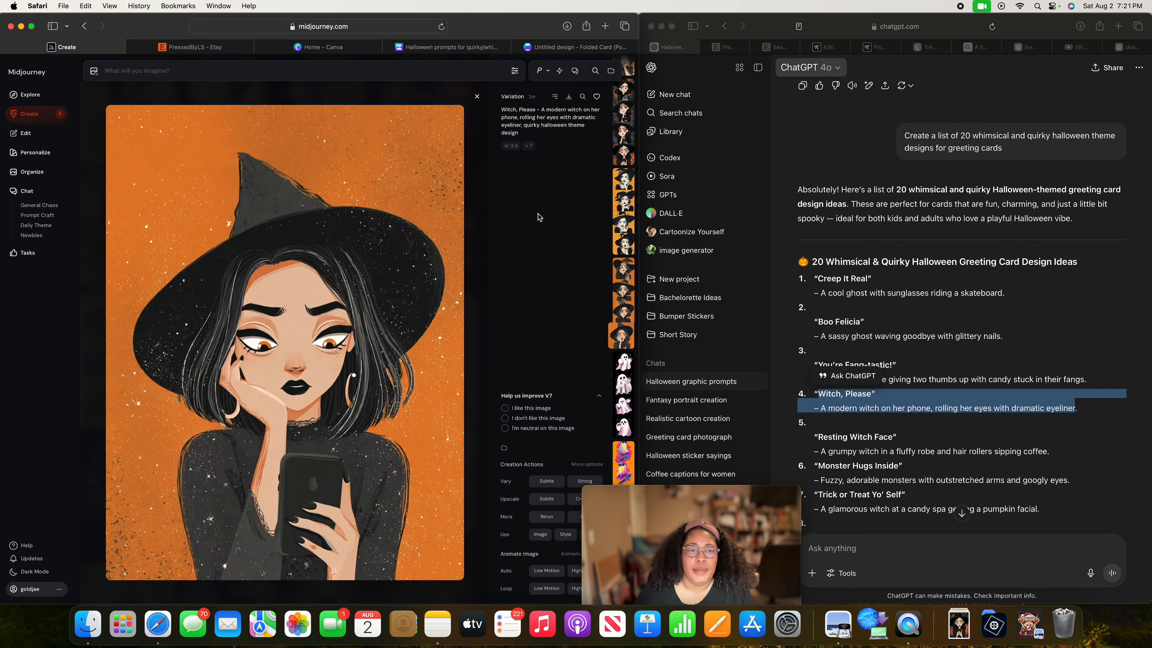
Compare the "Boo Felicia" ghost variations on black, finishing on the ghost with drooping lashes and one raised hand.
key("Down")
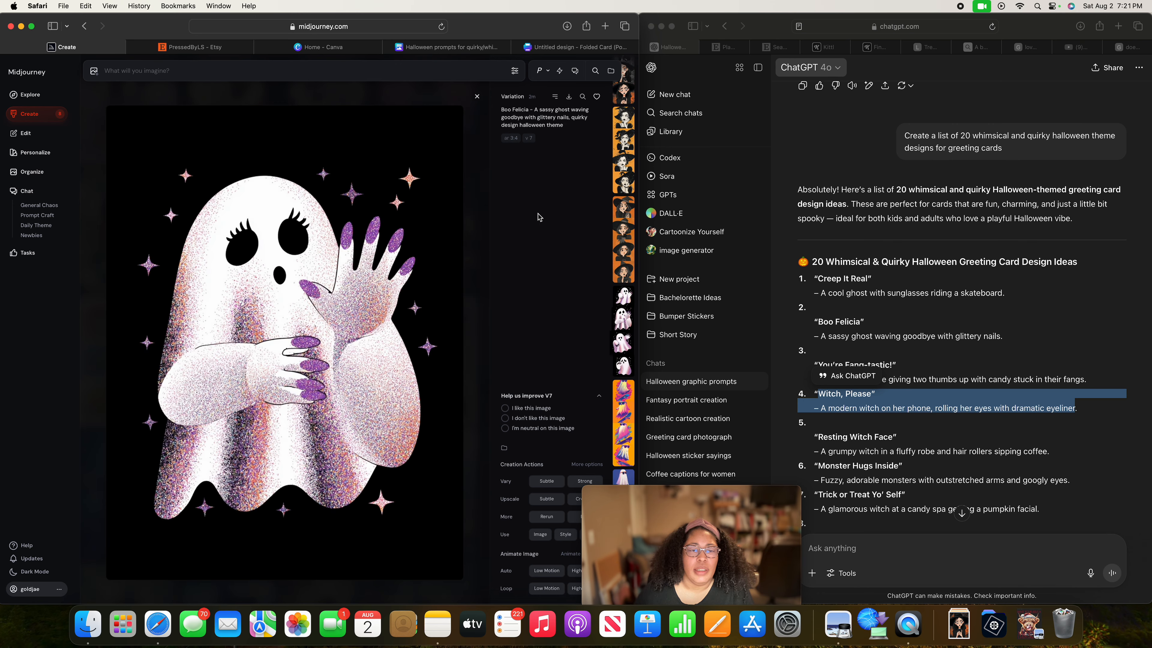
key("Up")
key("Up")
key("Up")
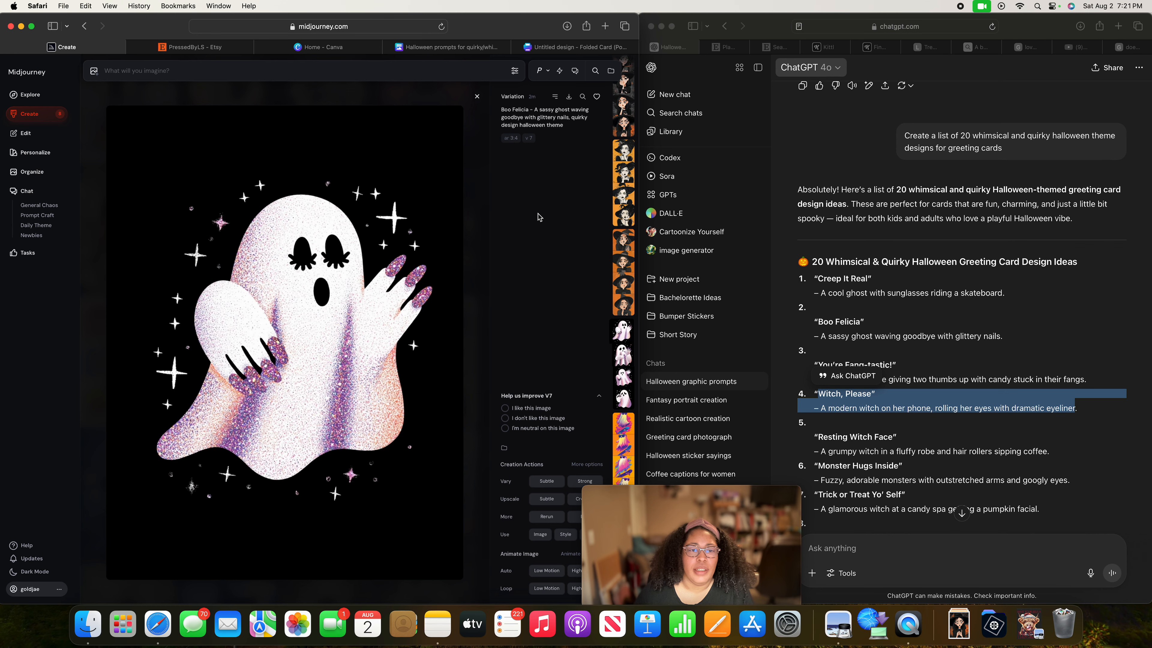
key("Up")
key("Down")
key("Down")
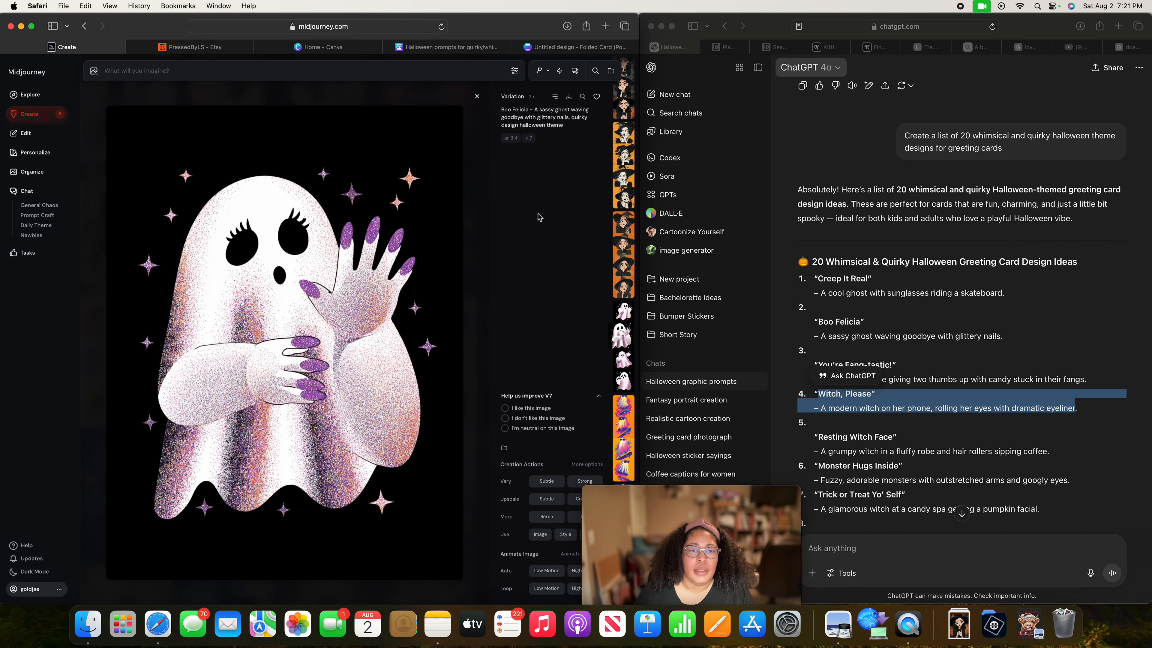
key("Down")
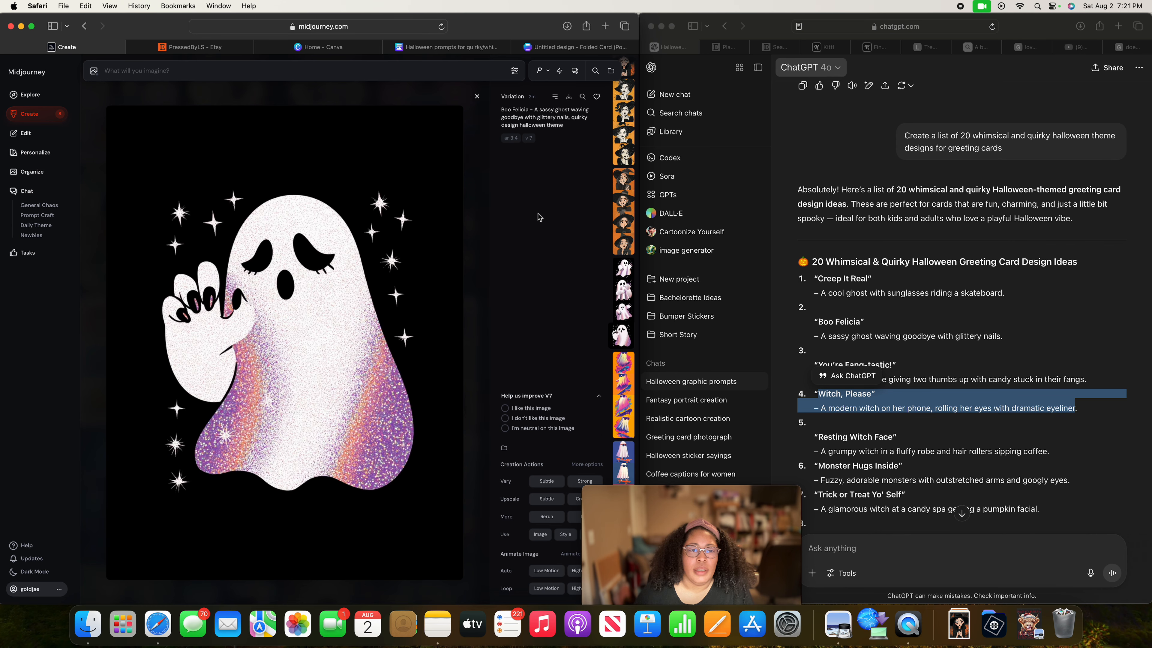
Download the "Boo Felicia" ghost with drooping lashes and one raised hand, and look through the "Creep It Real" skateboarding ghost variations.
left_click(569, 96)
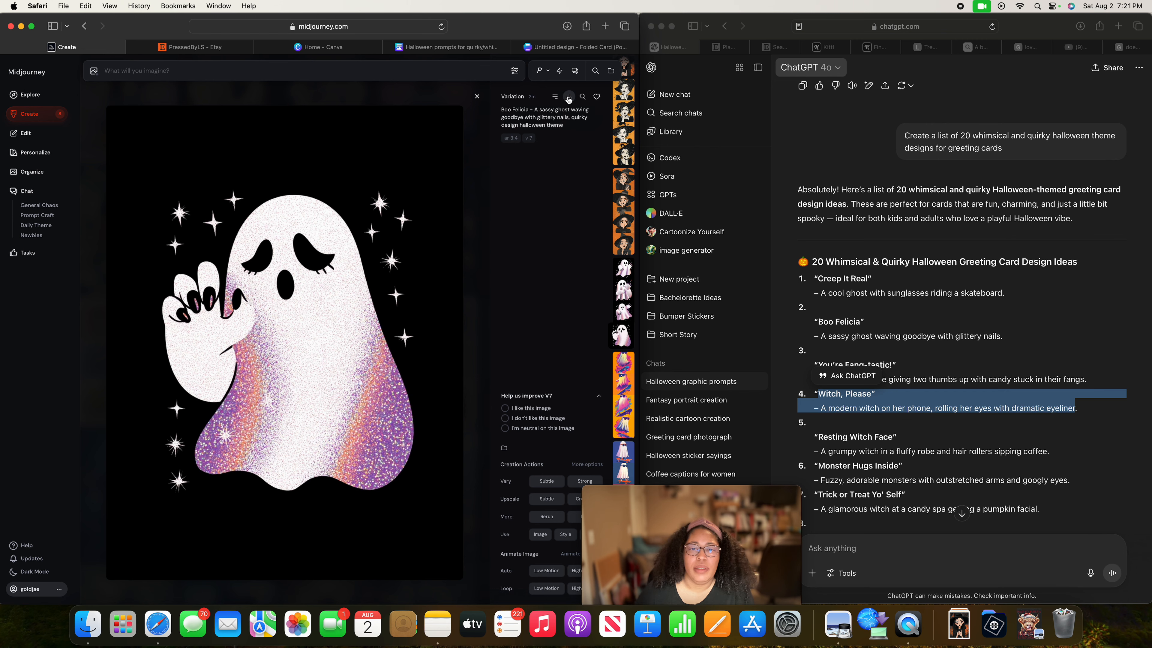
key("Down")
key("Down")
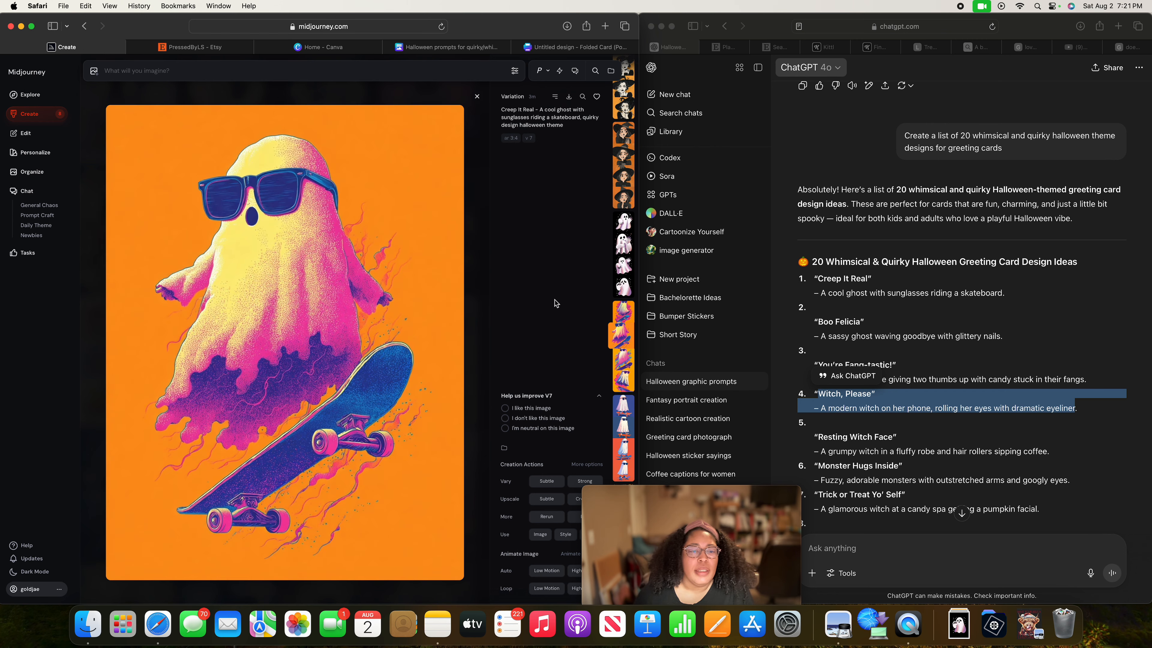
key("Down")
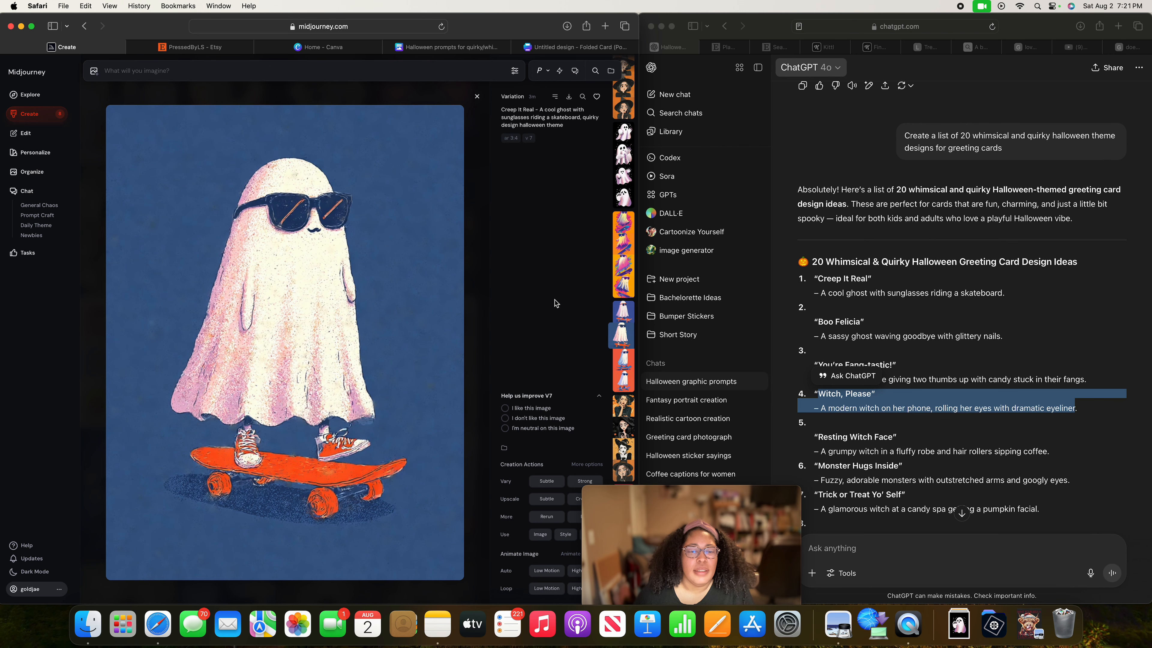
key("Down")
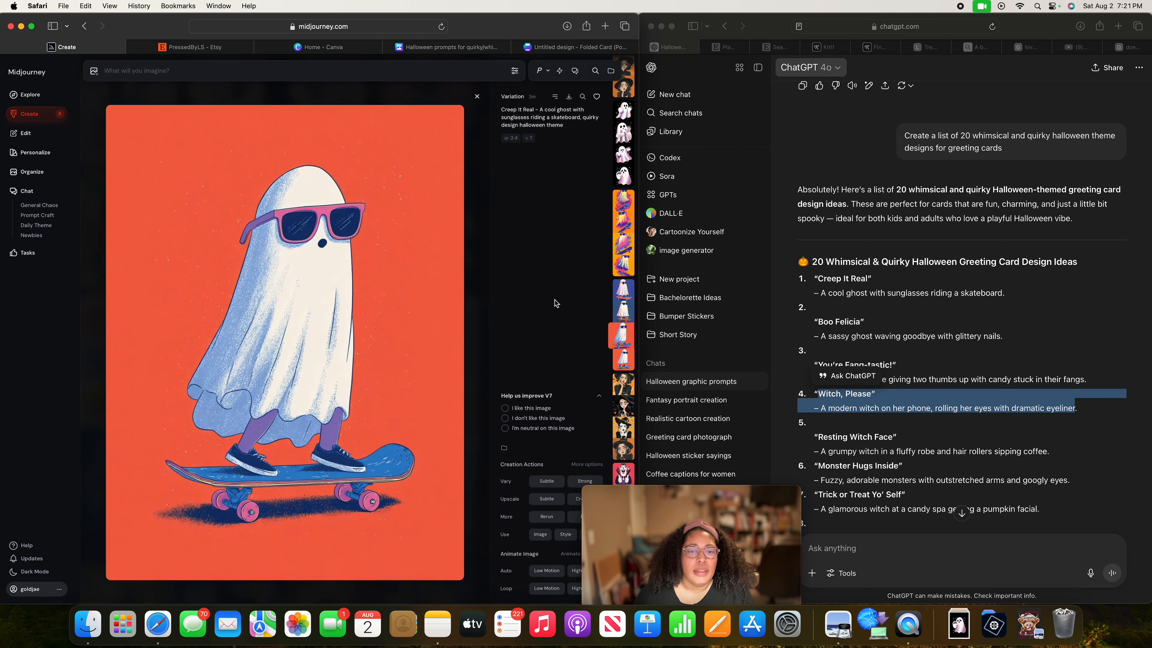
key("Down")
key("Down")
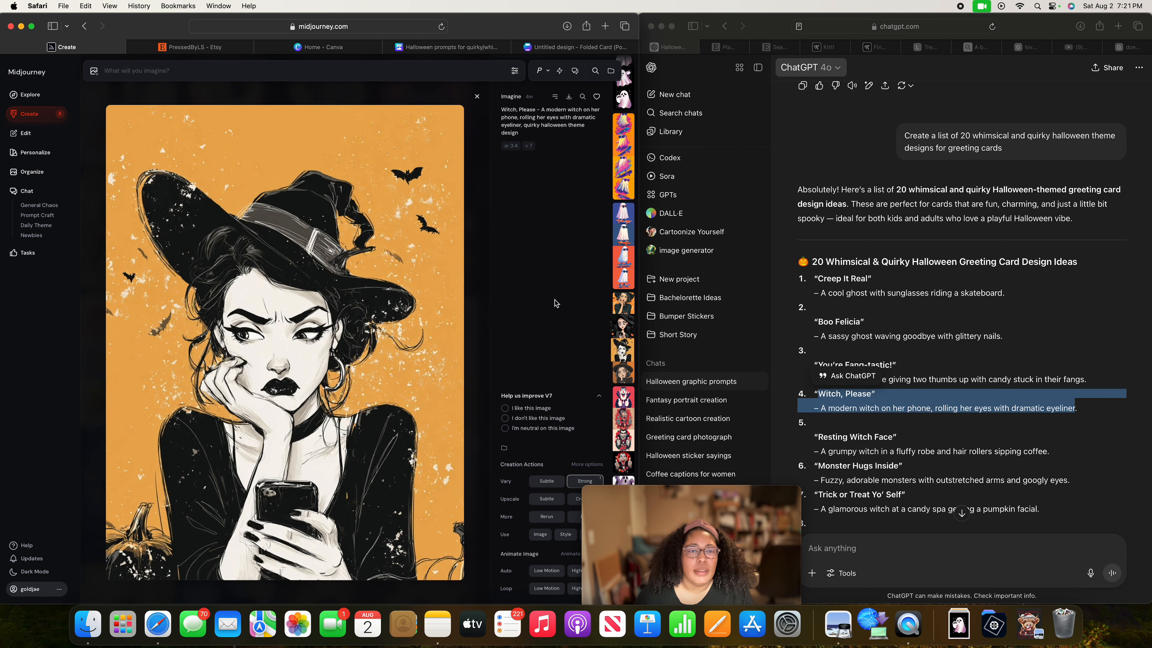
Find and download the original "Creep It Real" image of the white ghost in sunglasses on an orange skateboard against the blue-purple background.
key("Down")
key("Down")
key("Down")
key("Down")
key("Down")
key("Down")
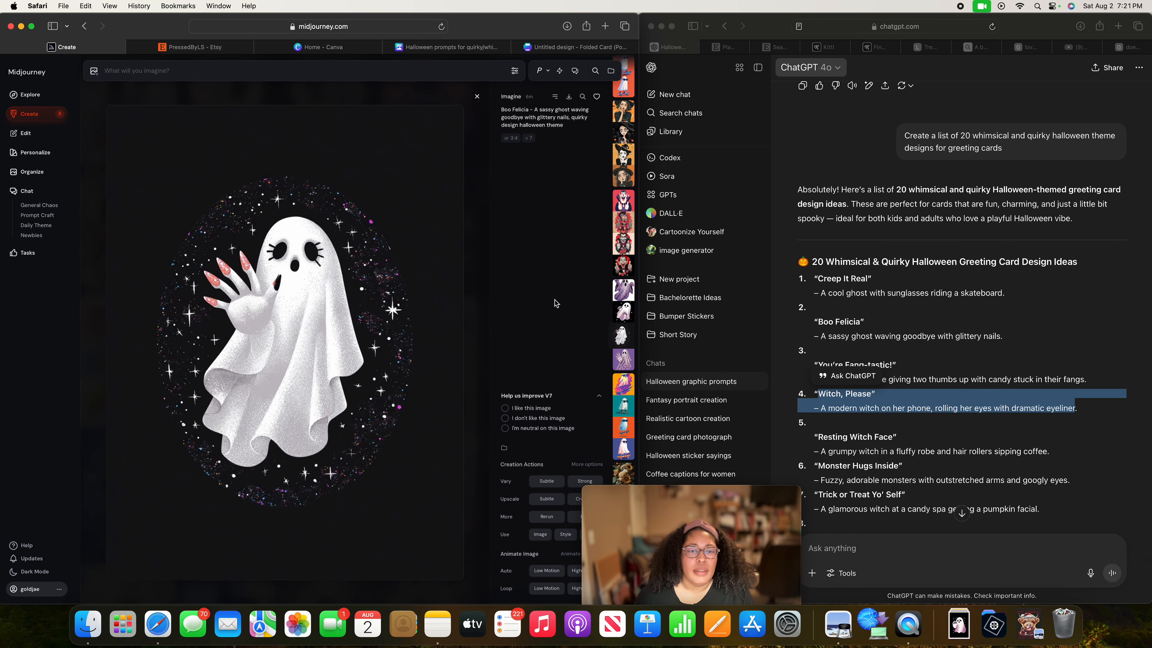
key("Down")
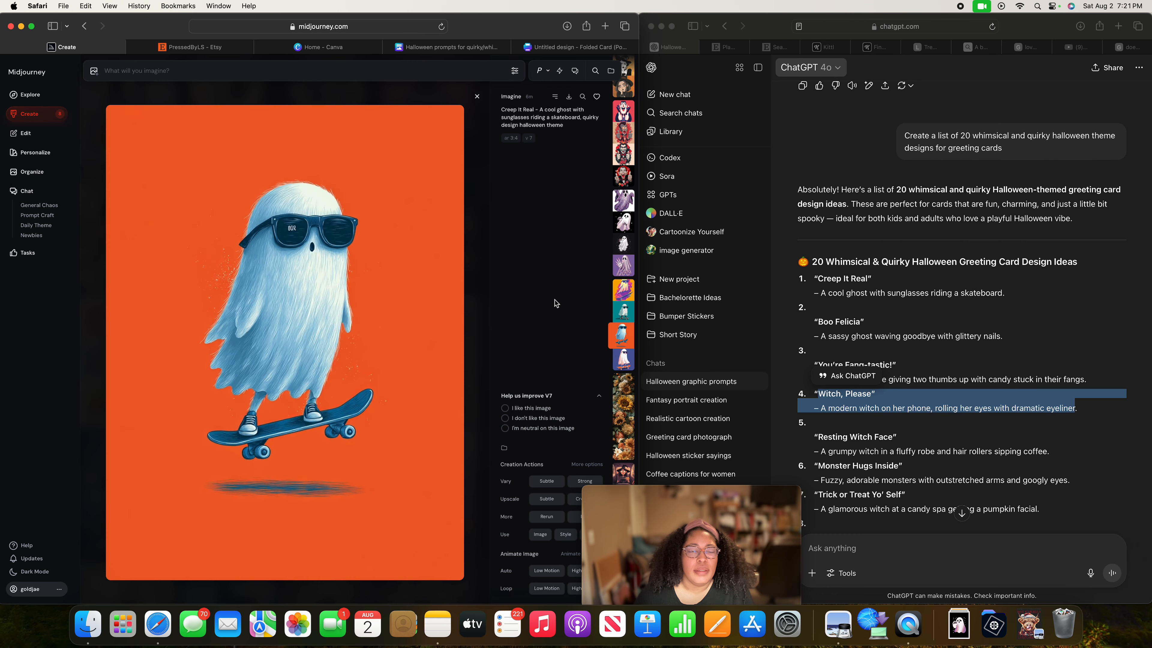
key("Down")
key("Down")
key("Up")
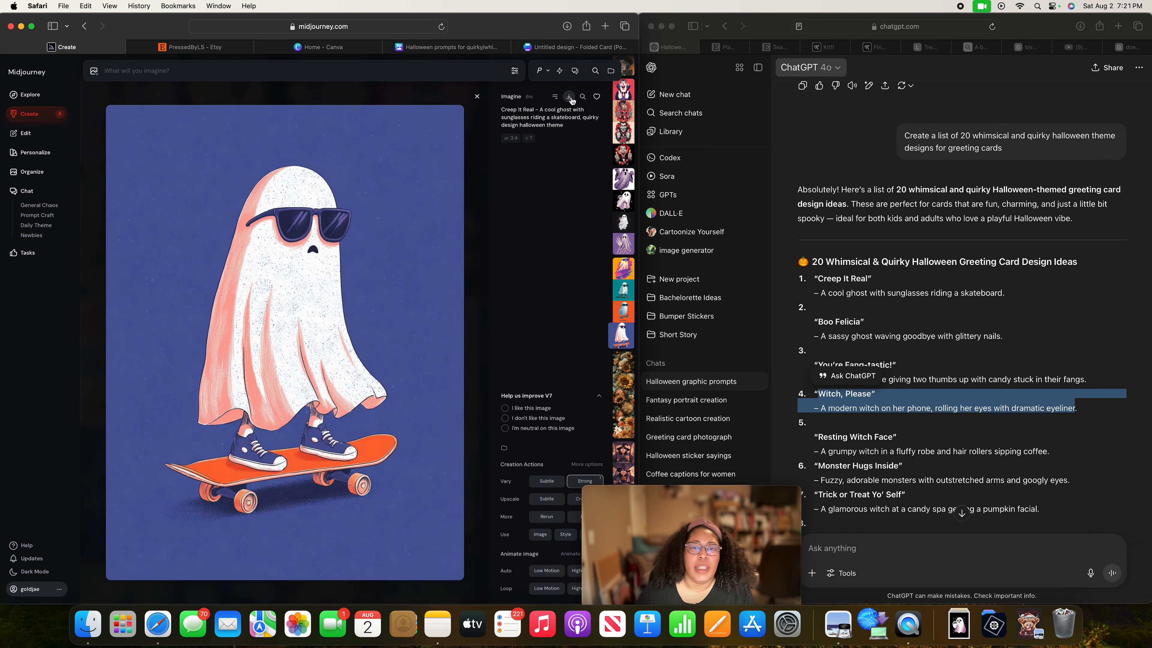
left_click(569, 97)
Switch to the Canva folded card and upload the three "Witch, Please" images, the "Boo Felicia" ghost and the "Creep It Real" ghost from Downloads.
left_click(545, 51)
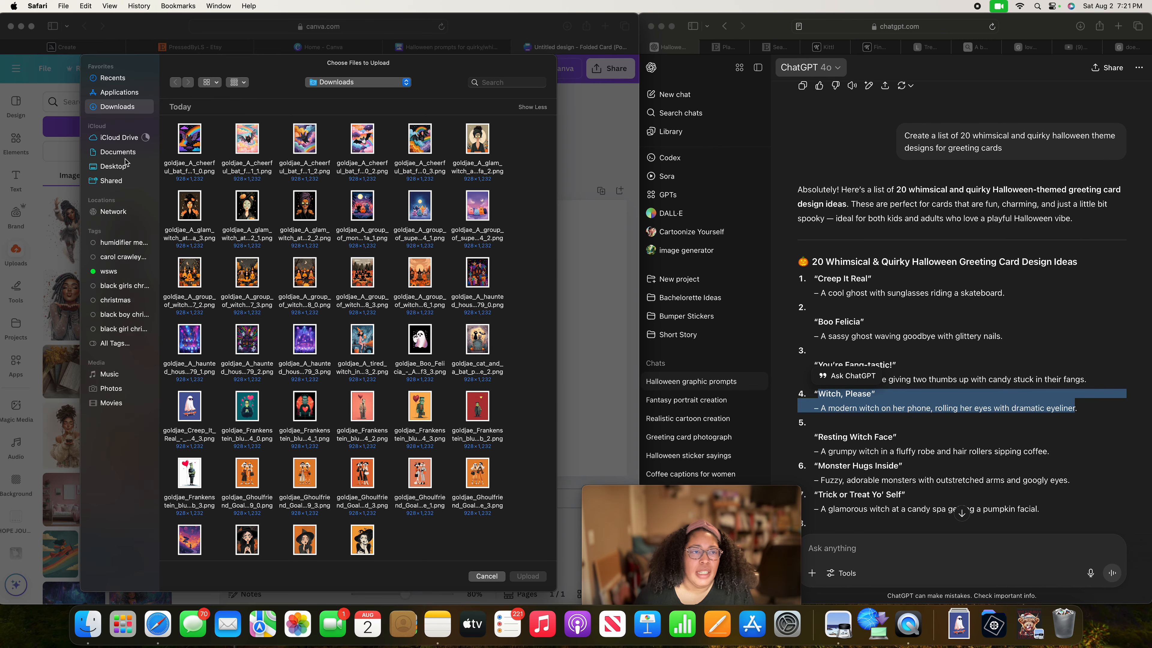
scroll(331, 385, "down", 5)
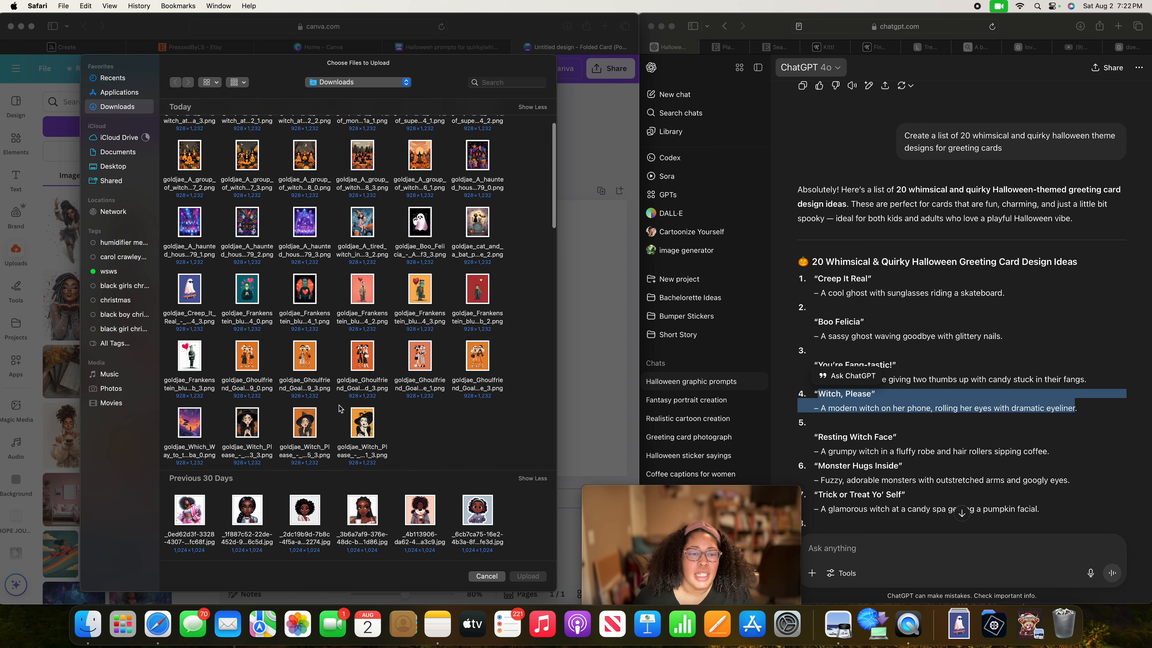
left_click_drag(400, 397, 231, 428)
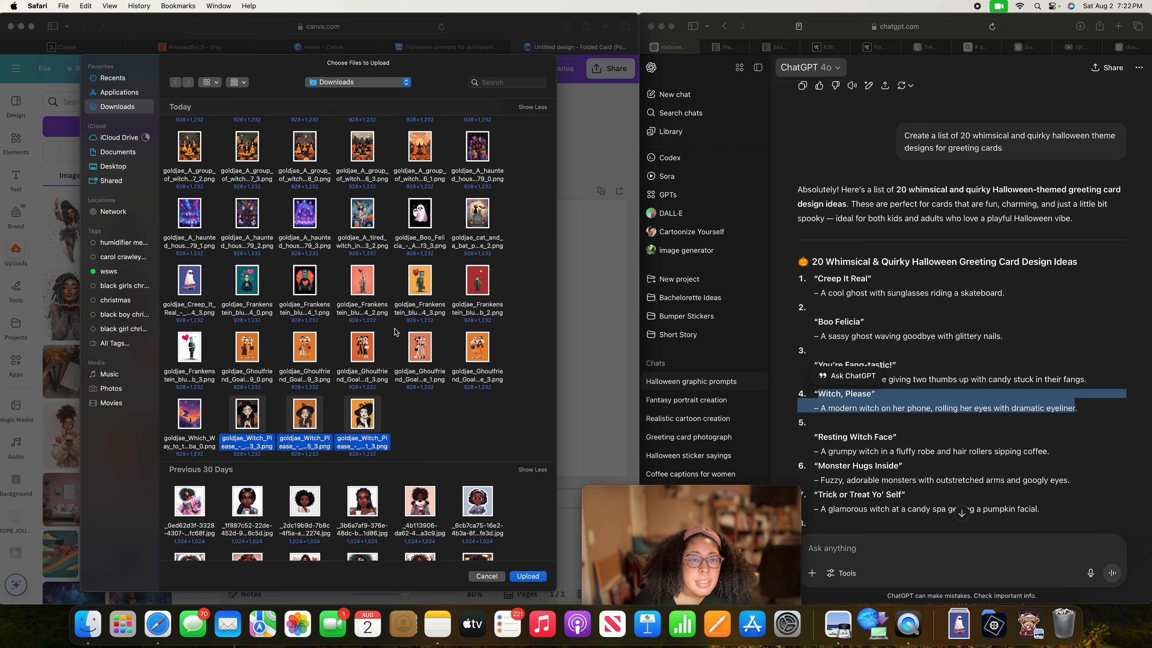
scroll(408, 295, "up", 3)
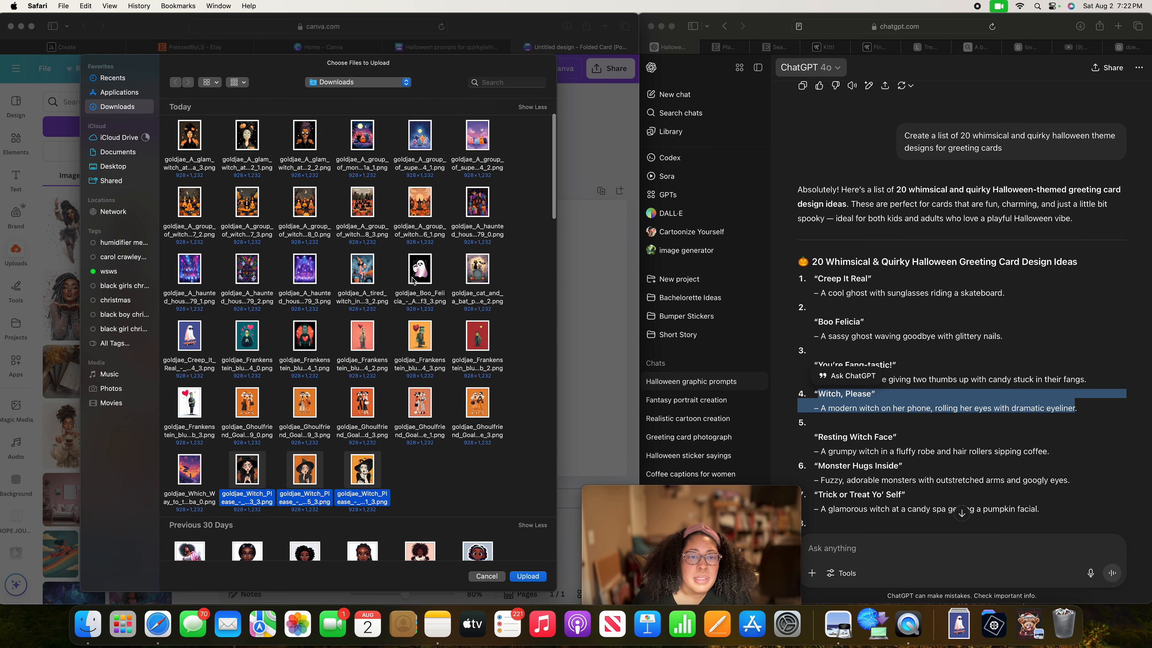
left_click(413, 278, "super")
scroll(366, 300, "up", 1)
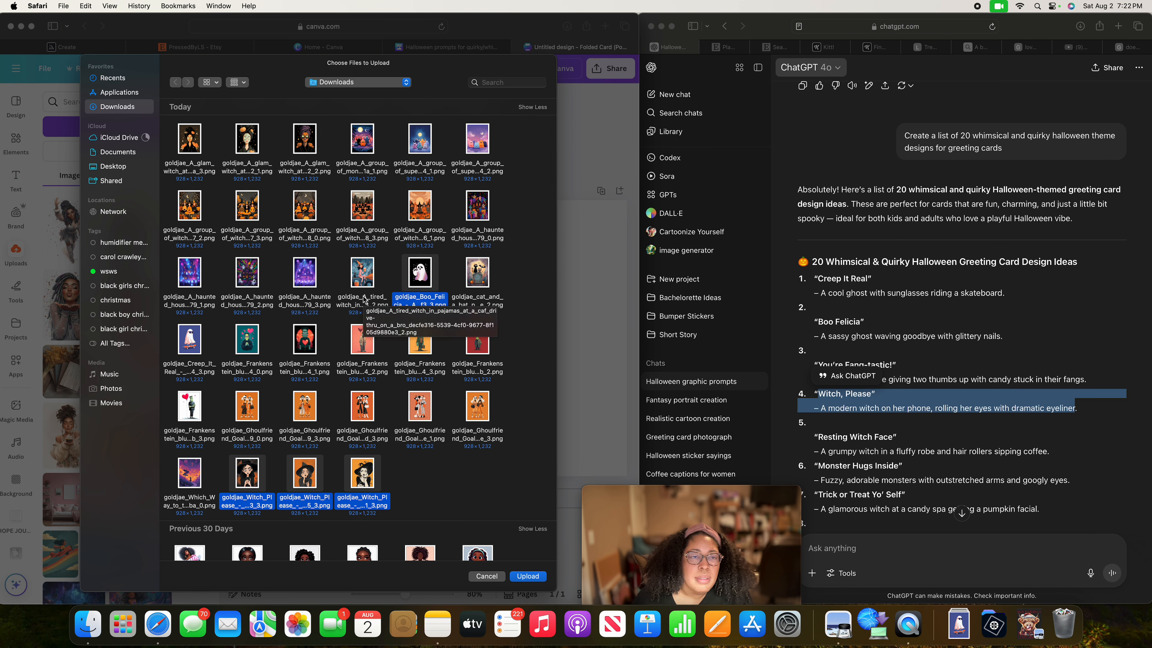
scroll(365, 299, "up", 3)
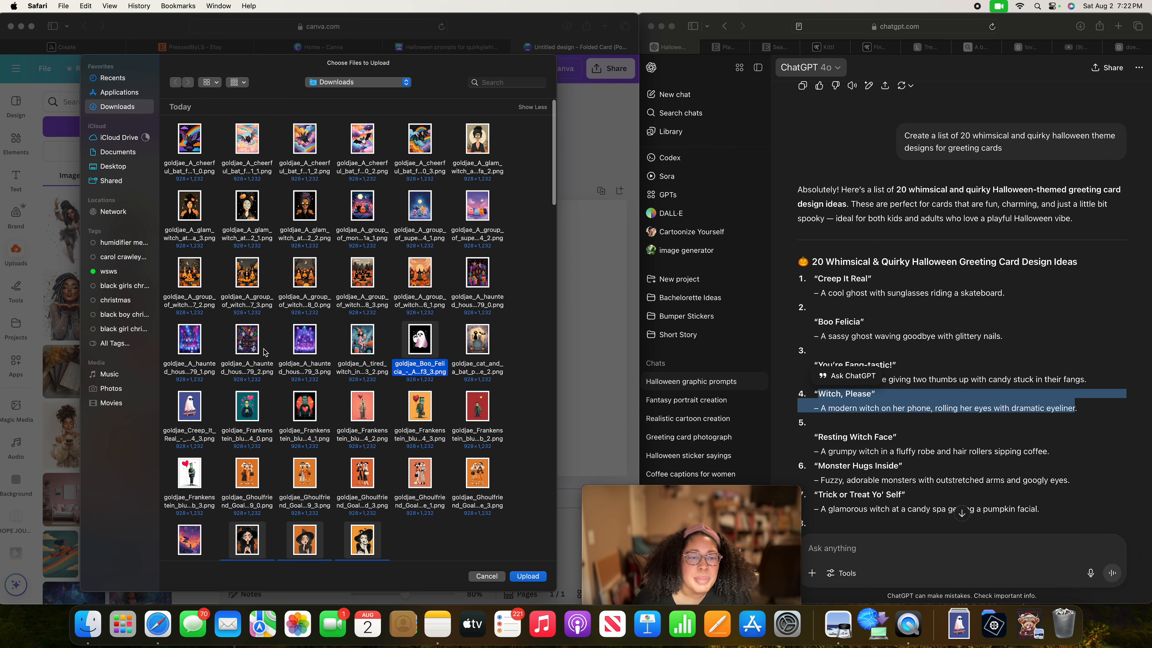
scroll(352, 437, "down", 3)
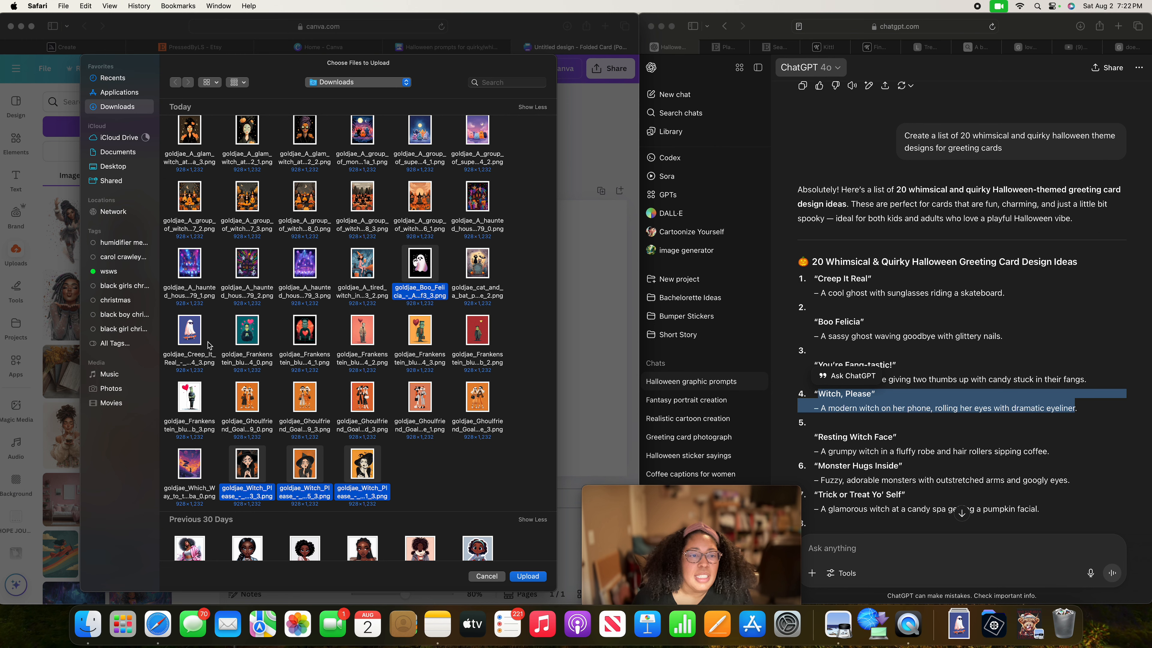
left_click(527, 575)
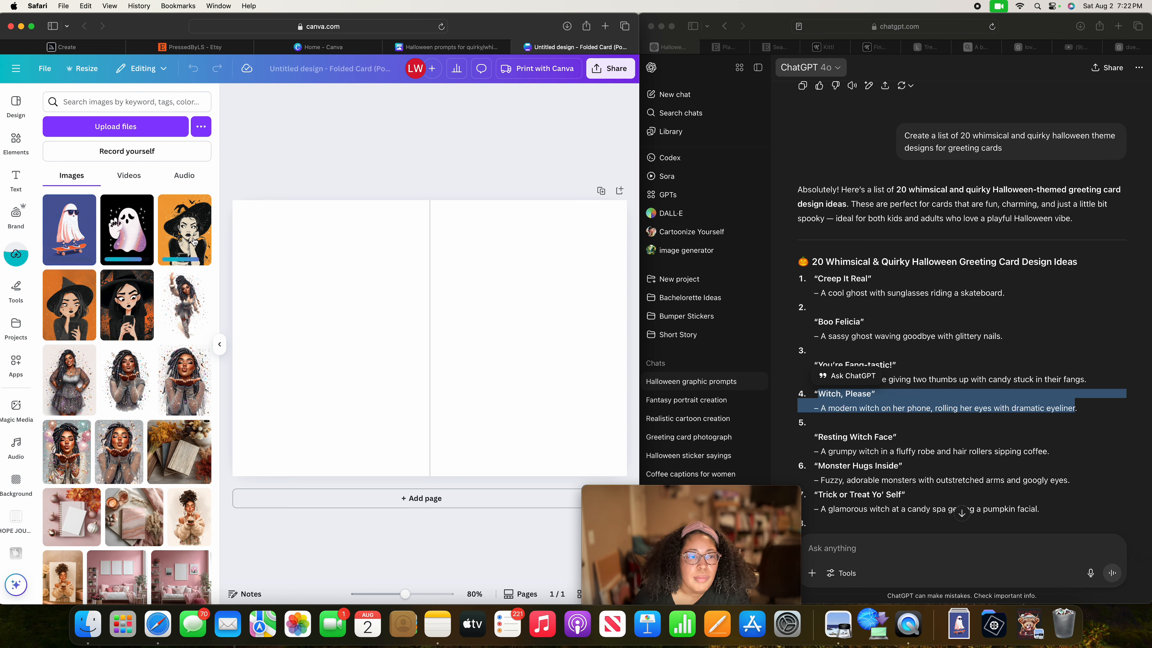
Place the scowling witch holding her phone on the right half of the folded card and enlarge it to fill the panel's full height.
scroll(122, 320, "down", 1)
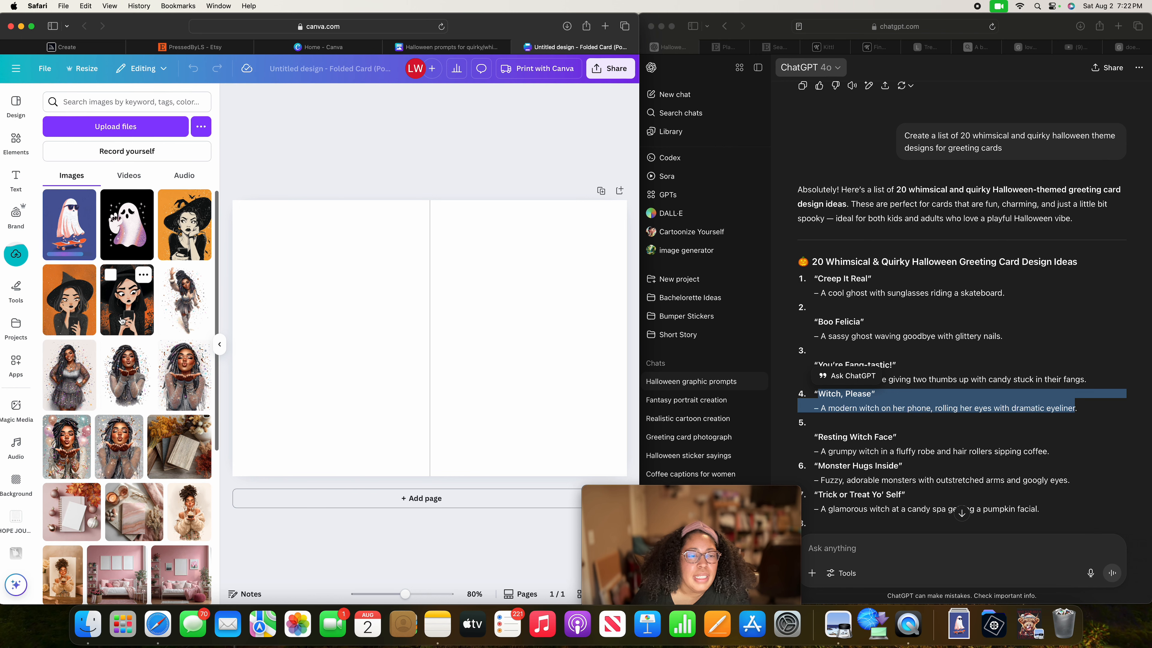
left_click_drag(127, 324, 447, 247)
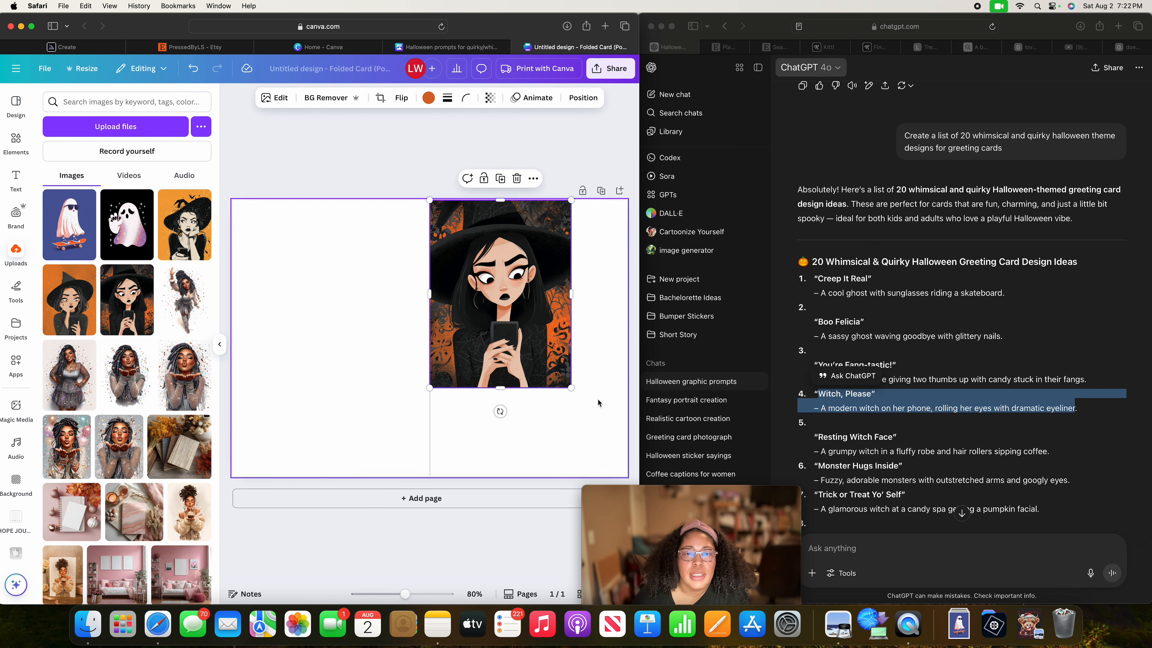
left_click_drag(570, 387, 610, 472)
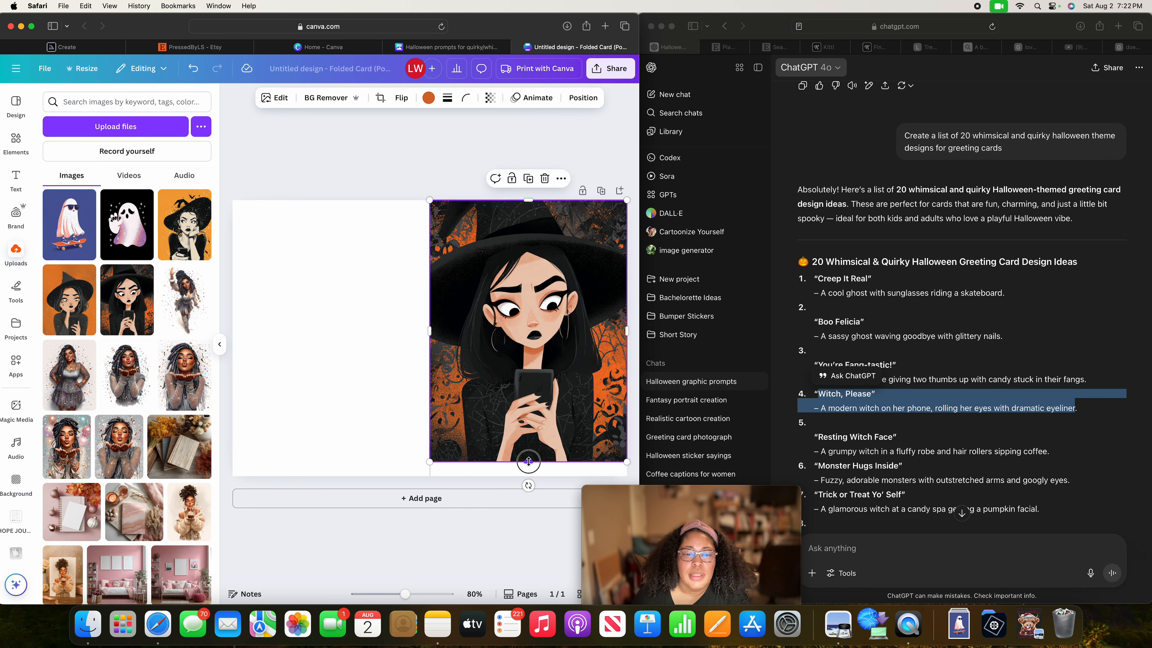
left_click_drag(528, 462, 527, 475)
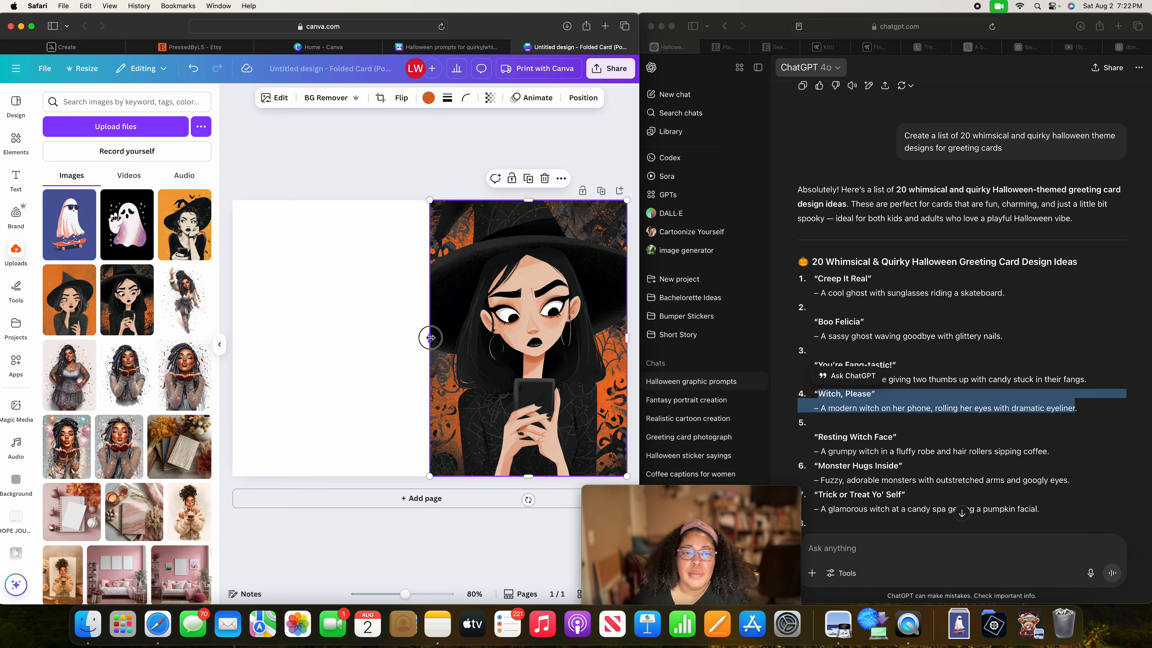
Extend the witch image's left edge slightly past the fold line, making it 5.1 wide by 7 high, and deselect it.
left_click_drag(430, 337, 426, 337)
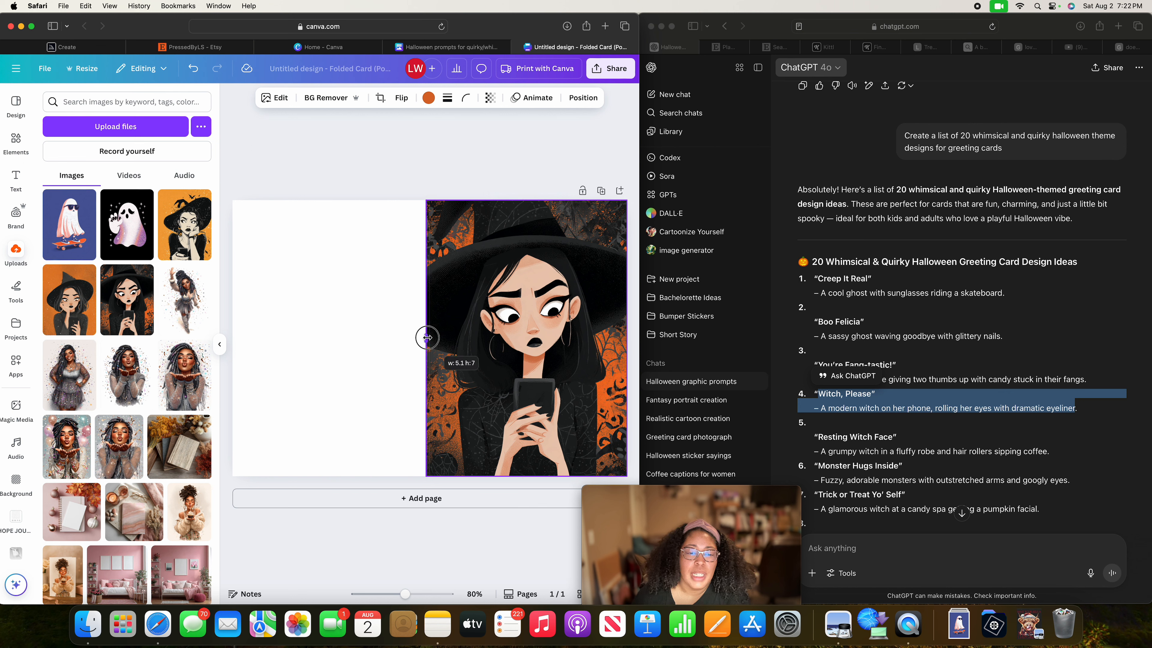
left_click_drag(427, 338, 427, 337)
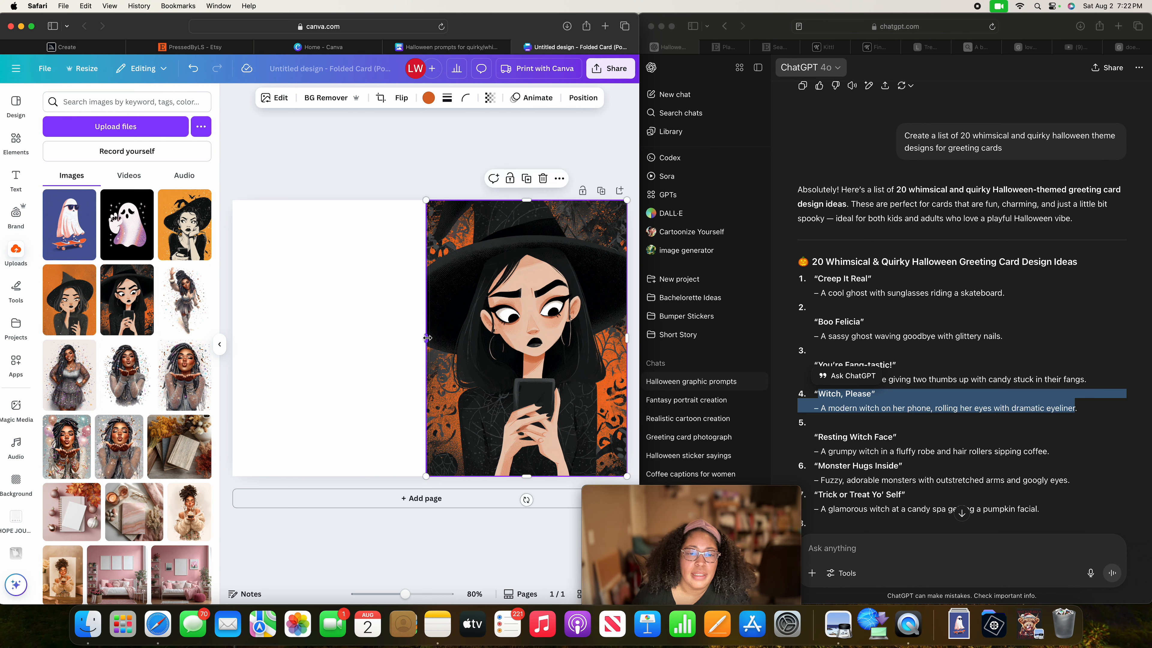
left_click(386, 359)
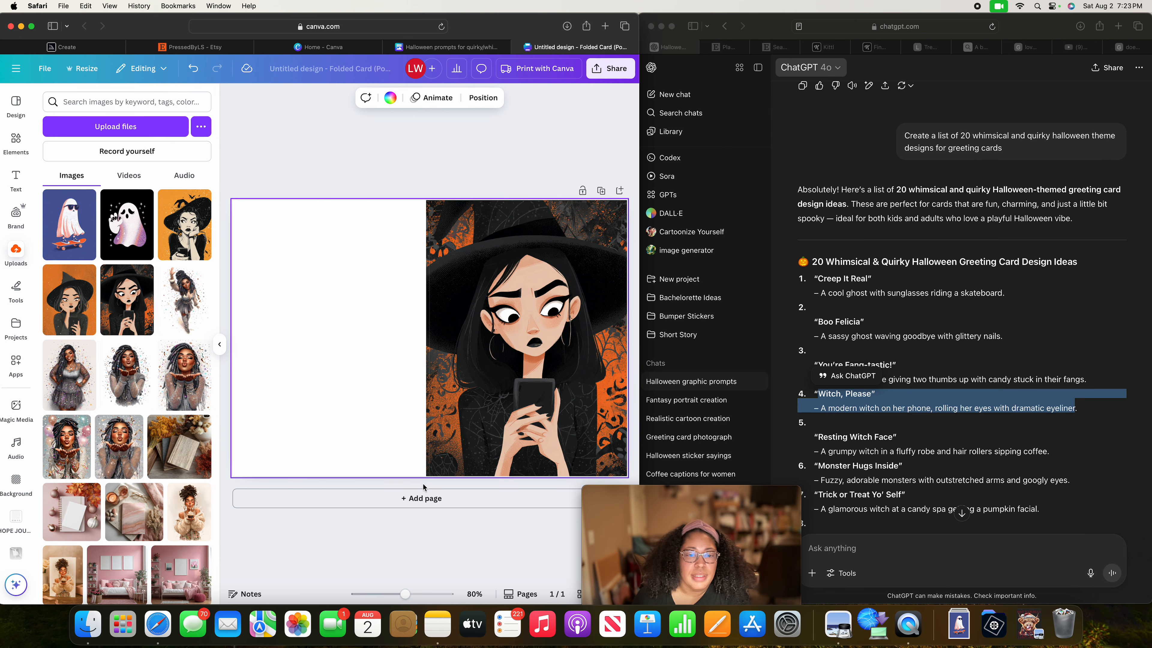
Add a second blank page to the folded card and widen the browser window to show more of the design.
left_click(421, 497)
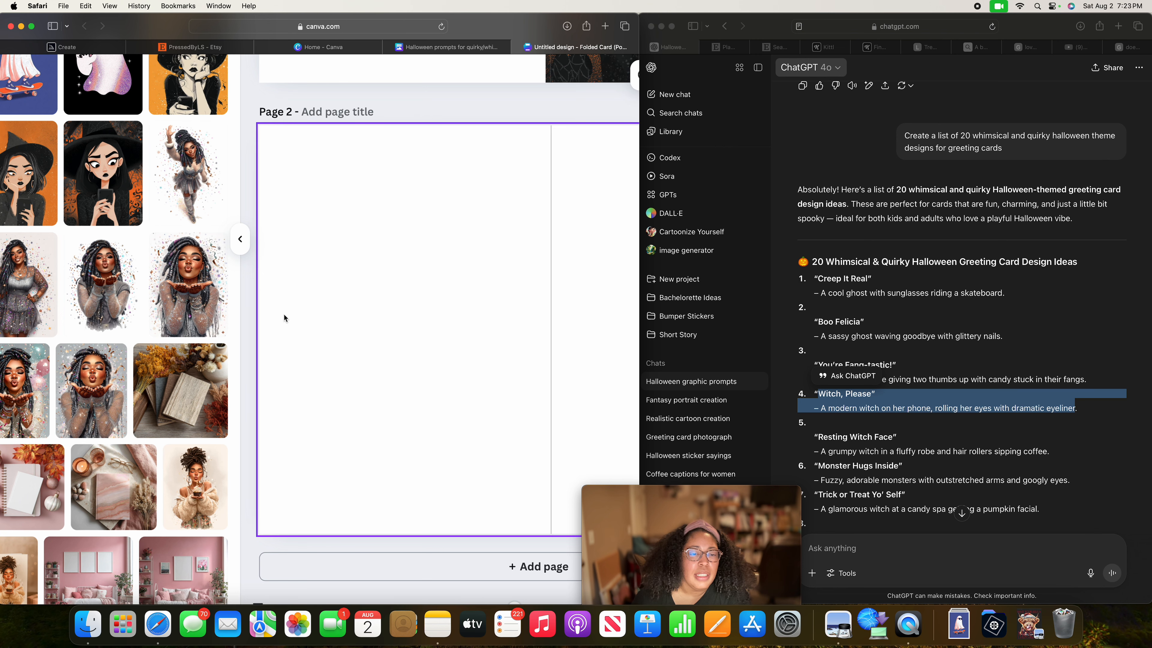
scroll(285, 319, "up", 5)
scroll(139, 358, "left", 1)
scroll(139, 358, "left", 2)
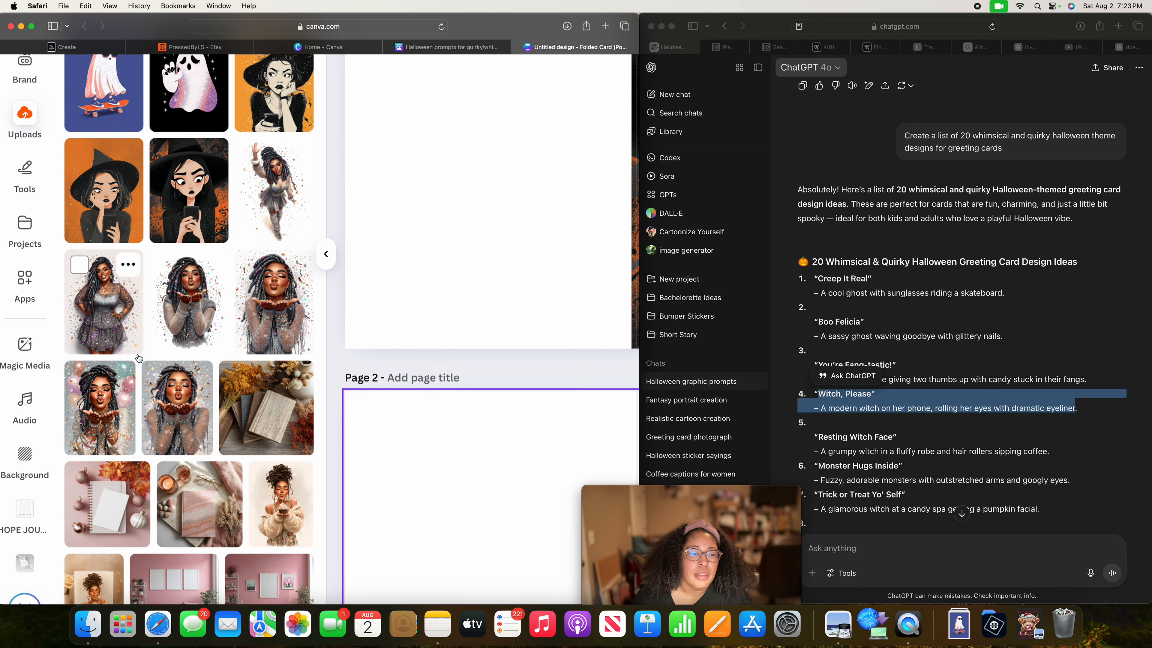
scroll(150, 370, "up", 5)
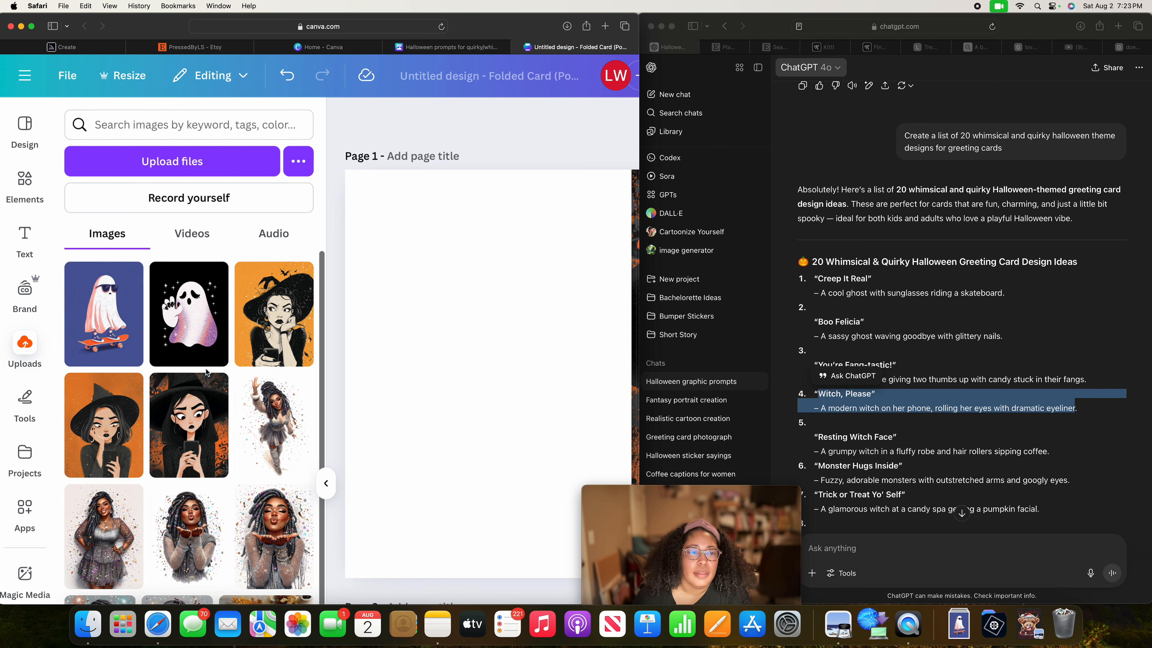
scroll(206, 372, "down", 2)
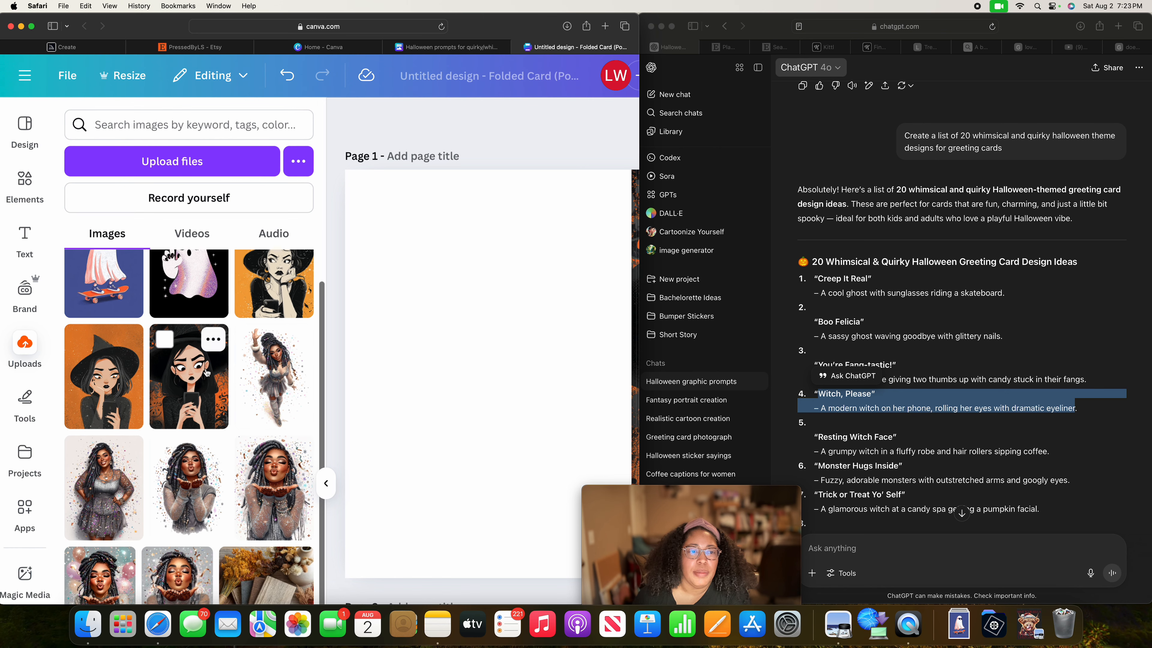
scroll(207, 372, "up", 2)
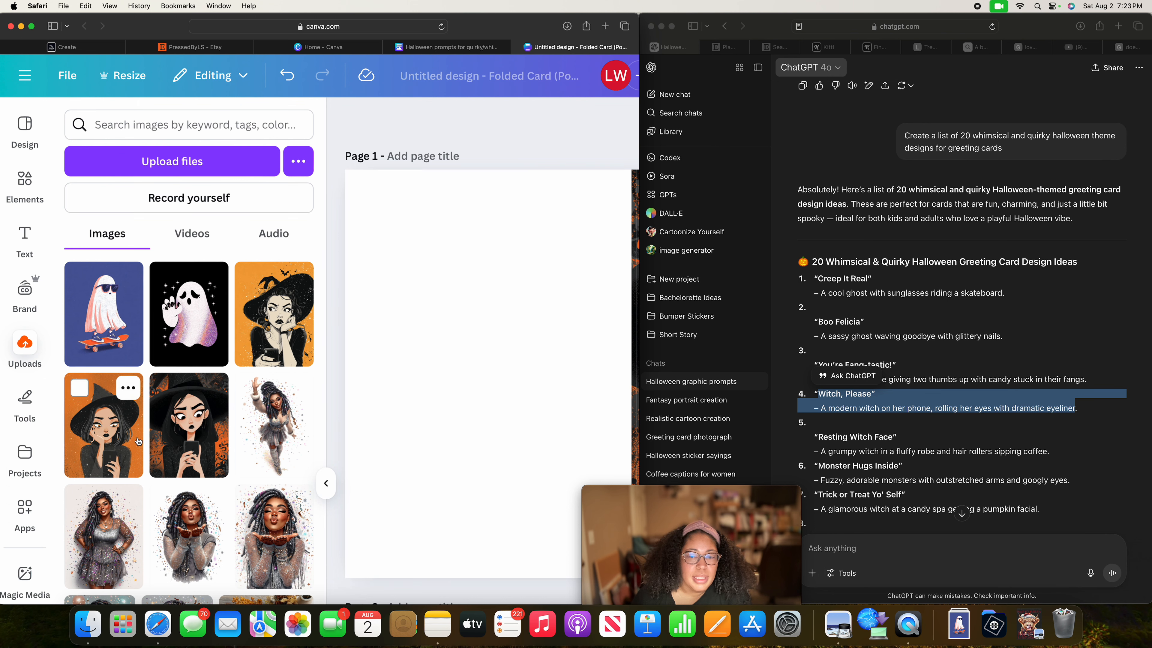
scroll(451, 421, "down", 5)
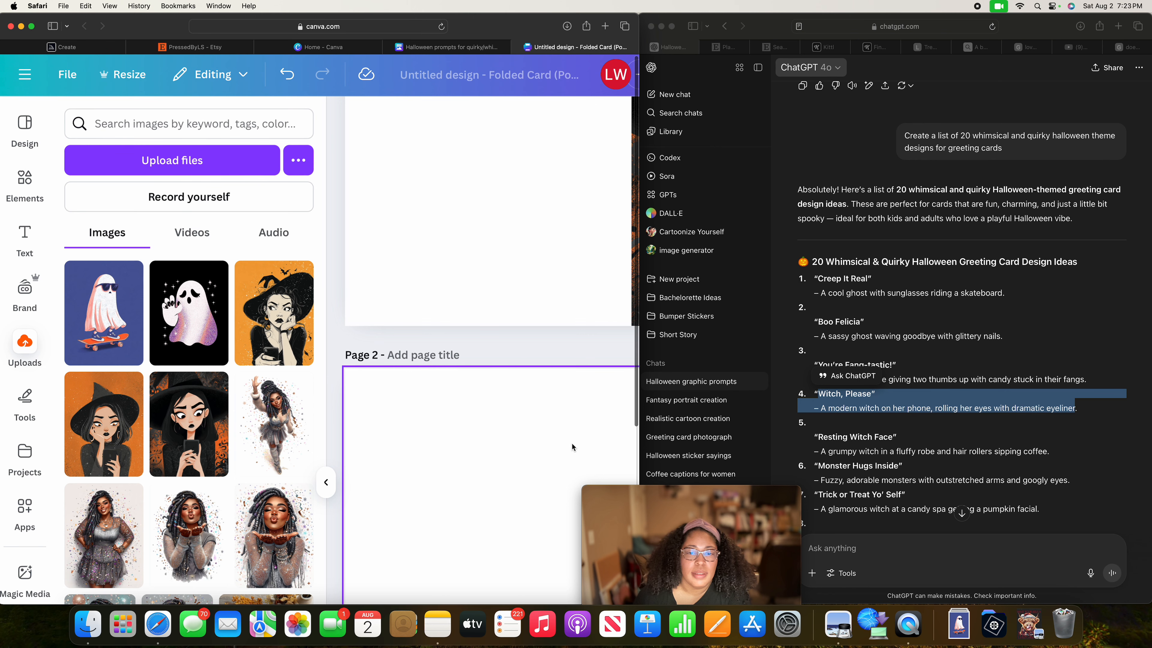
left_click_drag(638, 399, 783, 403)
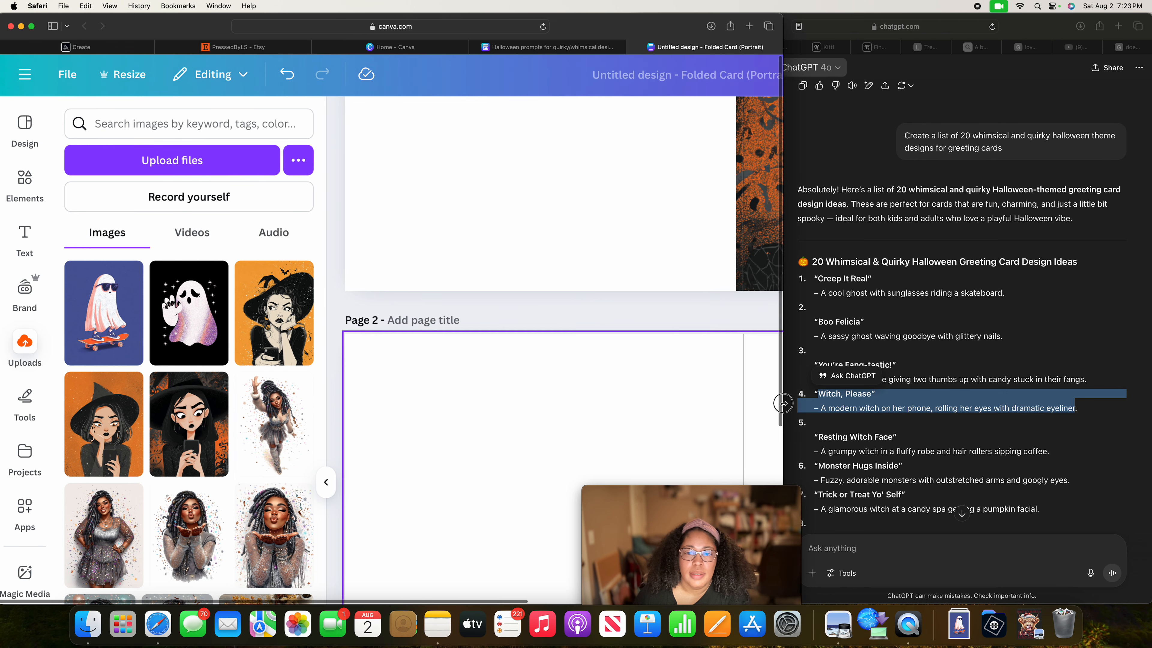
scroll(493, 515, "down", 6)
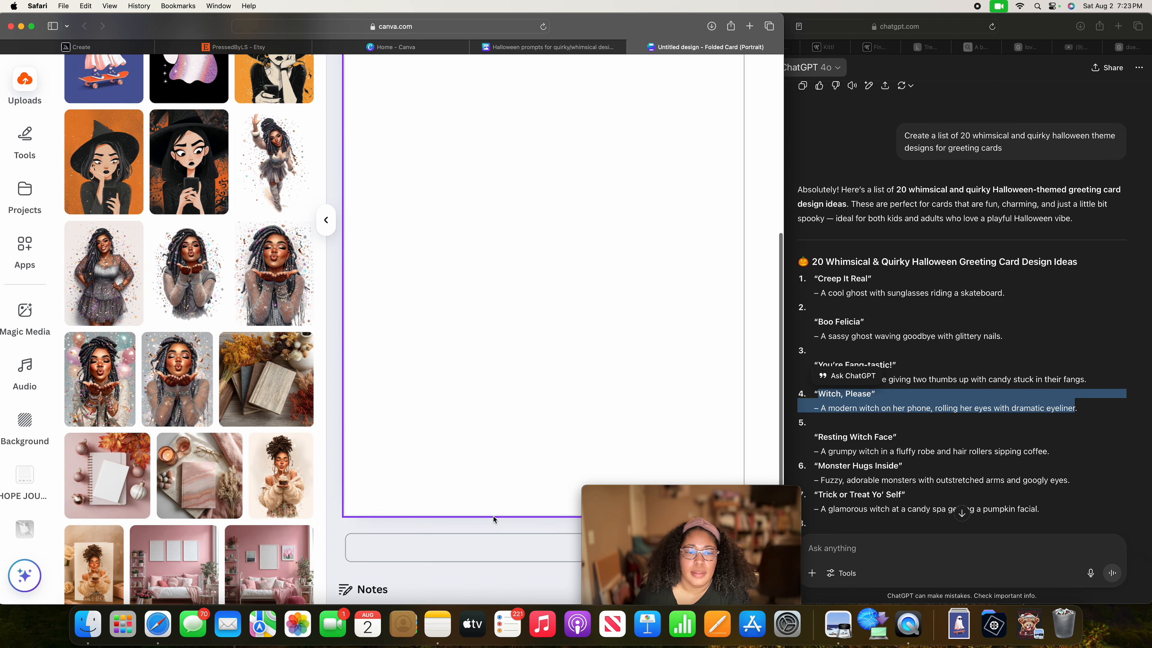
scroll(491, 286, "up", 10)
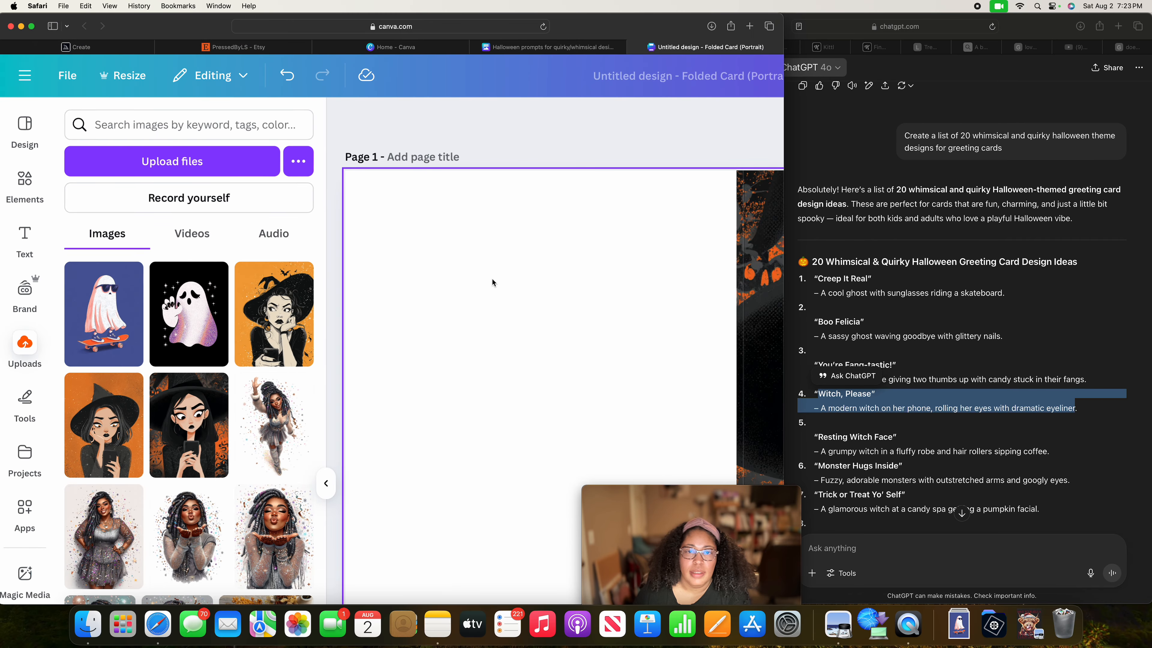
scroll(492, 278, "down", 10)
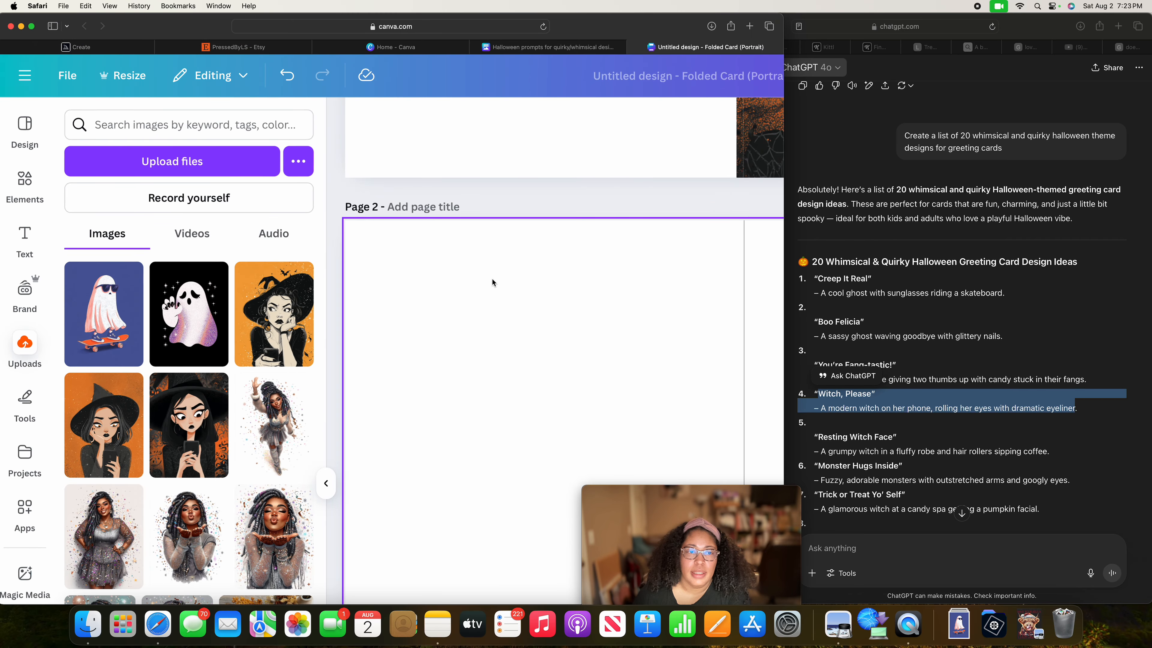
scroll(492, 278, "down", 1)
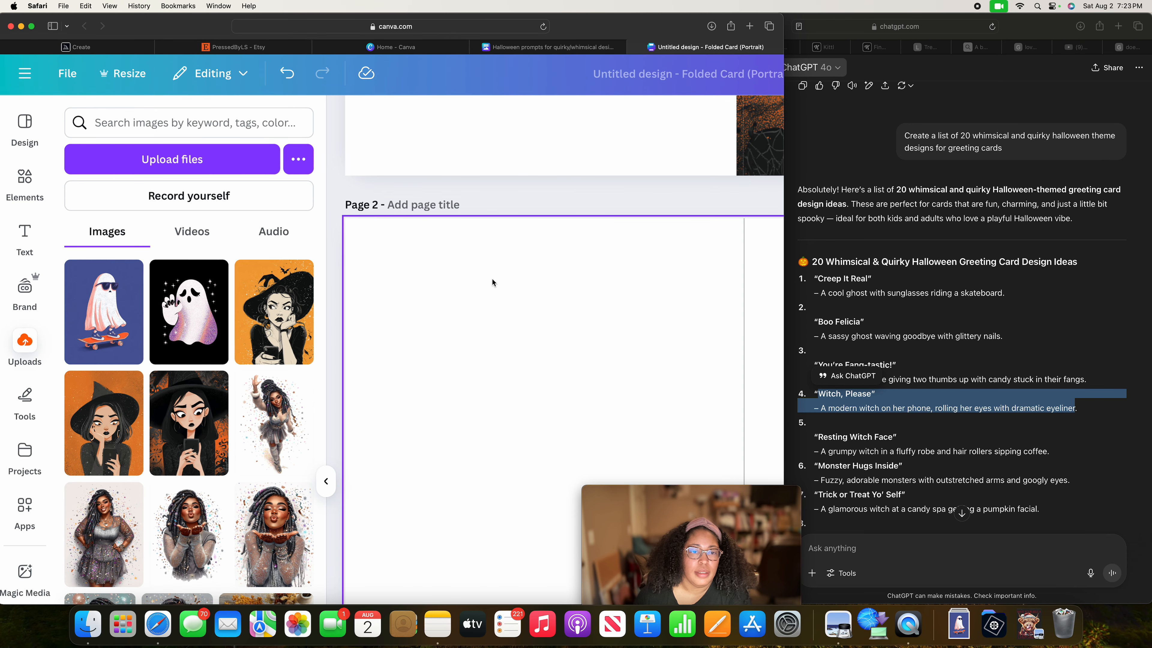
scroll(492, 282, "up", 1)
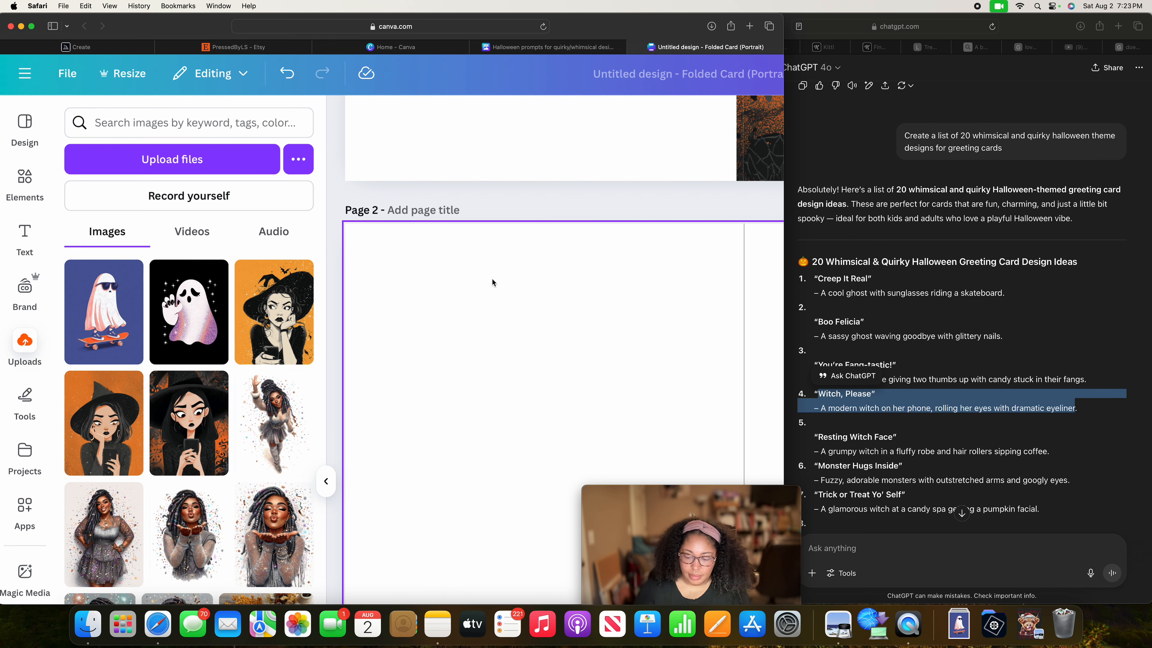
Review the witch artwork on page 1 and the blank page 2 of the folded card.
scroll(492, 278, "up", 2)
scroll(492, 278, "up", 5)
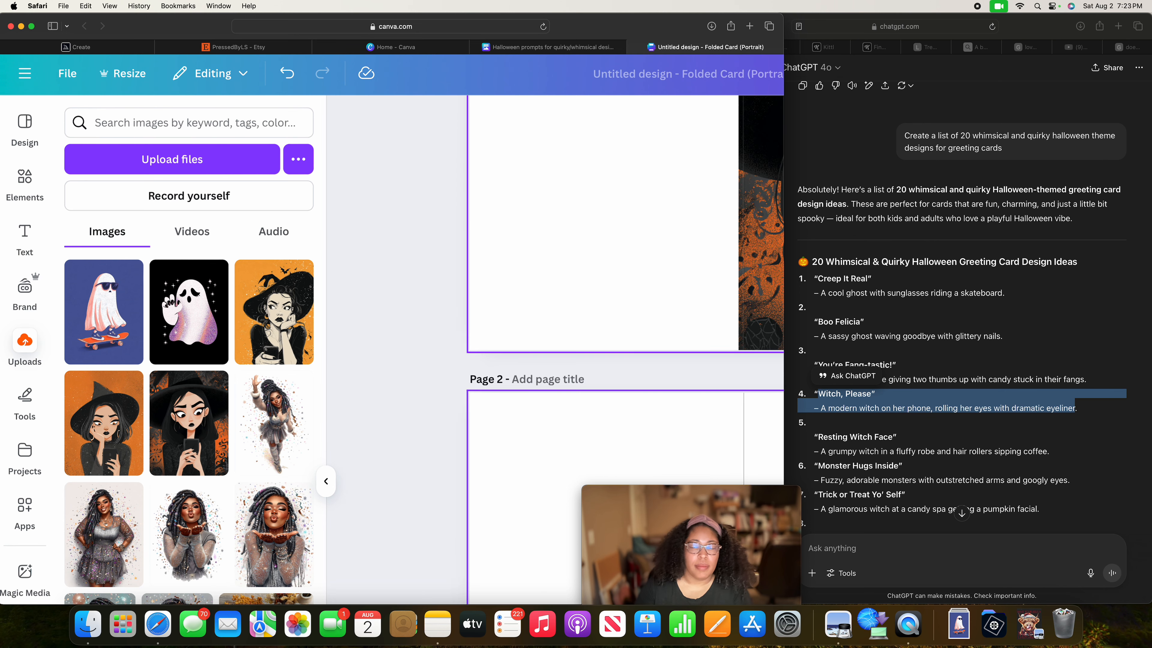
scroll(643, 263, "right", 6)
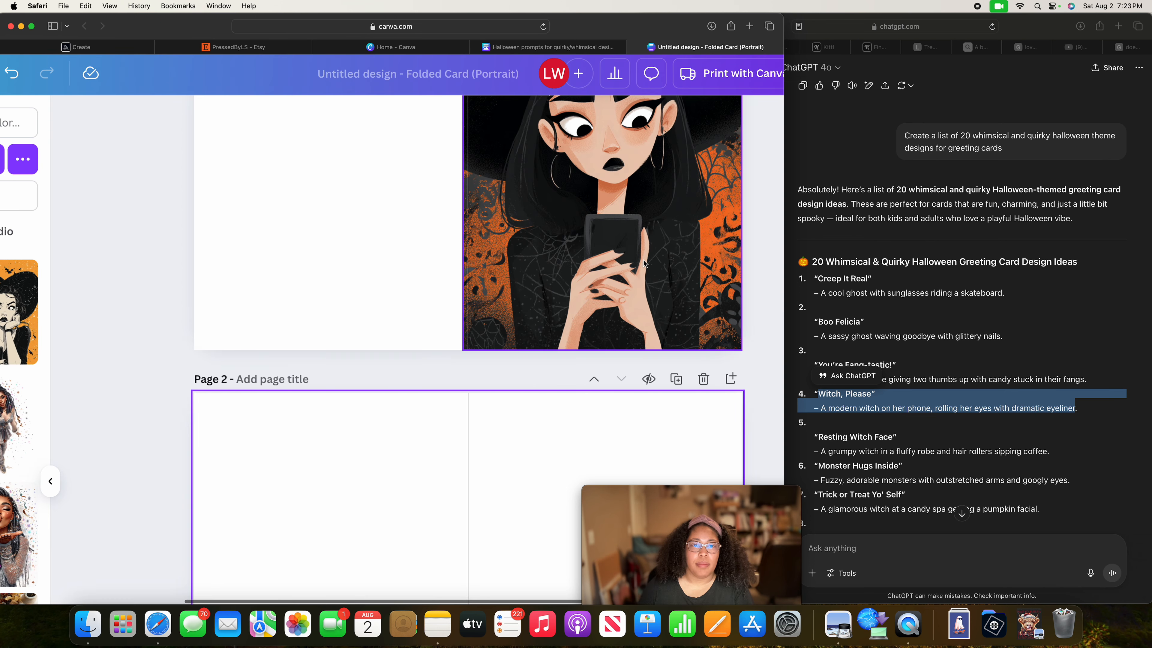
scroll(644, 263, "down", 3)
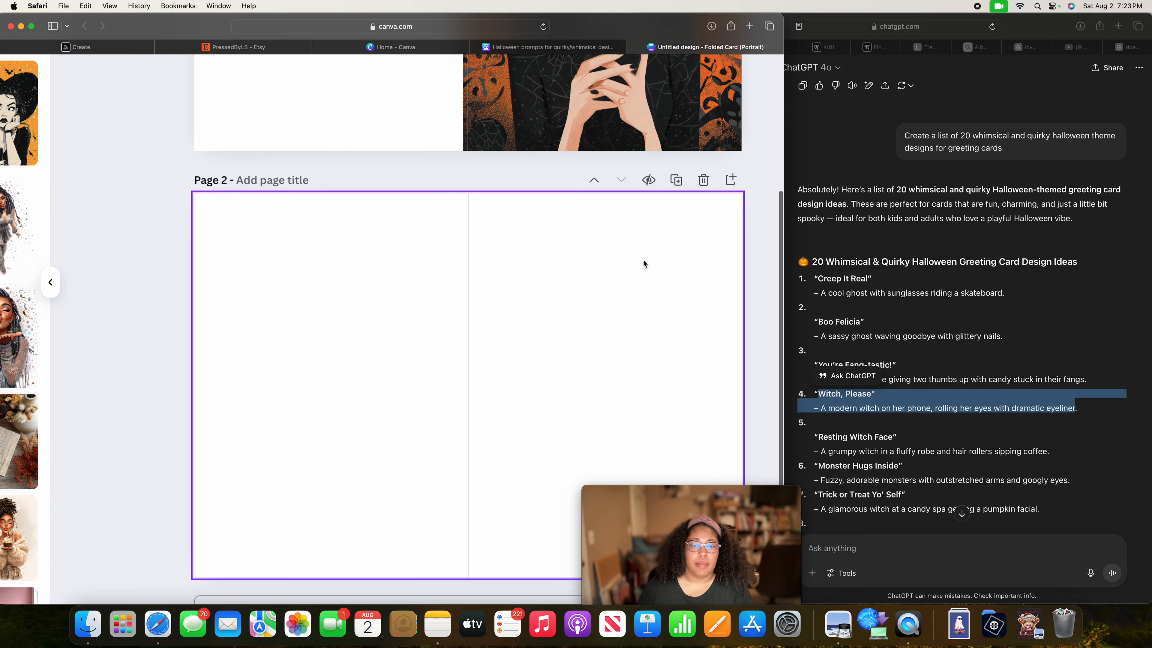
scroll(643, 264, "up", 8)
scroll(252, 262, "left", 2)
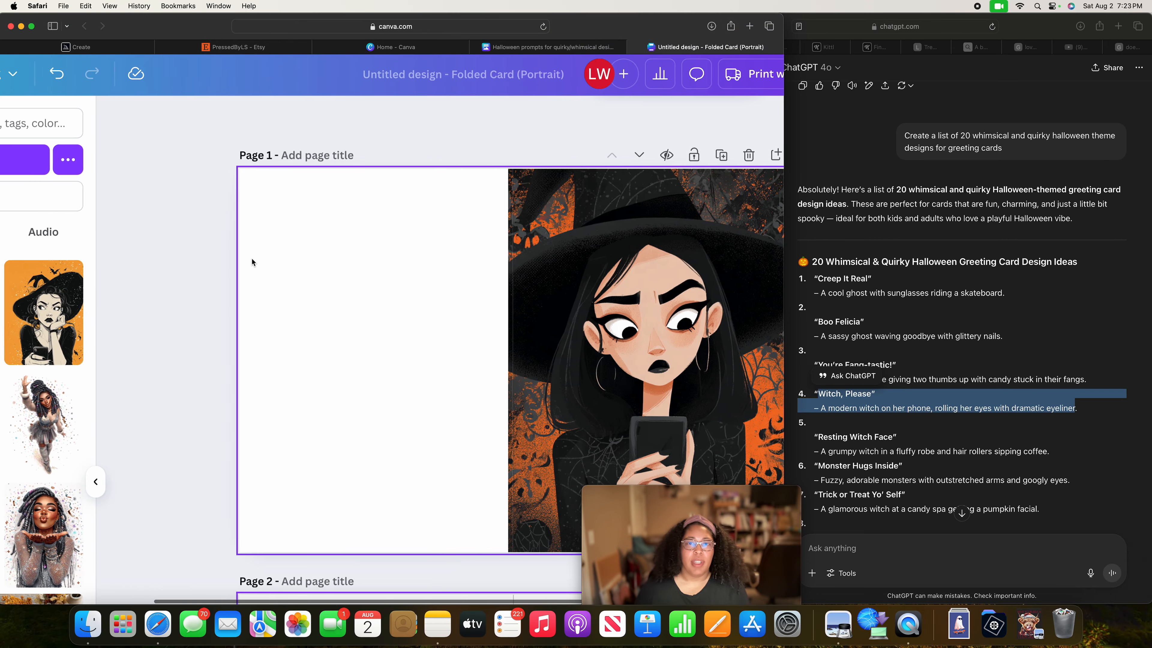
scroll(252, 262, "left", 8)
scroll(252, 262, "down", 3)
scroll(252, 262, "up", 3)
scroll(419, 313, "down", 5)
scroll(418, 310, "right", 3)
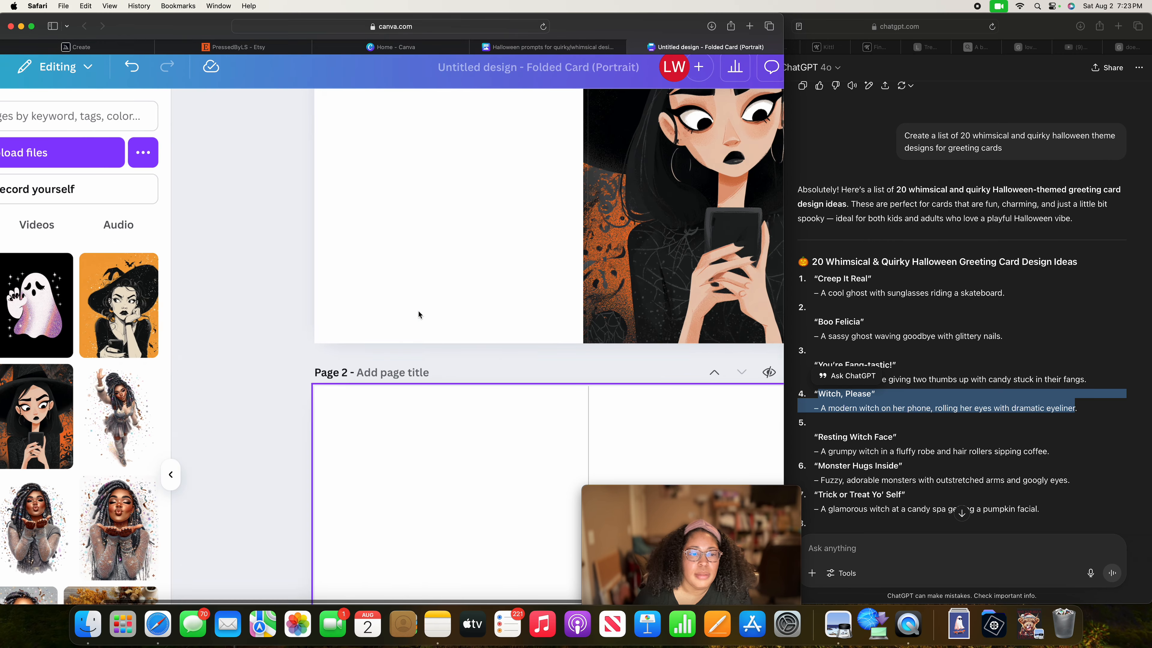
scroll(418, 311, "down", 3)
scroll(418, 311, "left", 1)
scroll(418, 311, "up", 3)
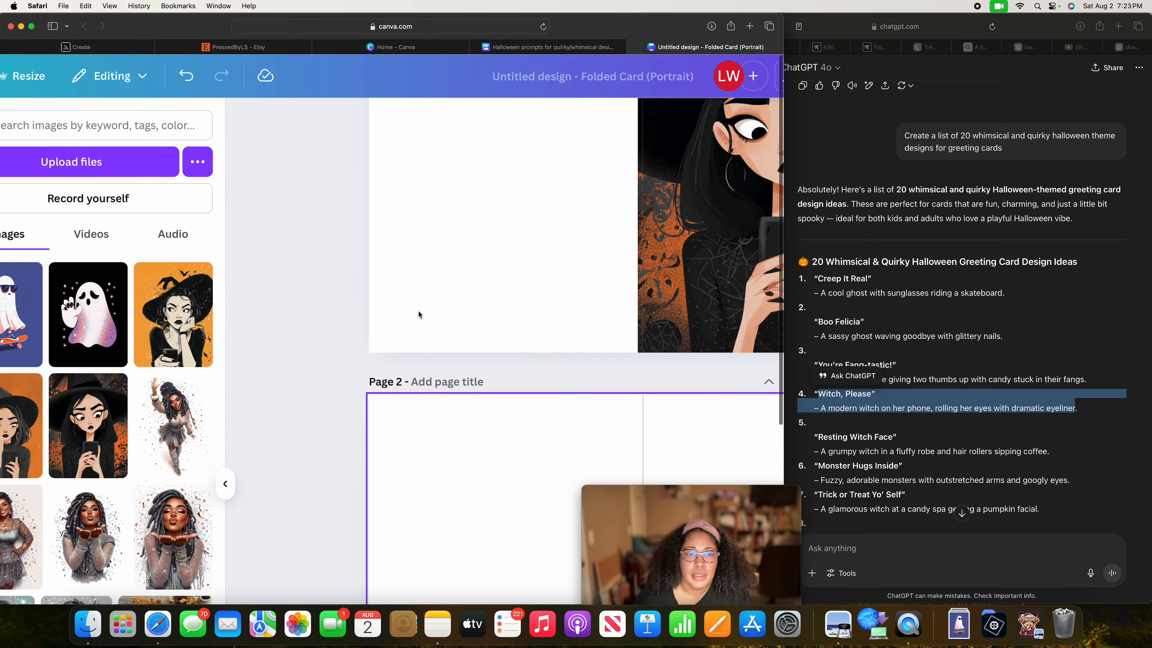
key("ctrl+Up")
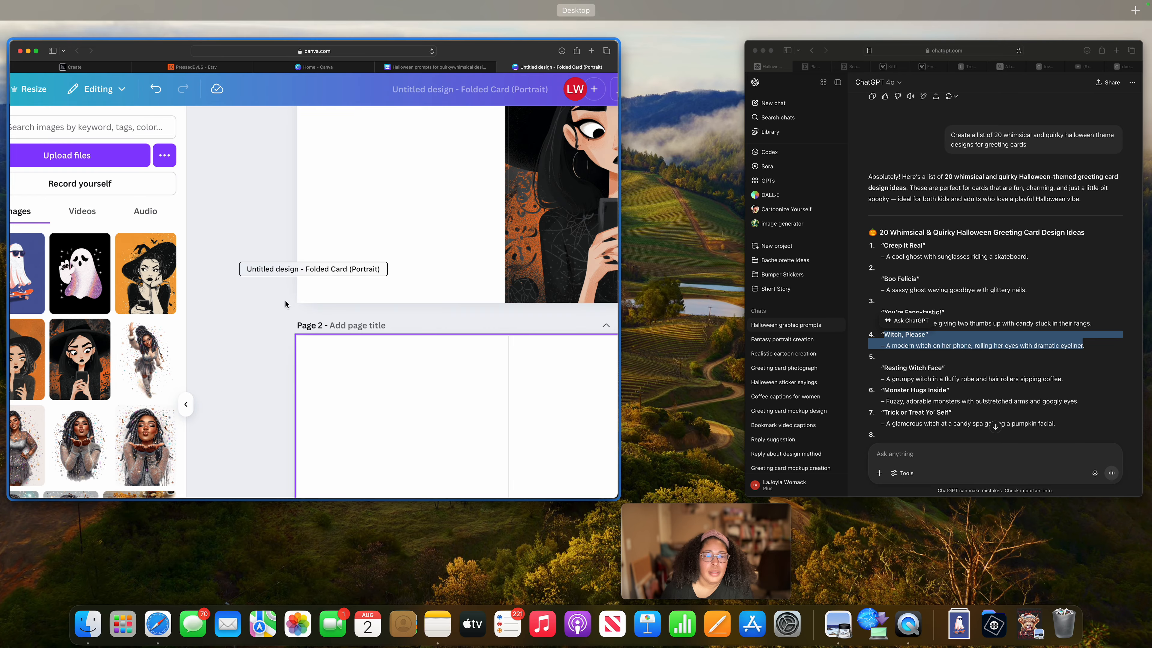
left_click(273, 295)
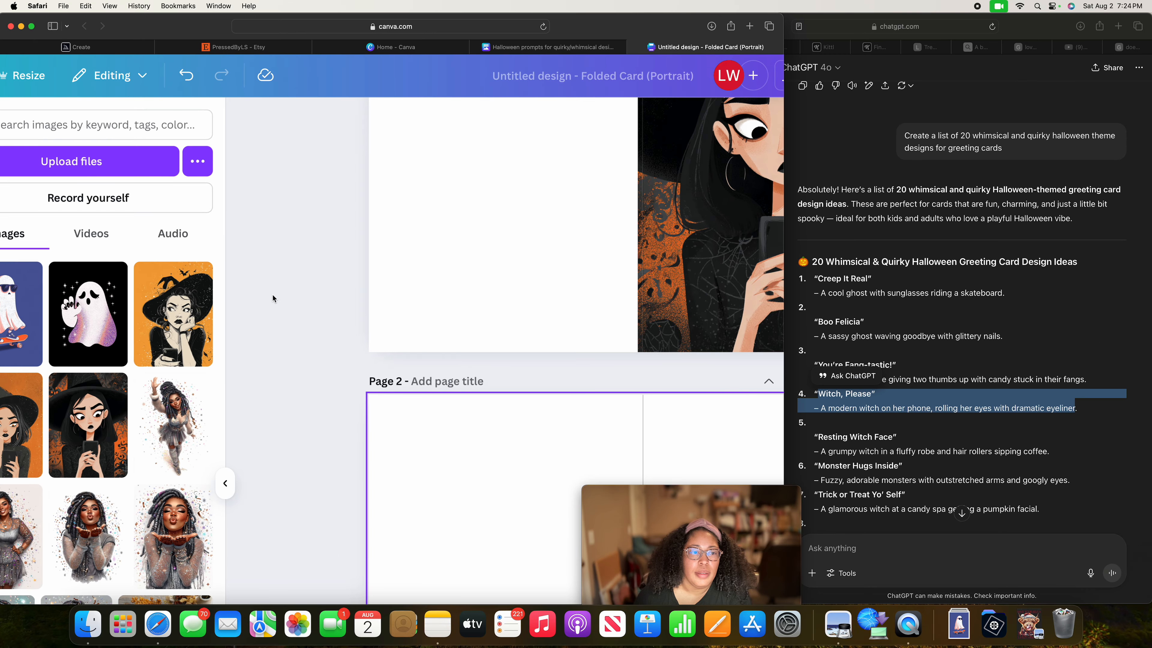
scroll(272, 298, "left", 5)
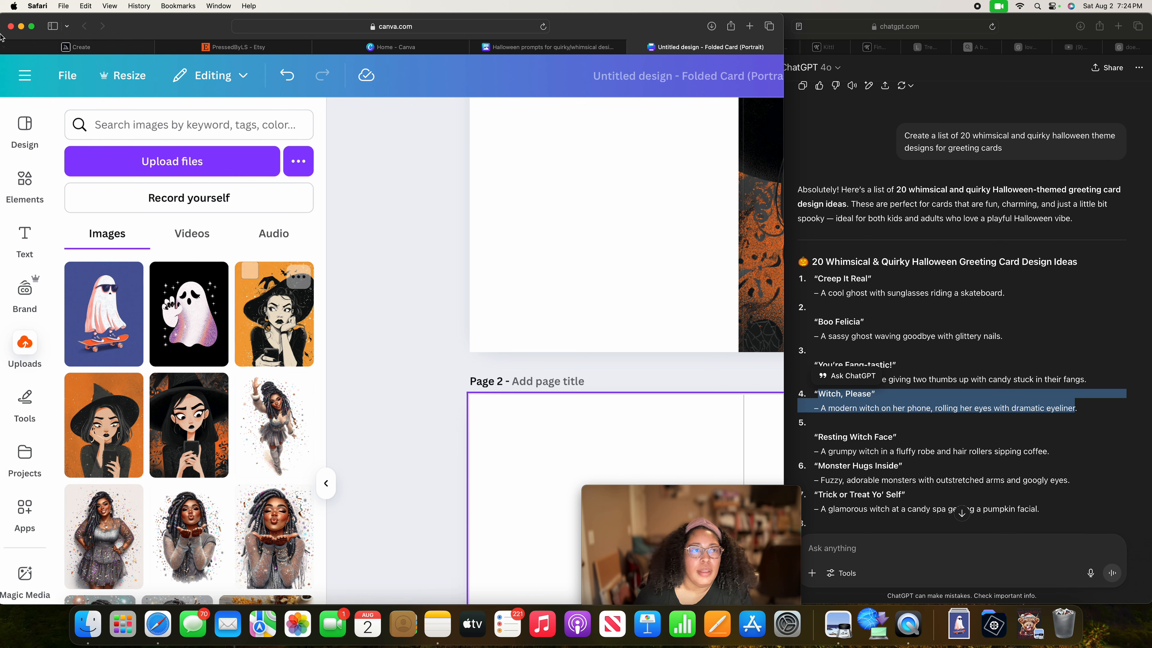
left_click(110, 6)
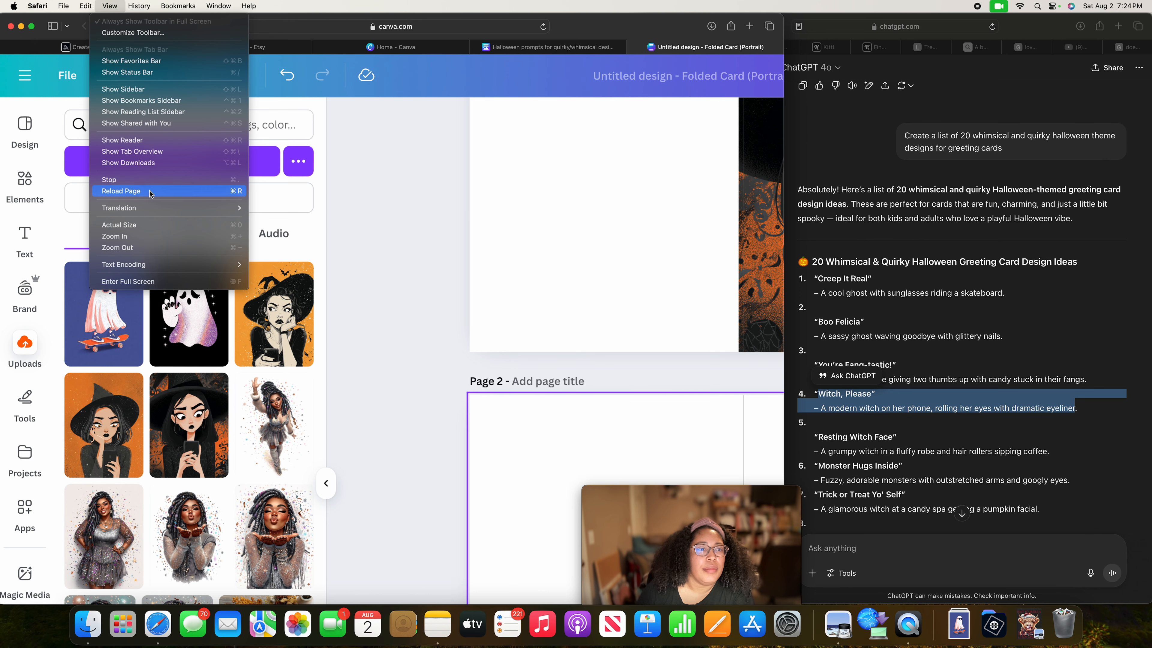
left_click(126, 248)
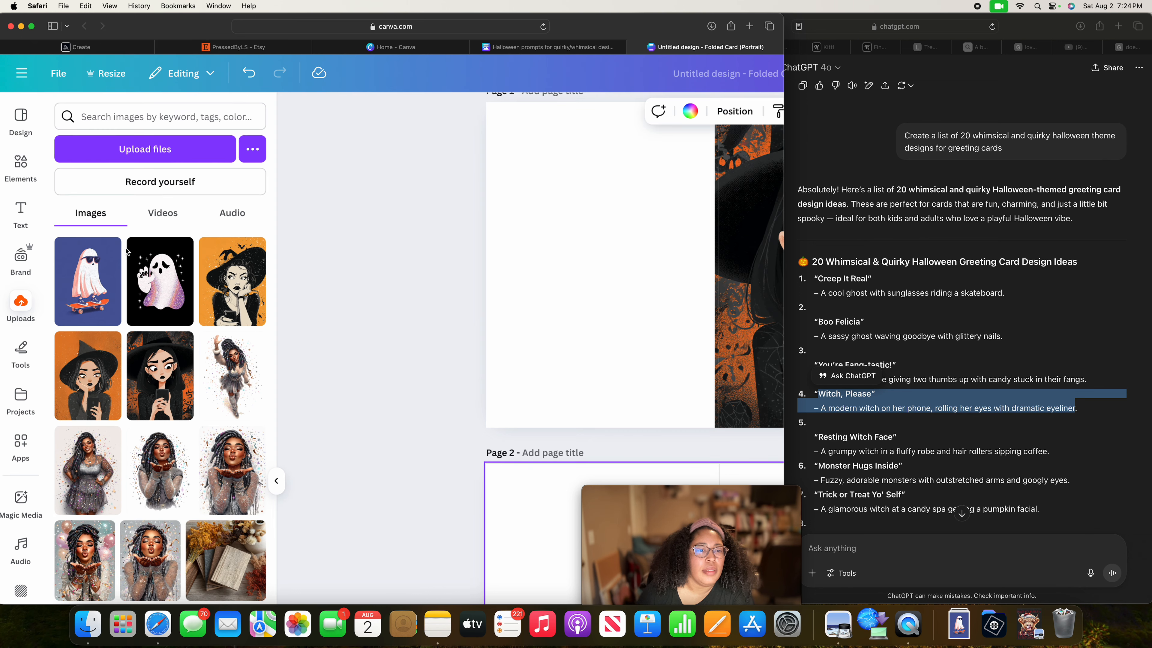
key("super+plus")
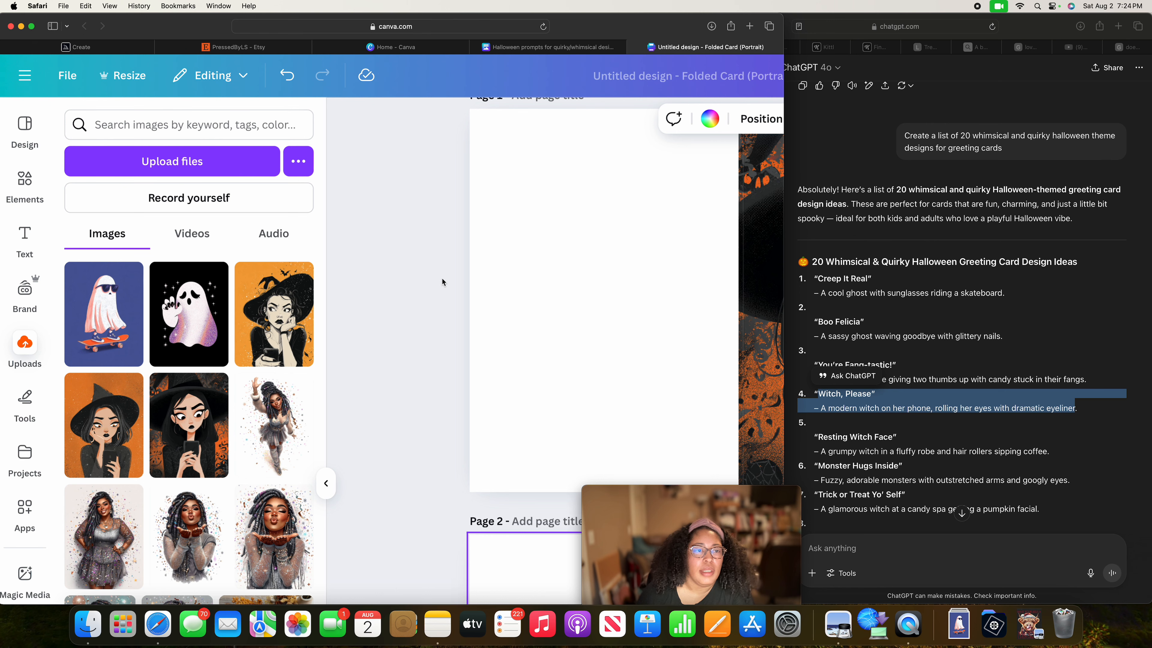
Reduce the design canvas zoom to about 59% so all of page 2 and part of page 1 fit.
scroll(521, 271, "right", 6)
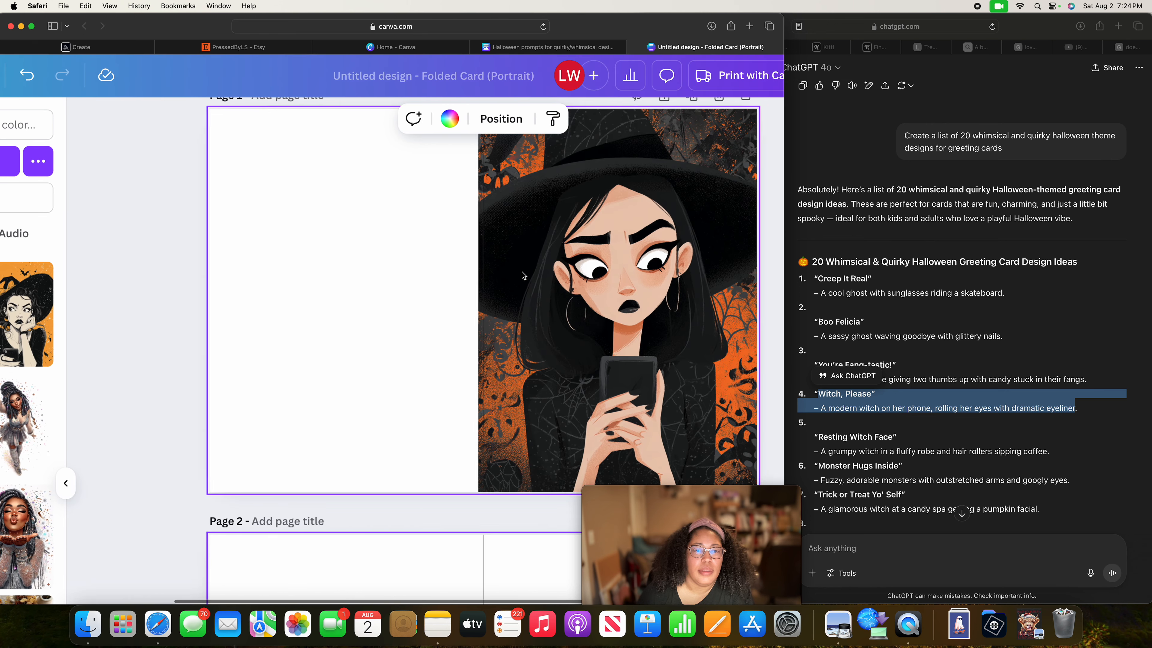
scroll(466, 353, "down", 7)
scroll(466, 353, "down", 3)
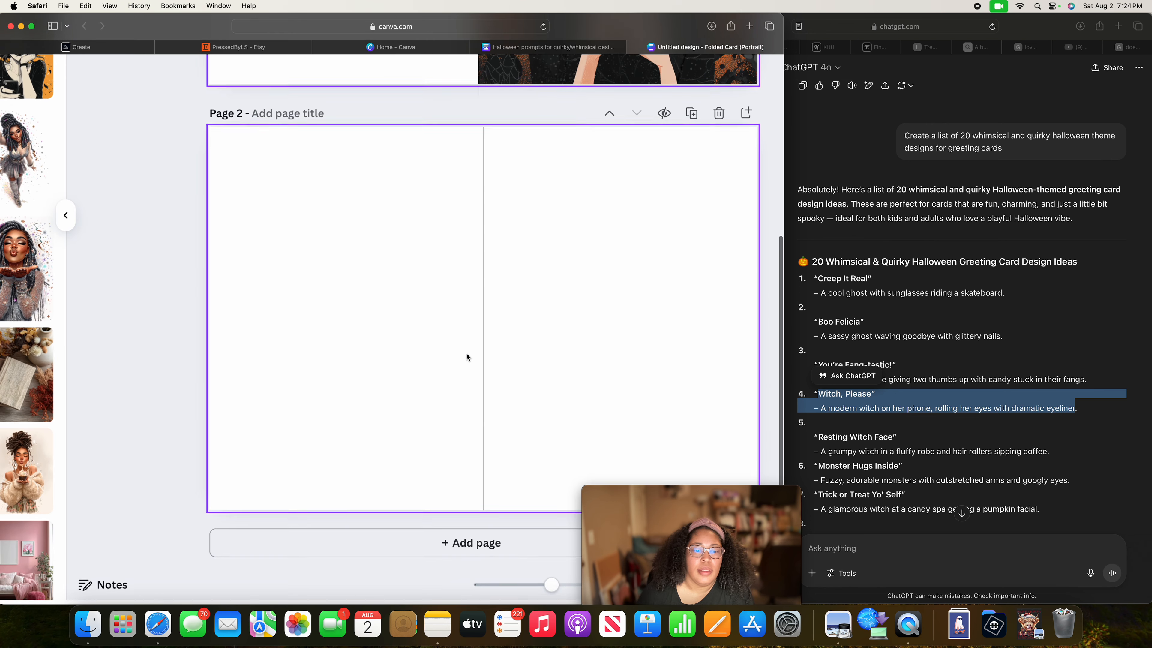
mouse_move(552, 588)
left_mouse_down()
mouse_move(504, 586)
mouse_move(542, 589)
left_mouse_up()
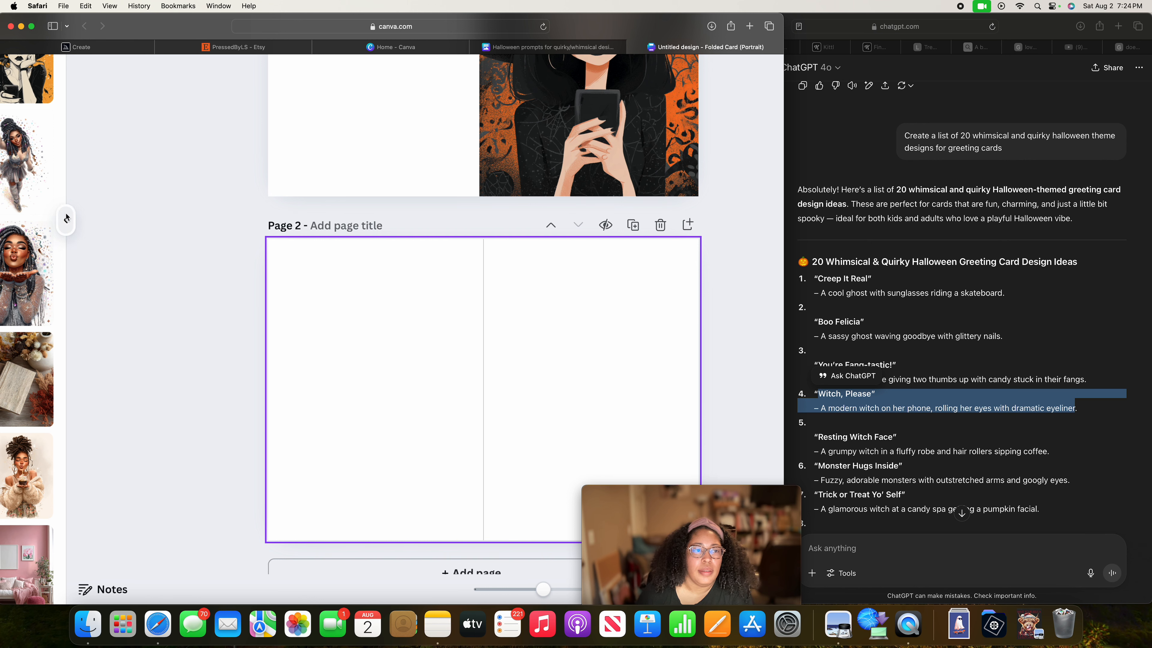
left_click(65, 225)
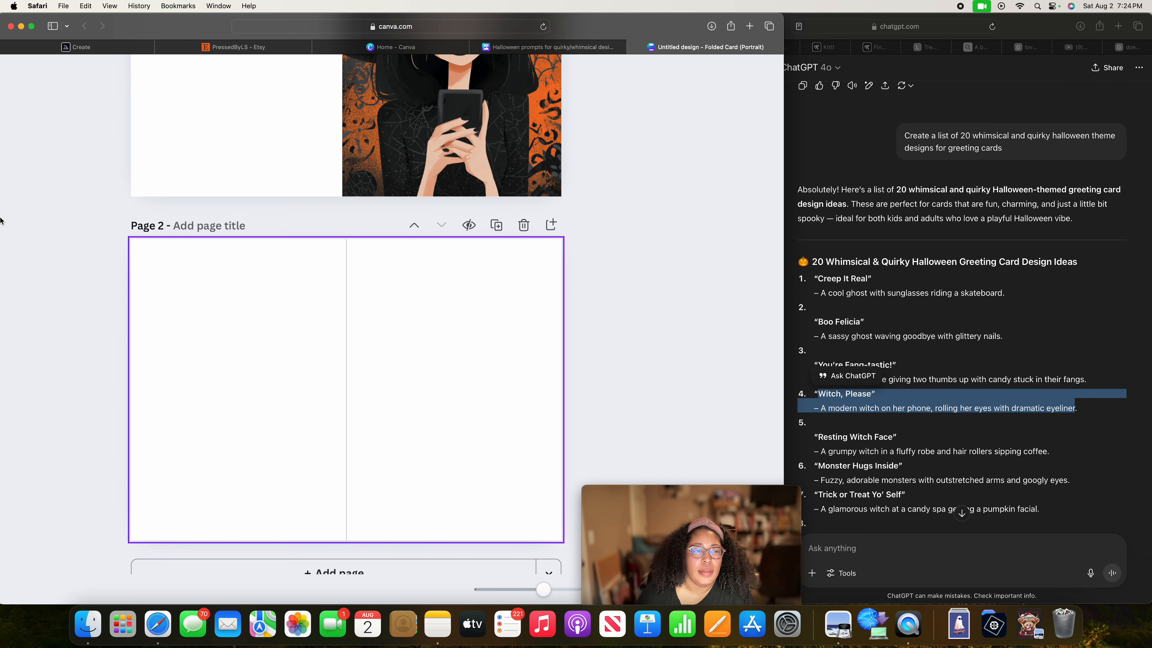
left_click(111, 6)
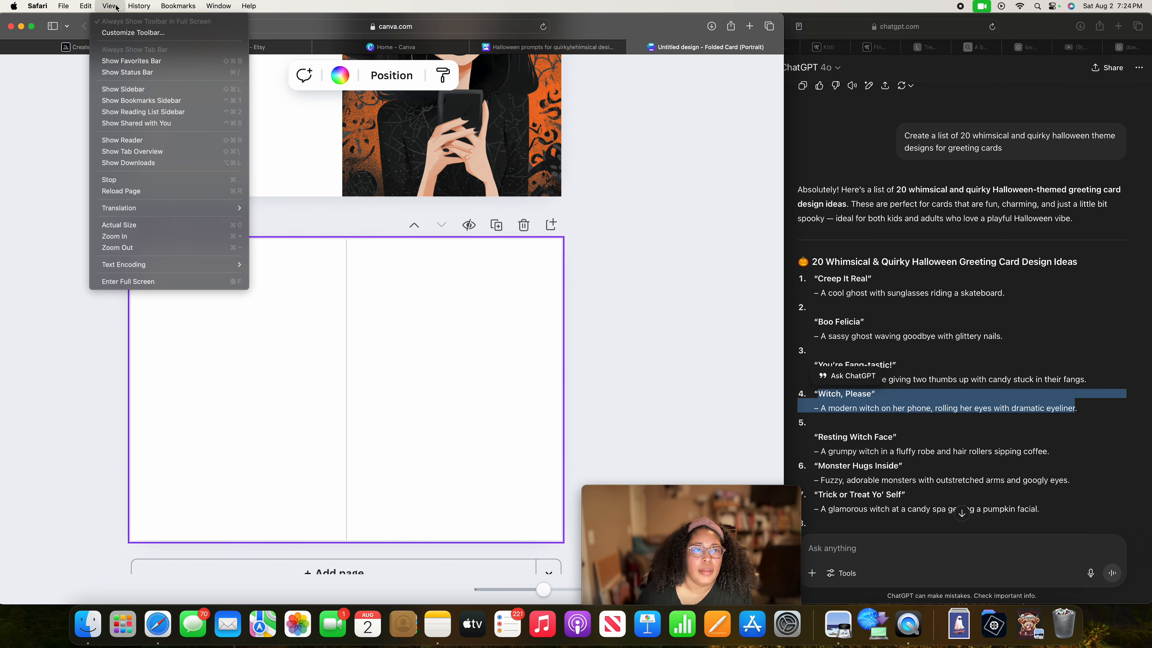
left_click(18, 144)
scroll(57, 522, "left", 6)
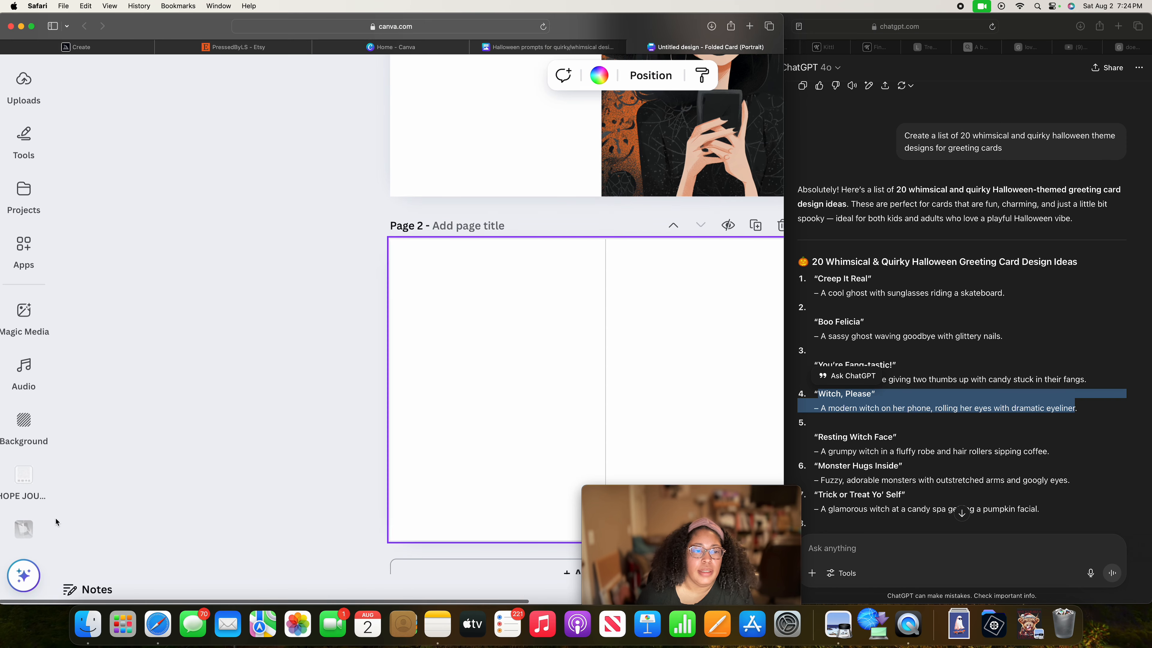
left_click(25, 309)
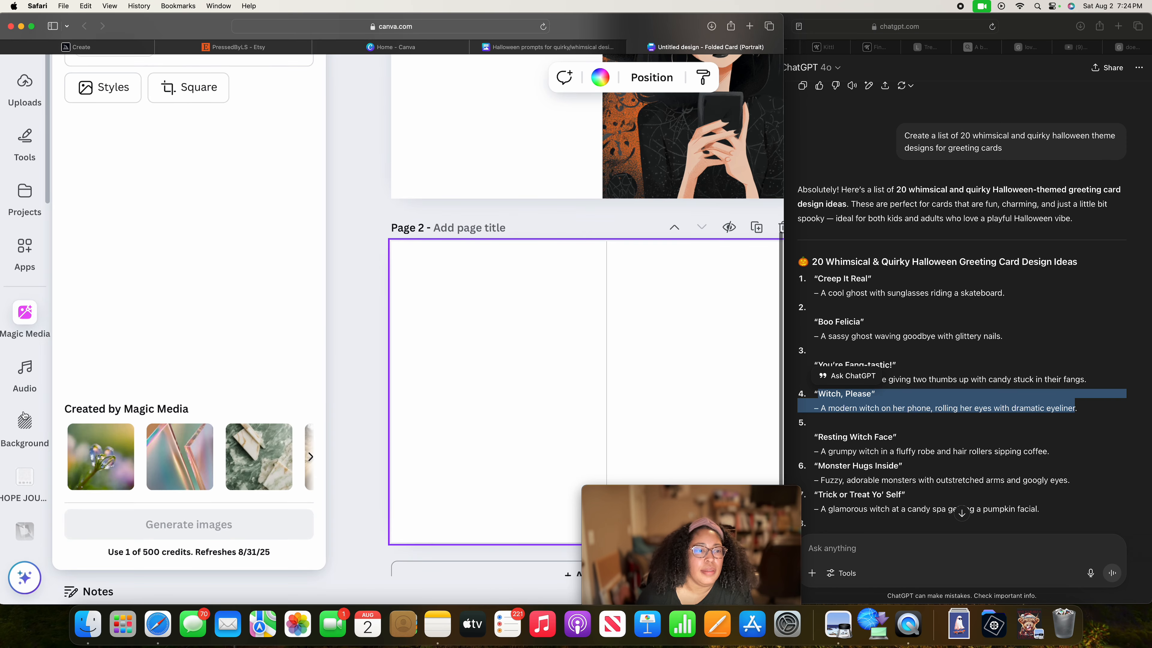
left_click(25, 421)
left_click(25, 95)
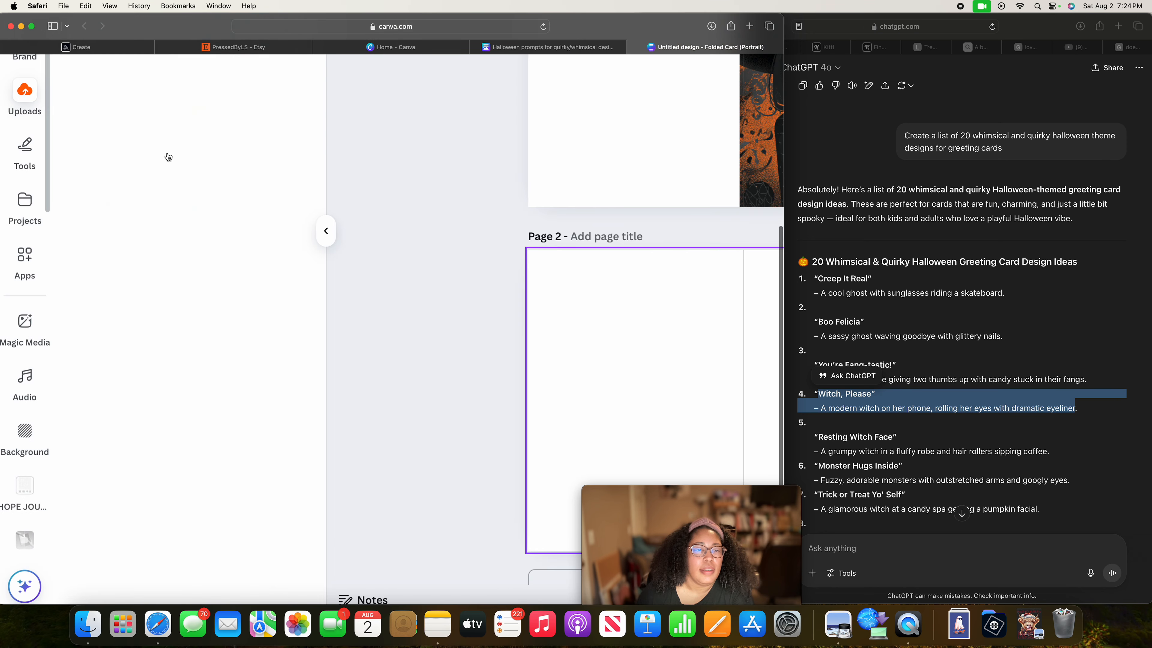
Place the orange-background witch resting her chin on her hand on page 2, aligned with the fold line and the page's top edge.
scroll(272, 244, "up", 5)
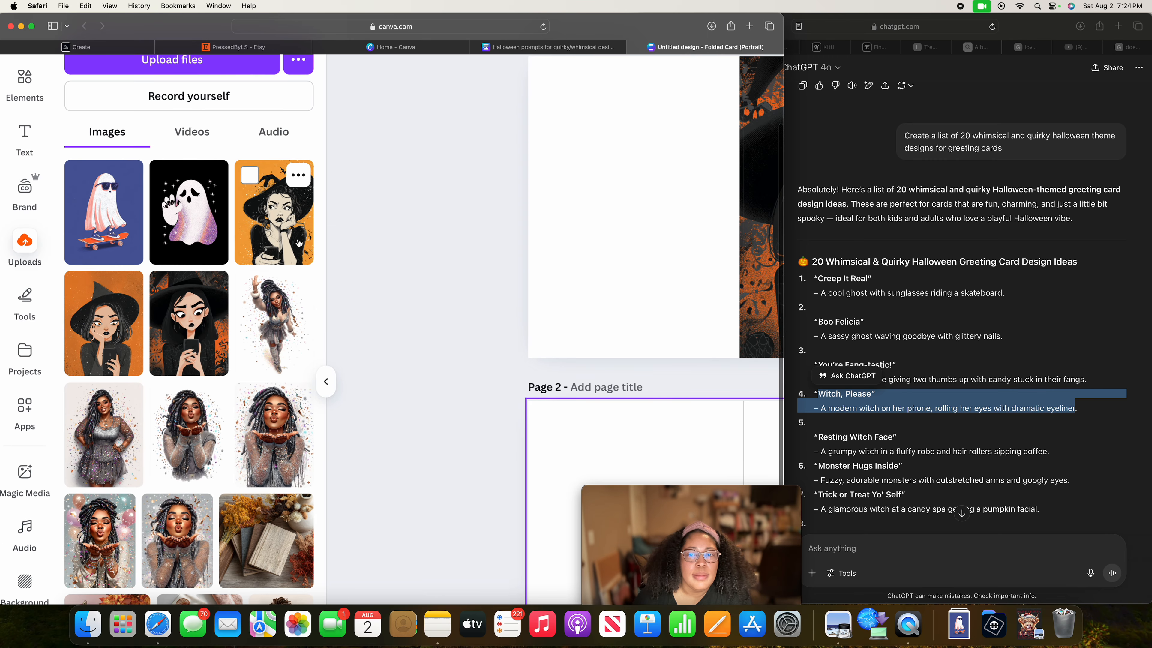
scroll(608, 415, "right", 5)
scroll(608, 415, "left", 2)
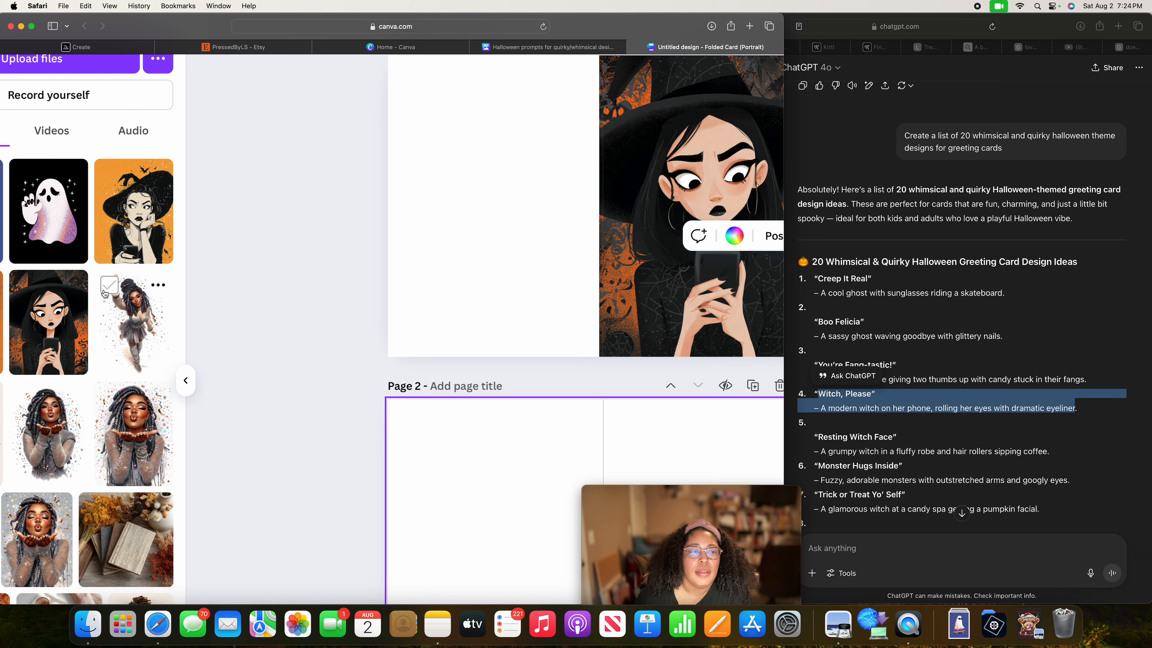
left_click_drag(149, 218, 692, 460)
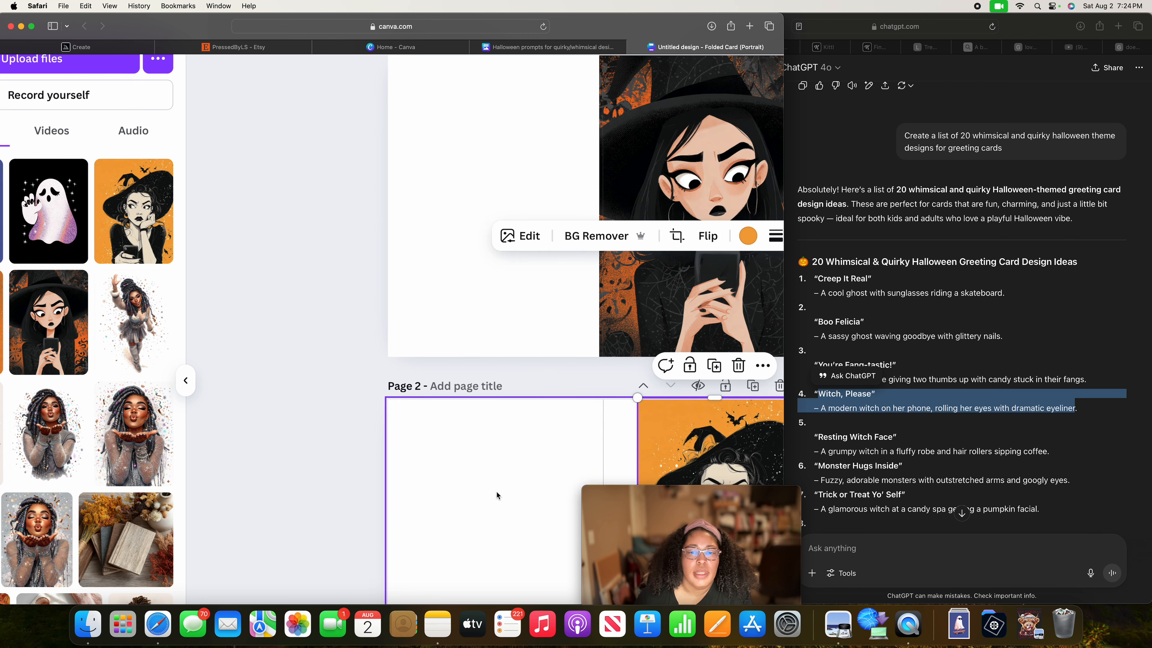
scroll(497, 495, "right", 3)
scroll(497, 495, "right", 2)
scroll(497, 495, "down", 5)
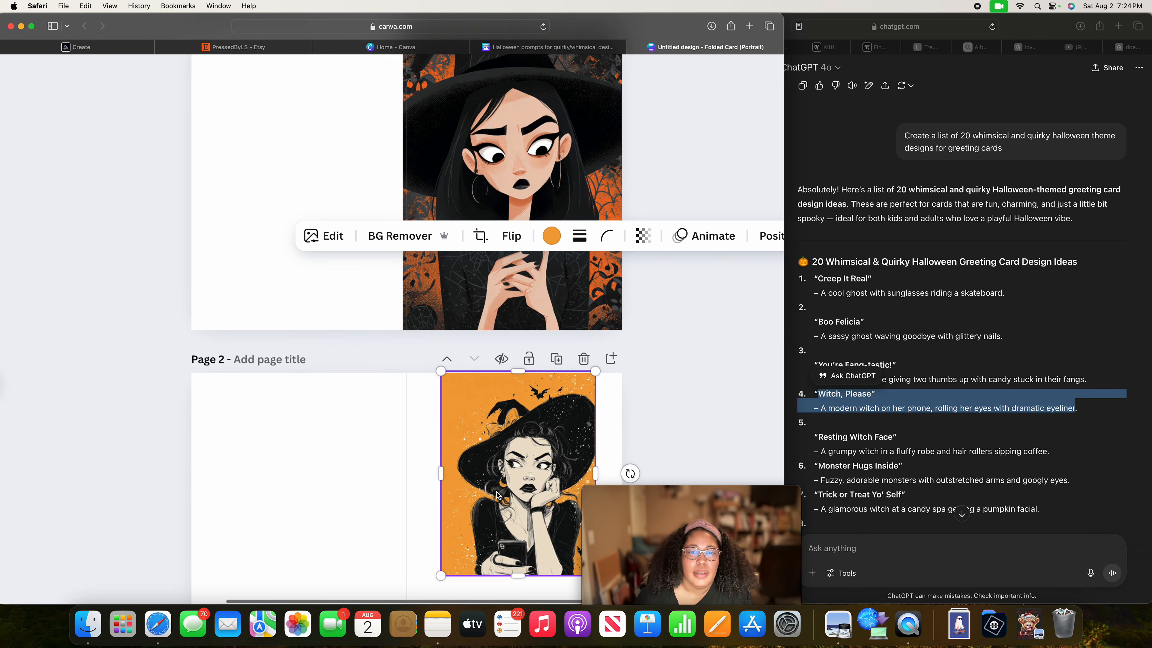
scroll(497, 495, "down", 1)
left_click_drag(517, 338, 485, 344)
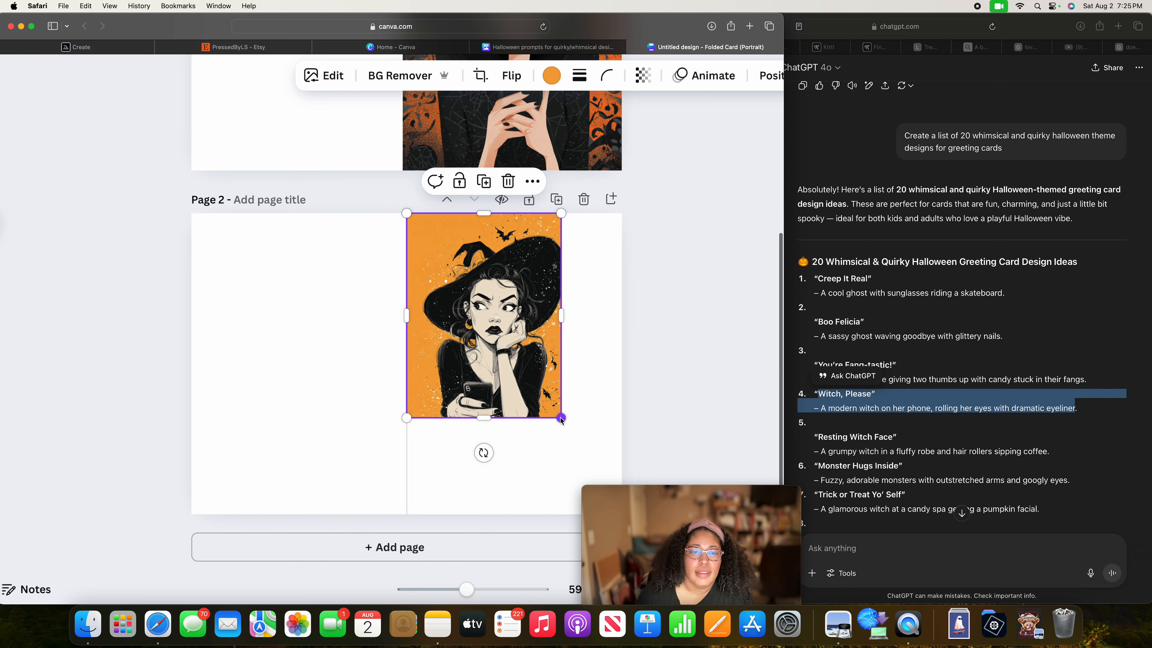
Enlarge the page 2 witch image to the panel's full height and extend its left edge slightly past the fold line.
left_click_drag(562, 423, 619, 522)
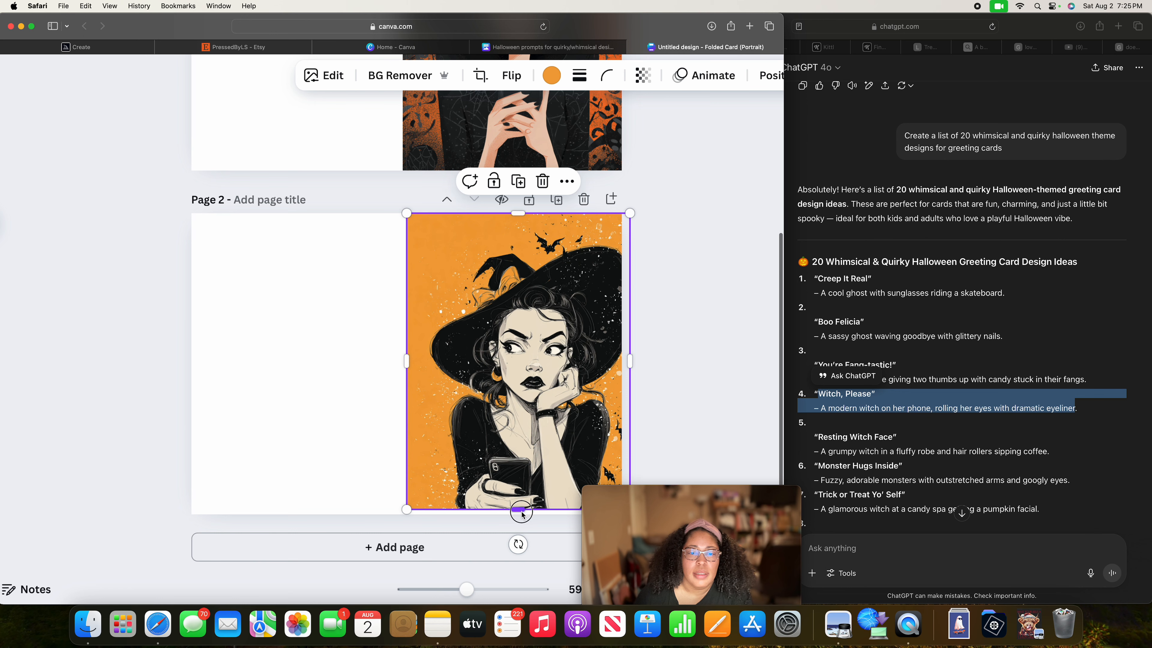
left_click_drag(522, 512, 522, 517)
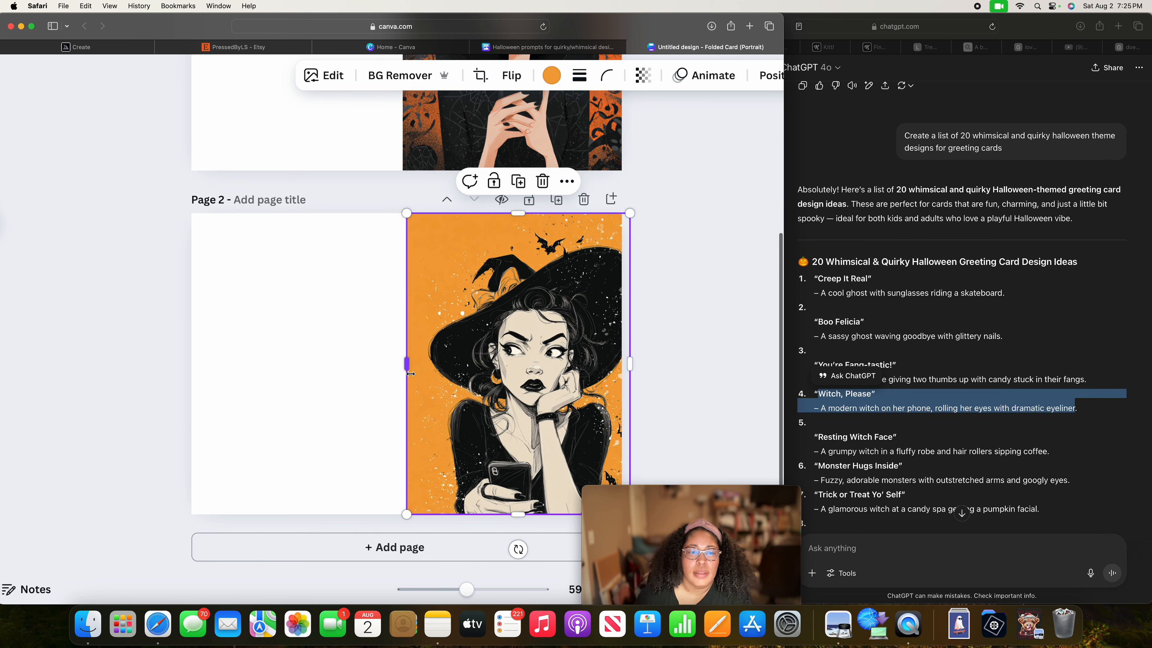
left_click_drag(406, 368, 401, 368)
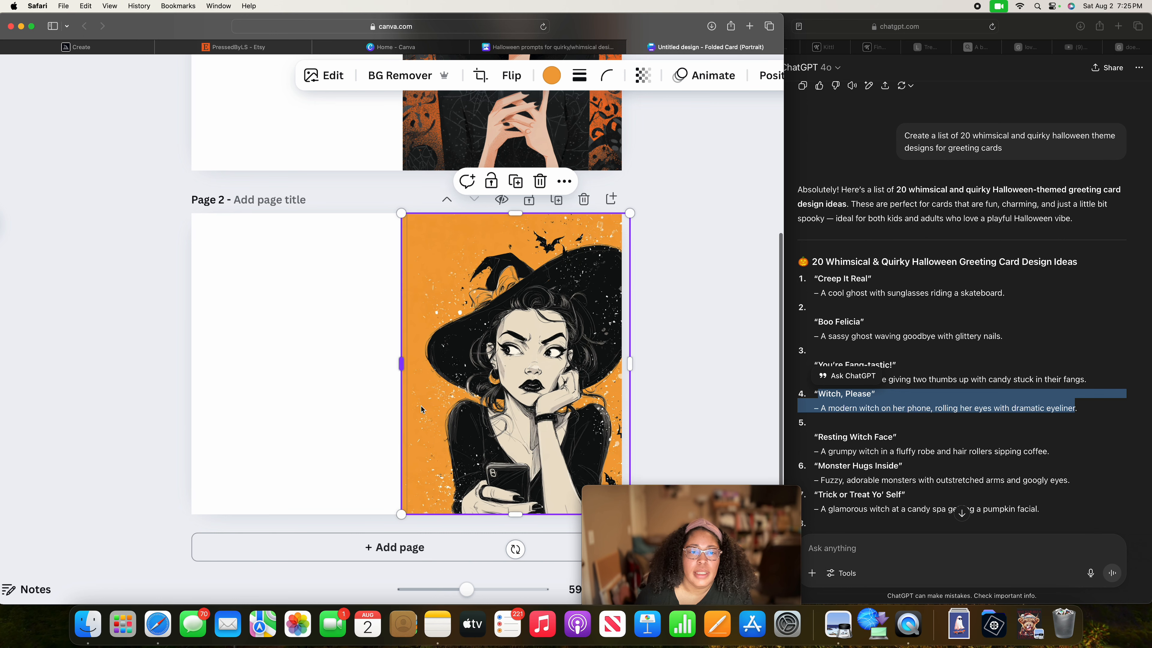
Add a third blank page to the folded card and deselect it.
left_click(444, 547)
scroll(206, 328, "up", 12)
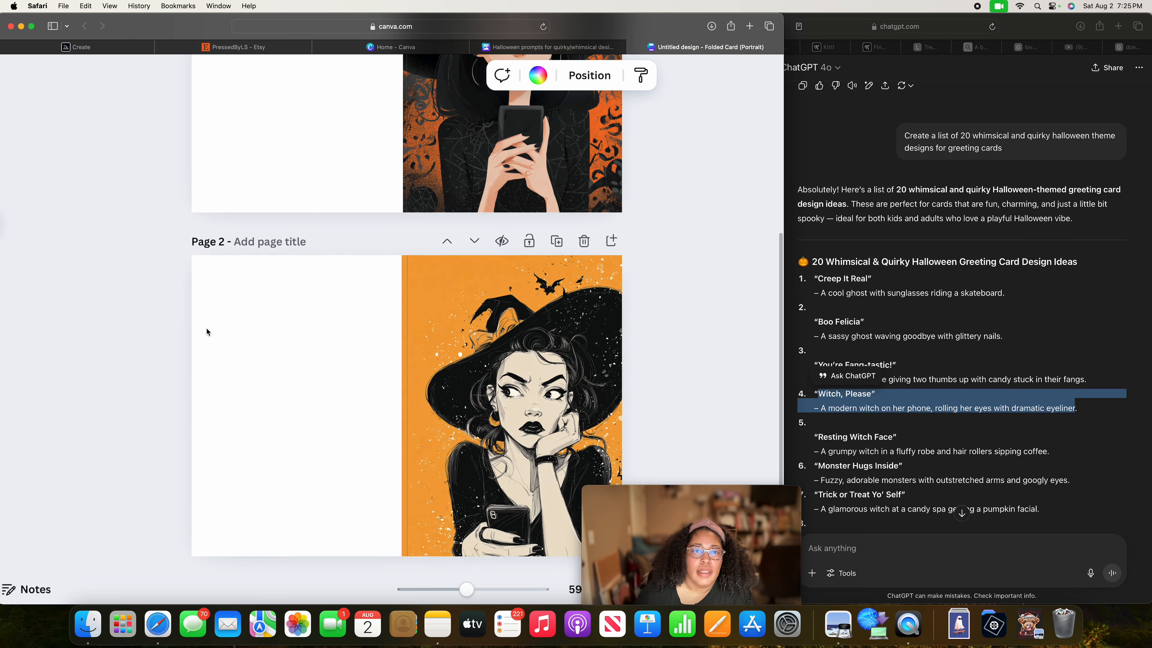
scroll(394, 301, "down", 5)
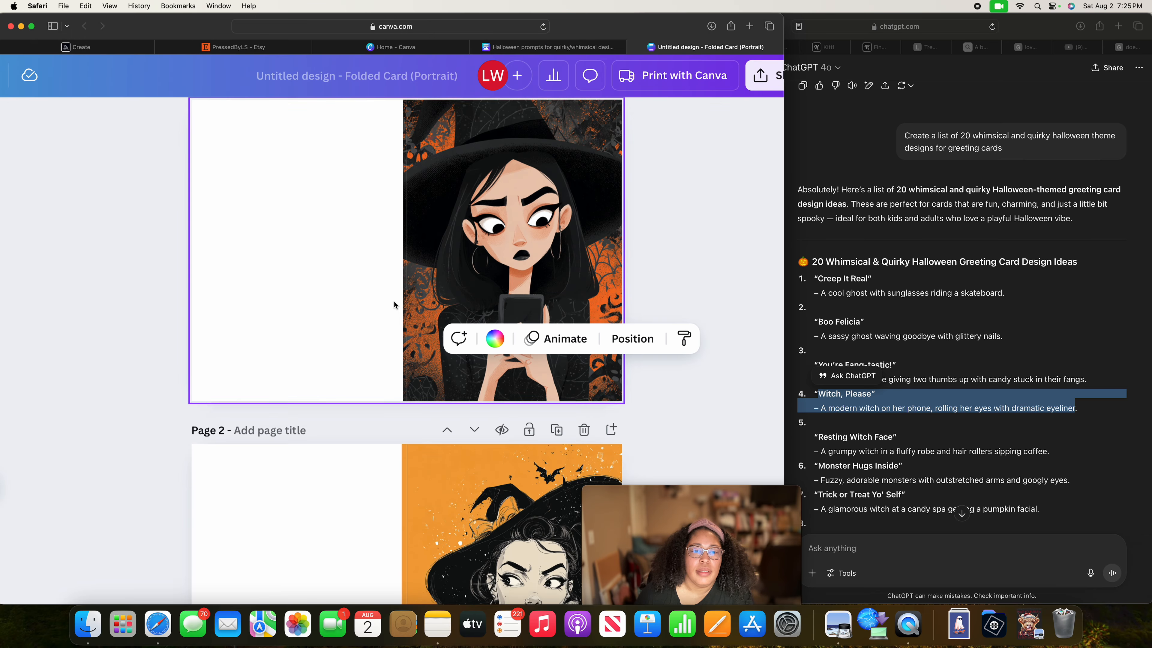
scroll(394, 301, "down", 2)
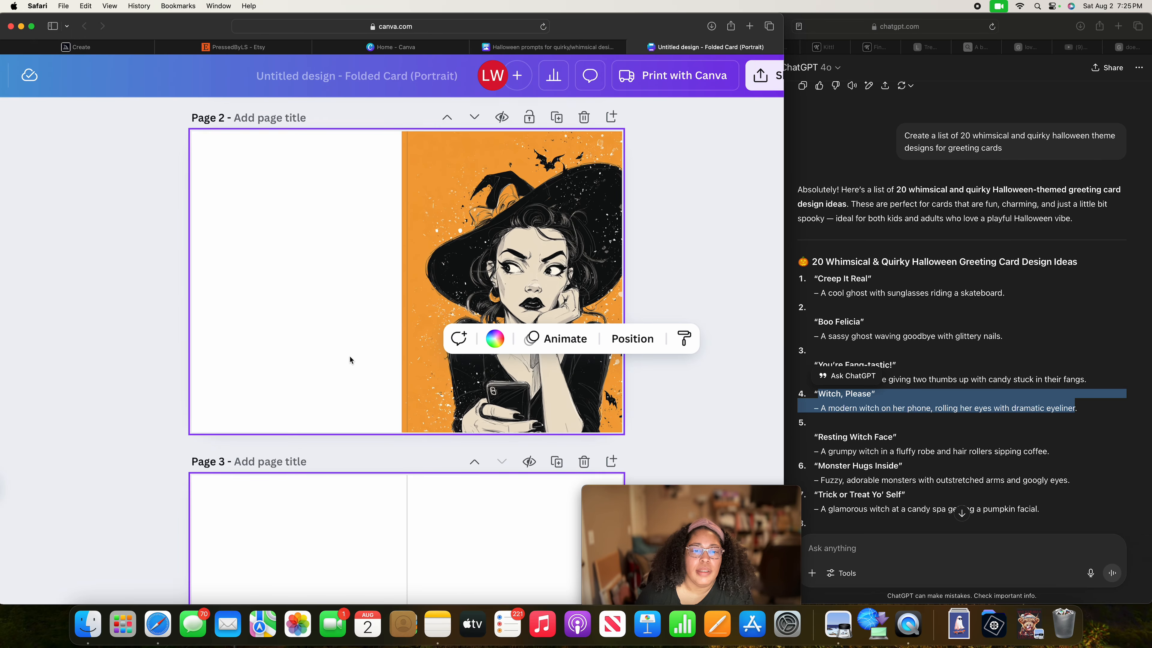
left_click(1, 314)
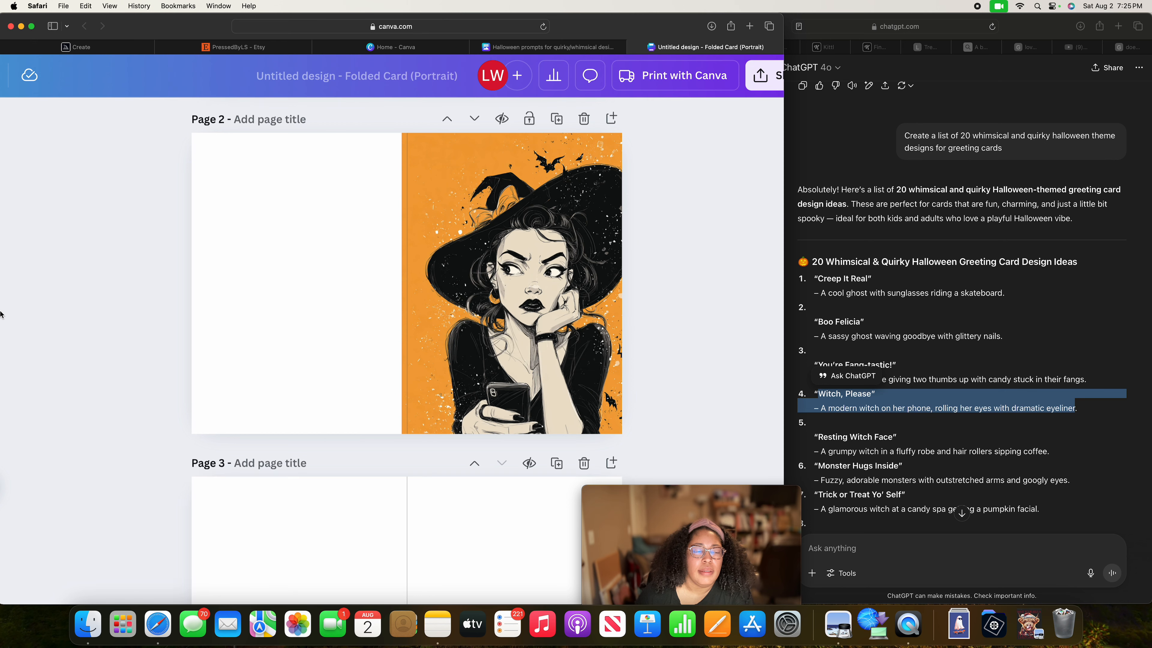
left_click_drag(1, 311, 2, 310)
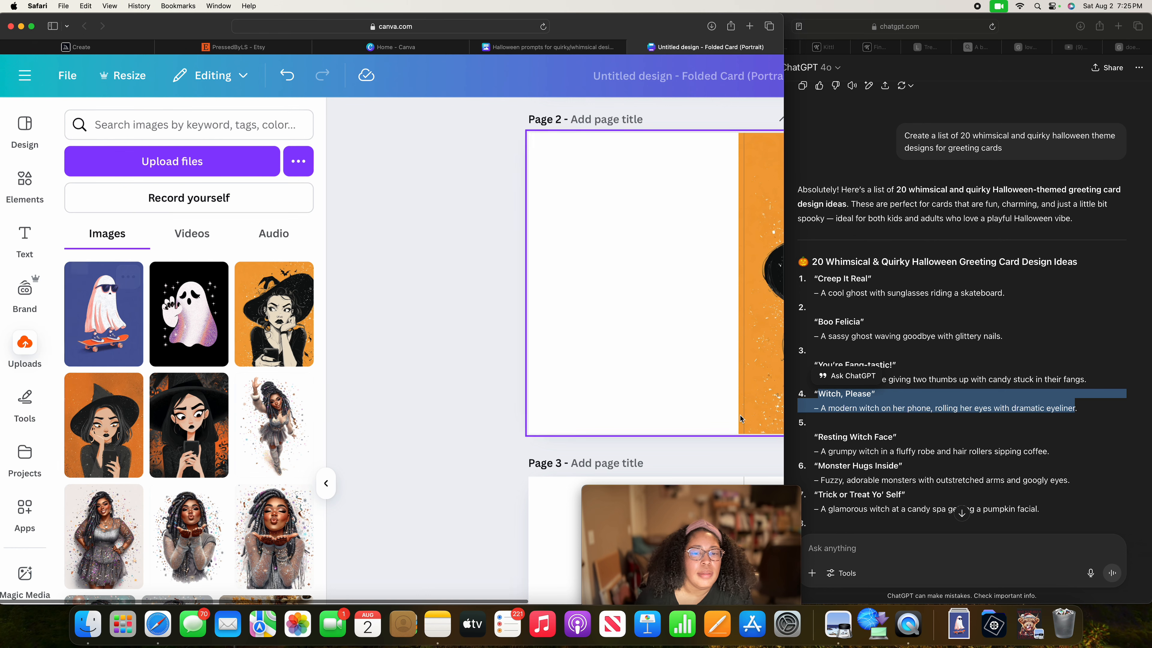
scroll(730, 408, "down", 6)
scroll(650, 389, "right", 2)
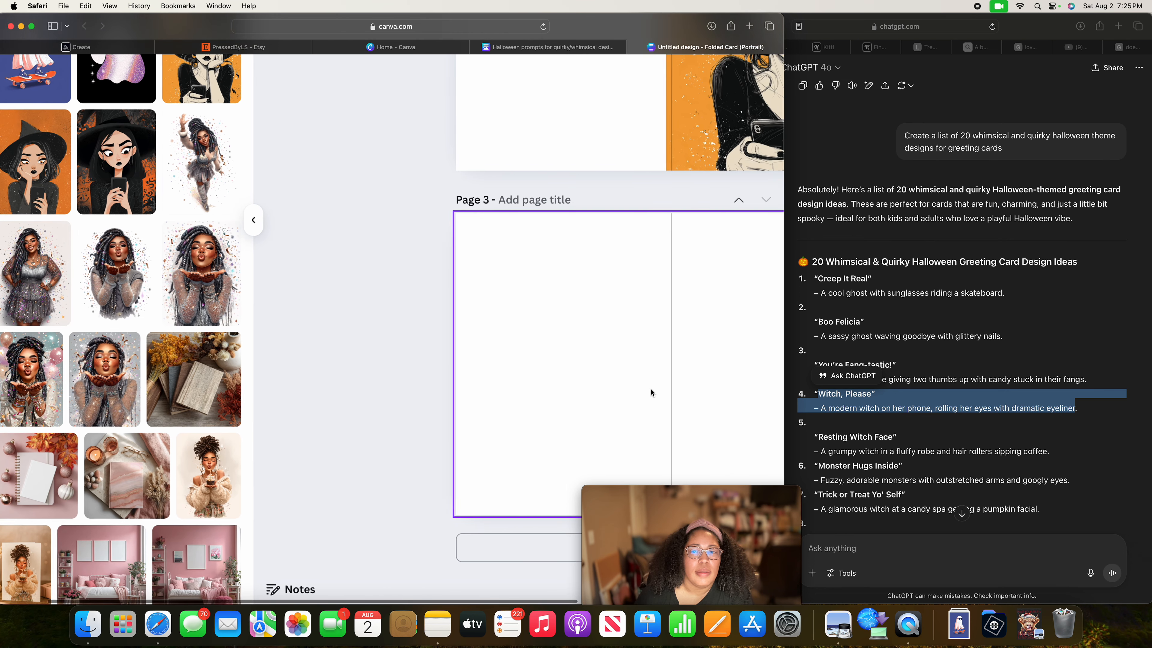
scroll(651, 388, "up", 3)
scroll(651, 389, "left", 2)
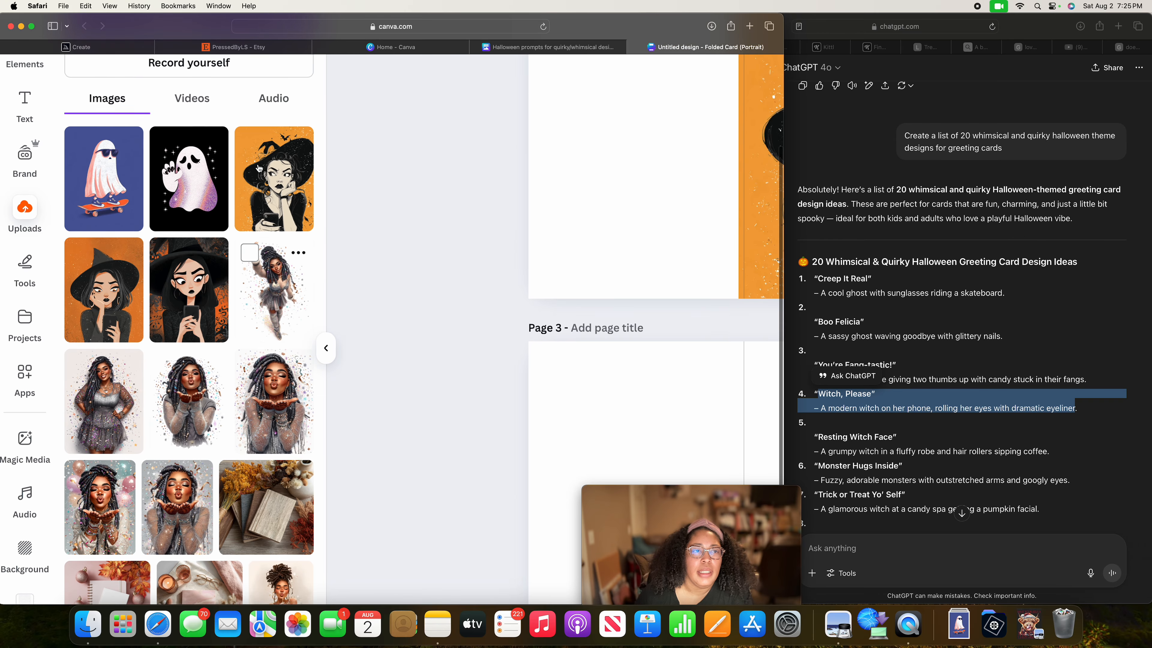
Place the skateboarding ghost image on page 3, aligned with the fold line and the page's top edge.
left_click(104, 168)
scroll(599, 347, "down", 3)
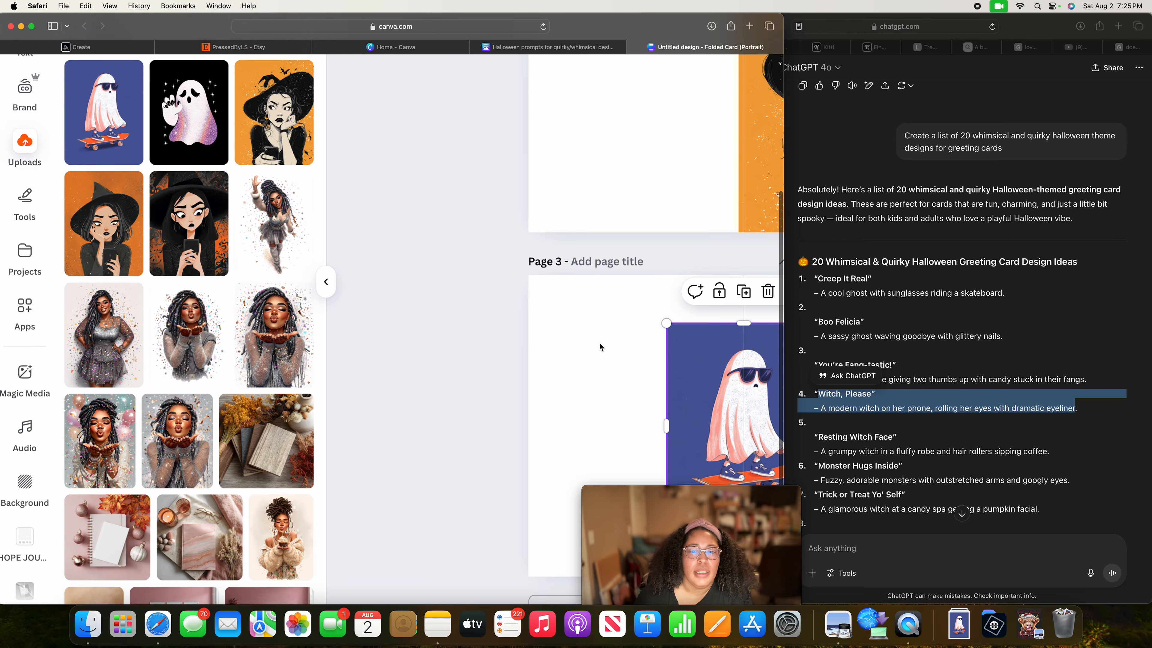
scroll(599, 347, "down", 3)
scroll(600, 347, "right", 5)
left_click_drag(504, 332, 583, 283)
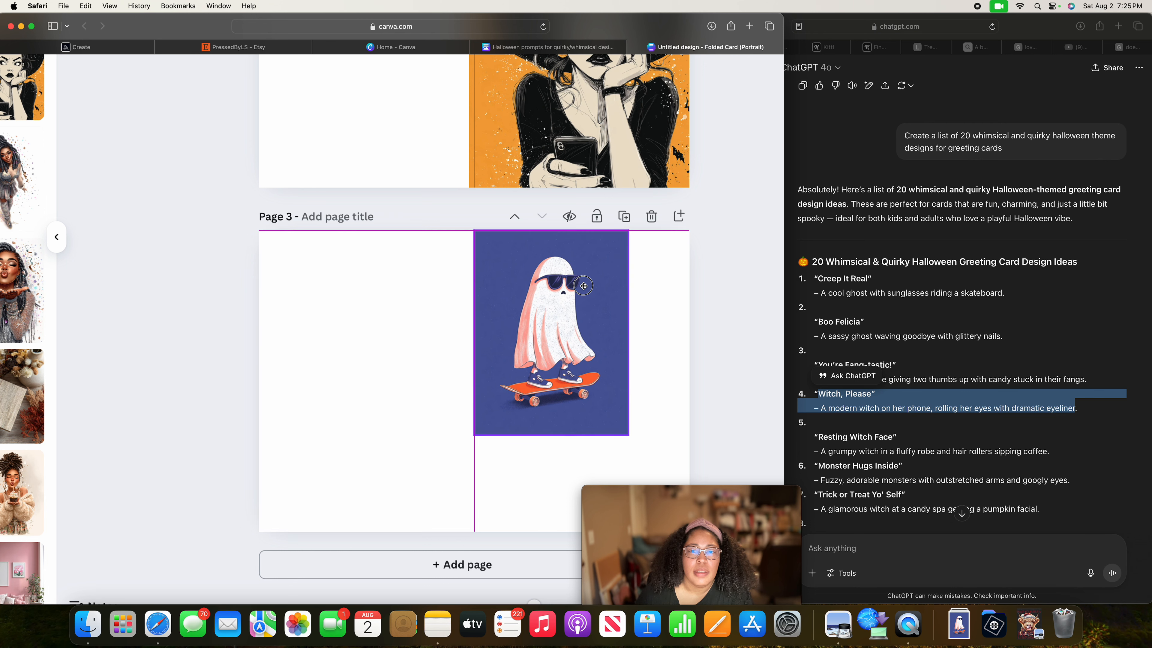
Enlarge the page 3 ghost image to the front panel's full height and extend its left edge slightly past the fold line.
left_click(634, 435)
left_click(629, 437)
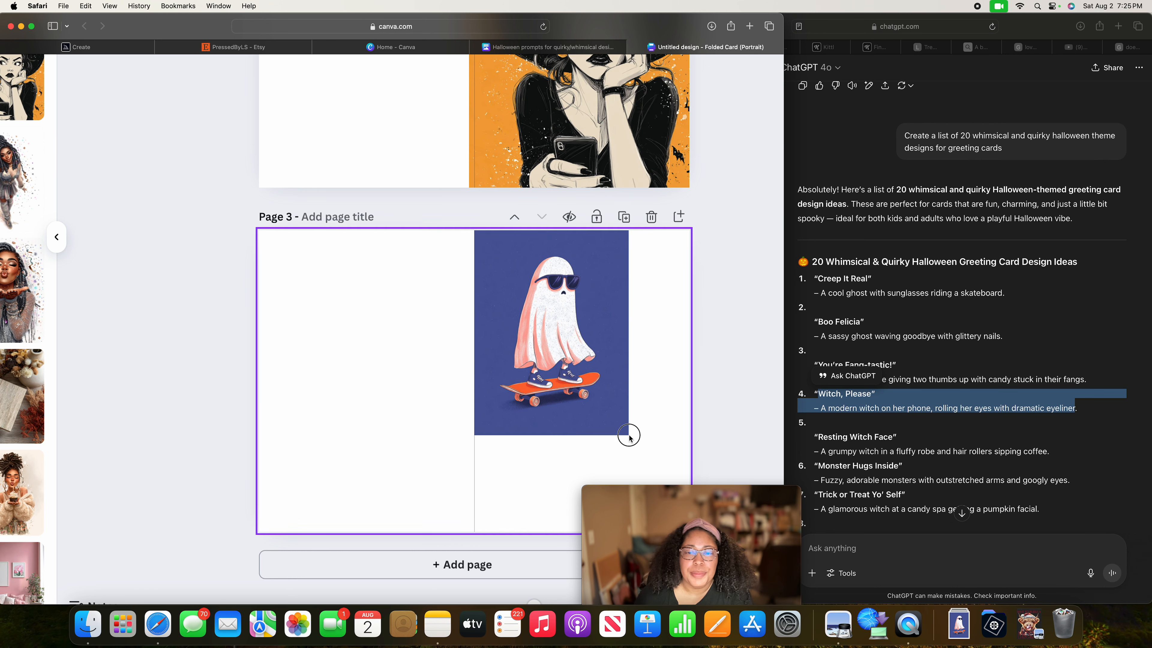
left_click(604, 425)
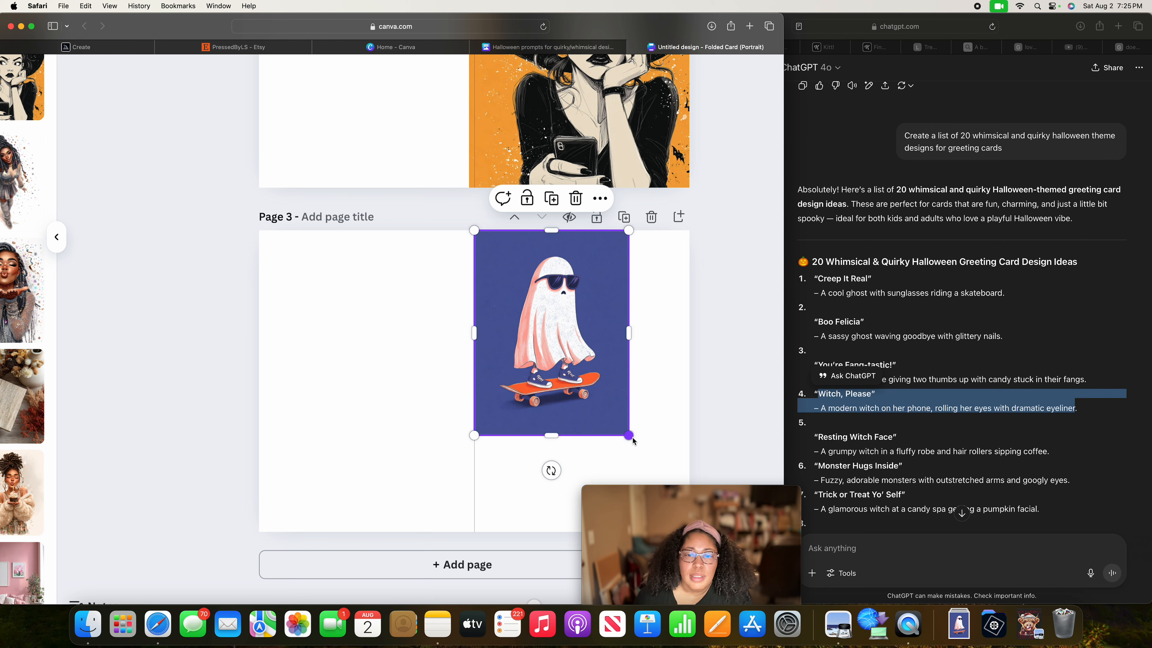
left_click_drag(632, 440, 680, 530)
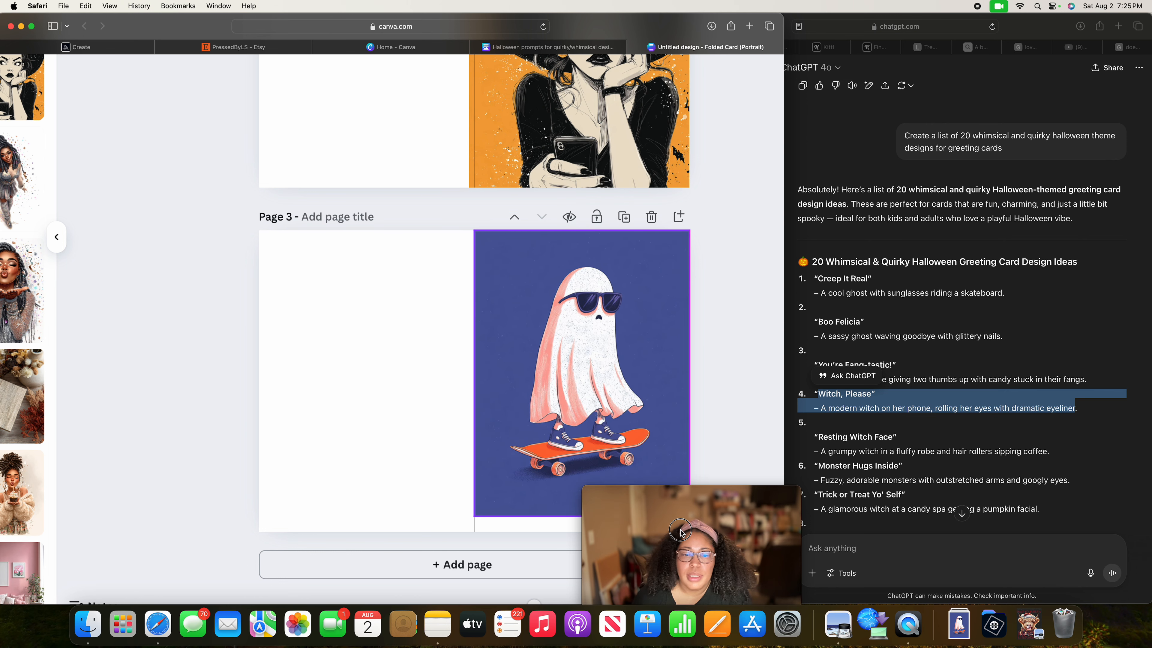
left_click_drag(576, 517, 577, 532)
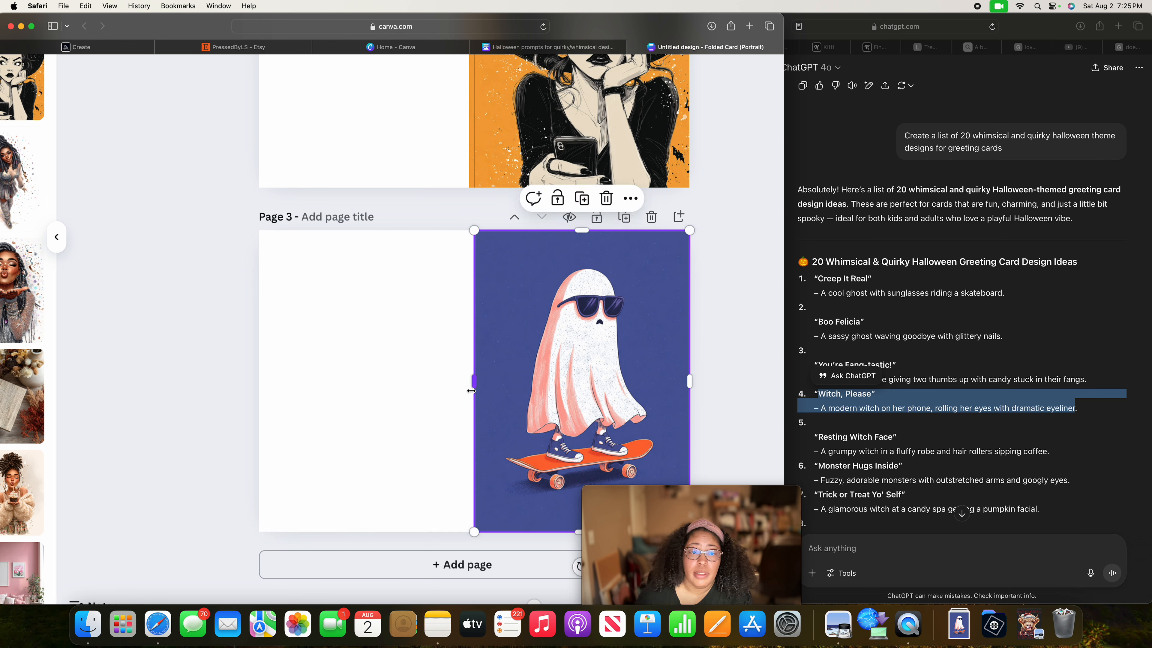
left_click_drag(470, 386, 468, 386)
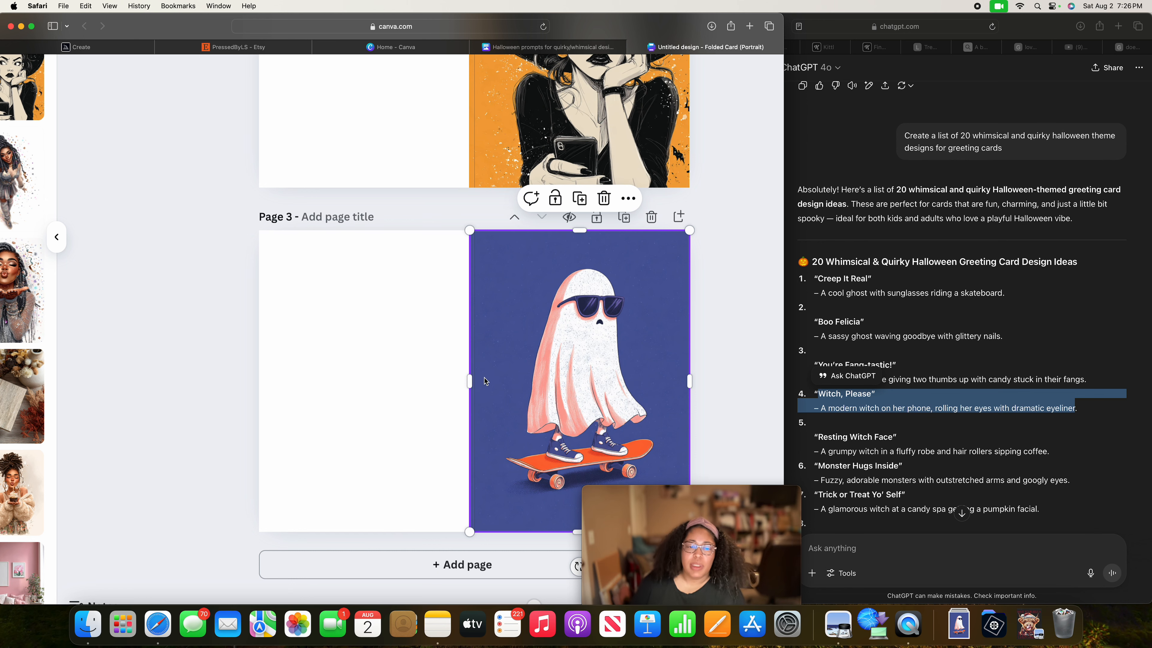
Add a fourth blank page to the folded card design.
scroll(547, 430, "down", 1)
scroll(158, 413, "left", 3)
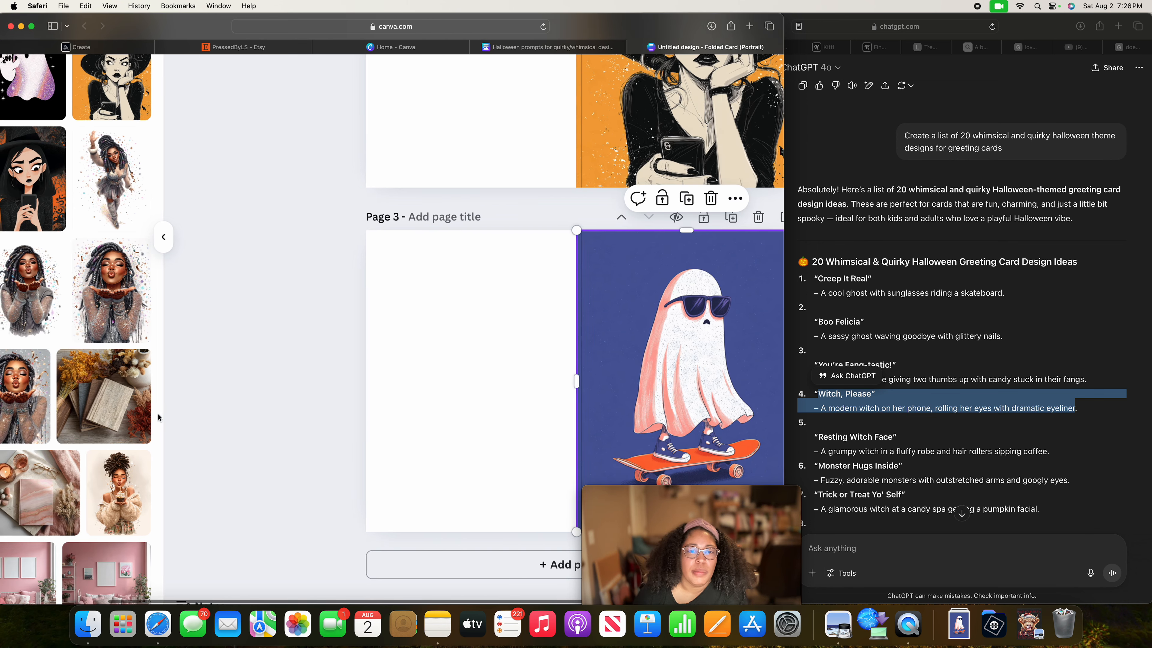
scroll(158, 413, "left", 4)
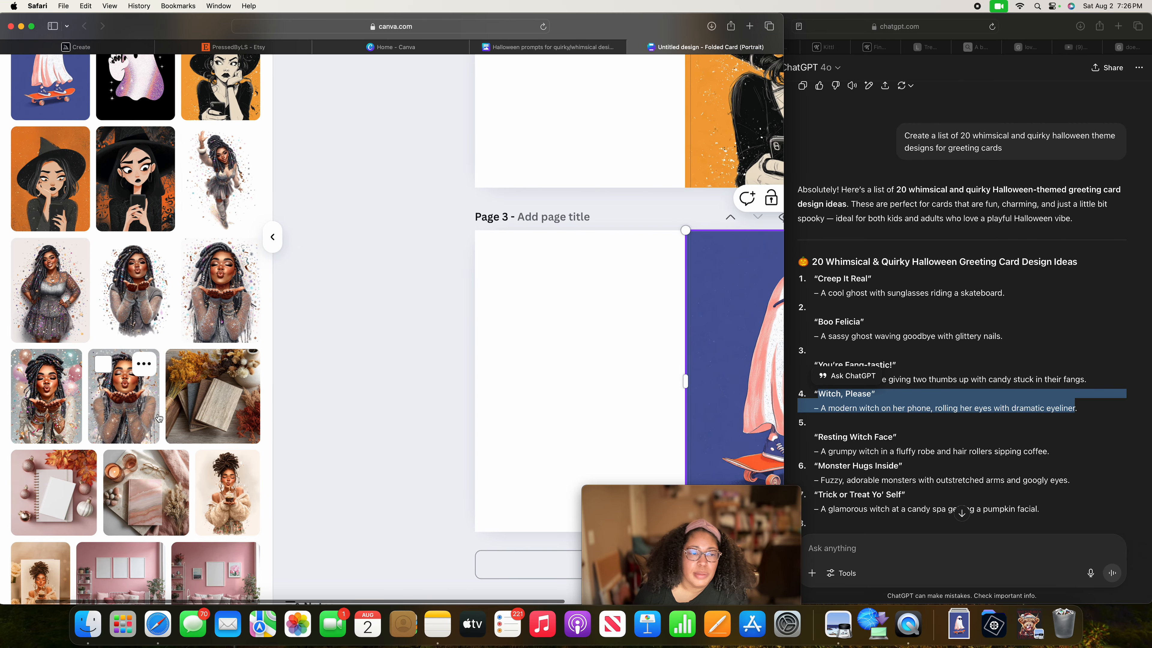
scroll(288, 425, "right", 3)
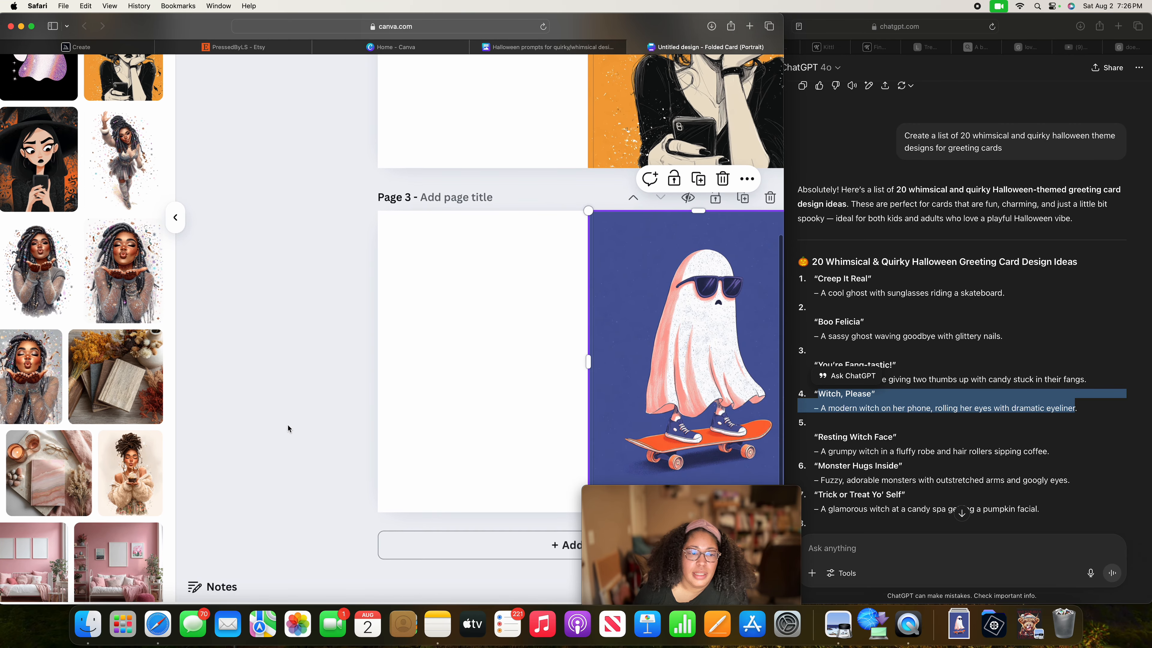
left_click(442, 549)
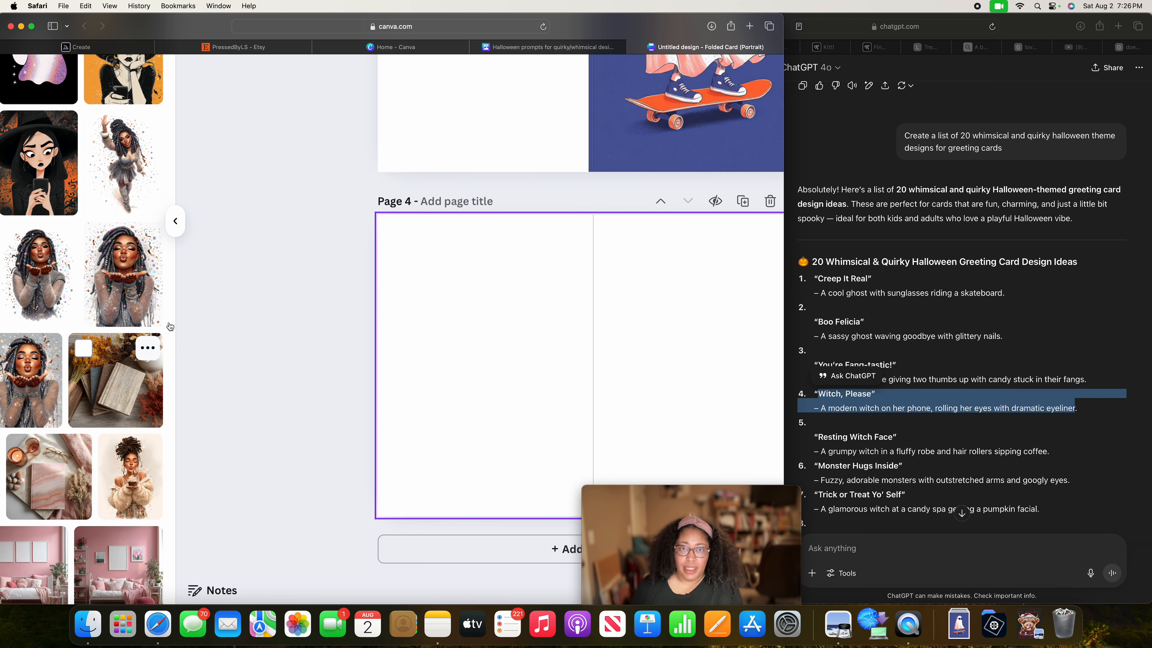
Place the glittery waving ghost image on page 4 at the top edge, its left edge slightly past the fold line.
scroll(531, 295, "up", 6)
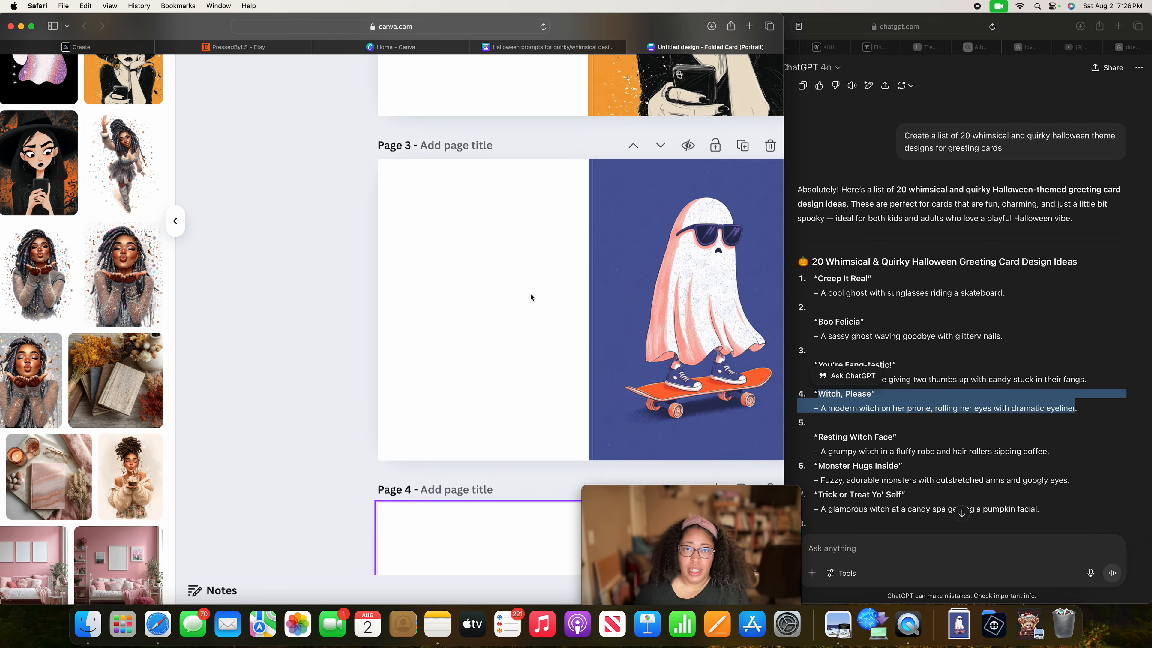
scroll(530, 293, "up", 8)
scroll(530, 294, "down", 15)
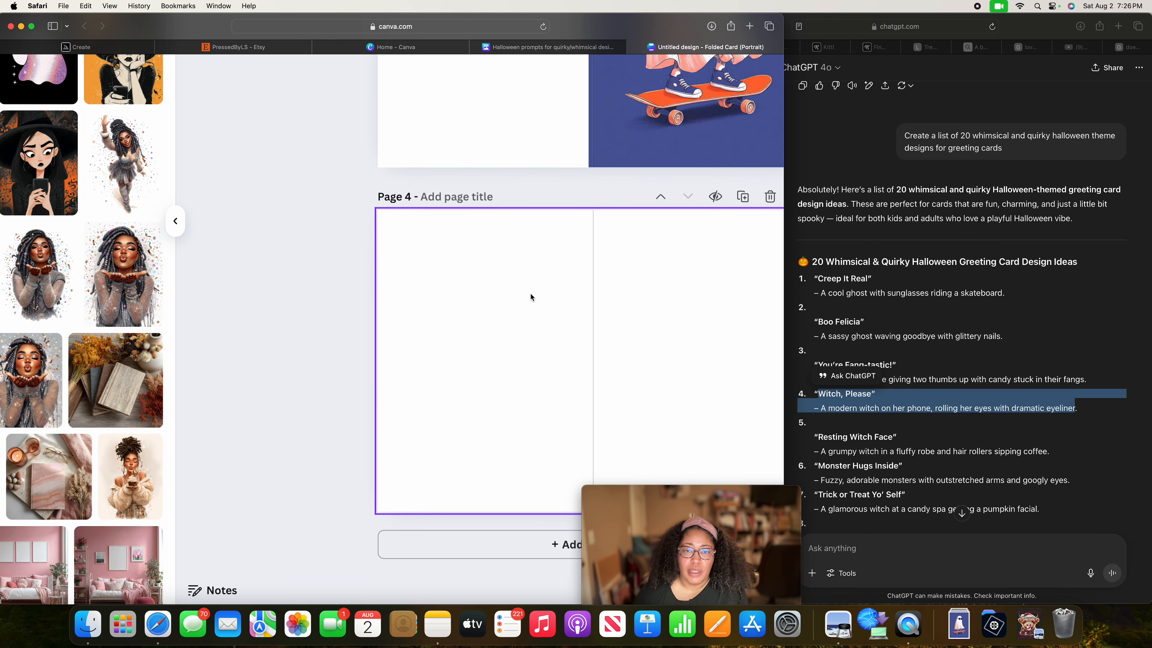
scroll(109, 276, "up", 1)
scroll(109, 275, "up", 5)
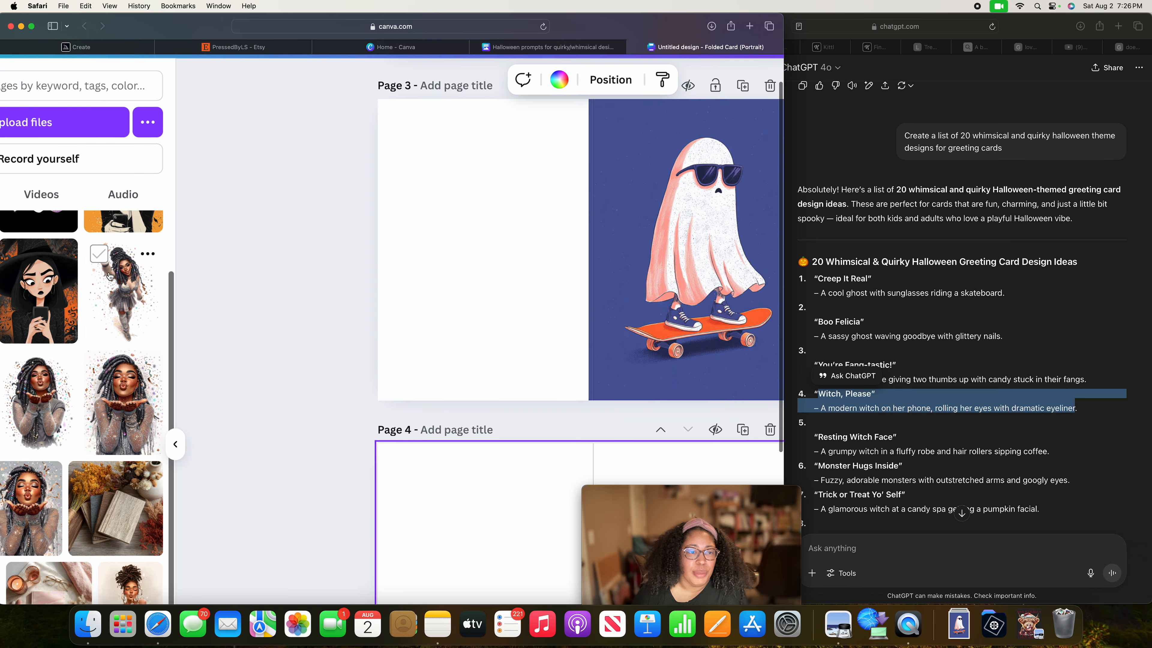
scroll(545, 441, "down", 2)
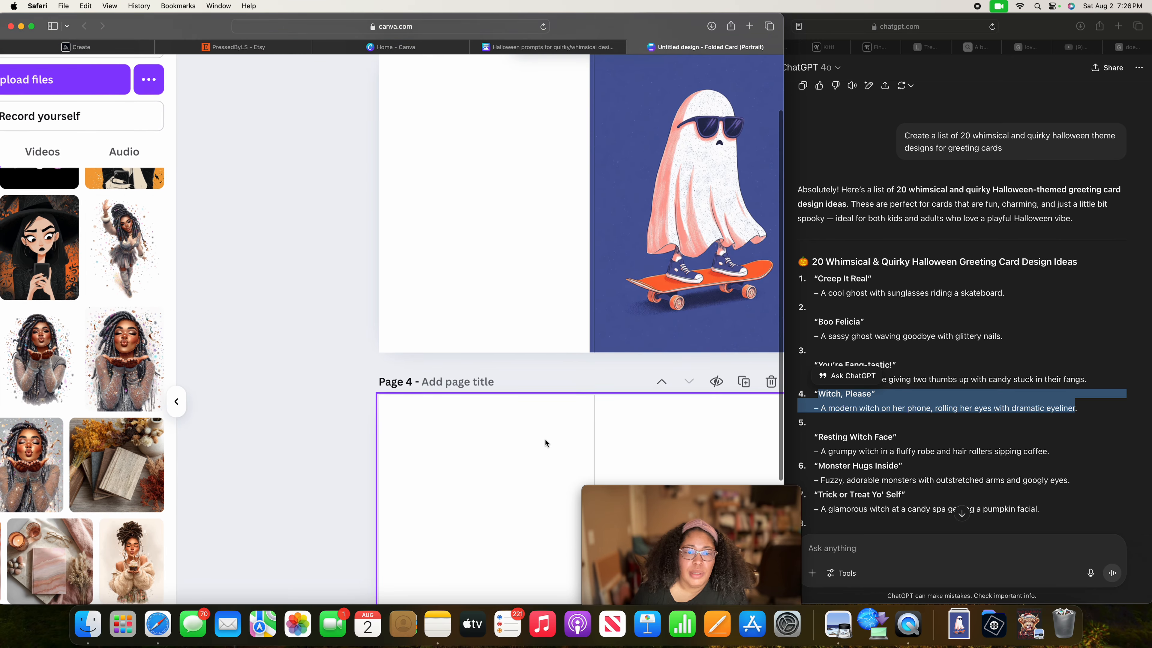
scroll(545, 440, "down", 8)
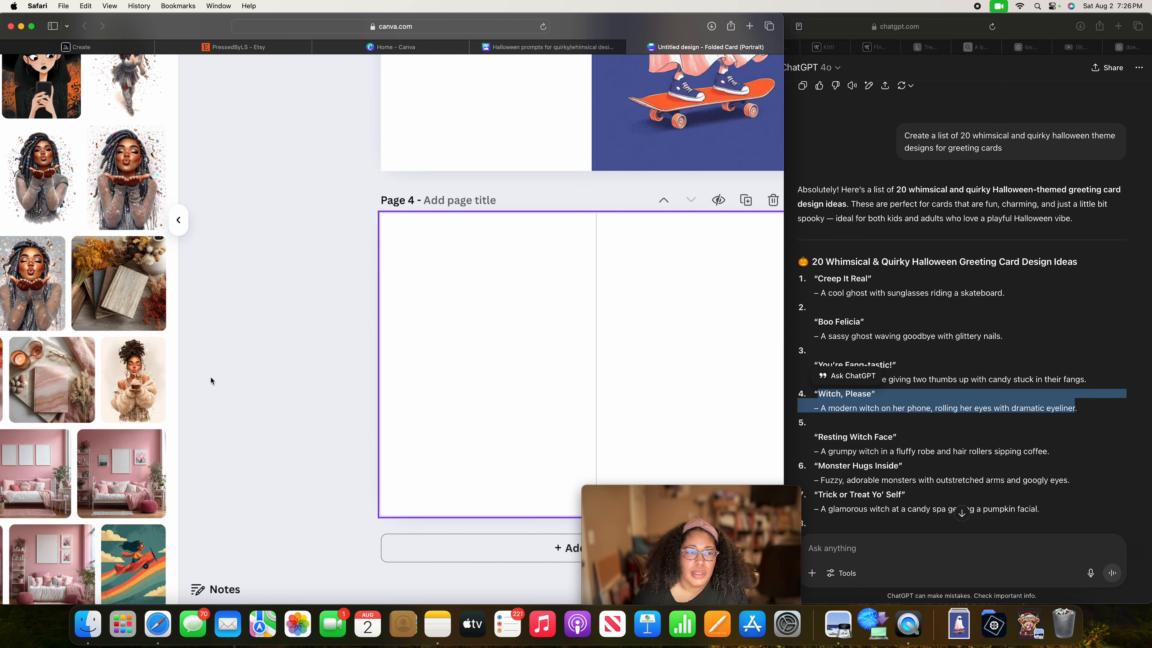
scroll(210, 377, "left", 6)
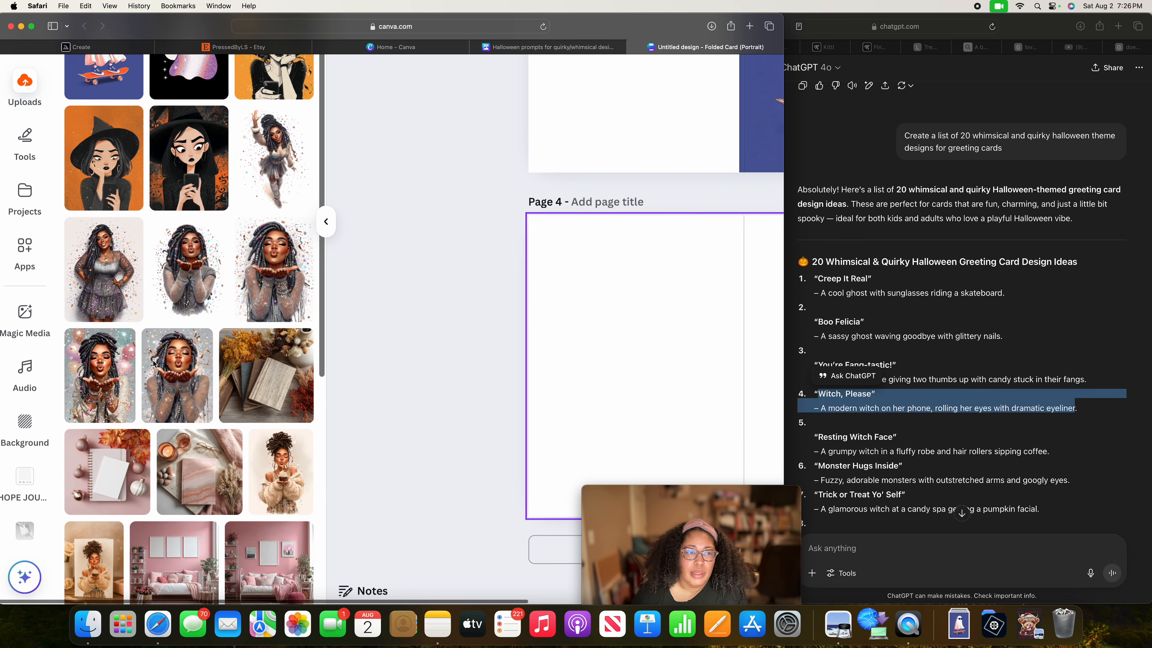
scroll(154, 363, "up", 8)
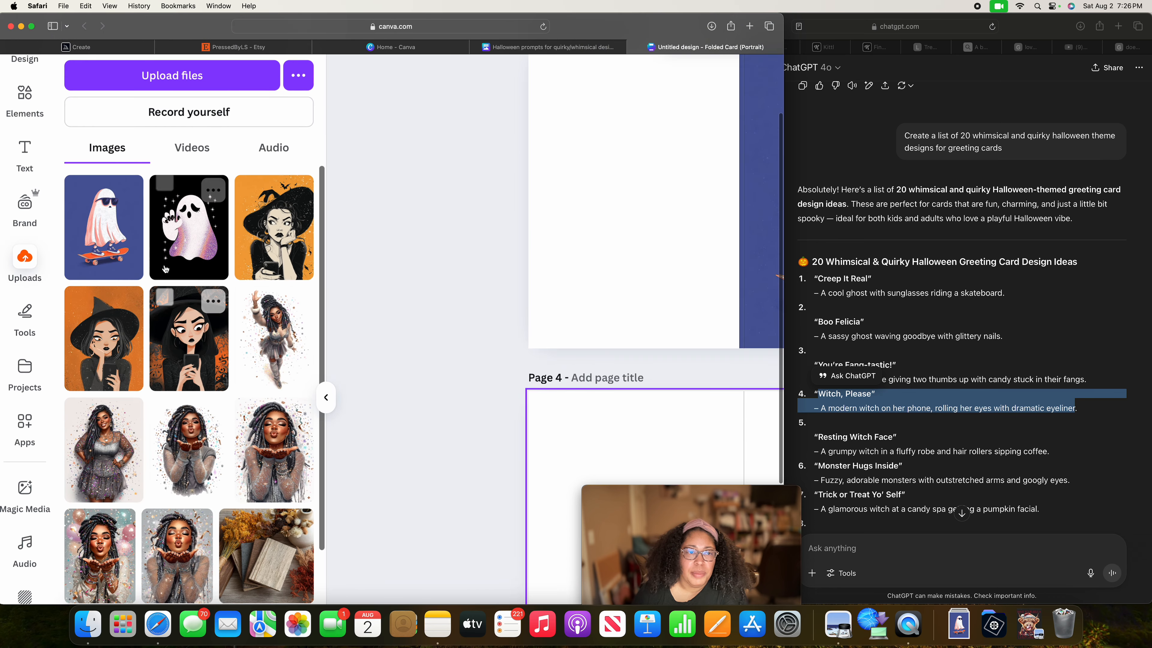
scroll(509, 432, "right", 6)
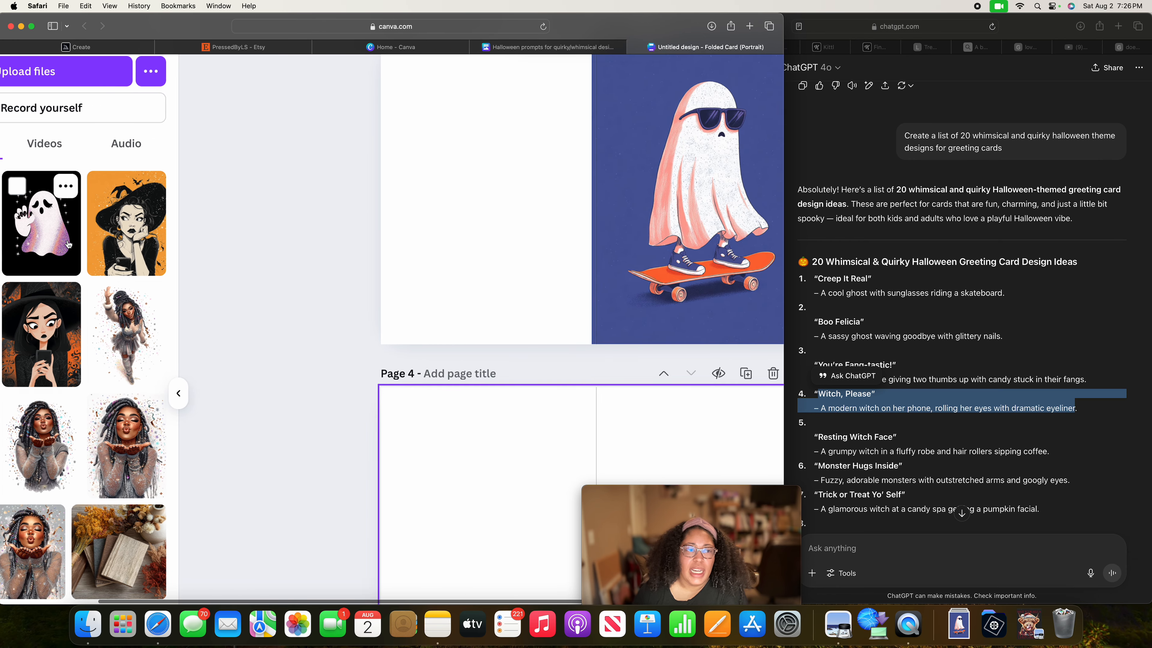
left_click(42, 222)
scroll(450, 568, "right", 3)
left_click_drag(479, 554, 552, 504)
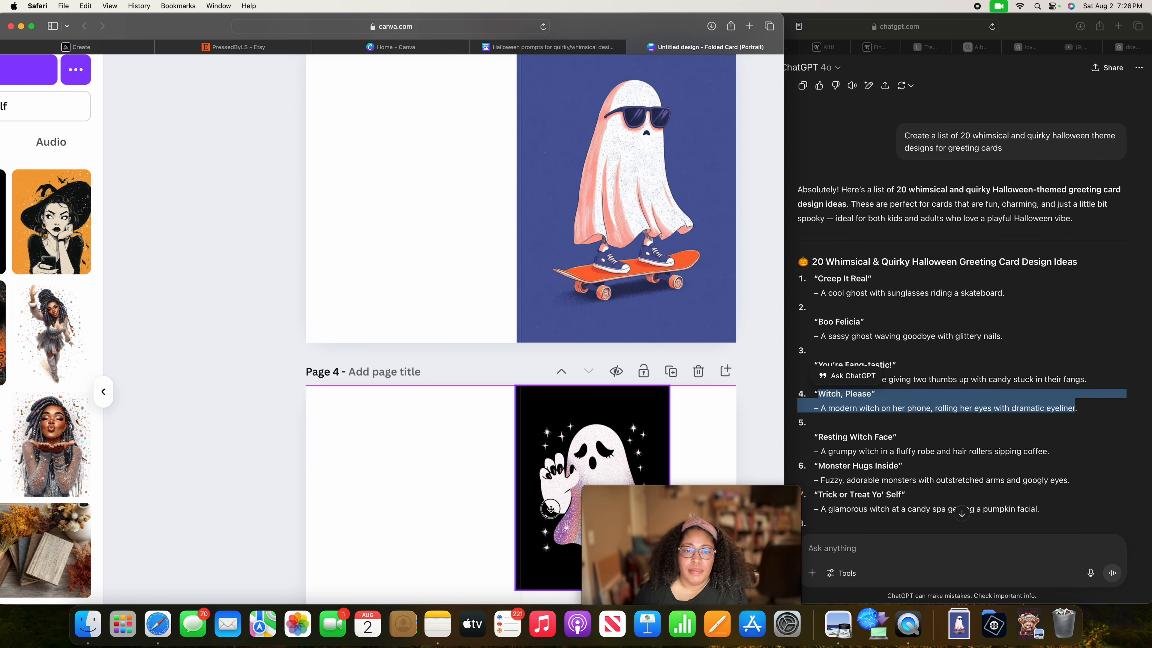
Enlarge the page 4 ghost image to cover the whole front panel and add a fifth blank page.
scroll(592, 462, "down", 5)
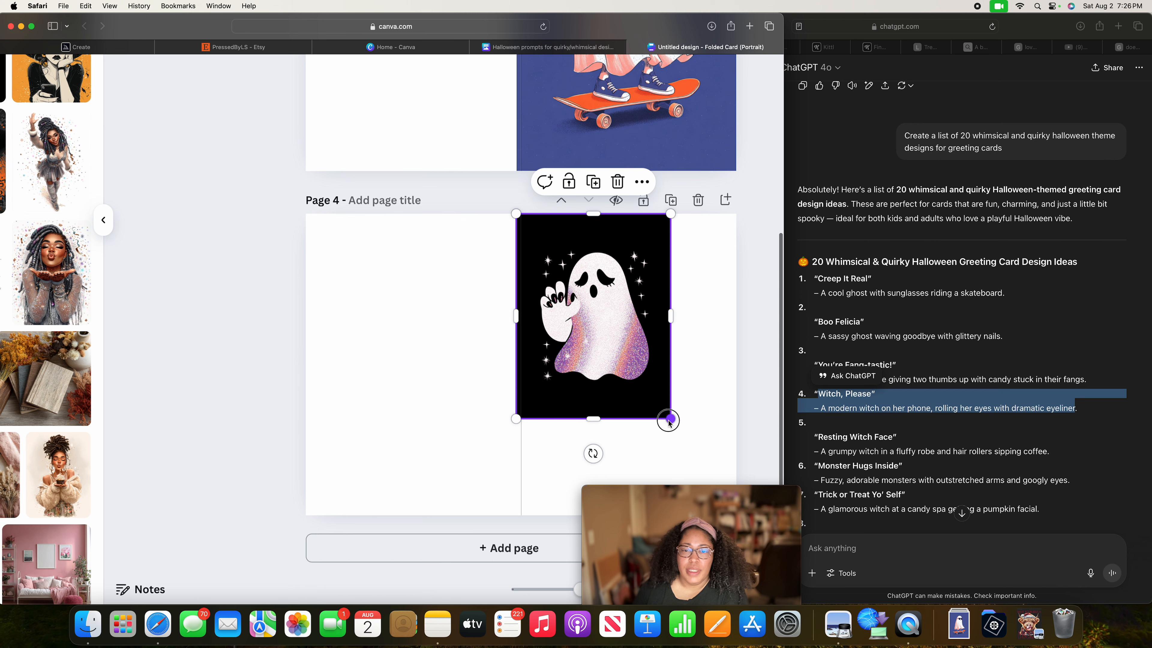
left_click_drag(669, 421, 714, 530)
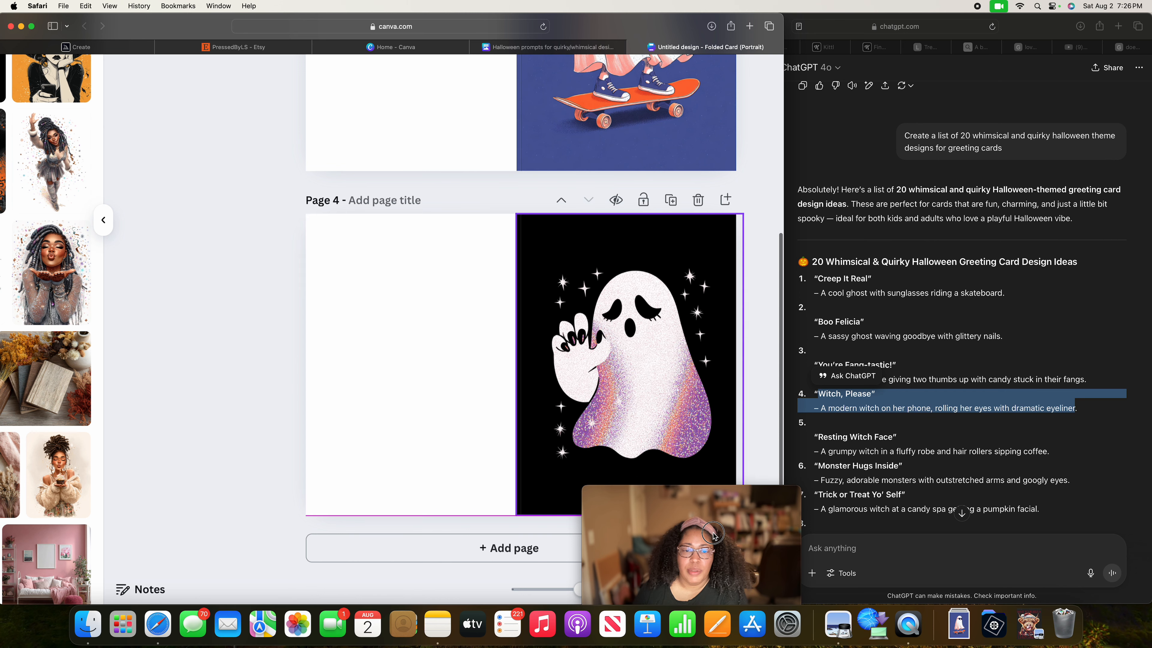
left_click(535, 556)
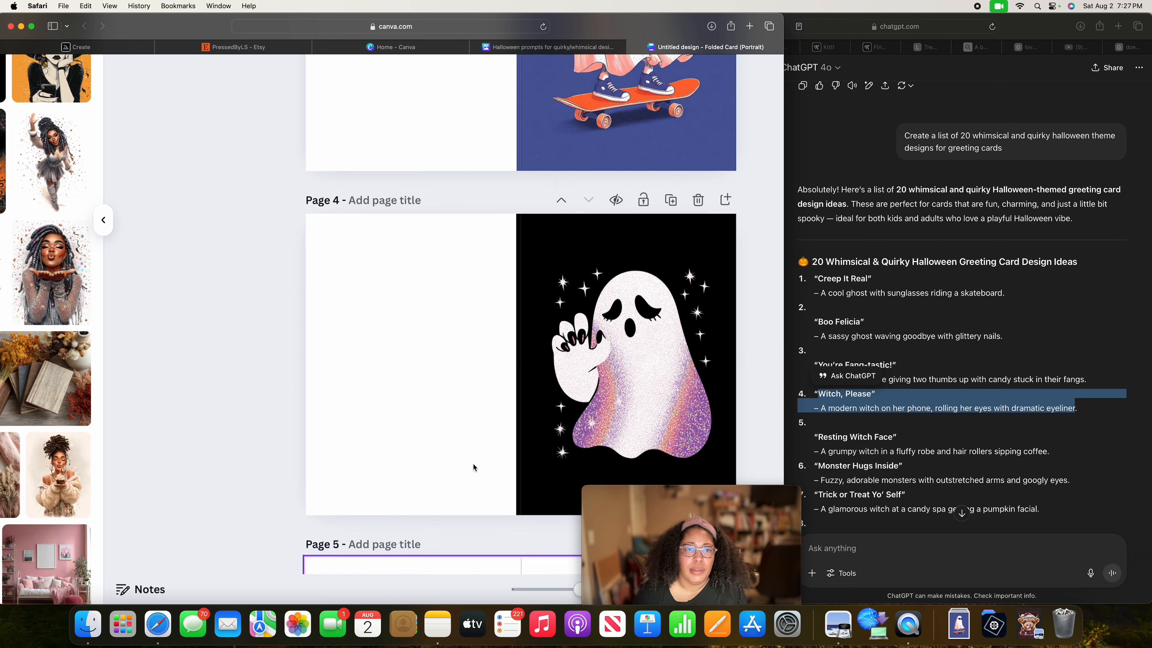
Compare the artwork already used on the card pages with the uploaded images to choose one for page 5.
scroll(71, 331, "left", 3)
scroll(71, 330, "up", 10)
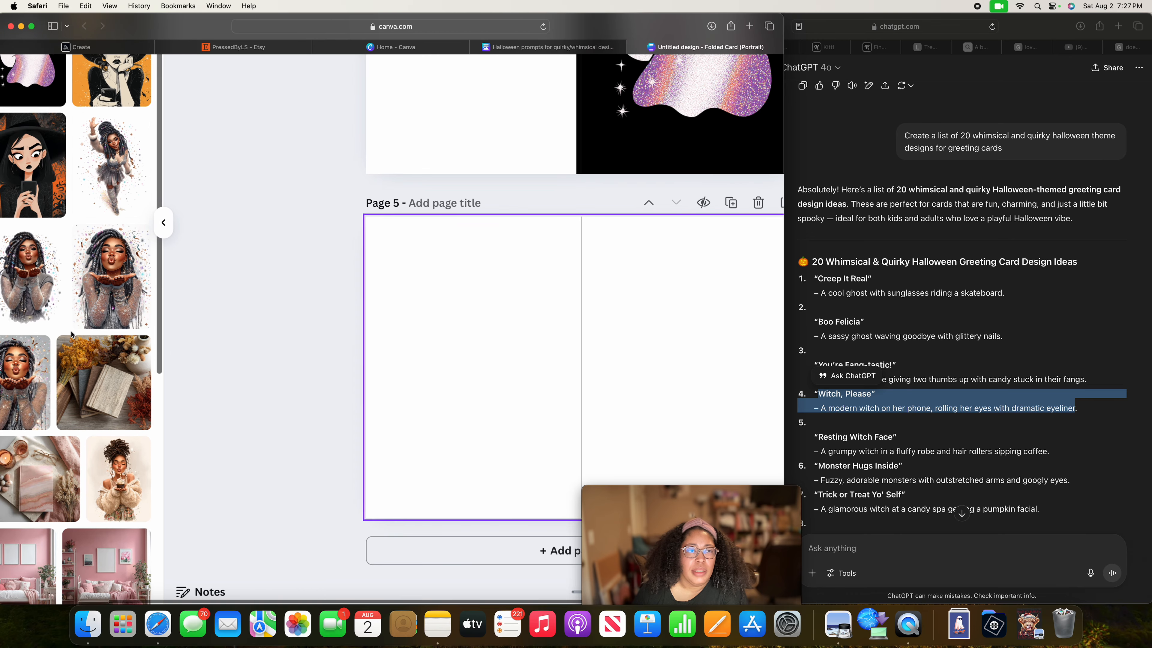
scroll(409, 328, "up", 5)
scroll(409, 328, "up", 10)
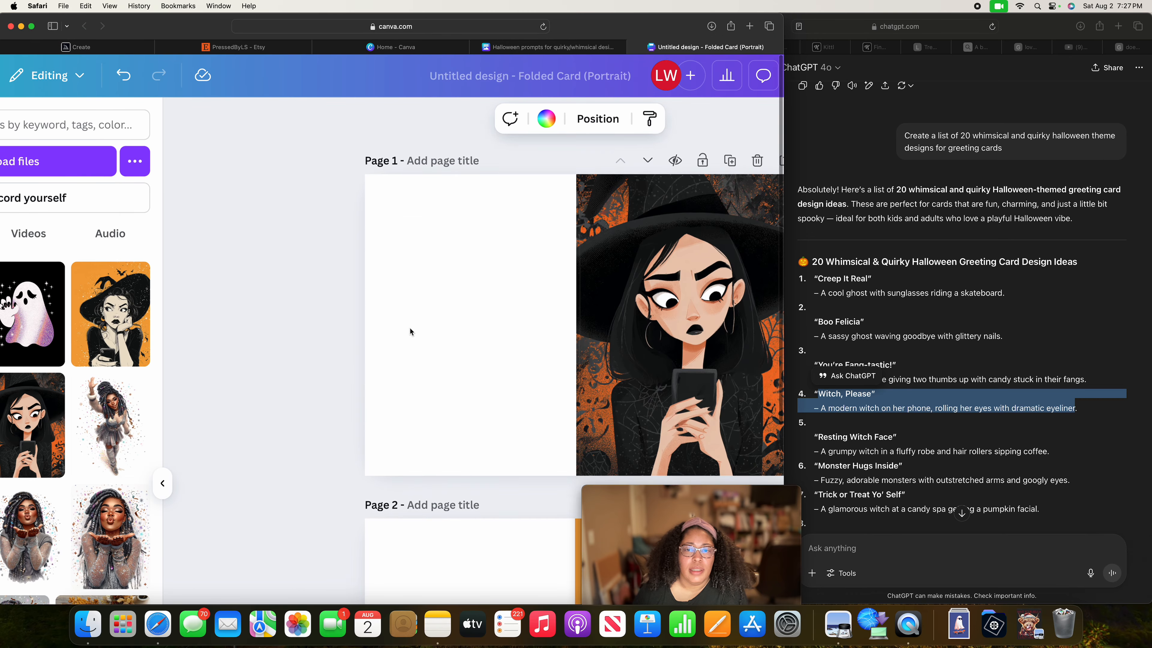
scroll(409, 327, "down", 15)
scroll(409, 328, "down", 6)
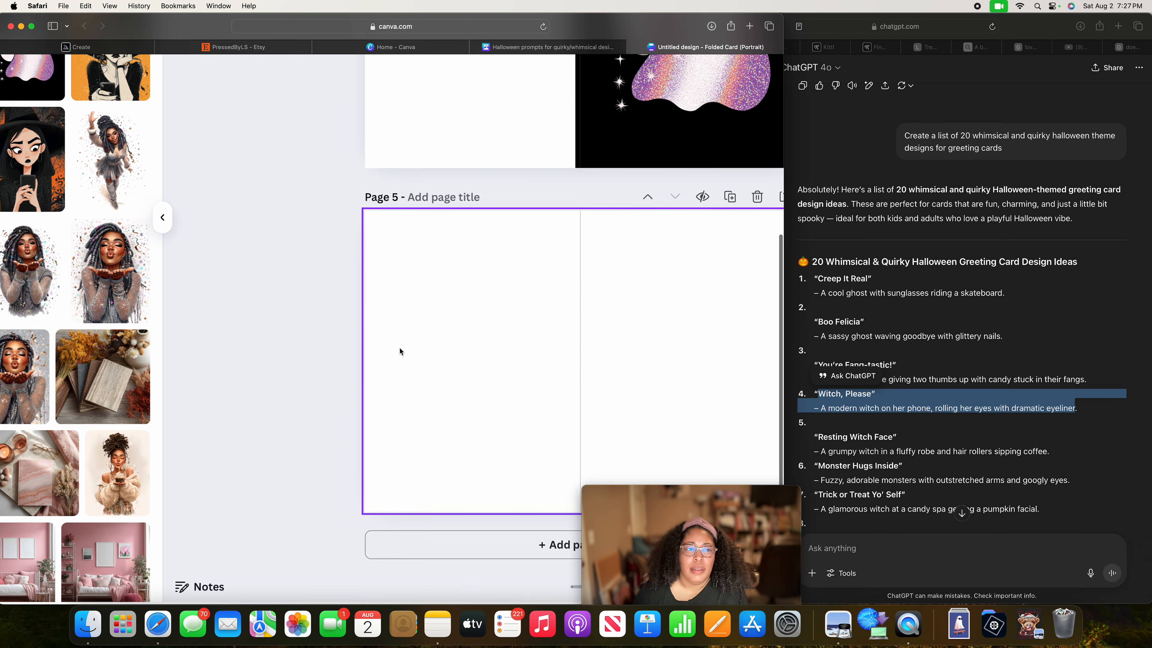
scroll(119, 272, "up", 1)
scroll(119, 272, "up", 3)
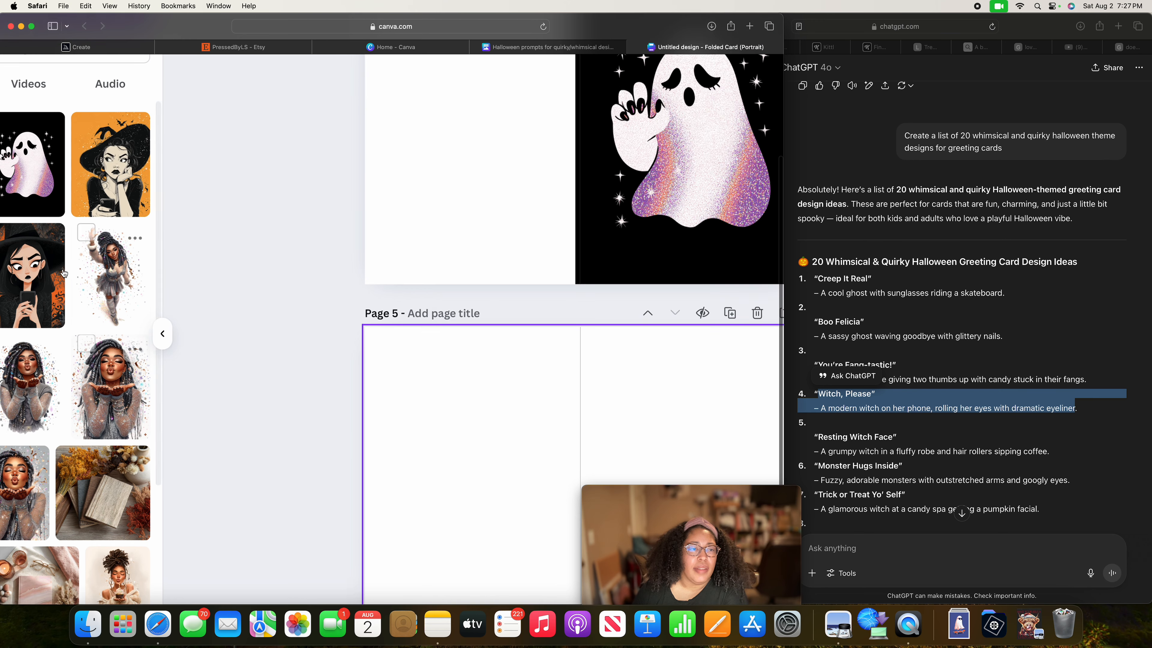
Try to place the uploaded black-haired witch on the burnt-orange background onto page 5.
scroll(68, 277, "left", 4)
left_click_drag(37, 278, 765, 550)
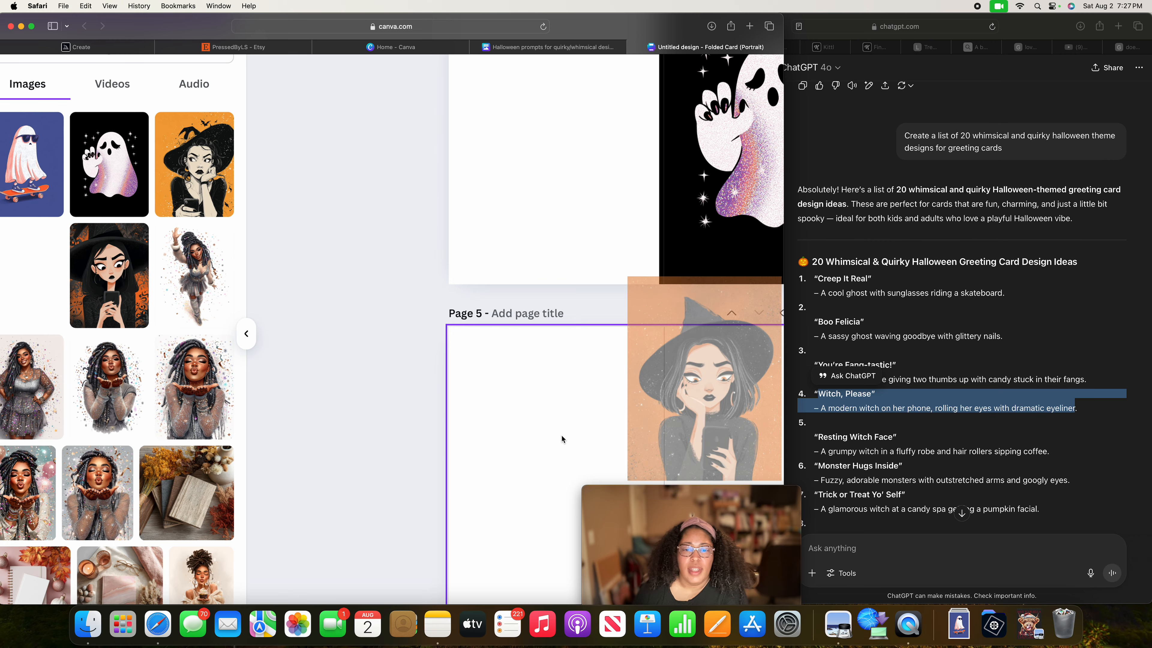
scroll(562, 434, "right", 4)
scroll(435, 414, "left", 4)
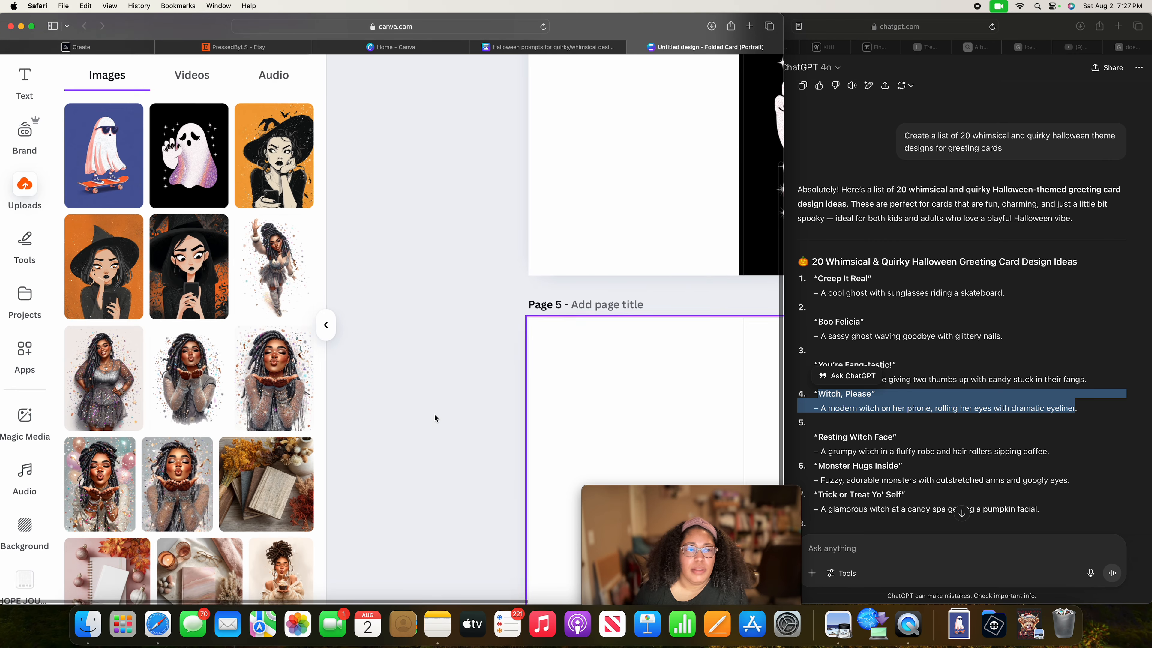
scroll(434, 414, "down", 1)
left_click_drag(109, 249, 797, 580)
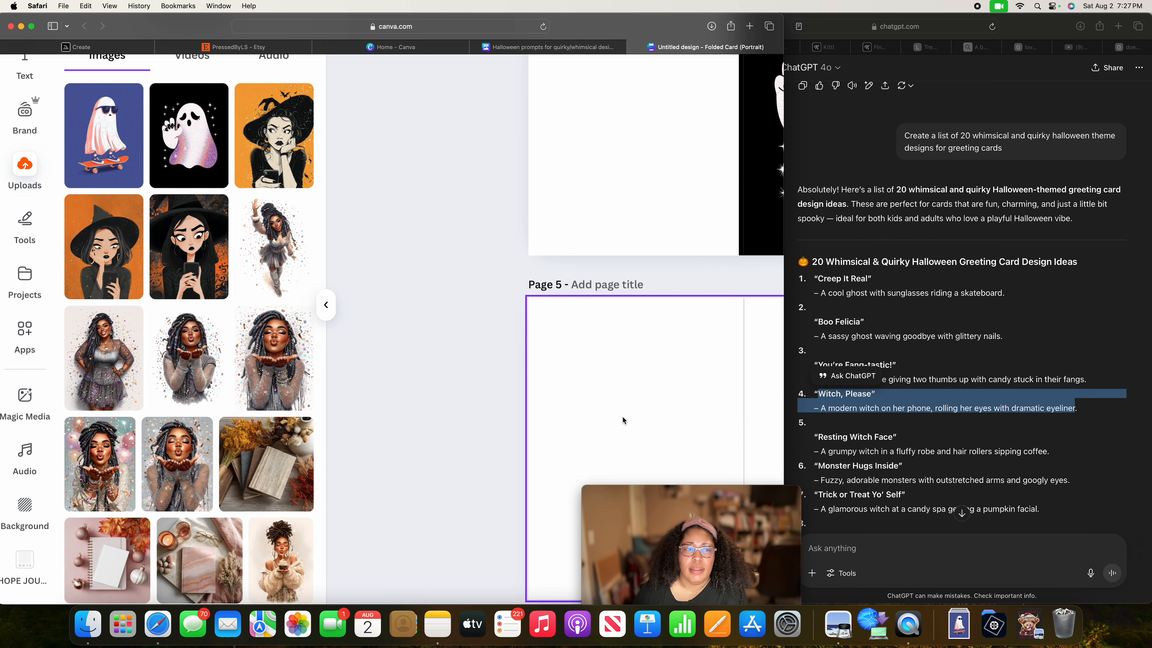
scroll(555, 393, "right", 2)
left_click_drag(43, 255, 735, 520)
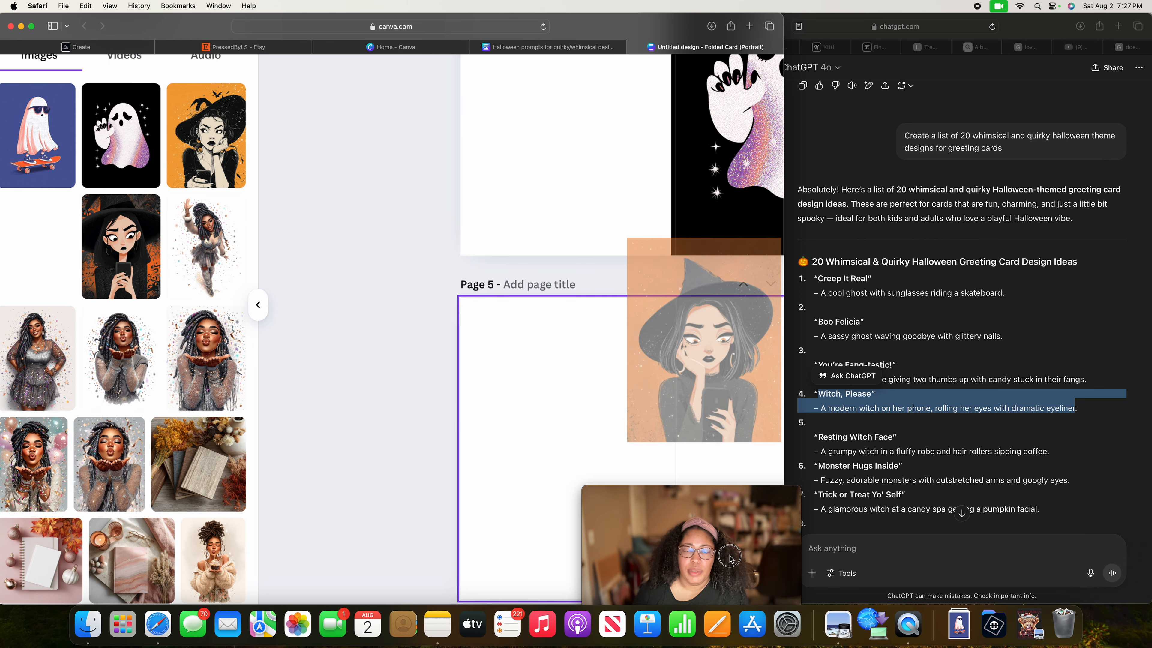
left_click_drag(726, 628, 726, 624)
scroll(444, 346, "up", 1)
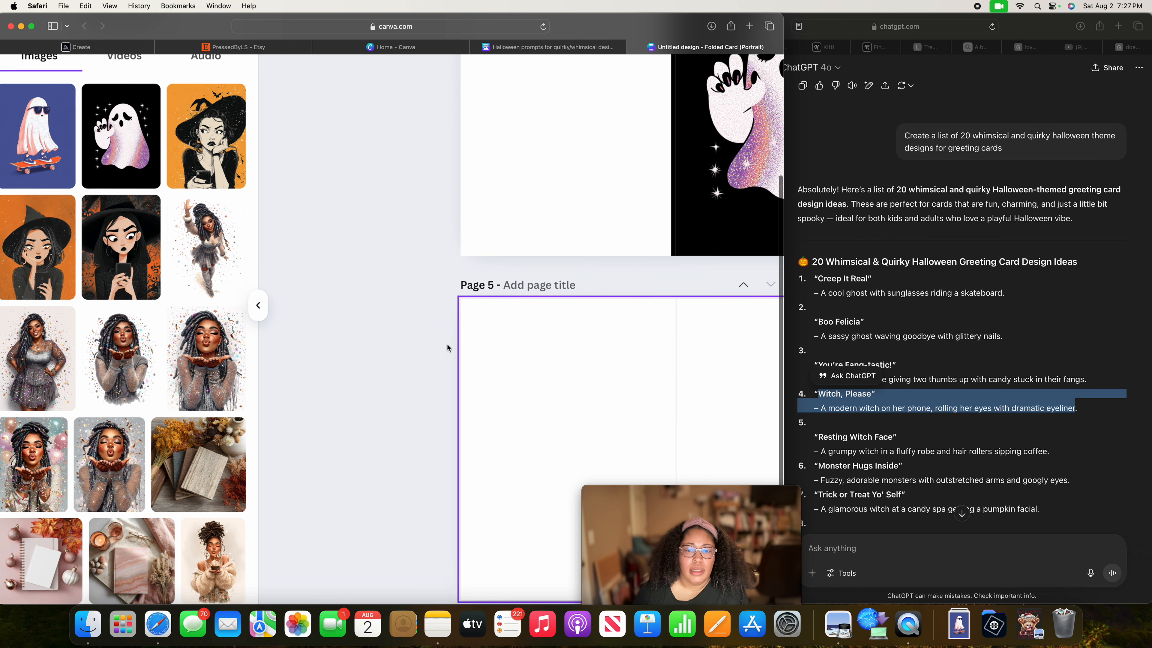
Place the black-haired witch with the burnt-orange background on page 5 at the top edge, its left edge slightly past the fold line.
left_click_drag(38, 248, 713, 444)
scroll(589, 378, "right", 5)
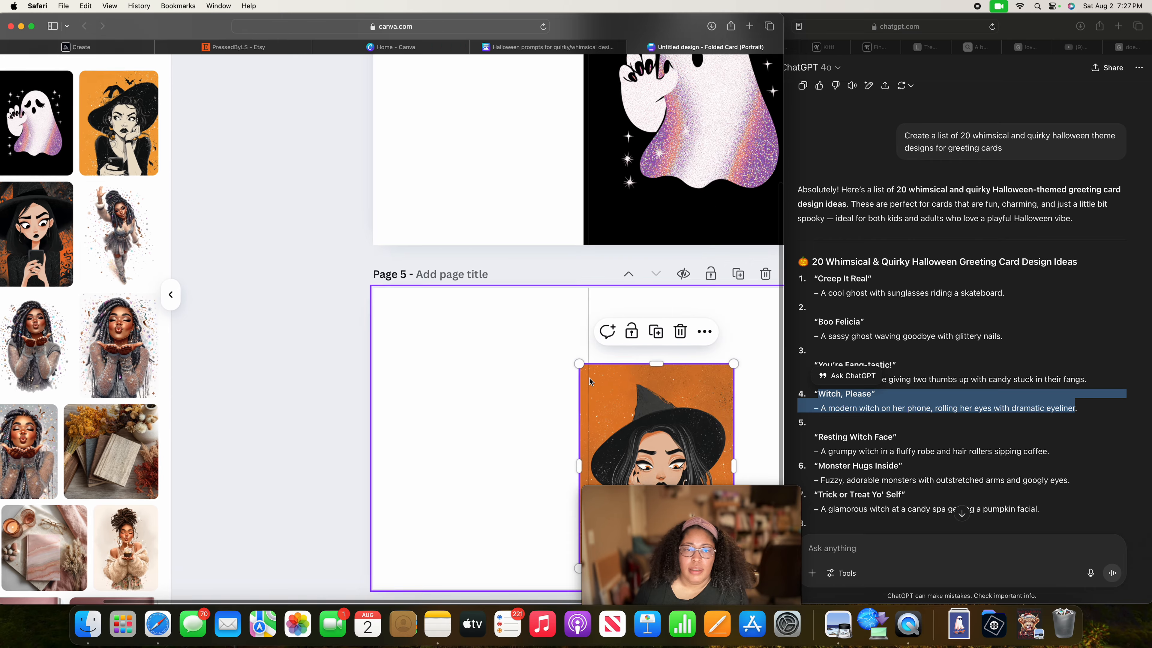
left_click_drag(590, 378, 616, 303)
left_click(161, 220)
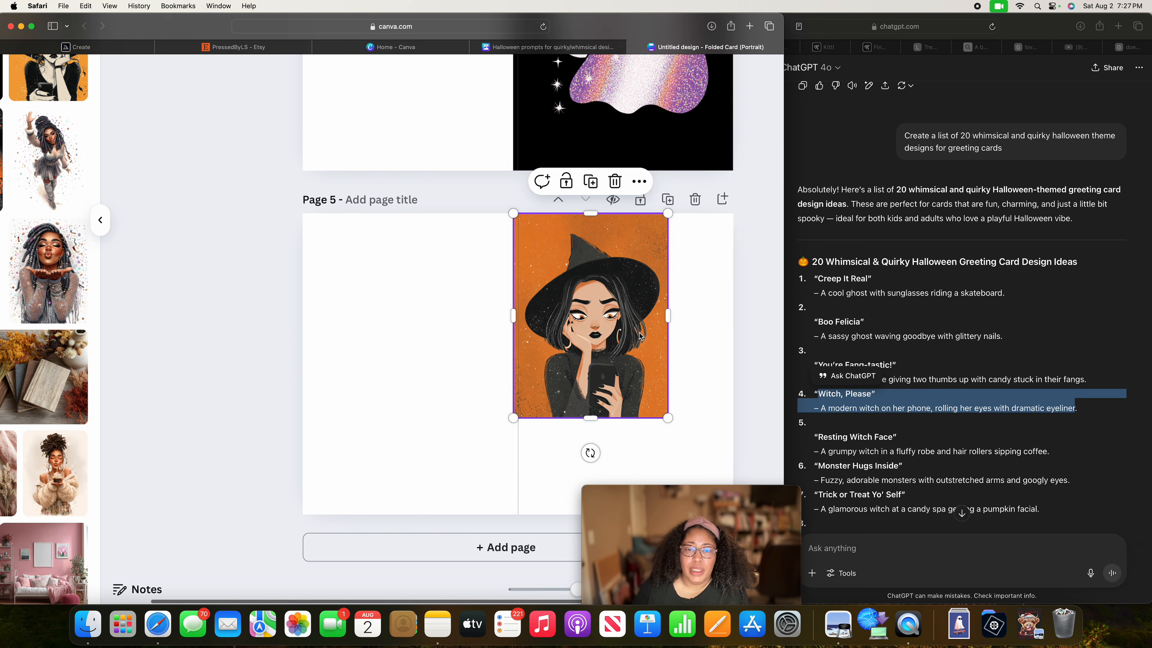
Enlarge the page 5 witch image to the front panel's full height, keeping its left edge slightly past the fold line.
left_click_drag(517, 418, 539, 524)
left_click_drag(474, 498, 474, 516)
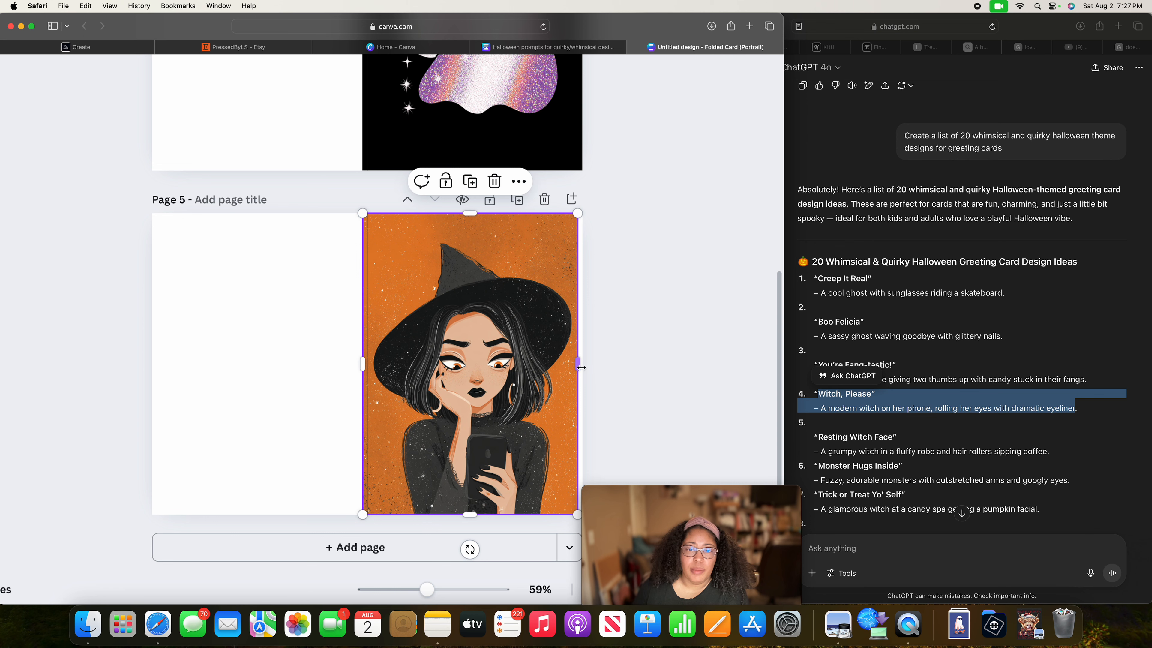
Widen the page 5 witch image to the front panel's outer edge so it fills the panel, and deselect it.
left_click_drag(580, 365, 585, 366)
left_click(624, 366)
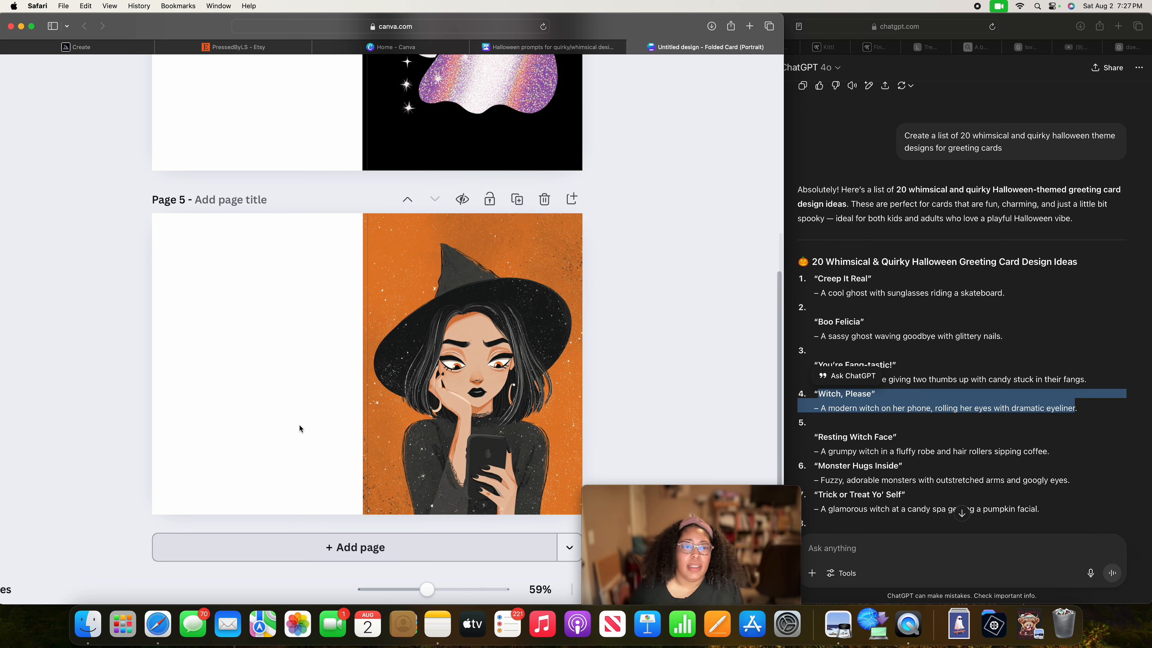
Review the card artwork on pages 3 to 5 and look through the uploaded images.
scroll(256, 345, "left", 10)
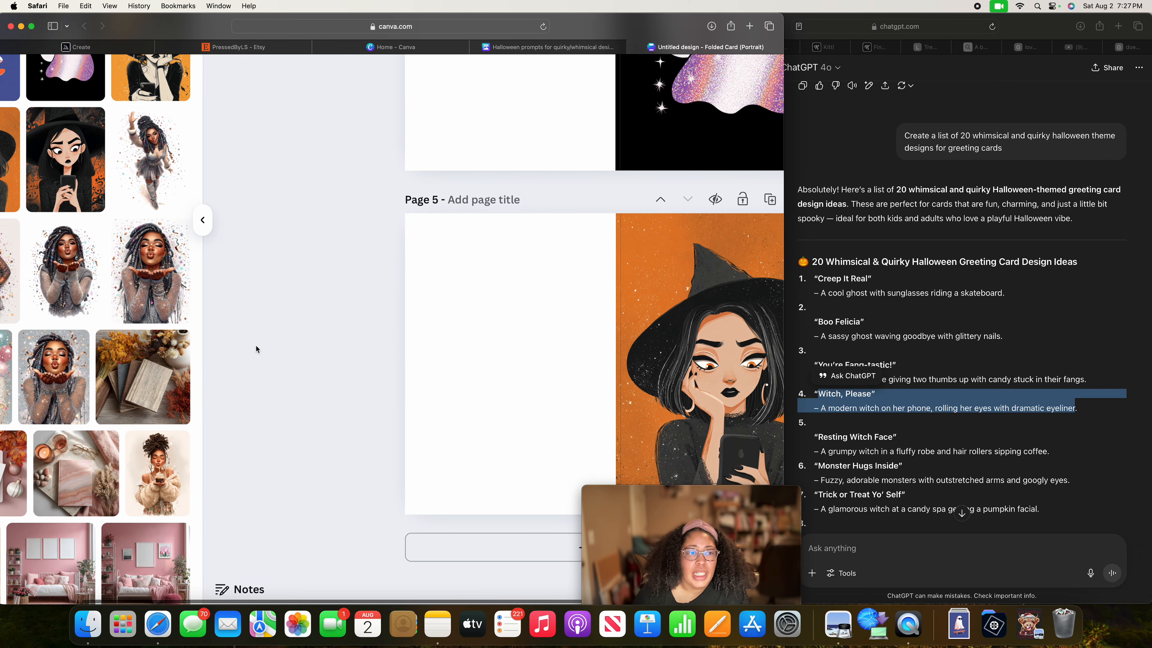
scroll(256, 349, "up", 5)
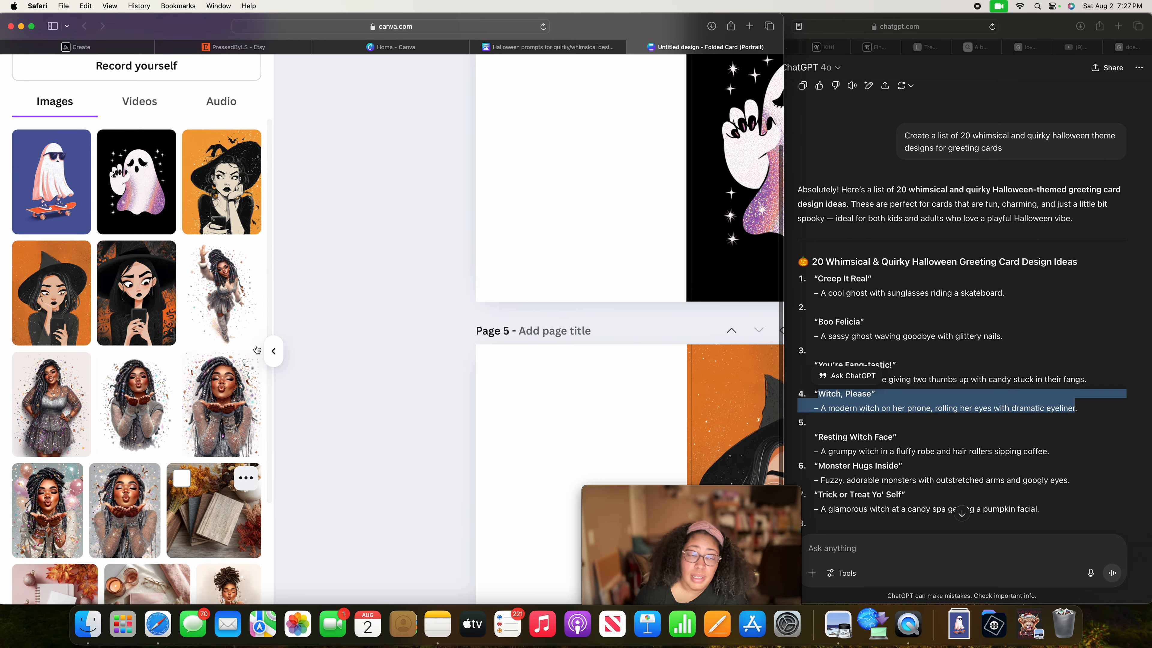
scroll(256, 349, "down", 10)
scroll(446, 402, "down", 5)
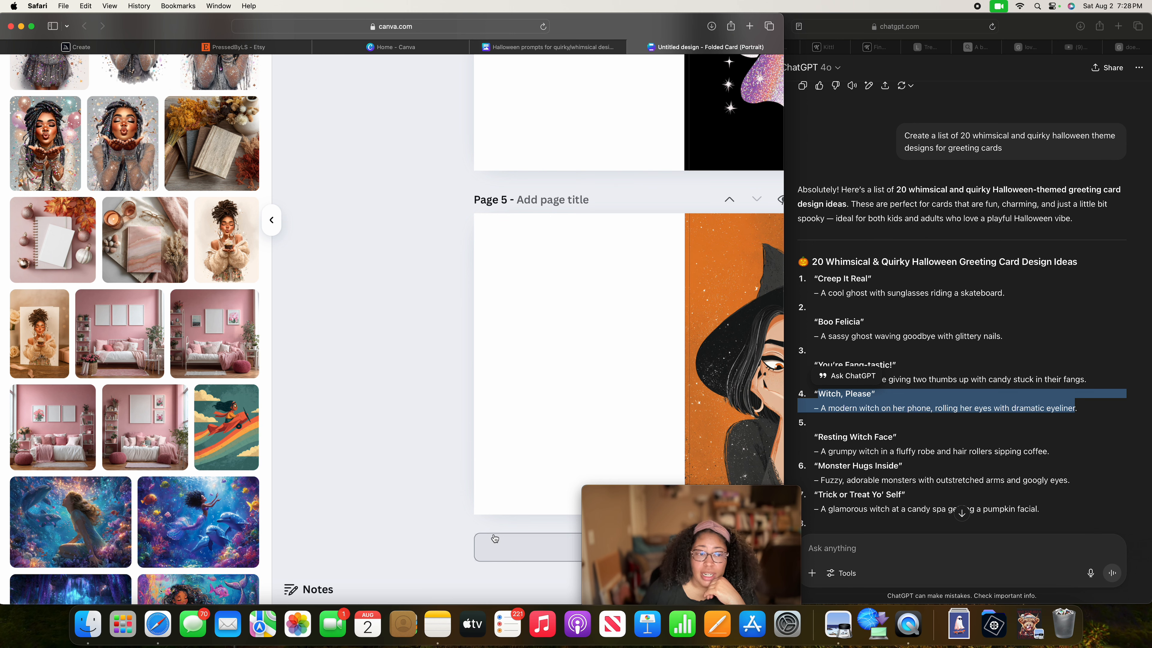
scroll(472, 477, "right", 3)
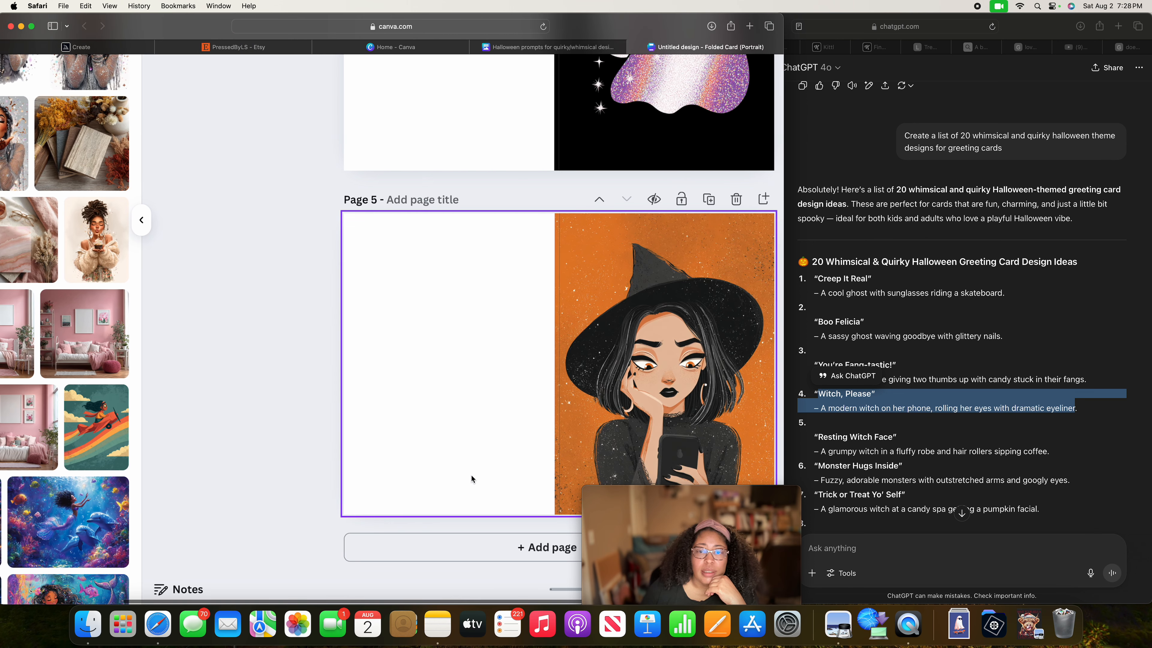
scroll(471, 475, "up", 8)
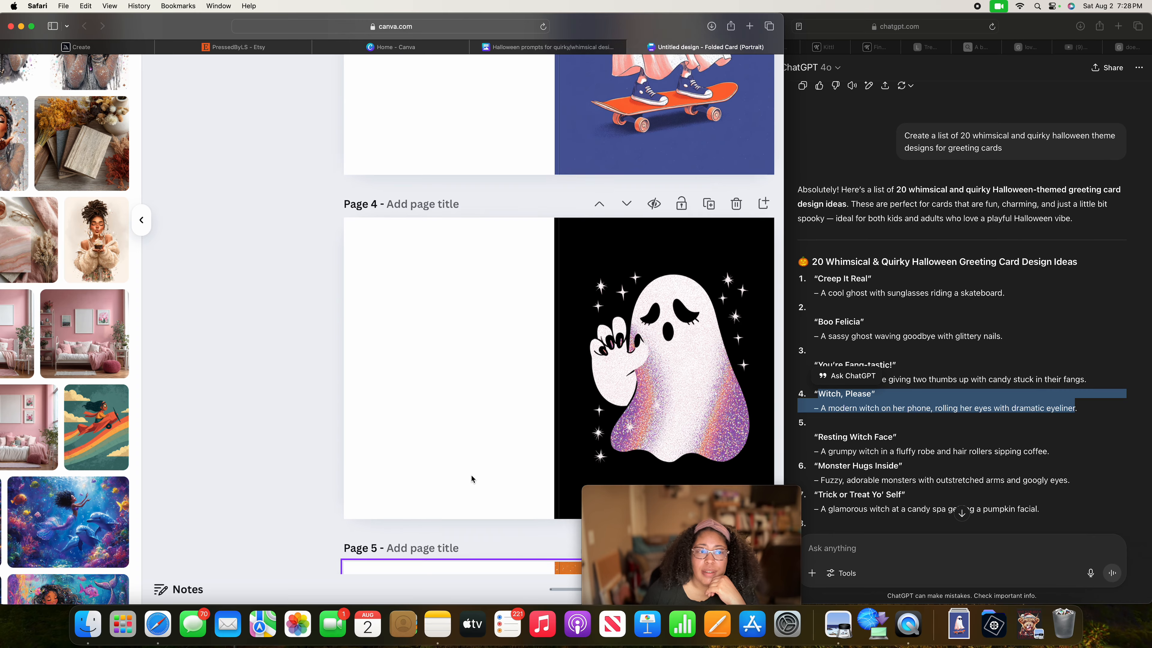
scroll(471, 475, "up", 2)
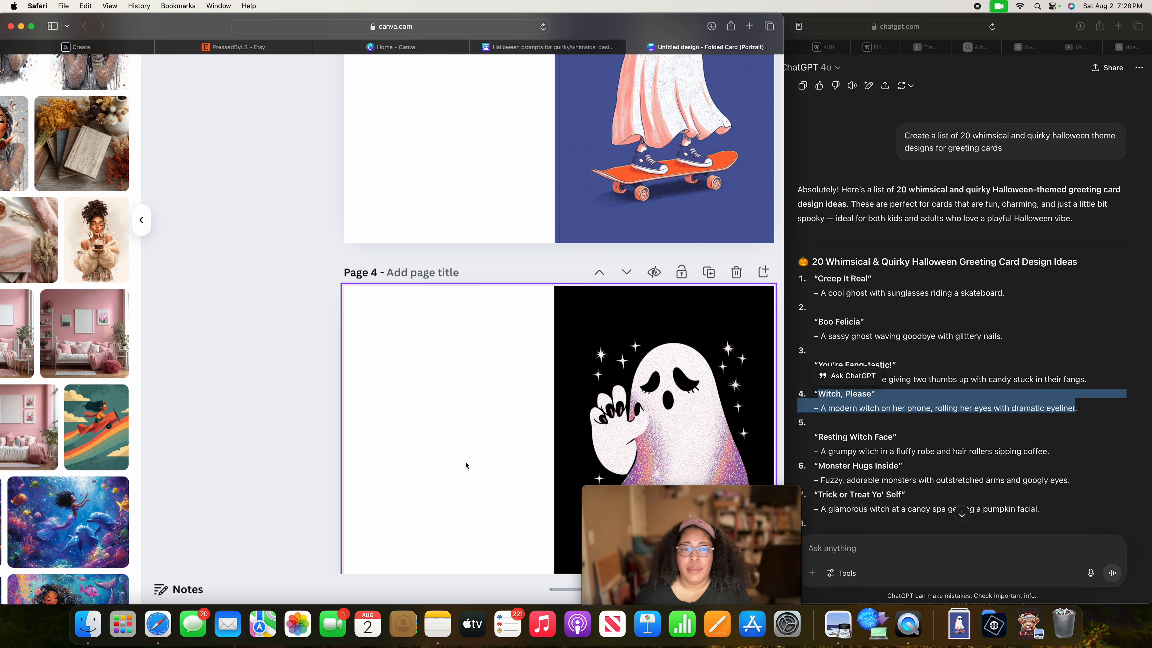
scroll(465, 462, "down", 10)
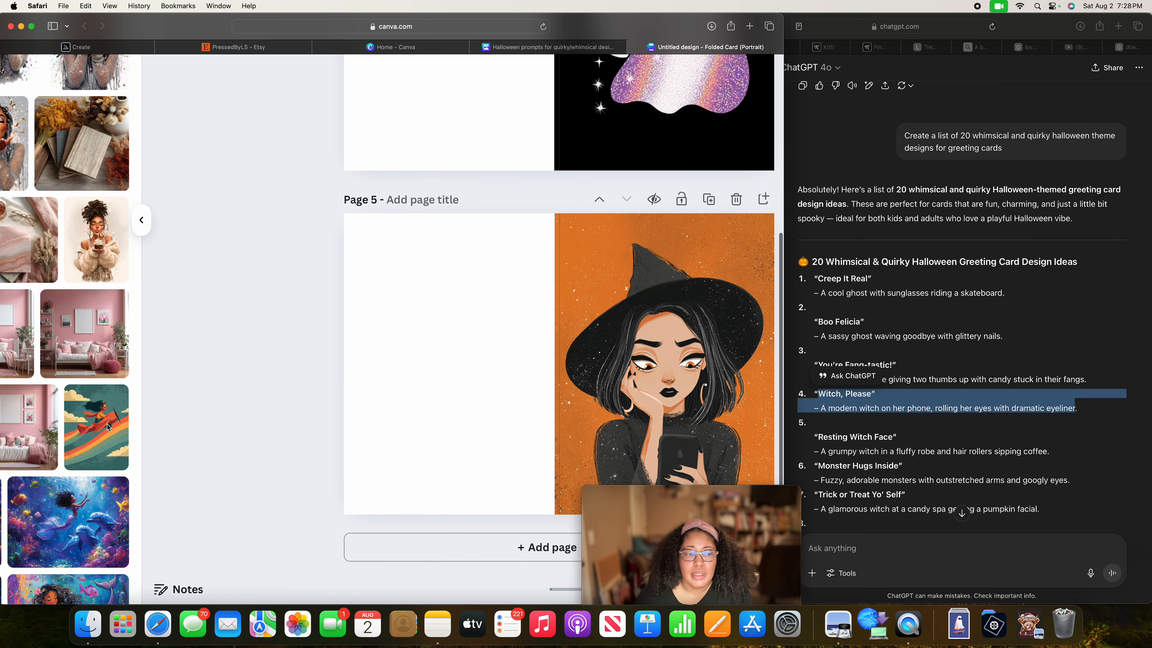
scroll(56, 448, "left", 5)
scroll(56, 448, "right", 8)
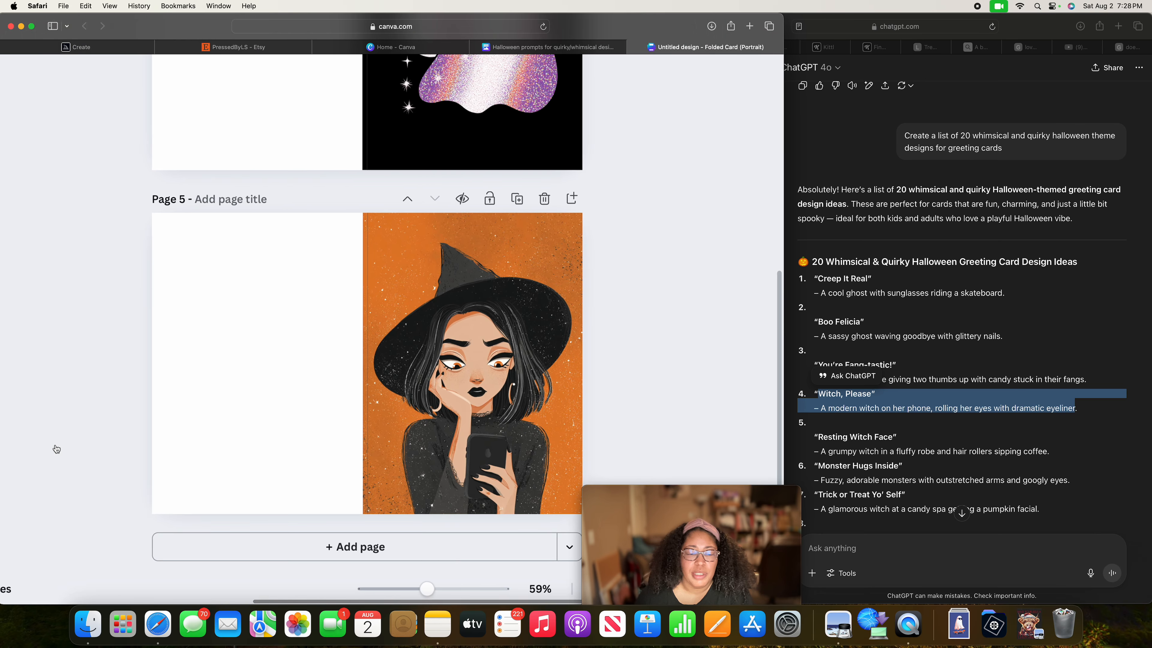
scroll(56, 448, "left", 5)
scroll(55, 448, "left", 8)
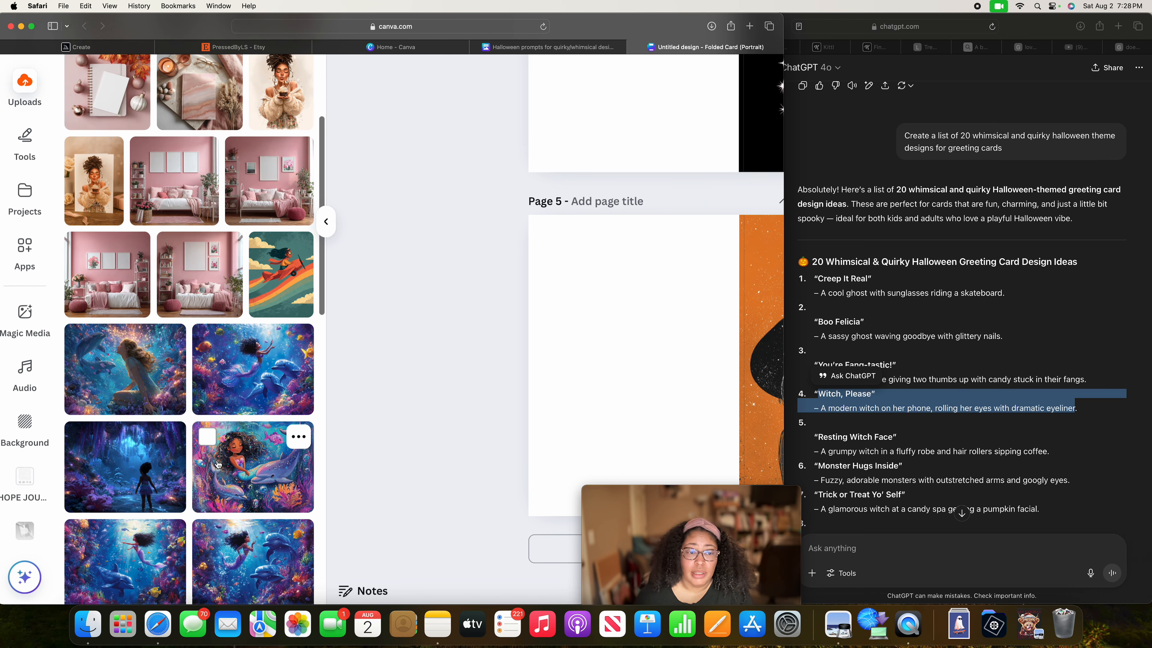
scroll(190, 447, "down", 3)
scroll(507, 448, "right", 2)
scroll(507, 448, "right", 5)
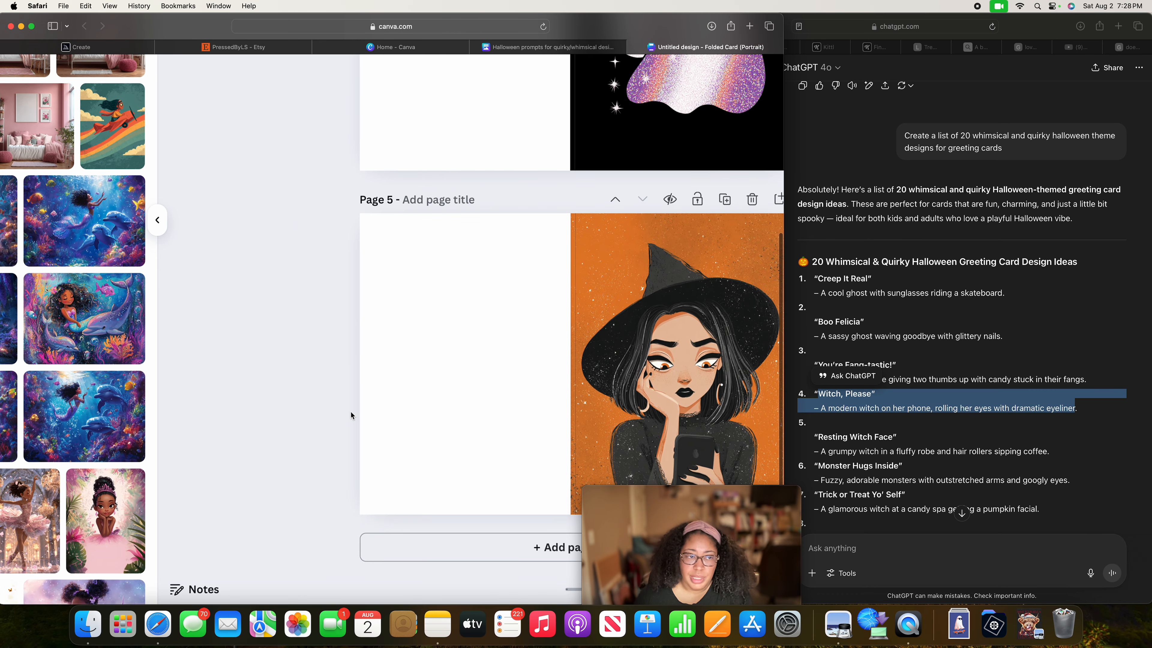
scroll(241, 391, "left", 7)
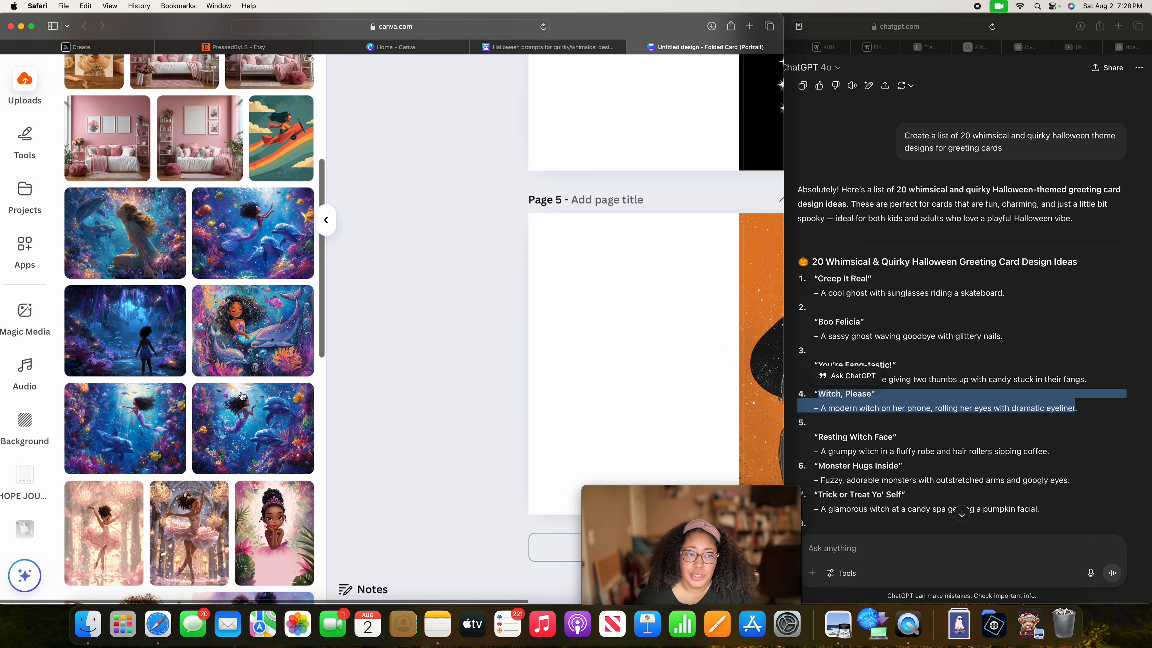
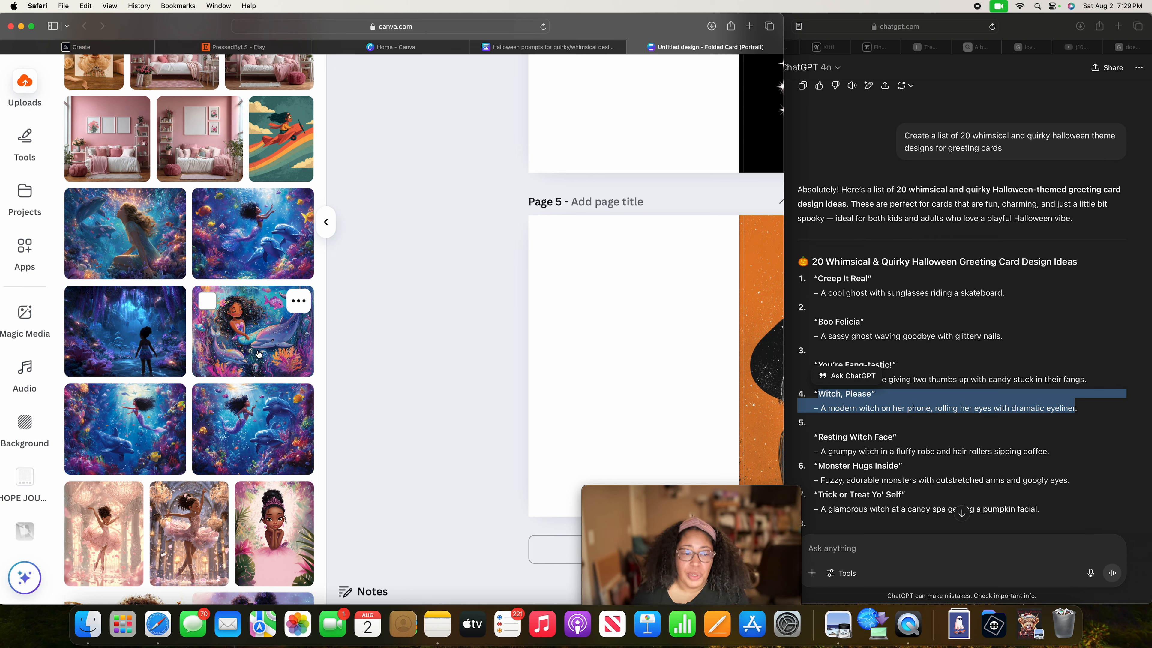
Examine the full width of the page 5 card with the witch on the burnt-orange background.
scroll(374, 351, "down", 1)
scroll(555, 365, "right", 5)
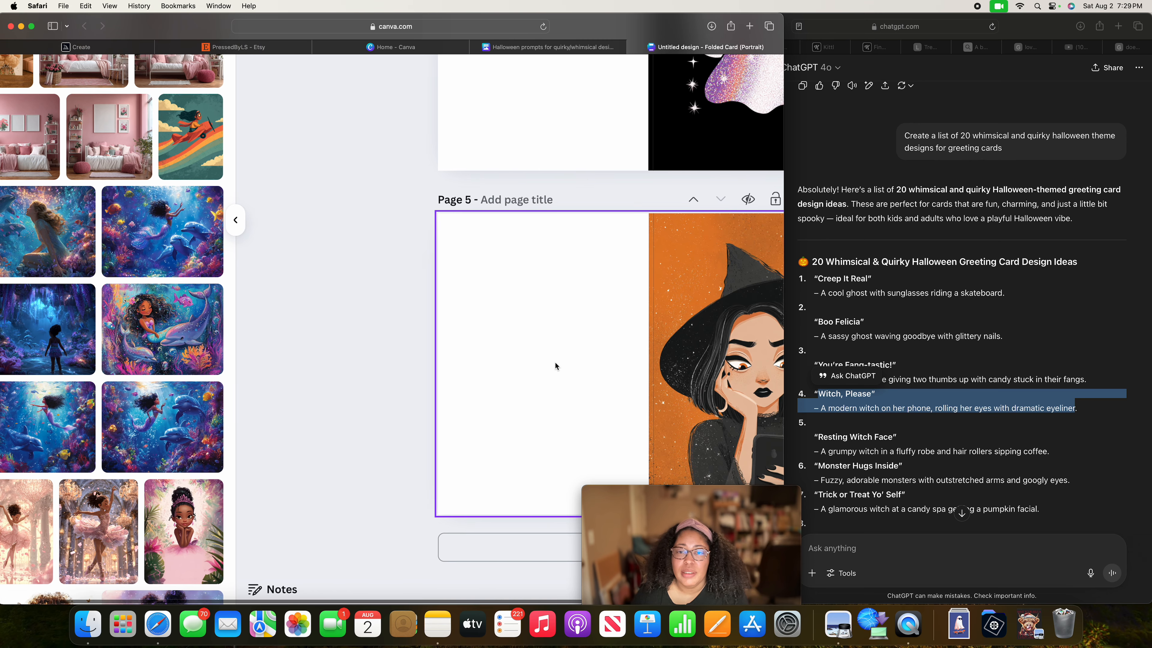
scroll(555, 362, "right", 3)
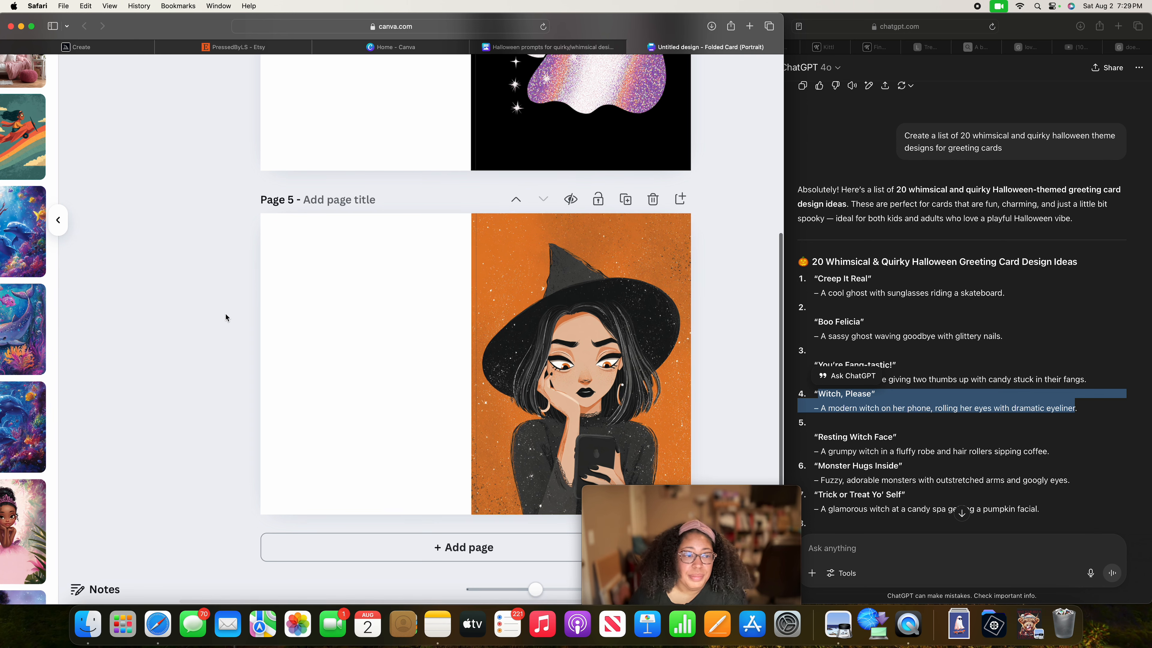
scroll(225, 313, "left", 3)
scroll(355, 334, "left", 4)
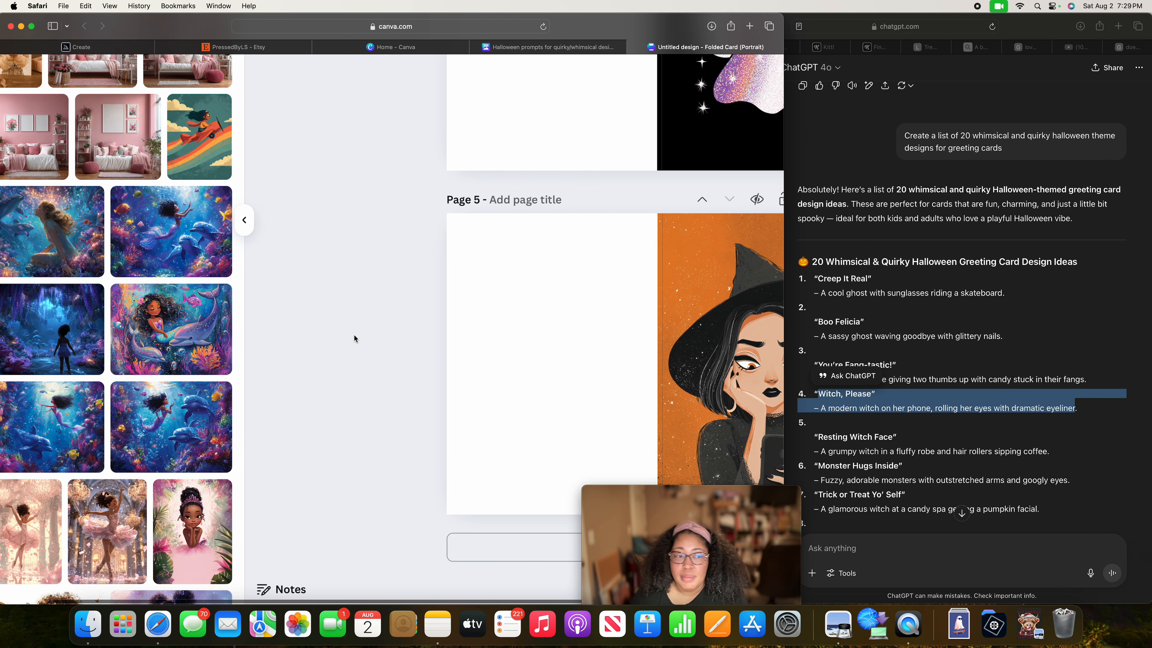
scroll(353, 334, "up", 3)
scroll(354, 335, "down", 5)
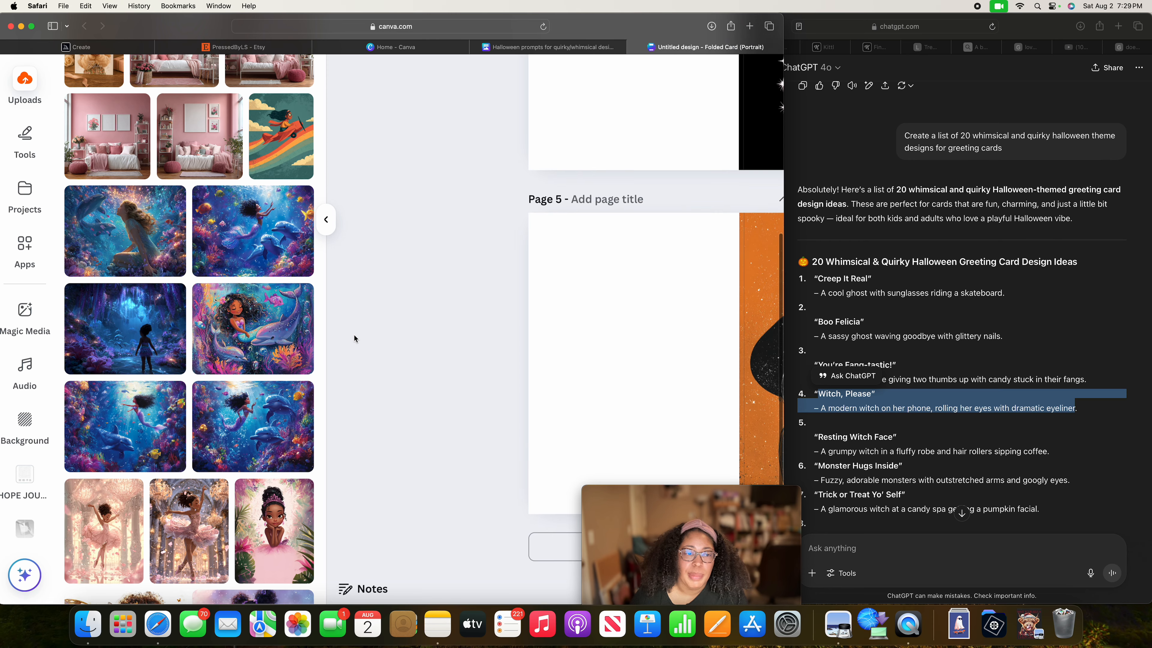
scroll(354, 335, "right", 2)
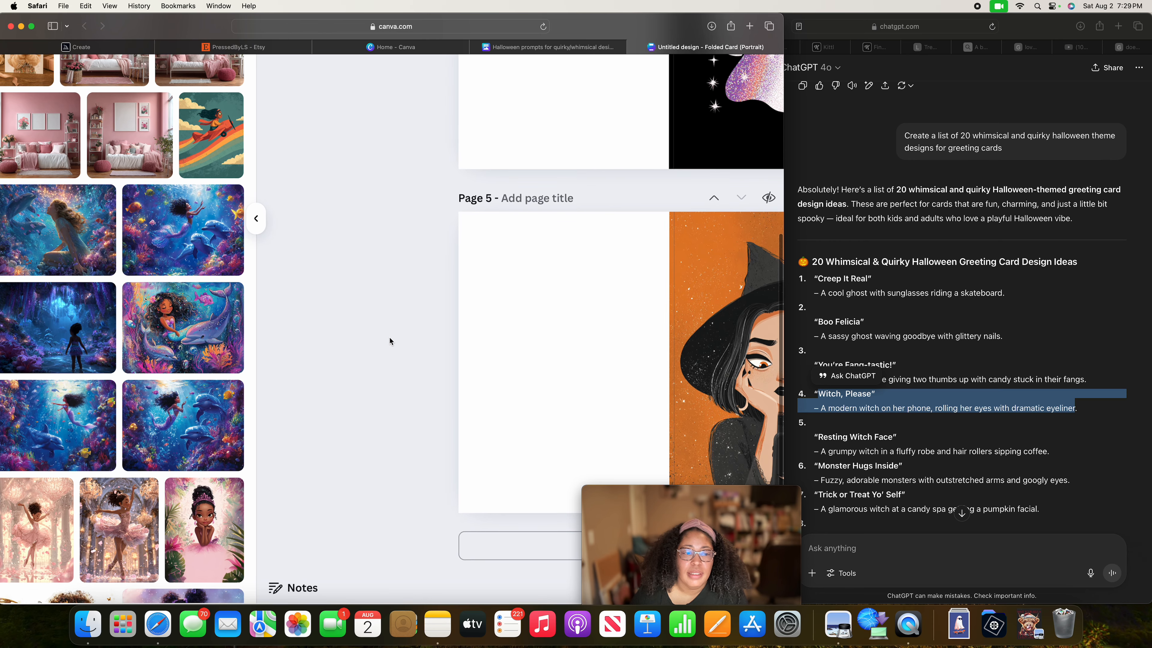
scroll(389, 337, "right", 2)
scroll(389, 338, "right", 2)
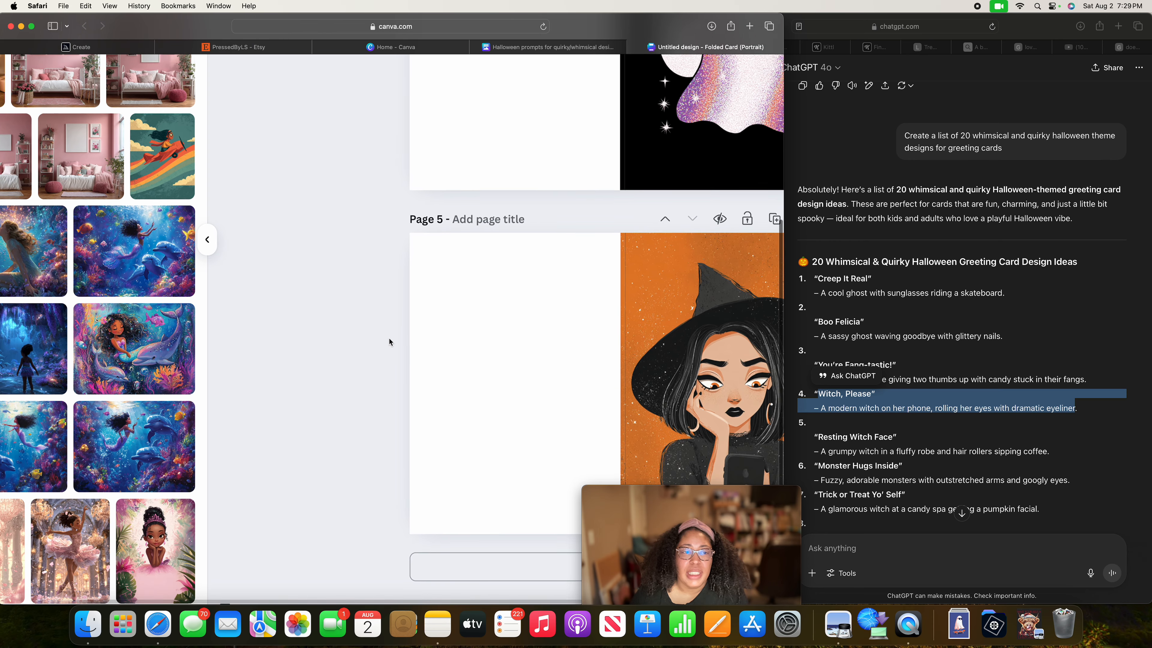
Look through the uploaded images and go over the card pages from page 1 to page 5.
scroll(389, 337, "up", 15)
scroll(389, 338, "up", 5)
scroll(388, 337, "left", 5)
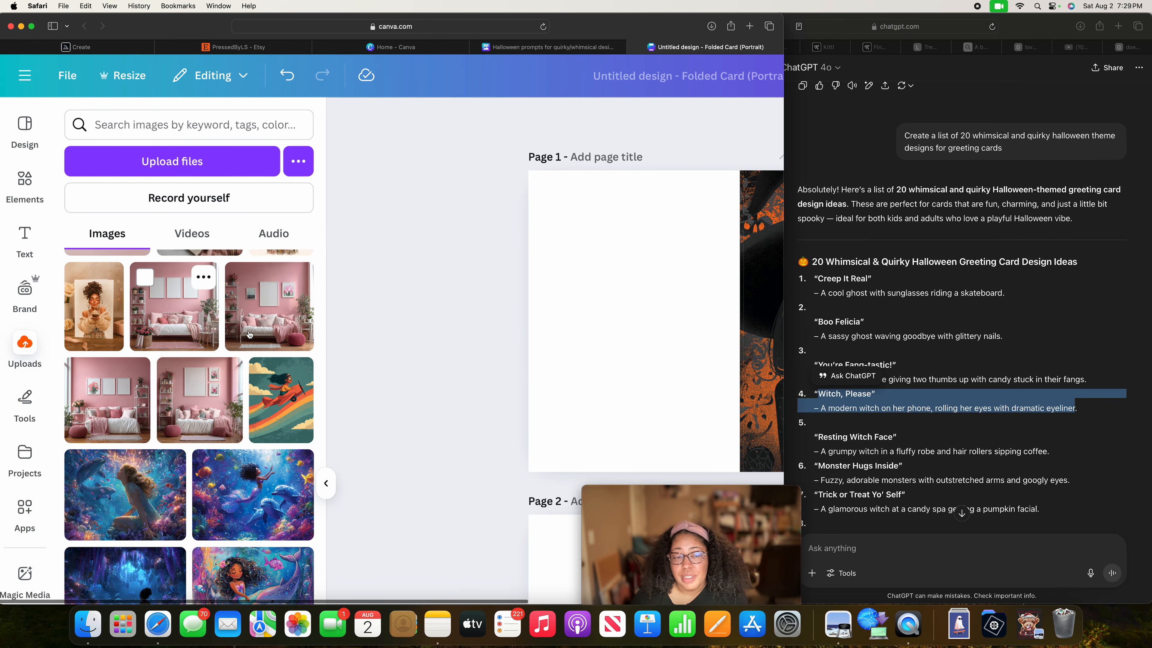
scroll(265, 359, "down", 10)
scroll(266, 362, "down", 3)
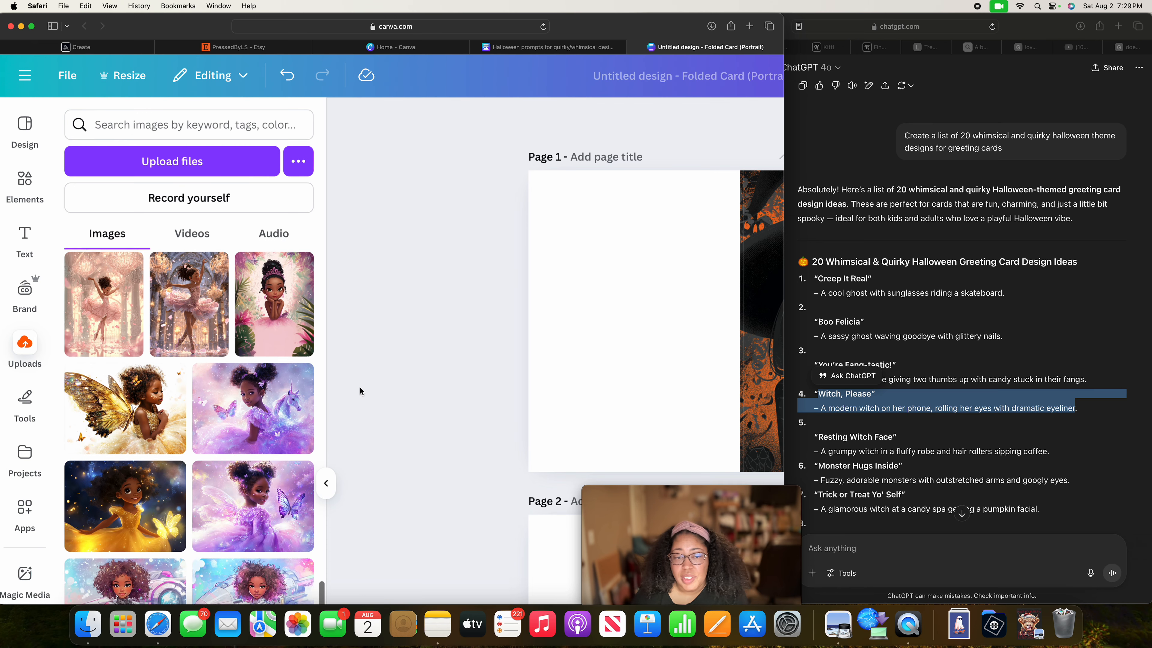
scroll(336, 399, "down", 8)
scroll(335, 403, "up", 2)
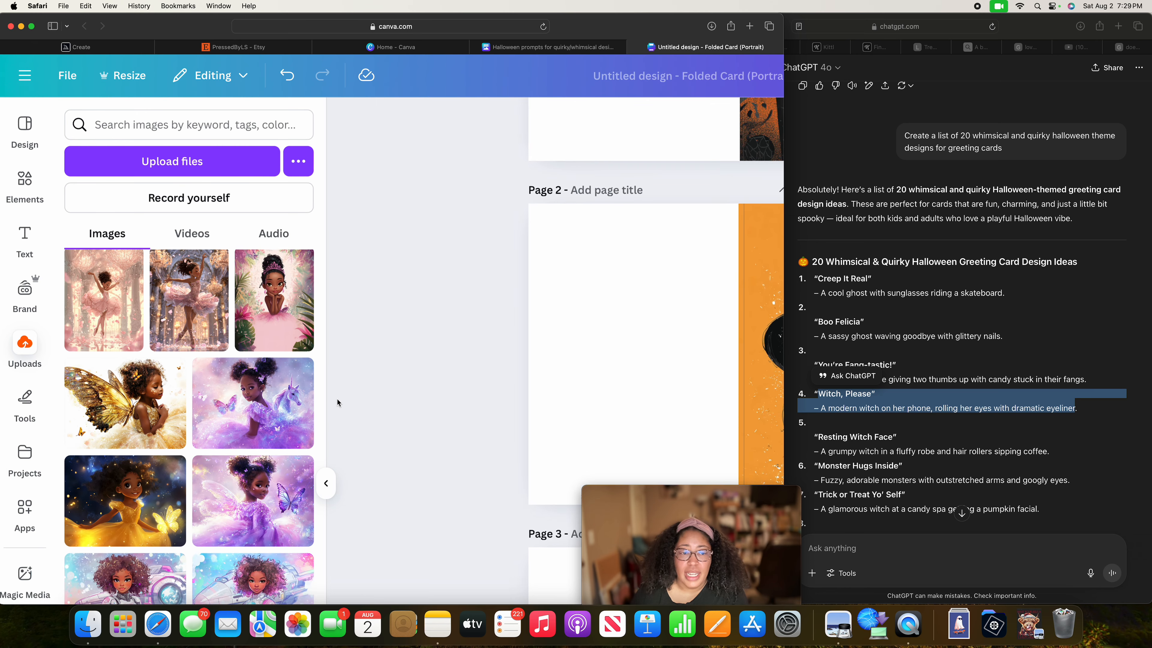
scroll(372, 414, "up", 2)
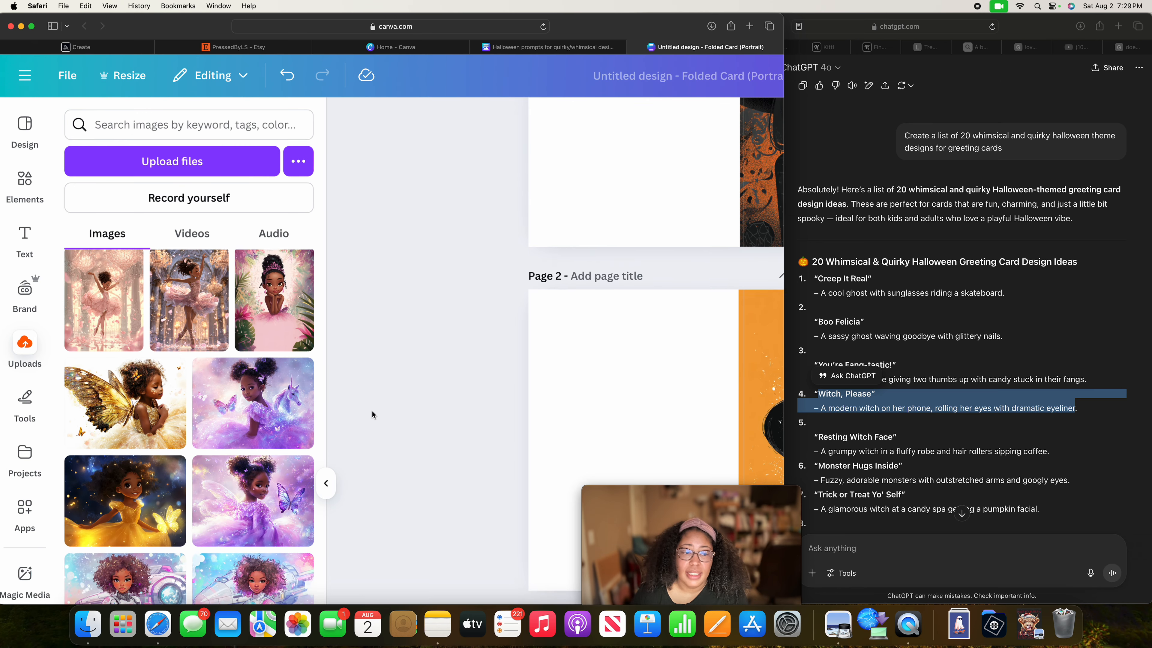
scroll(414, 418, "down", 7)
scroll(414, 417, "down", 15)
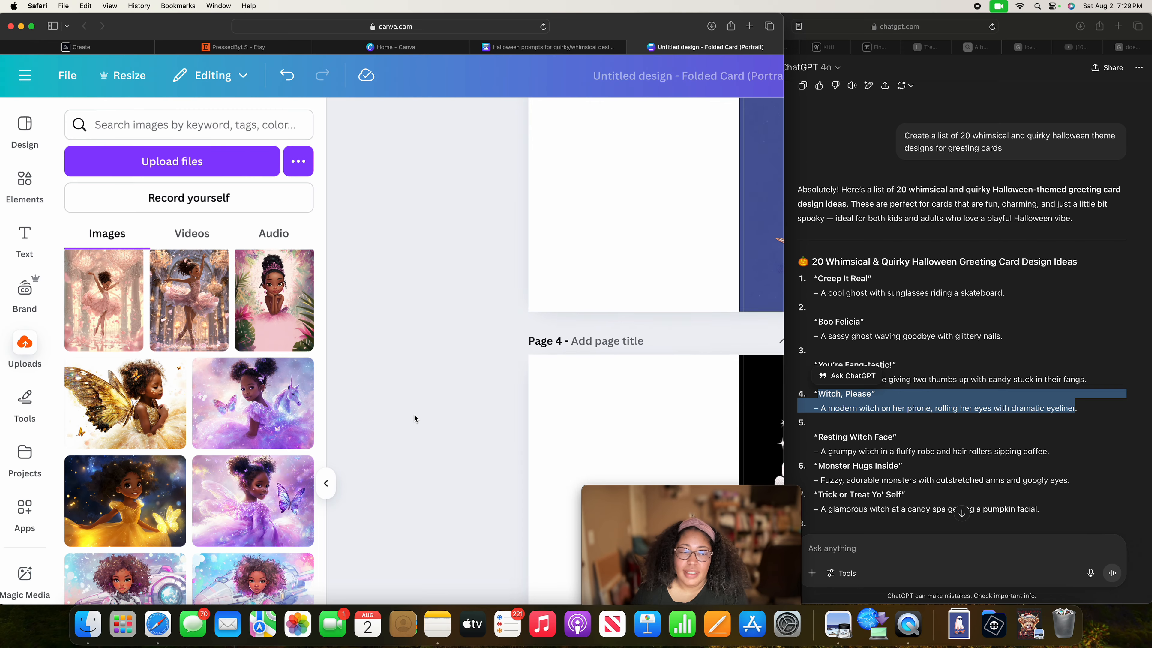
scroll(416, 414, "down", 4)
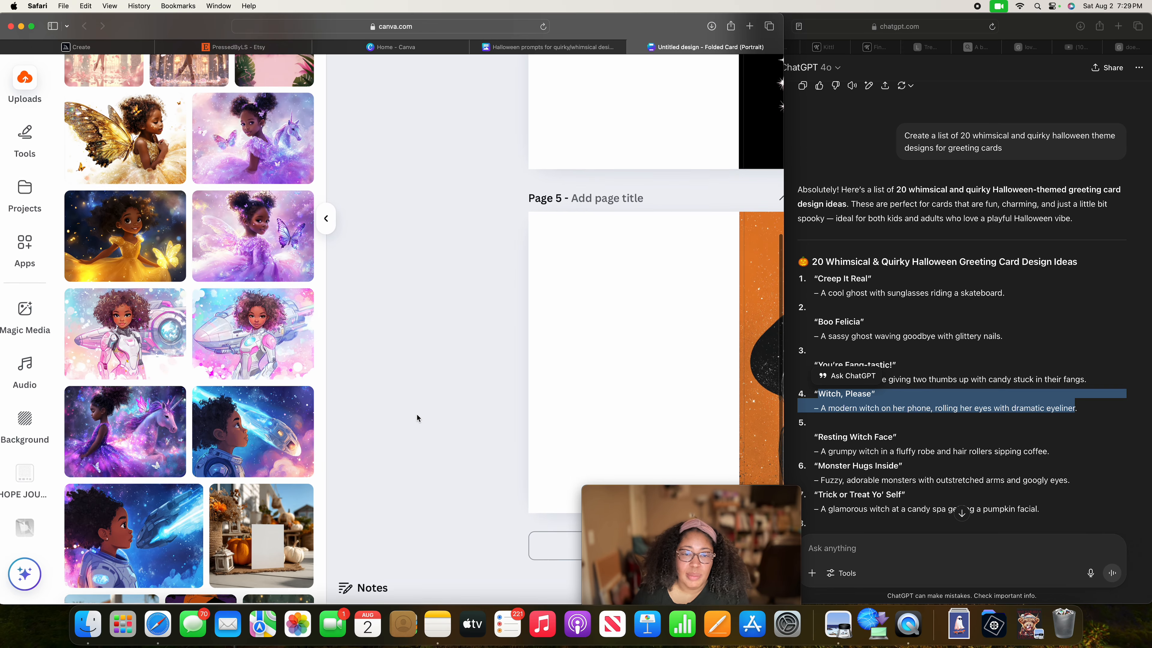
Review the front-panel artwork on the card pages from page 5 back to page 1.
scroll(524, 409, "right", 2)
scroll(524, 410, "right", 5)
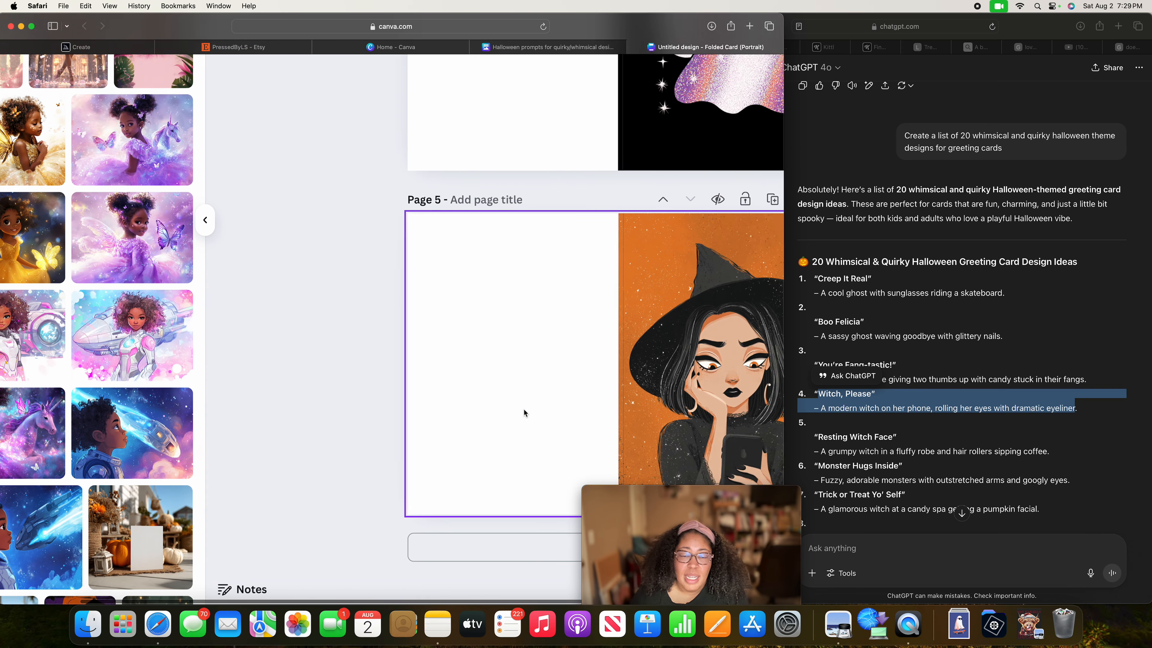
scroll(523, 409, "up", 5)
scroll(523, 412, "up", 12)
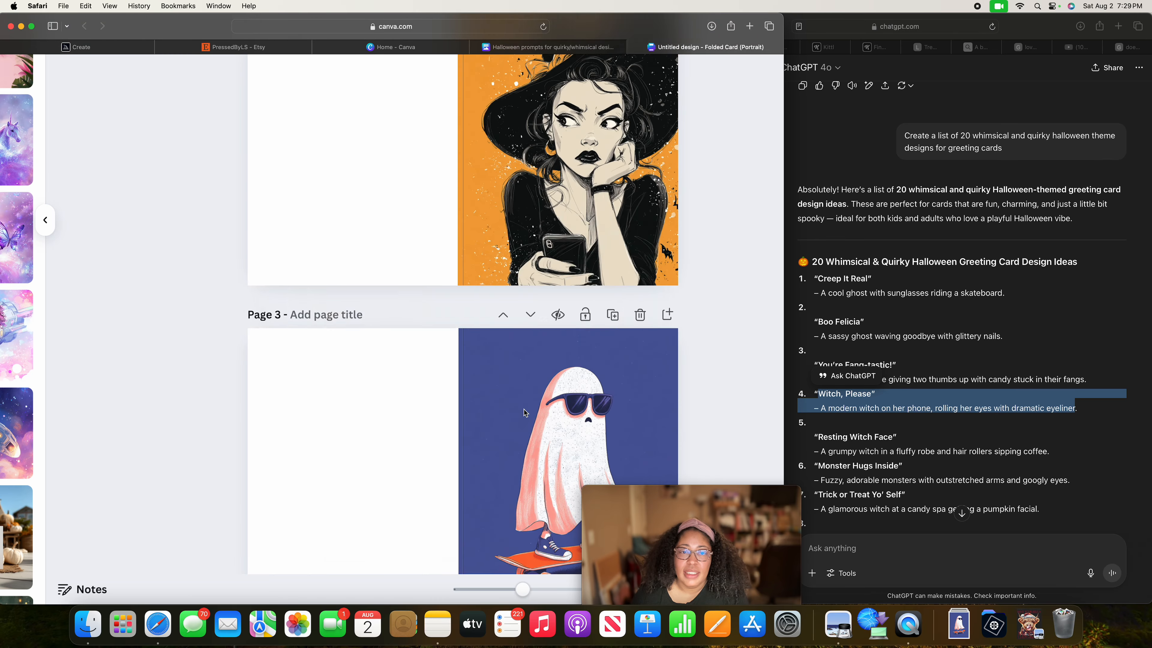
scroll(386, 366, "down", 12)
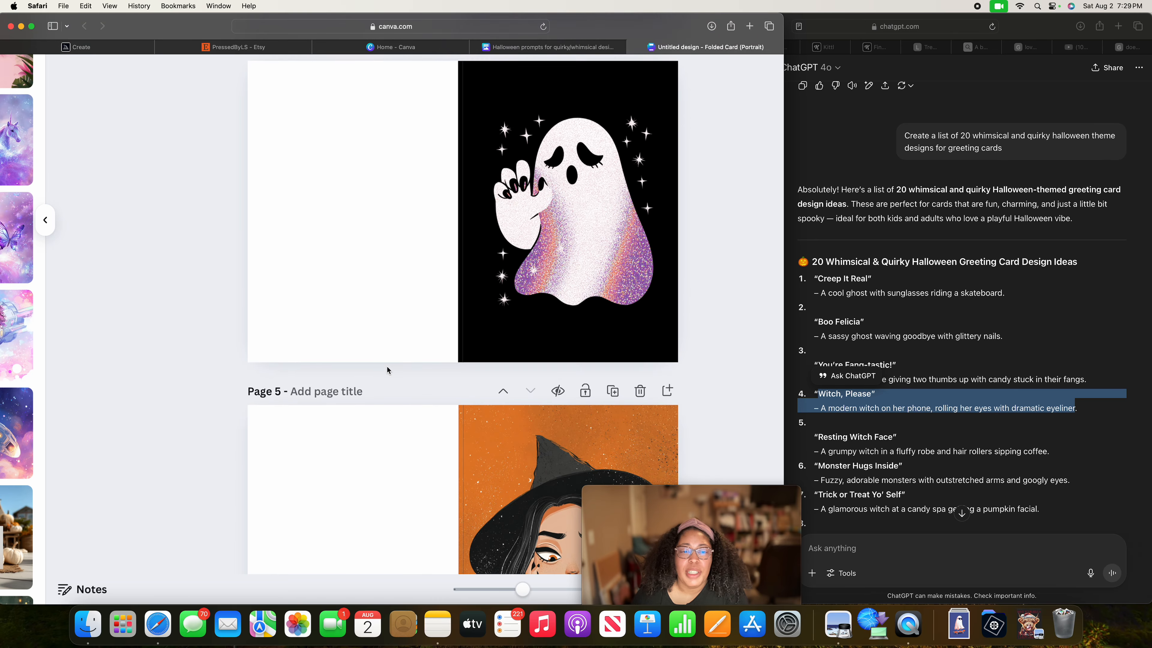
scroll(387, 366, "up", 20)
scroll(480, 314, "down", 1)
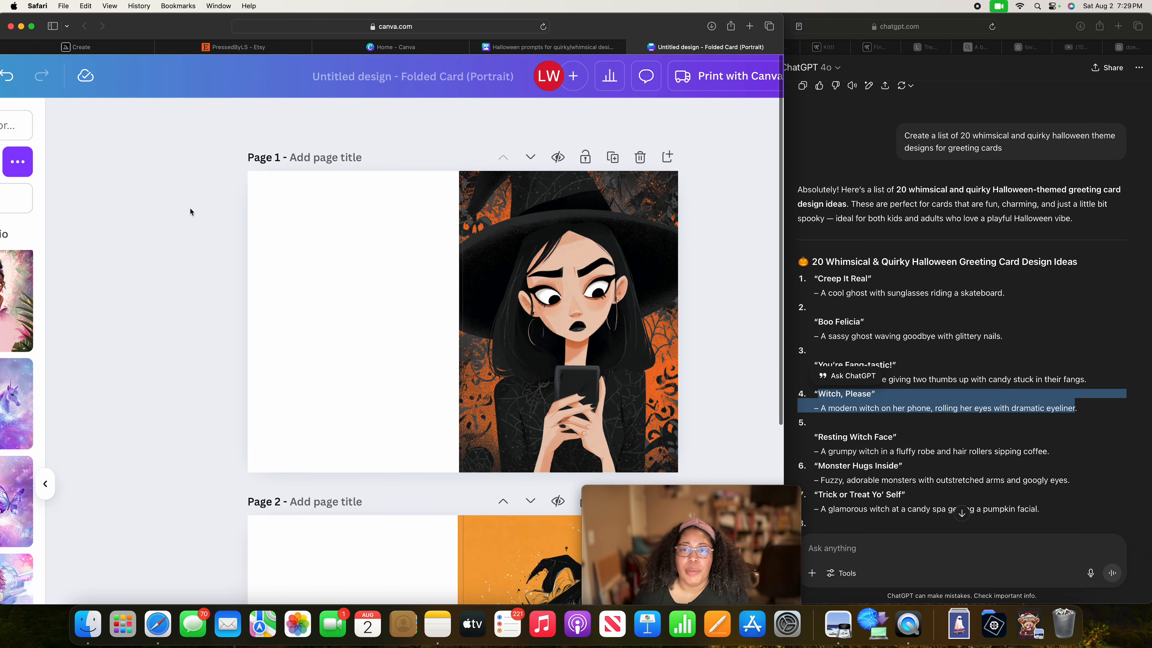
scroll(195, 190, "right", 3)
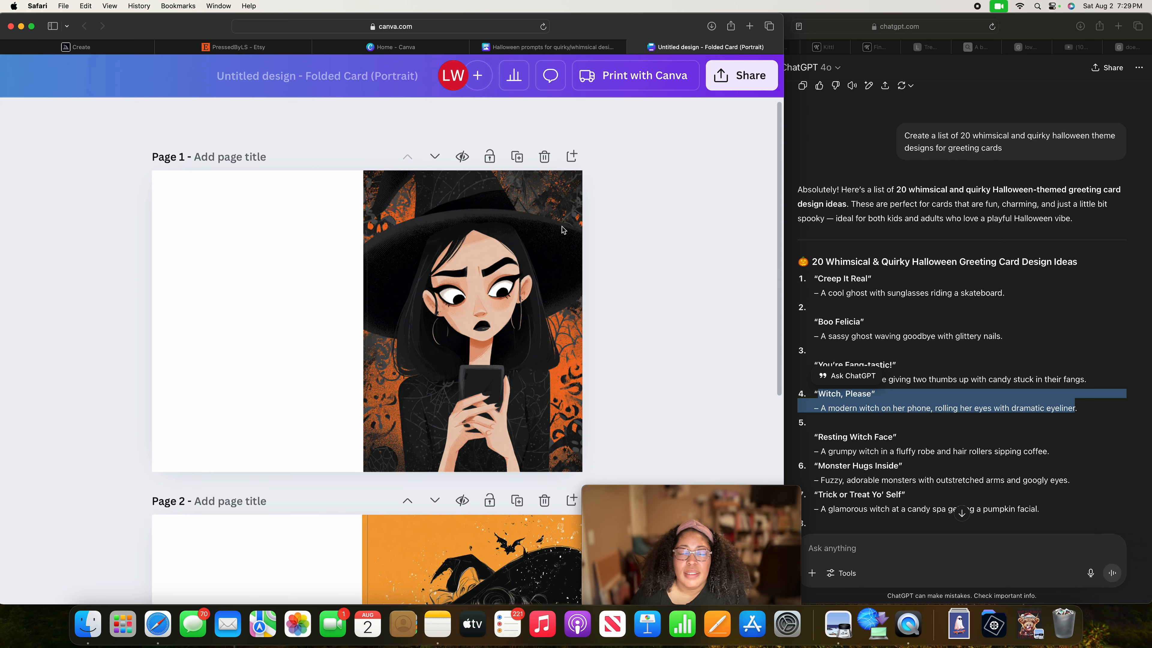
scroll(744, 98, "left", 1)
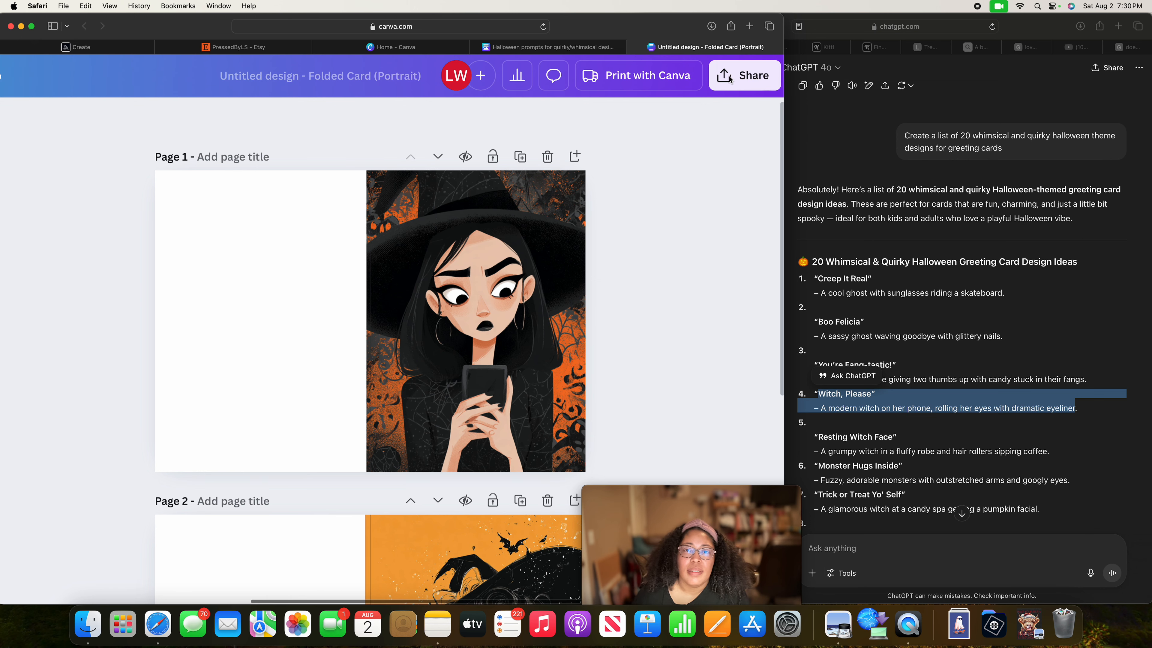
scroll(721, 153, "right", 1)
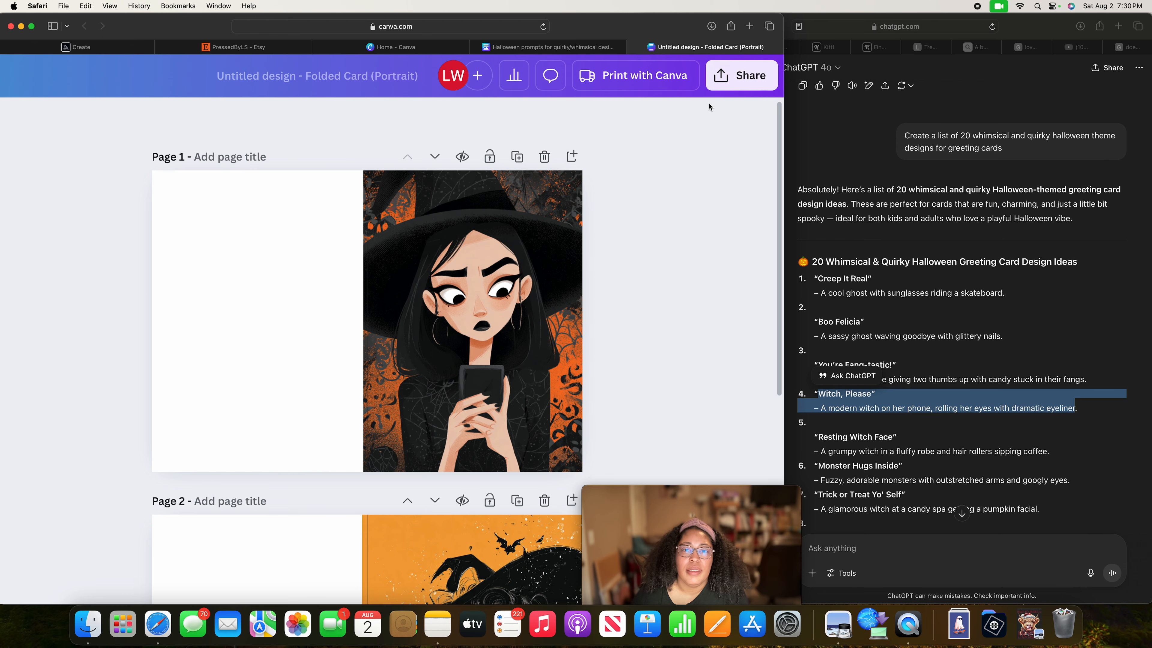
scroll(369, 153, "up", 1)
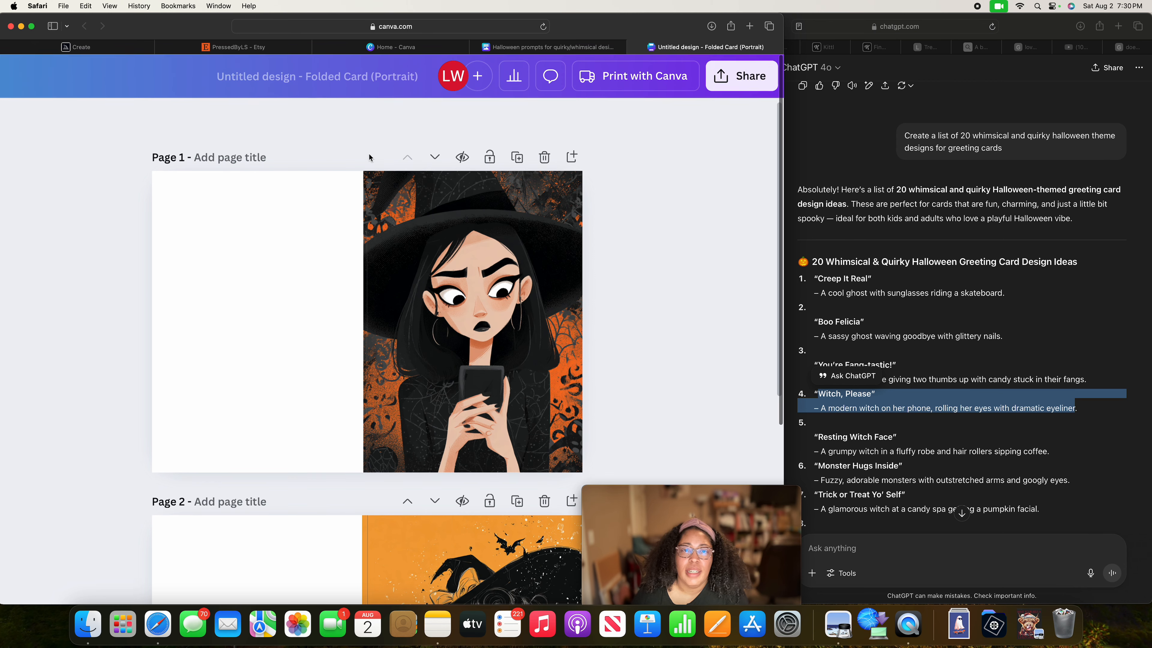
scroll(369, 154, "left", 6)
scroll(369, 154, "right", 6)
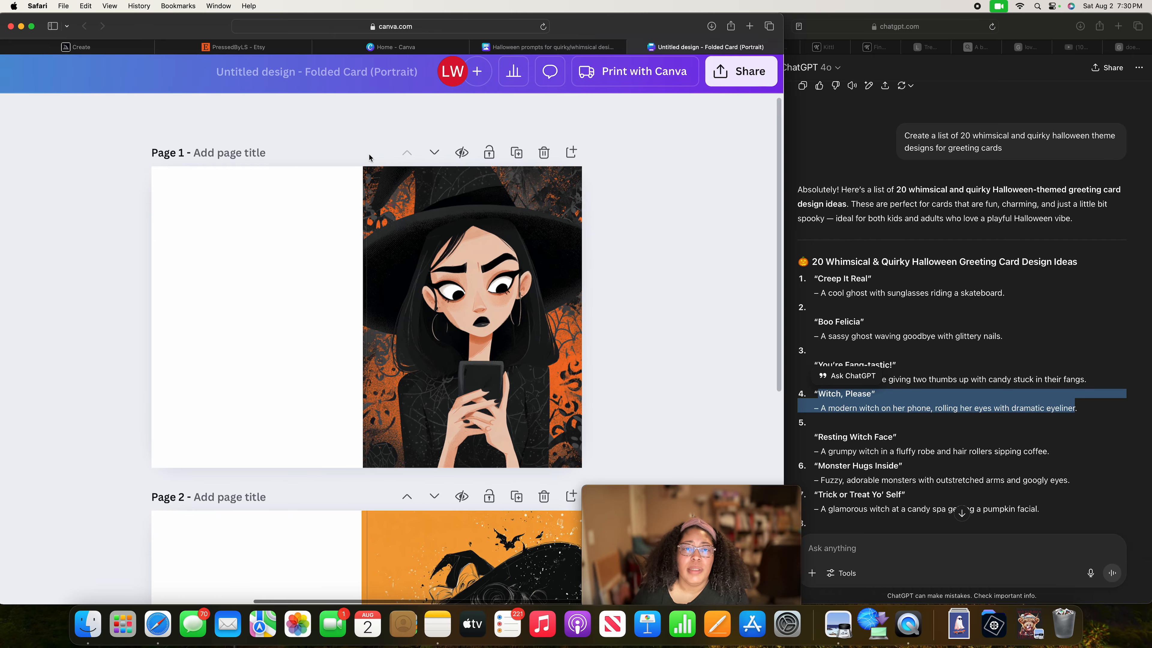
scroll(369, 154, "left", 6)
scroll(369, 154, "right", 6)
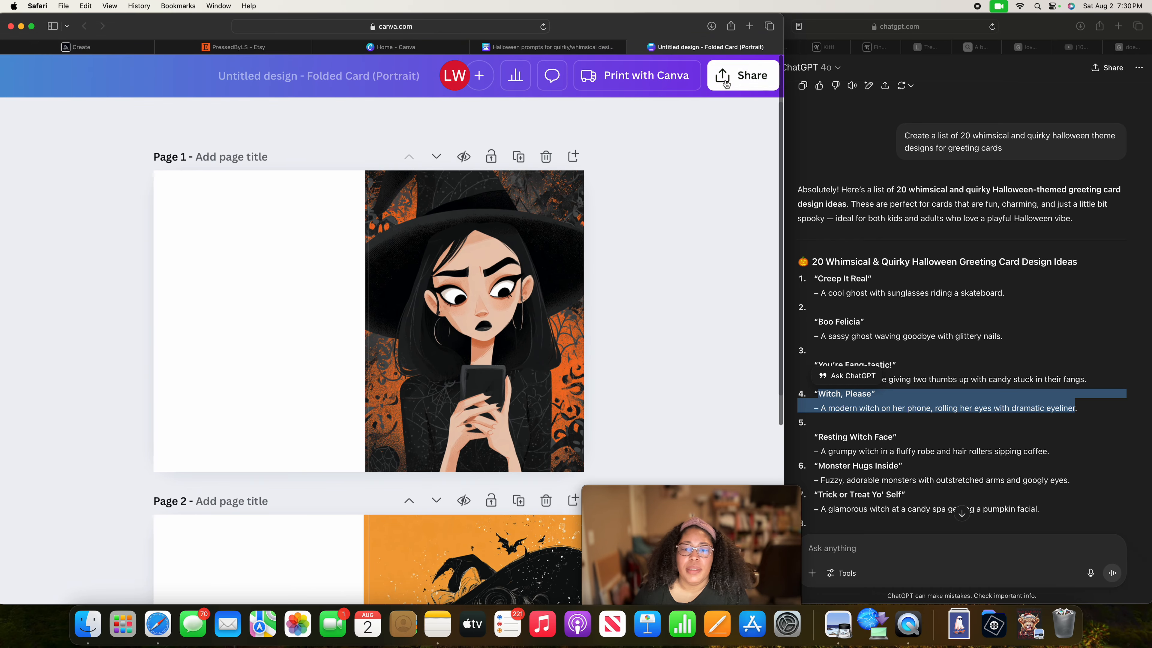
left_click(646, 490)
left_click_drag(646, 490, 856, 417)
left_click(726, 79)
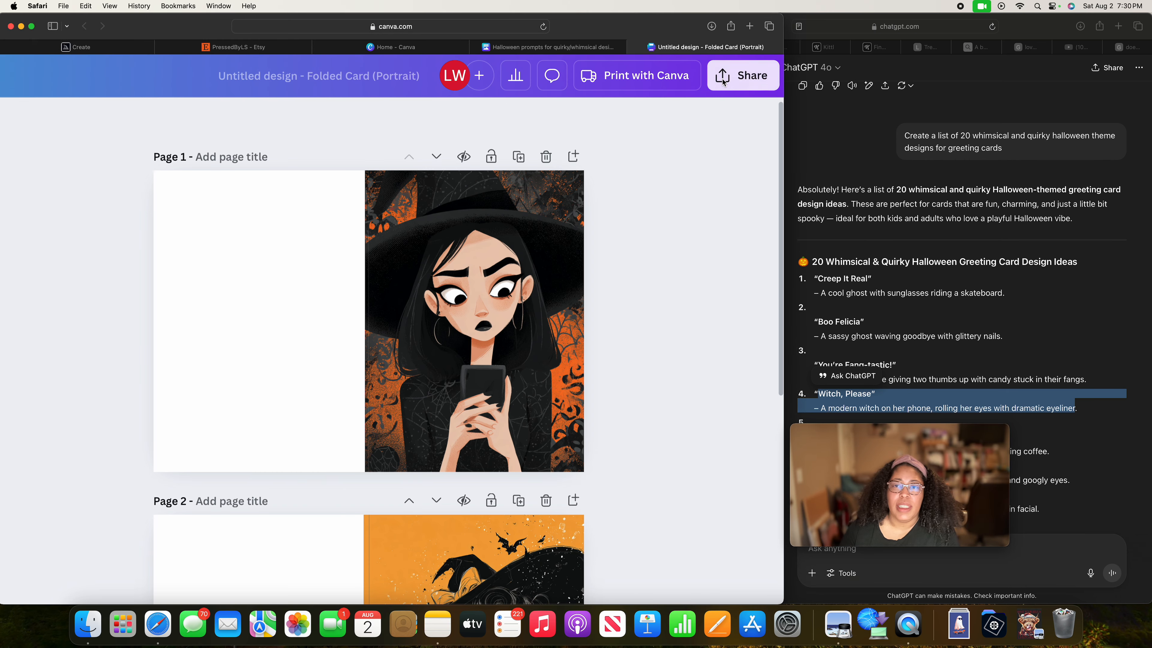
scroll(676, 157, "left", 5)
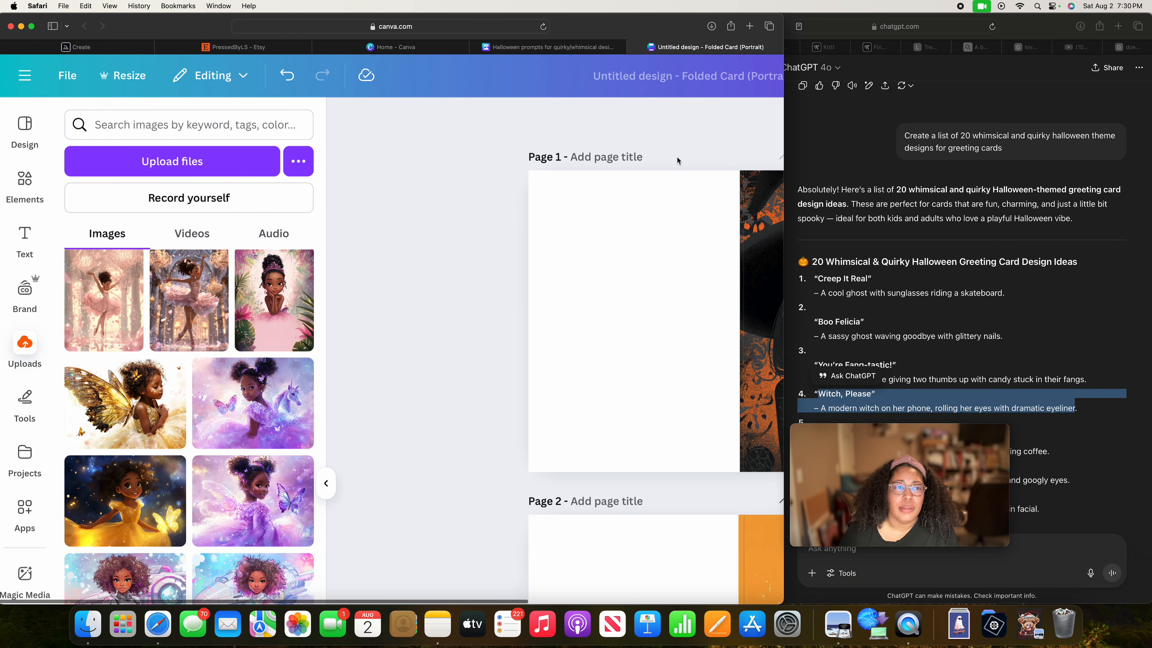
scroll(677, 156, "right", 5)
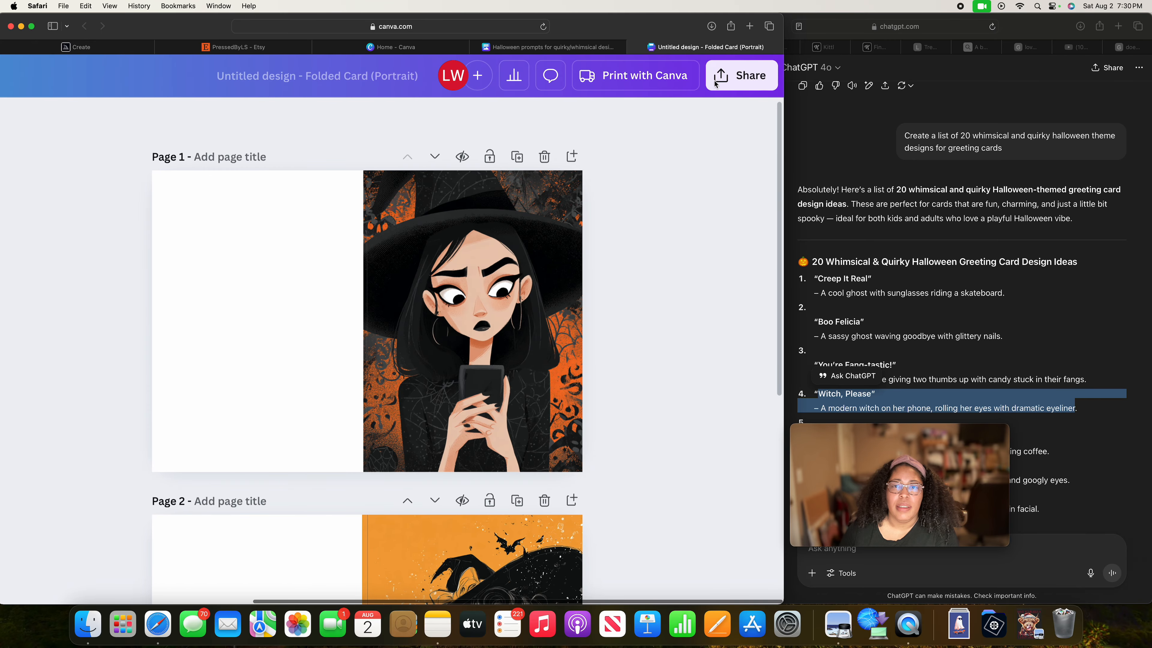
left_click(725, 86)
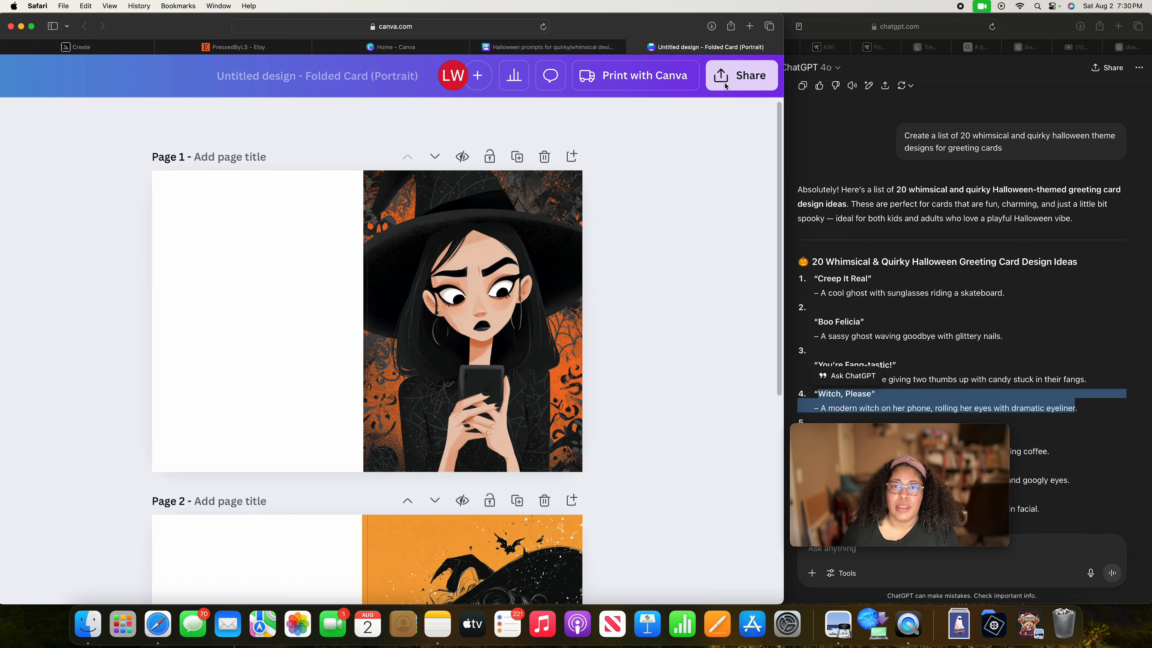
Compare the witch artwork on the front panels of pages 1 and 2.
scroll(680, 199, "down", 6)
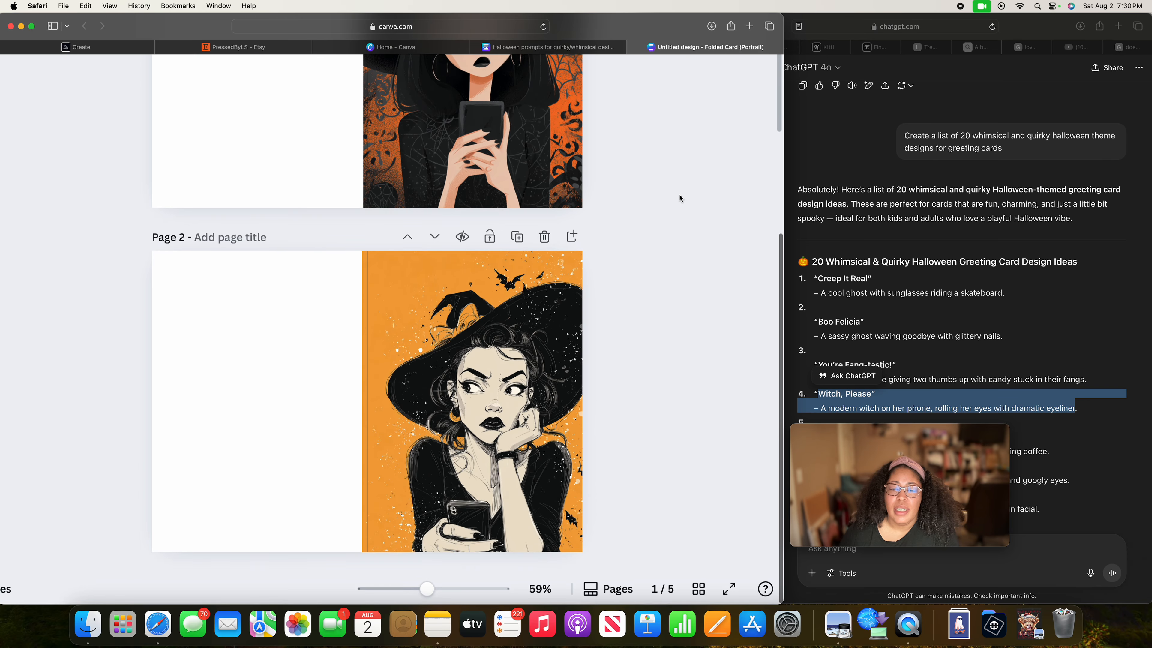
scroll(679, 199, "up", 6)
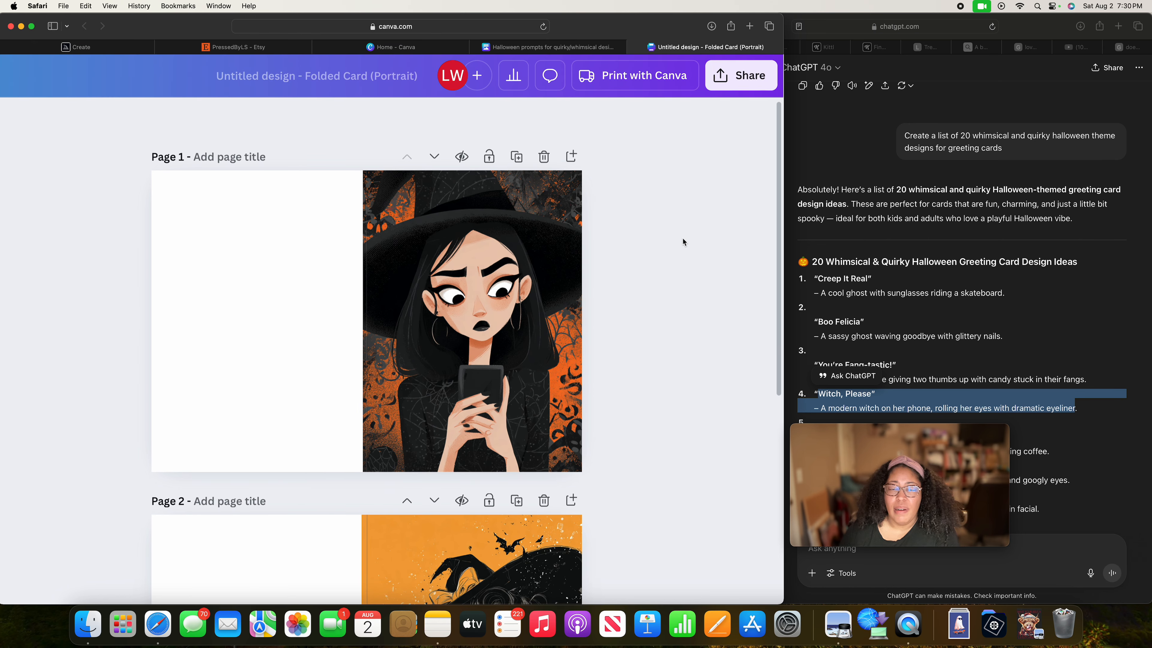
scroll(681, 239, "down", 5)
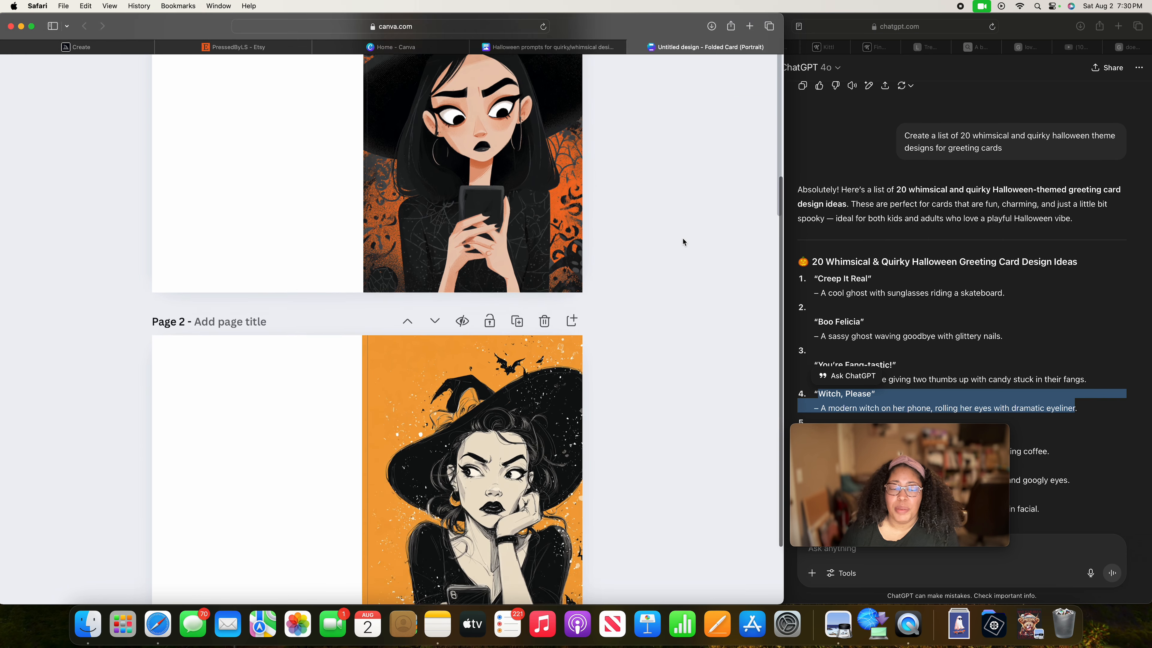
scroll(322, 304, "down", 2)
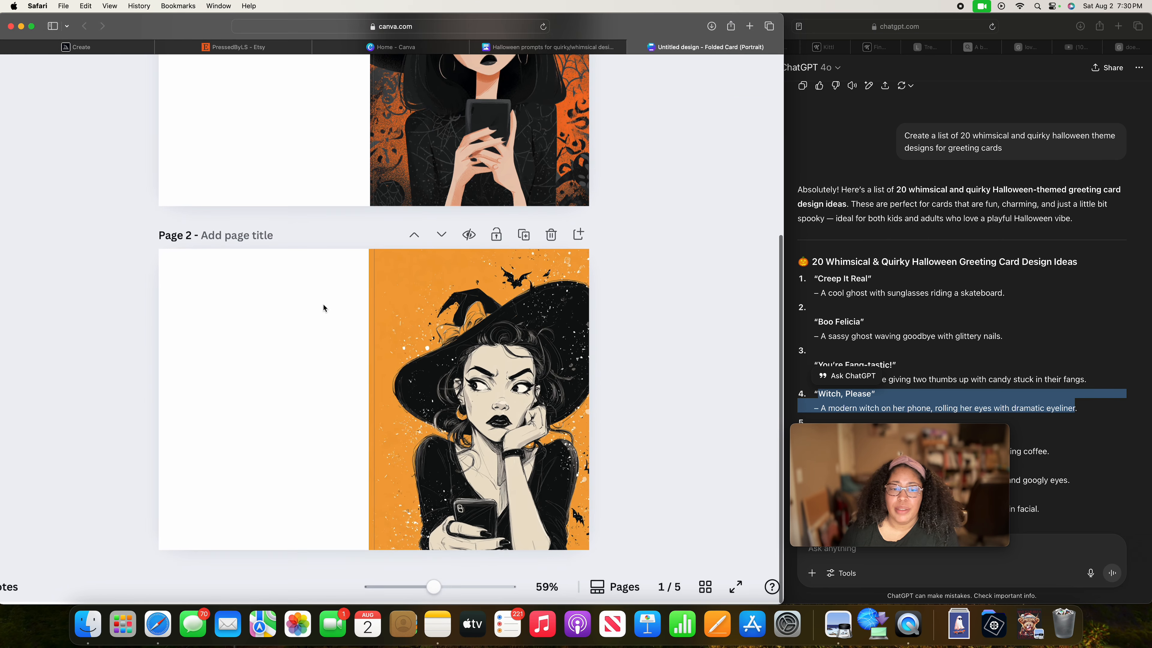
scroll(326, 303, "up", 5)
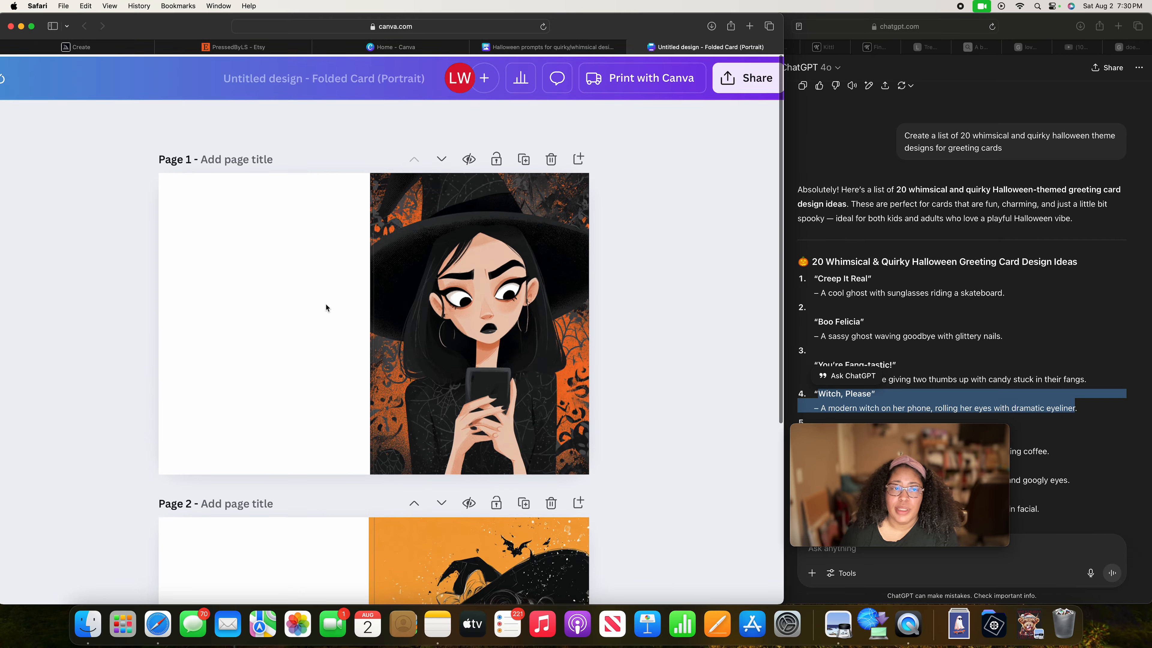
scroll(326, 304, "down", 5)
scroll(325, 303, "down", 1)
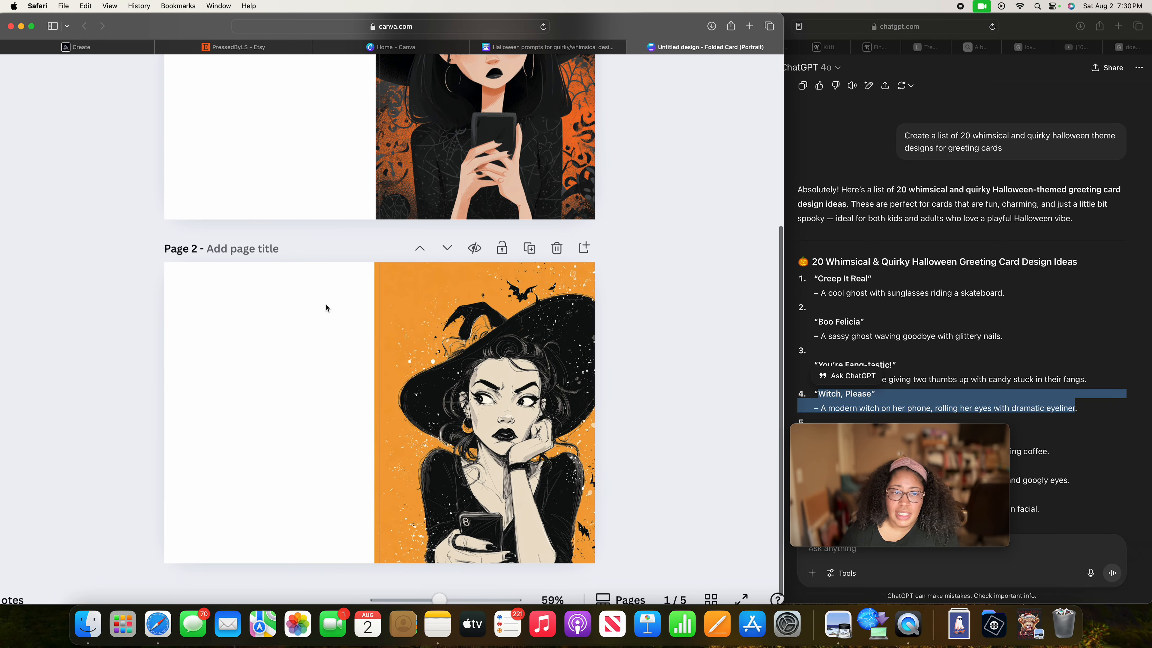
scroll(326, 304, "up", 3)
scroll(326, 305, "up", 6)
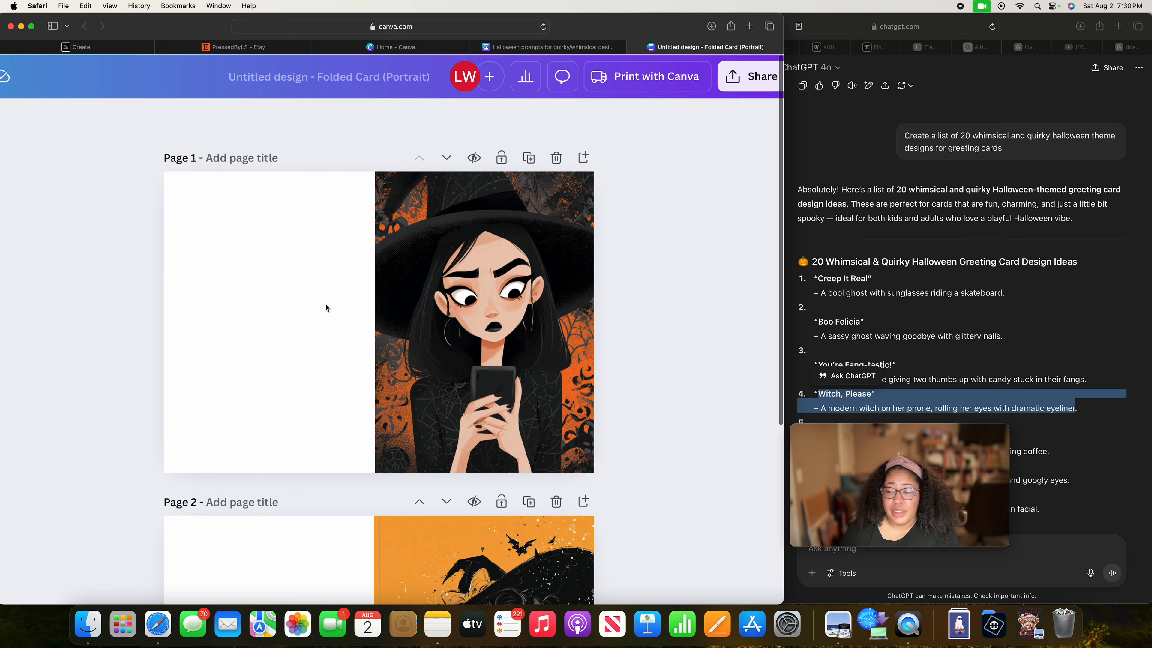
scroll(324, 322, "down", 7)
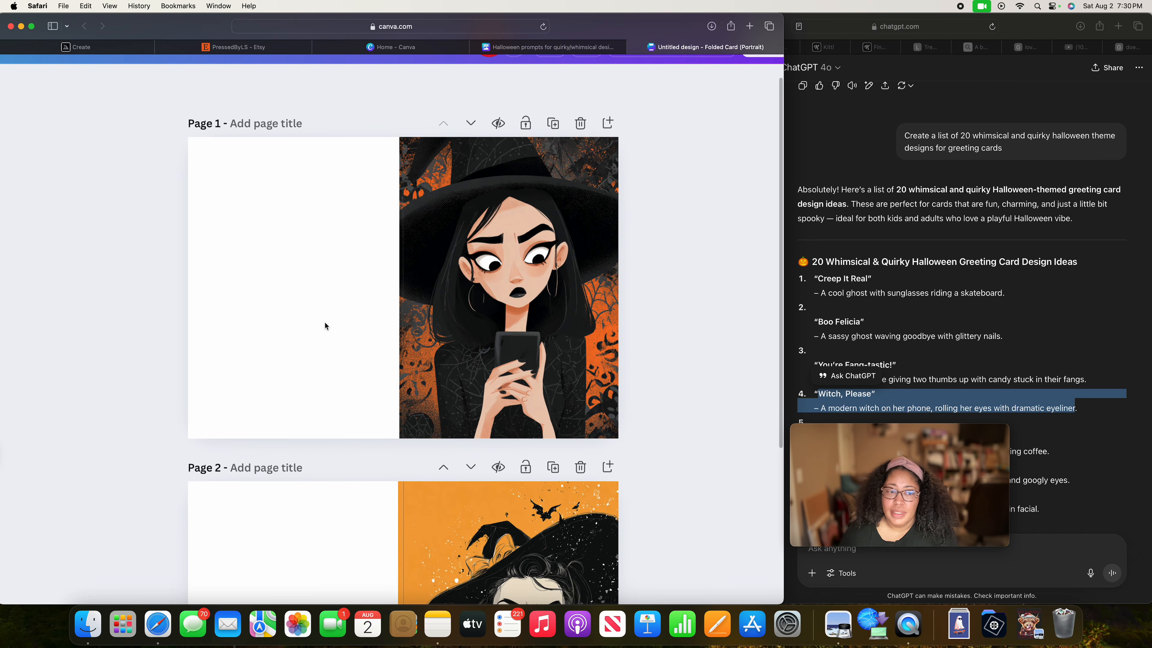
scroll(325, 323, "down", 2)
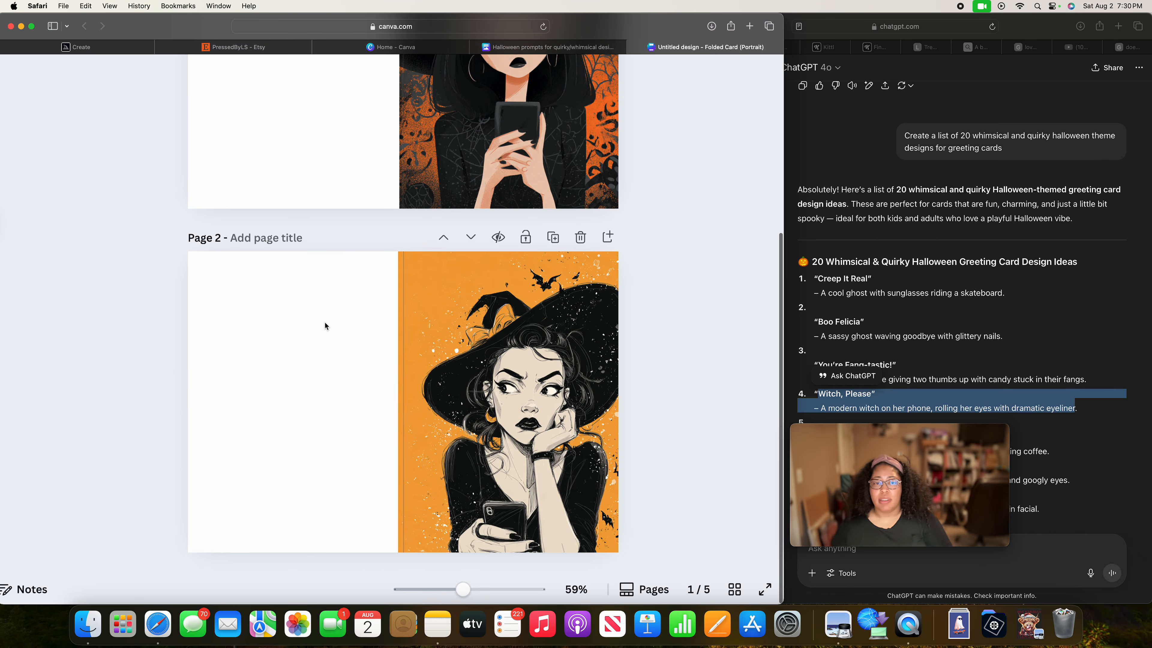
Go back and forth between the phone-holding witch cards on pages 1 and 2, checking each full card layout.
scroll(324, 322, "up", 9)
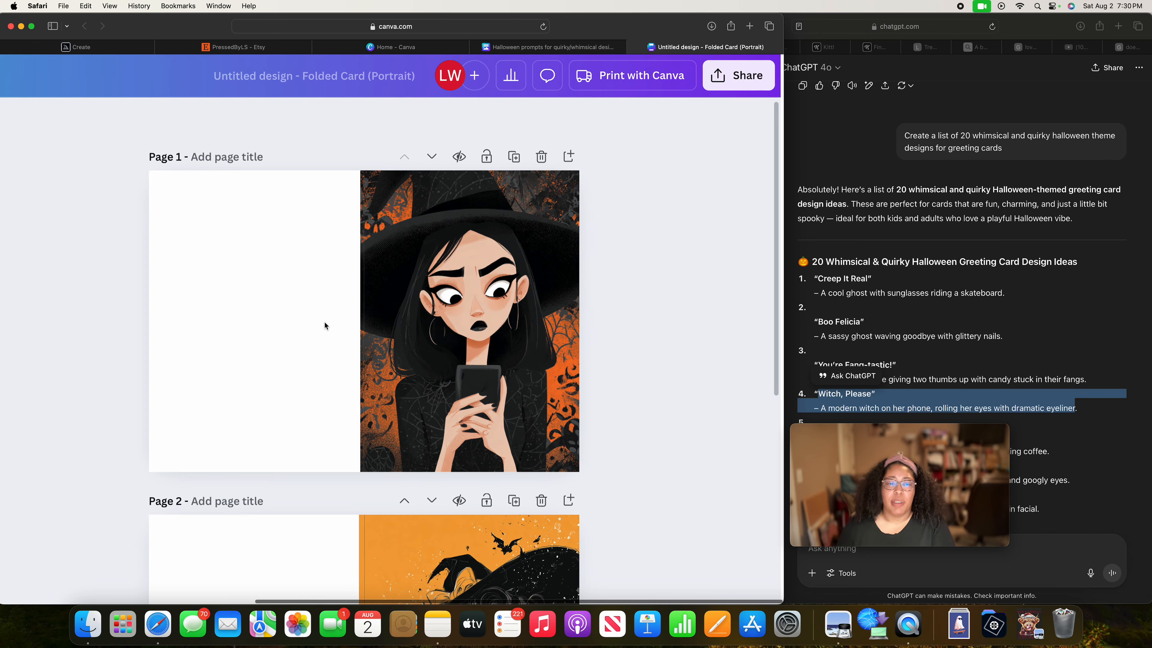
scroll(444, 359, "down", 5)
scroll(445, 358, "down", 5)
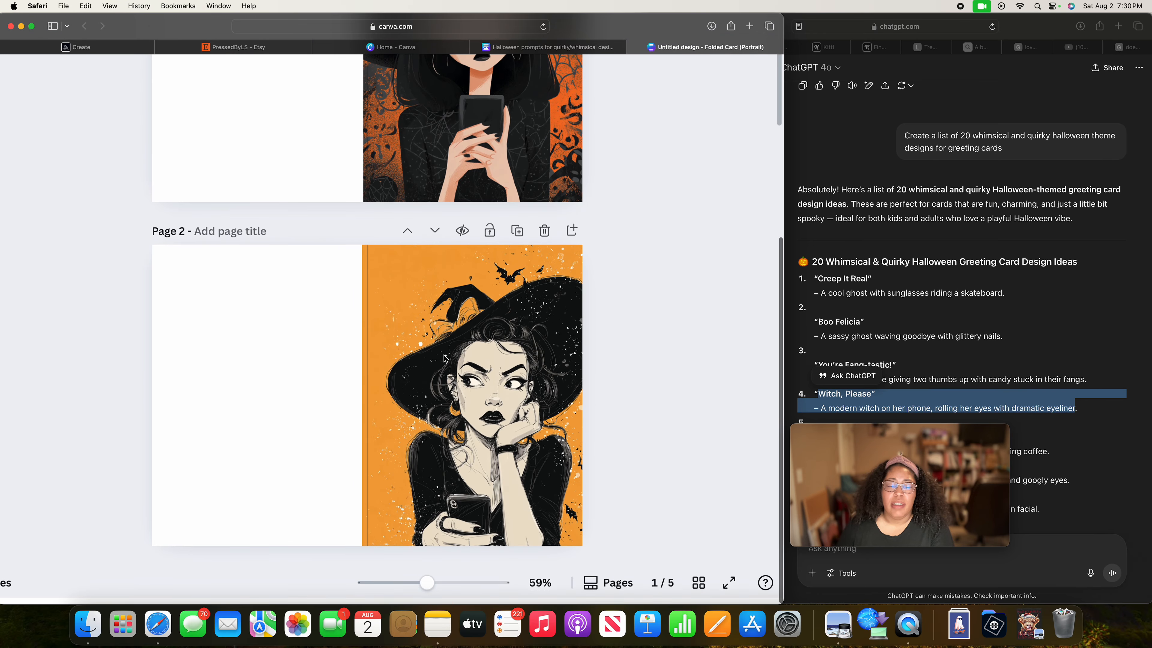
scroll(444, 358, "up", 10)
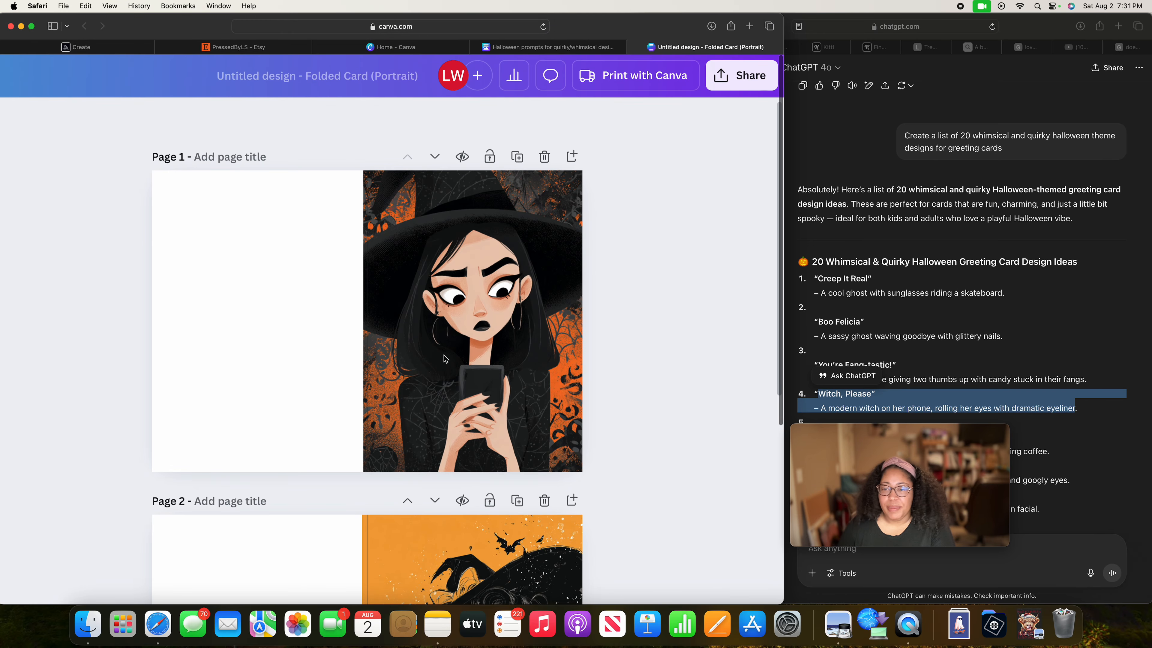
scroll(417, 390, "down", 8)
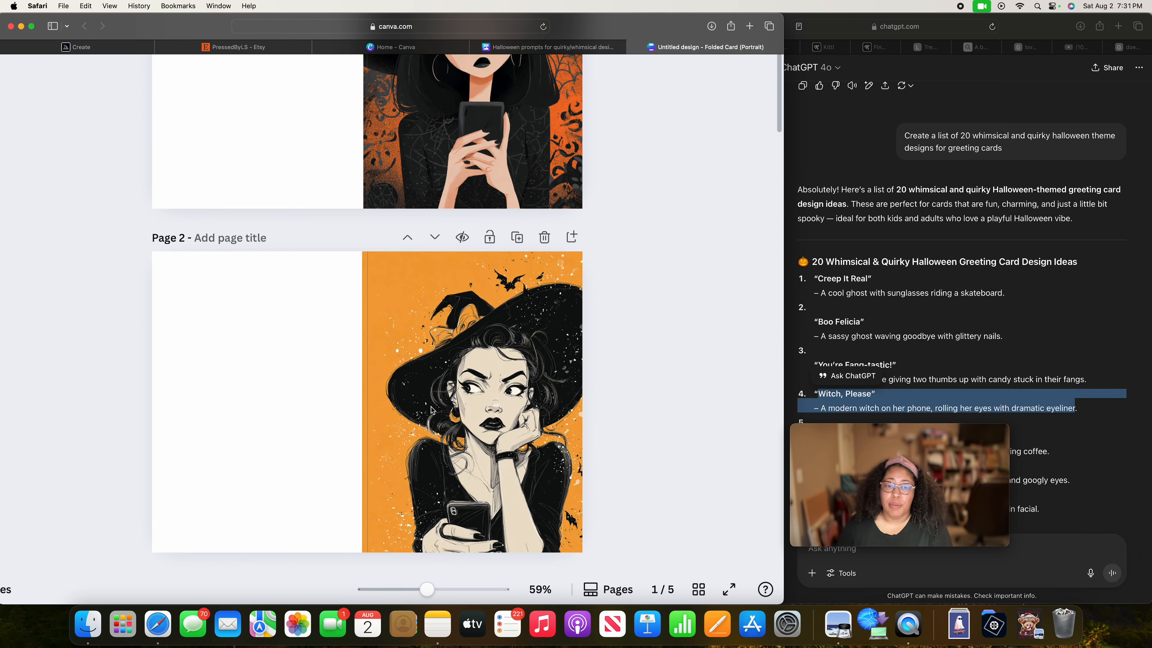
scroll(417, 391, "up", 8)
scroll(533, 427, "left", 10)
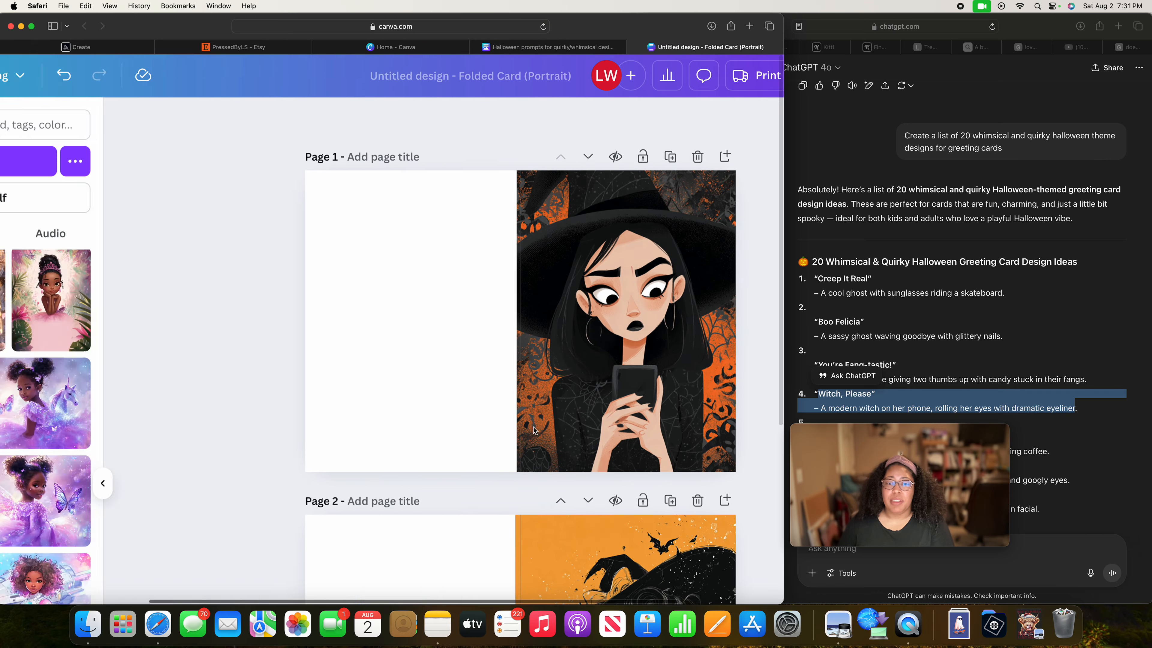
scroll(533, 427, "right", 10)
scroll(534, 430, "down", 8)
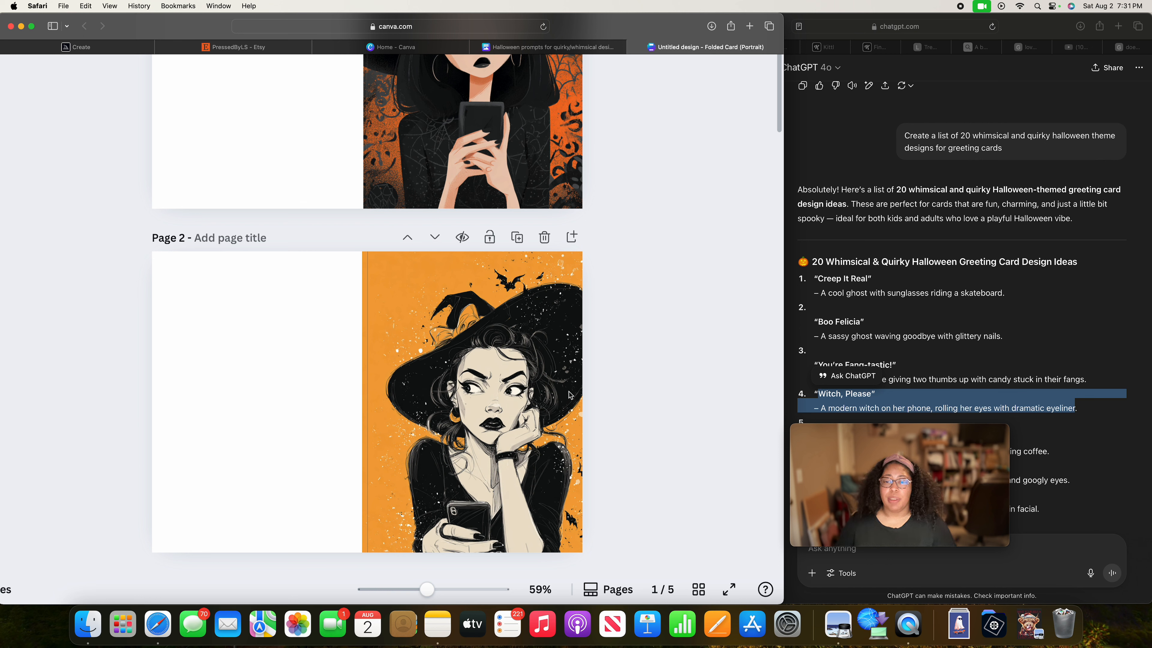
scroll(345, 212, "up", 6)
scroll(344, 211, "left", 1)
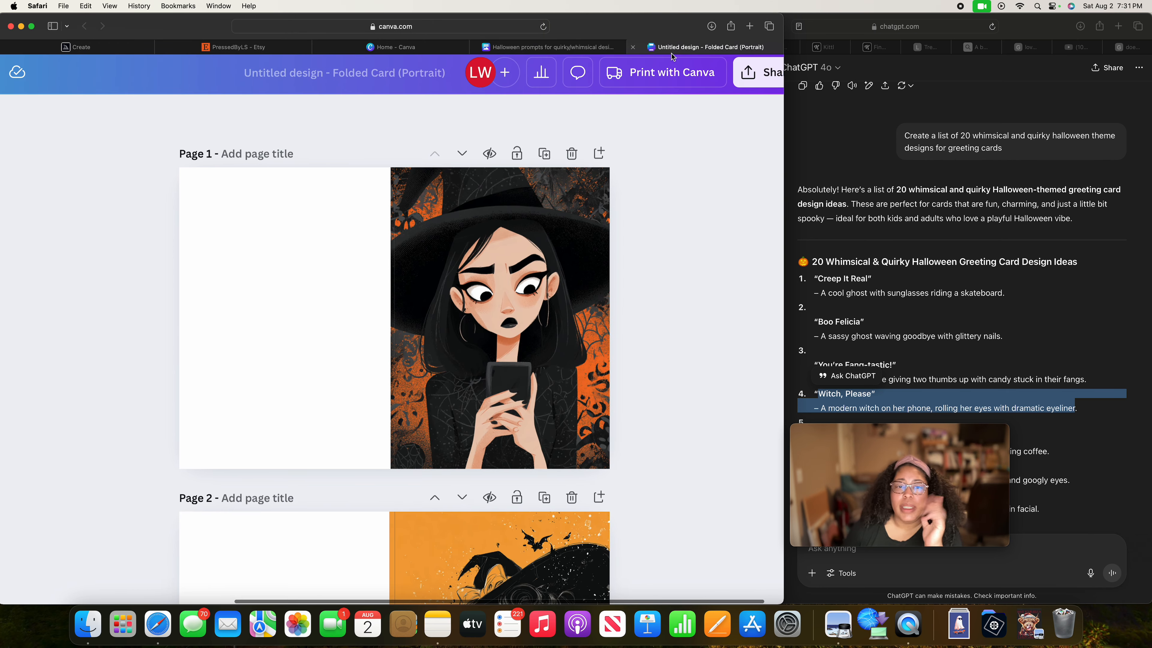
Skim the ChatGPT list of whimsical Halloween card ideas around "Witch, Please".
scroll(989, 398, "down", 5)
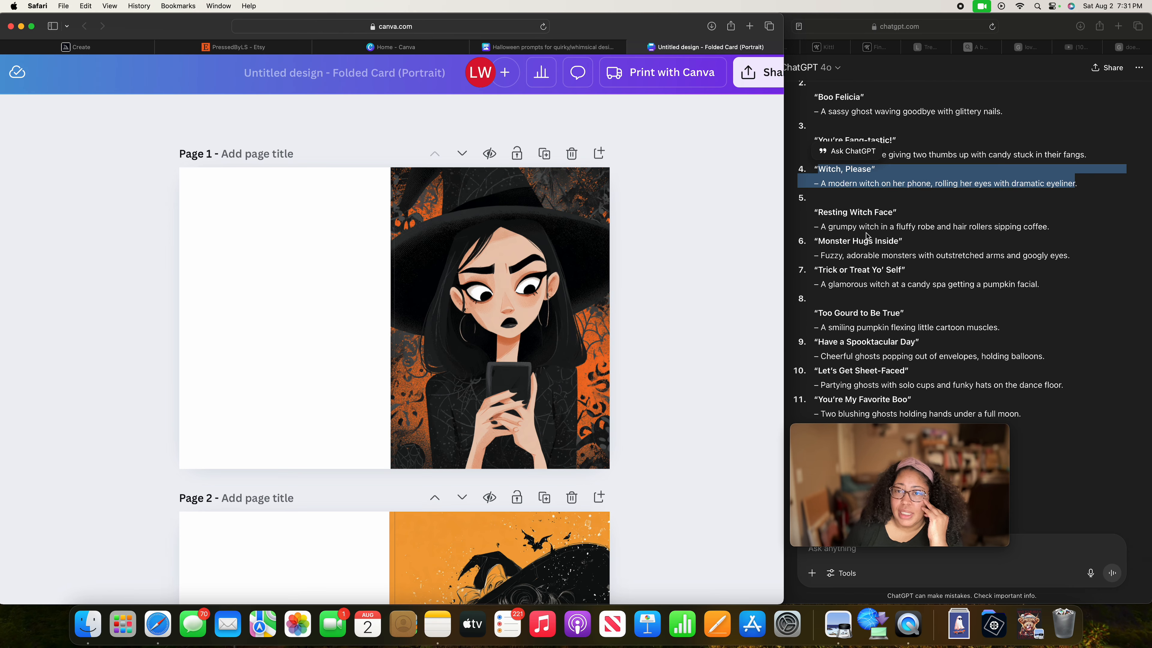
scroll(866, 235, "up", 1)
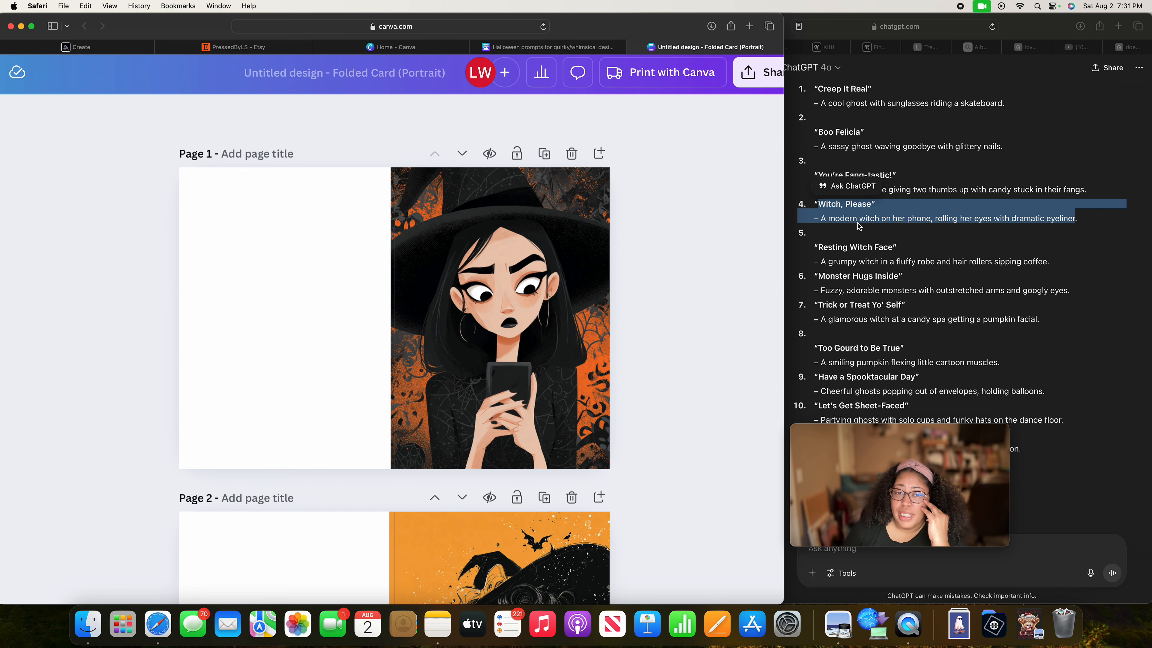
Check the first two witch cards once more and show all card pages together in grid view.
scroll(416, 267, "down", 2)
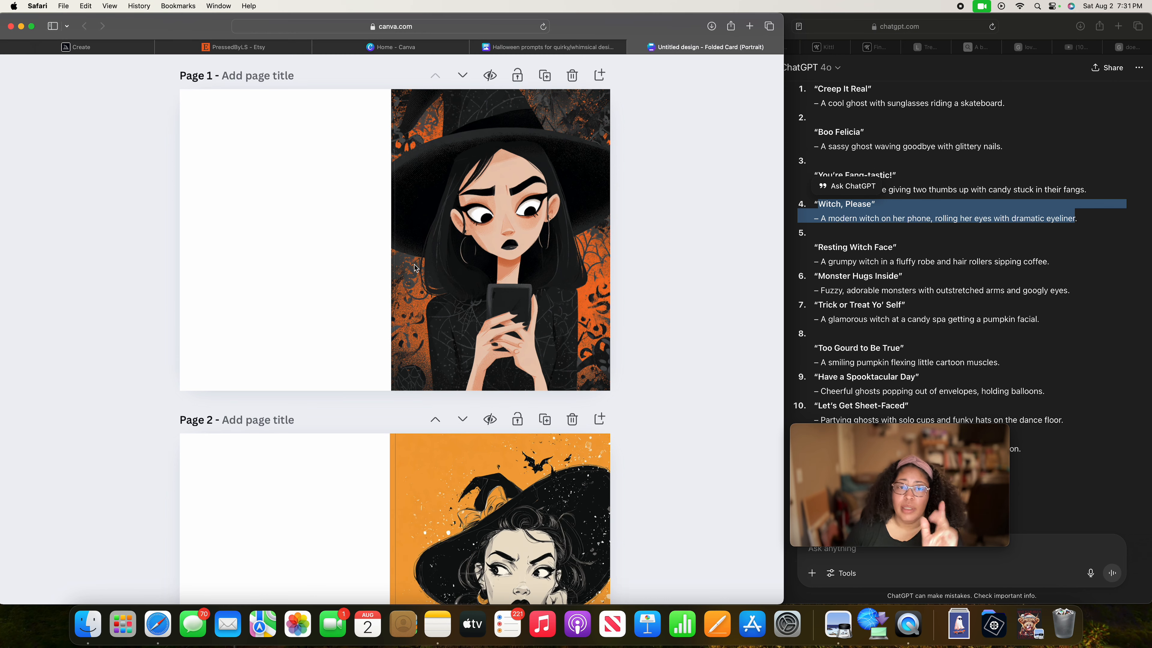
scroll(415, 267, "down", 5)
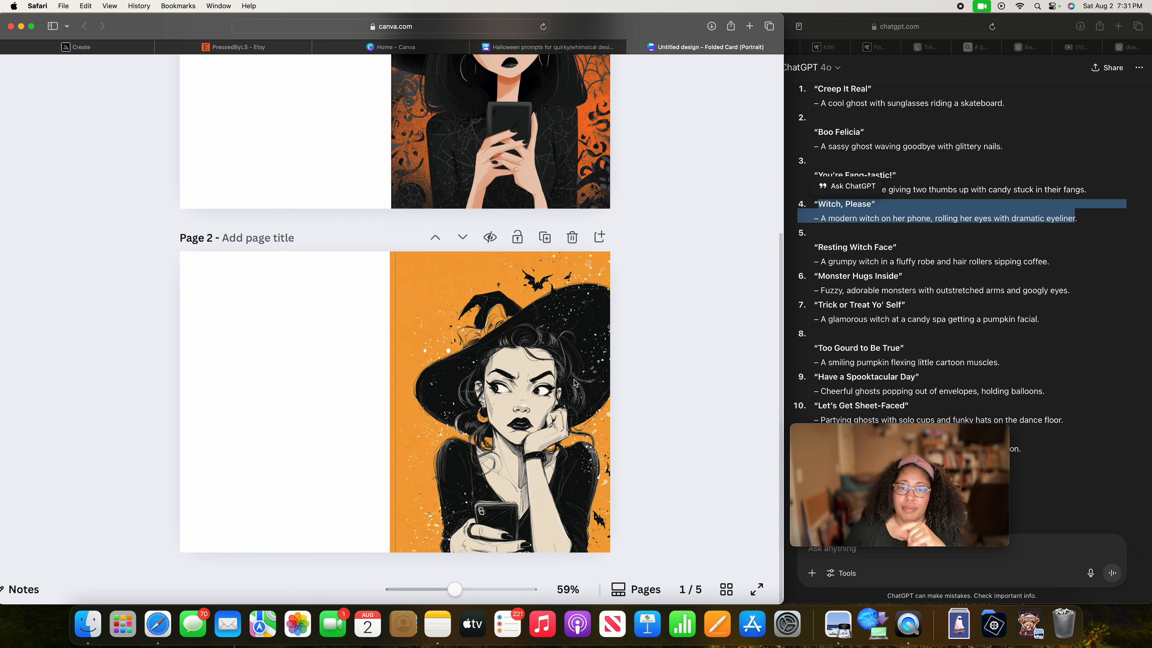
scroll(574, 382, "right", 2)
scroll(521, 389, "up", 7)
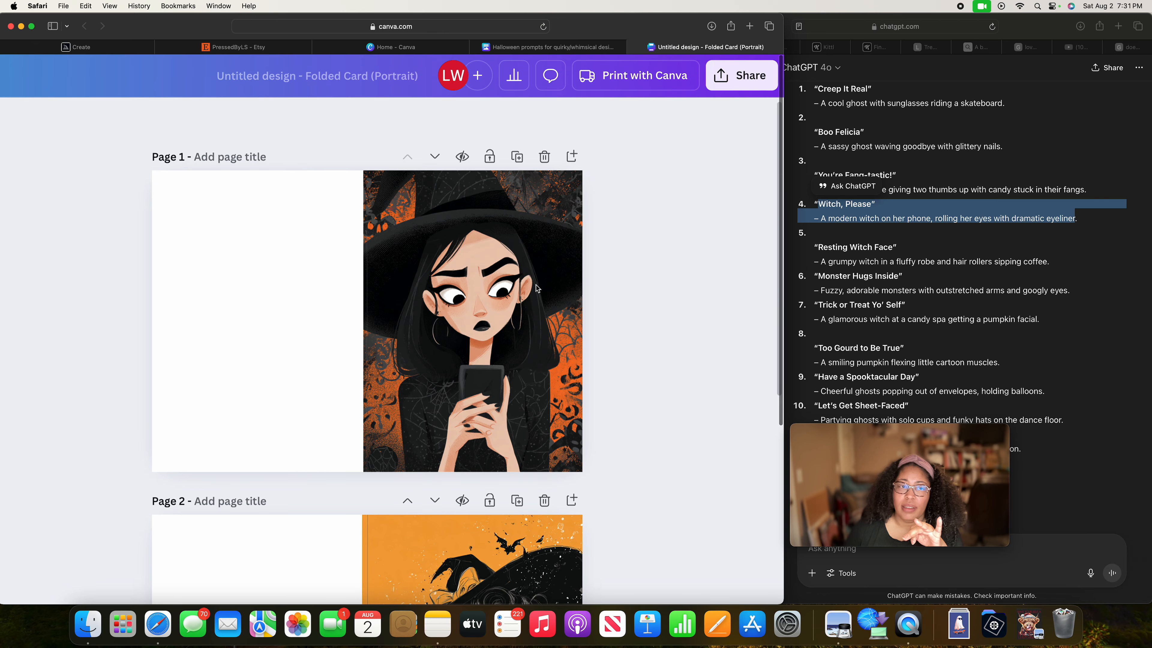
scroll(537, 288, "down", 7)
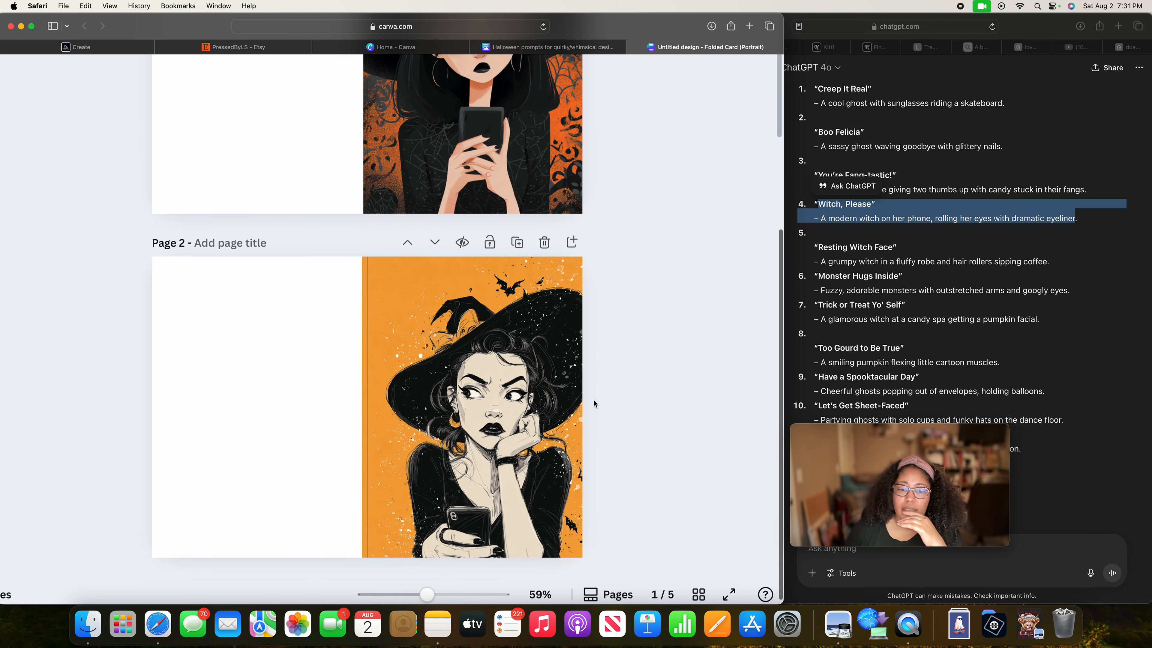
left_click(699, 594)
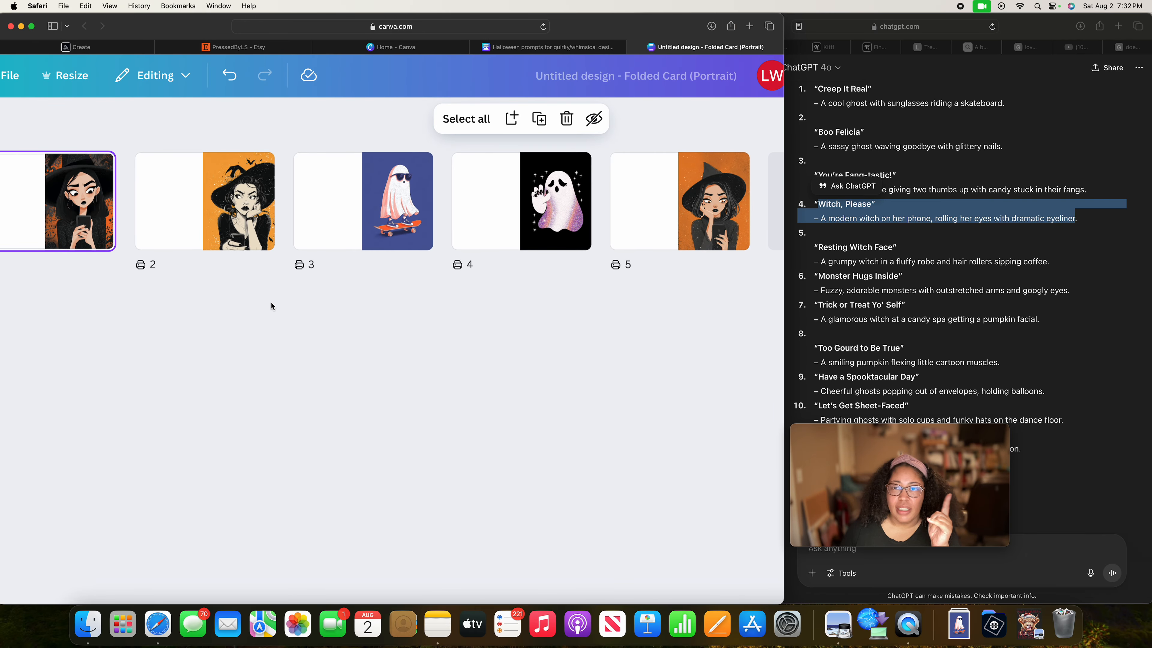
mouse_move(846, 460)
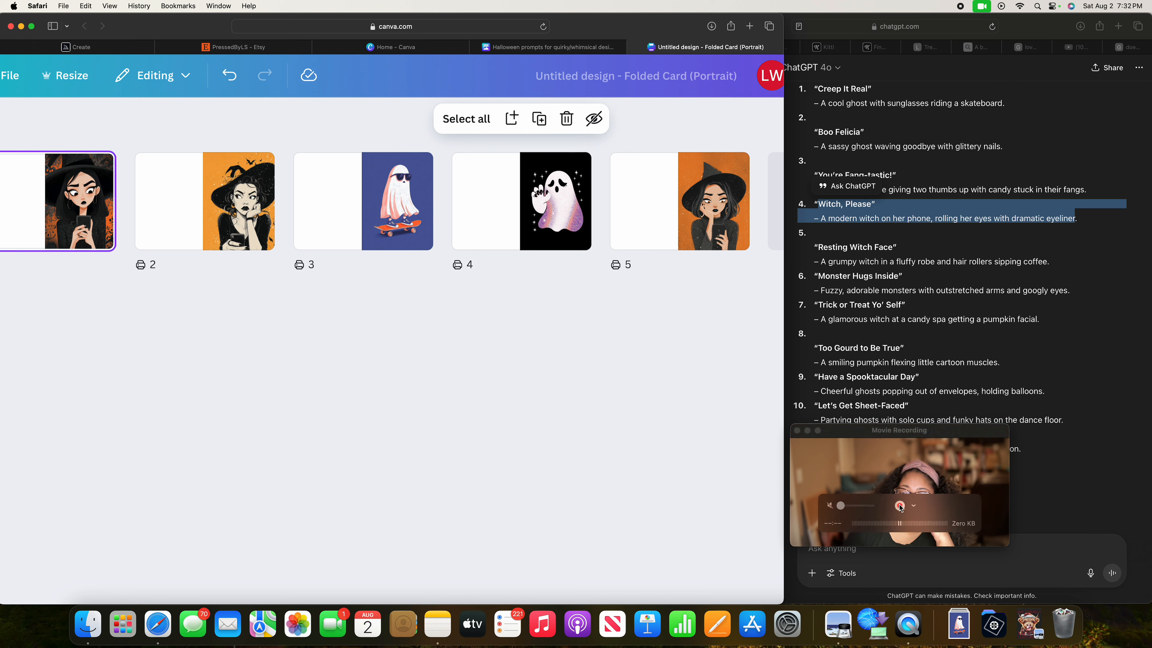
left_click(982, 6)
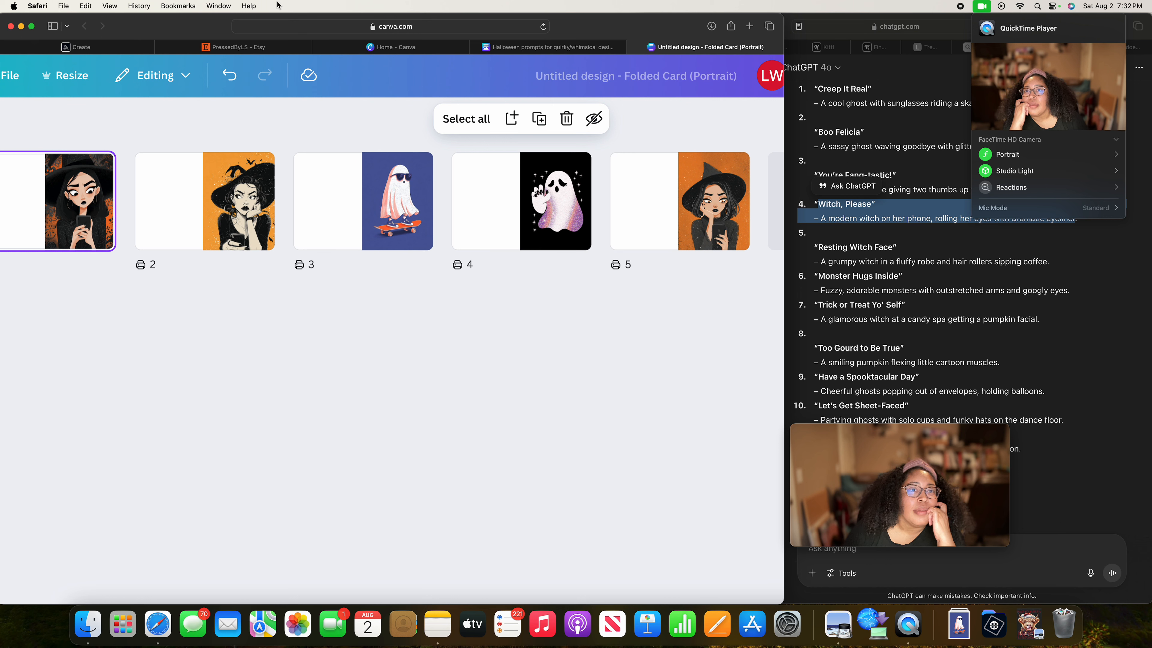
left_click(986, 7)
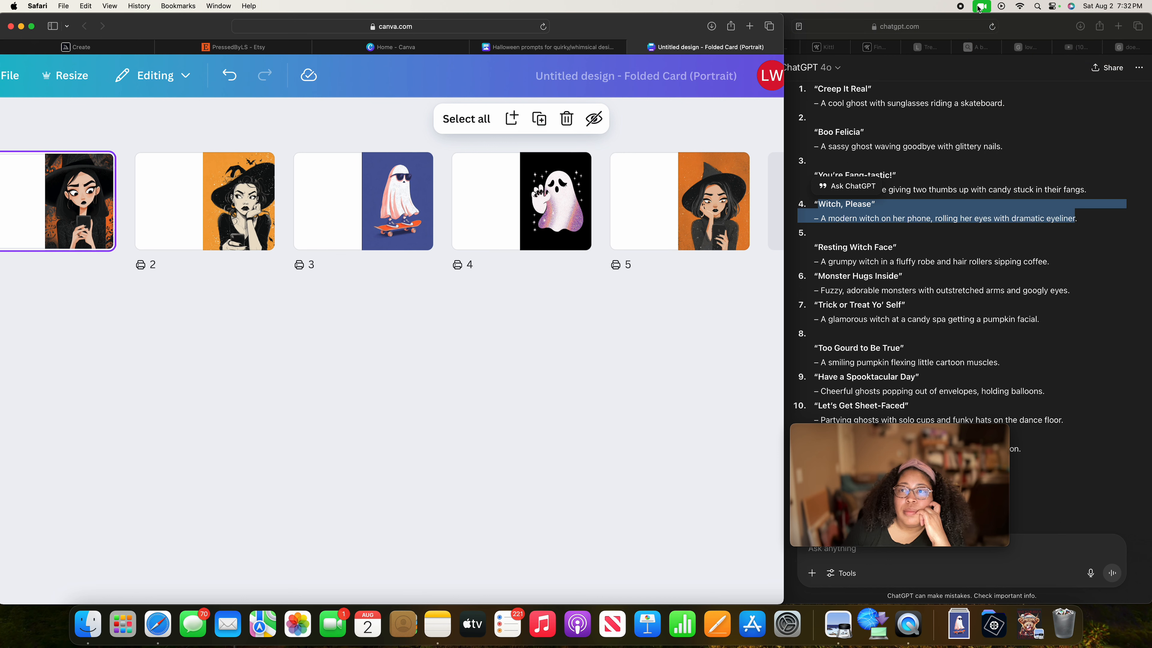
left_click(979, 7)
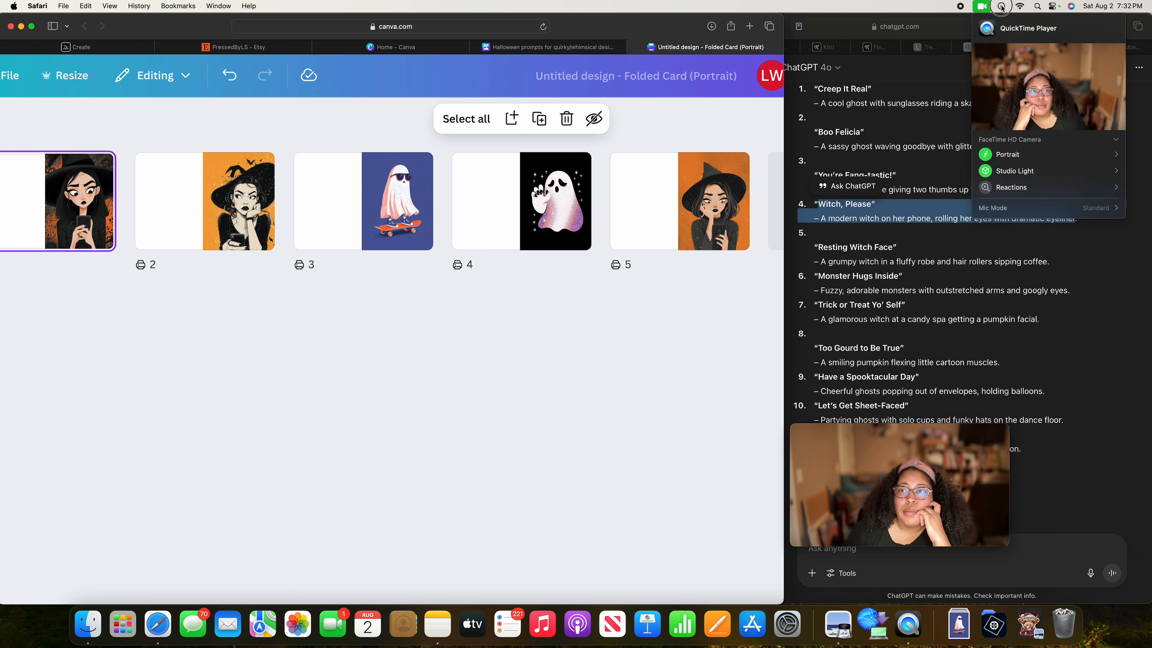